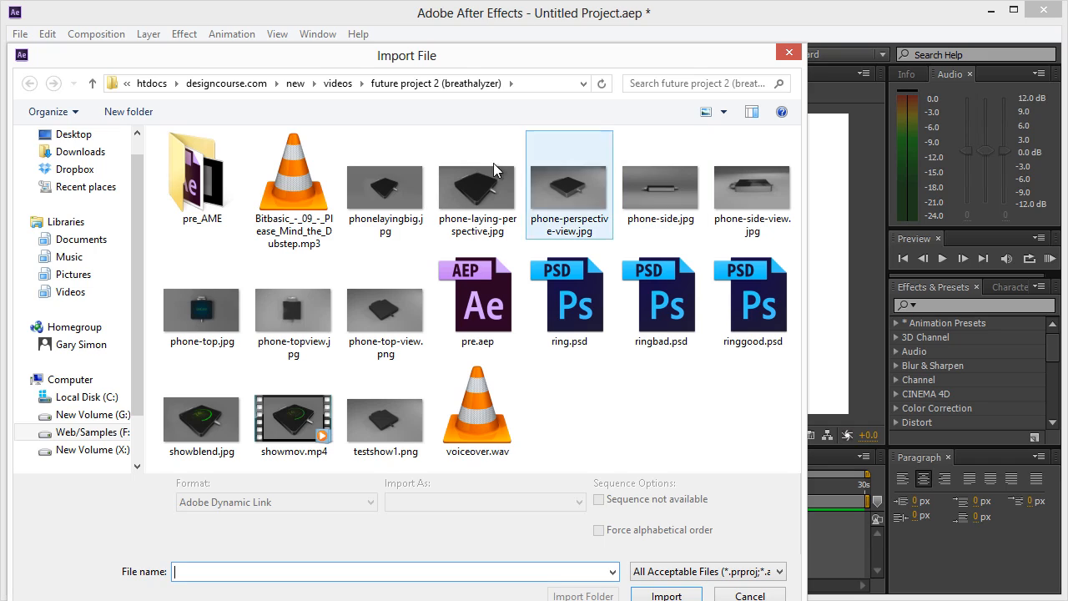
Import phone-topview.jpg, phone-side-view.jpg and phone-perspective-view.jpg into the project as footage
{"action": "left_click", "coordinate": [300, 314]}
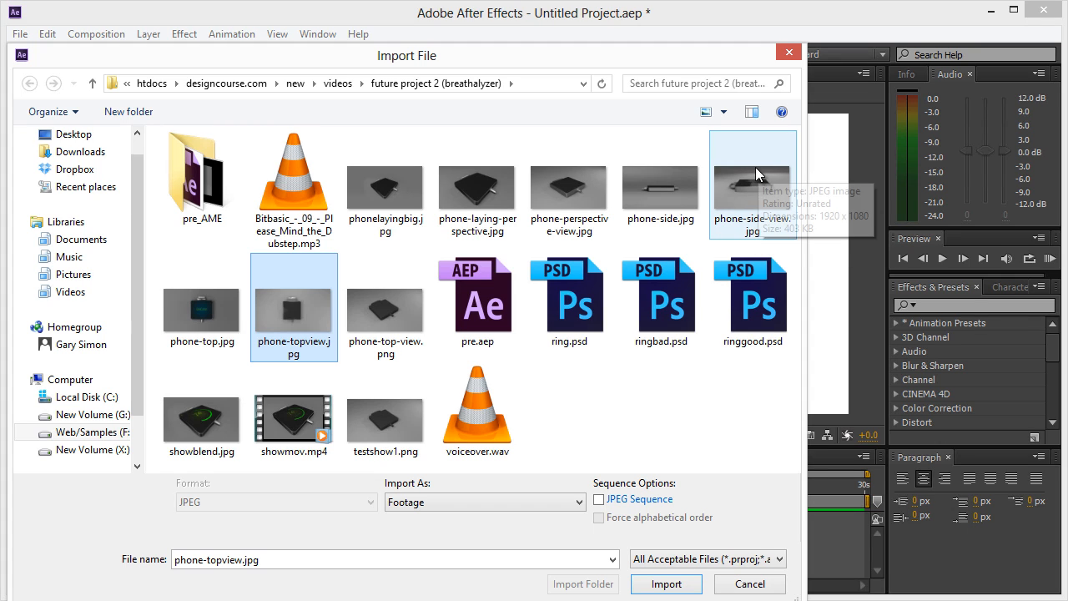
{"action": "left_click", "coordinate": [749, 200], "text": "ctrl"}
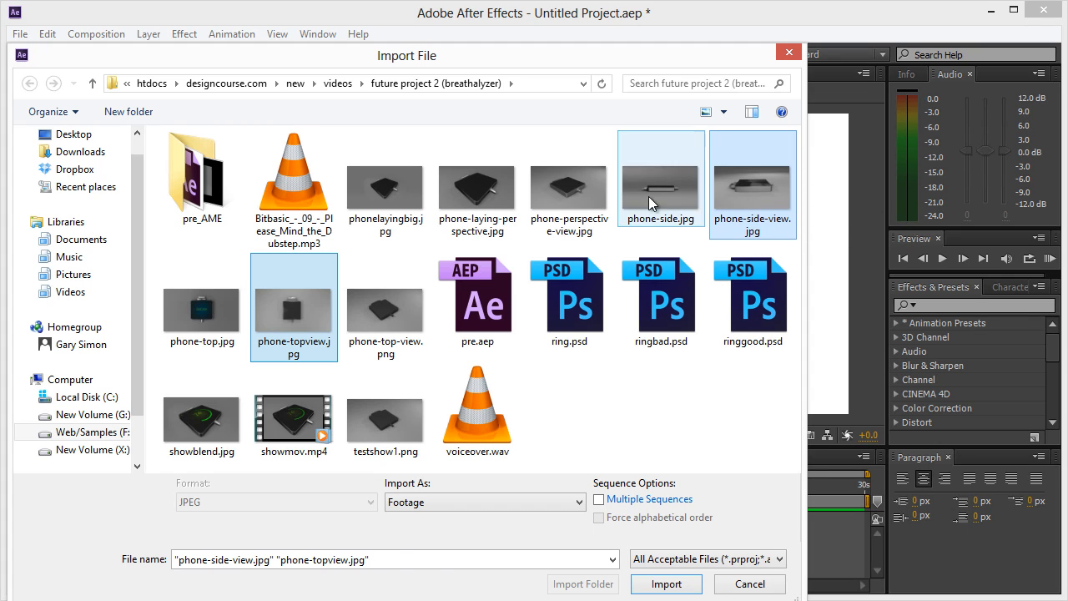
{"action": "left_click", "coordinate": [593, 199], "text": "ctrl"}
{"action": "left_click", "coordinate": [667, 584]}
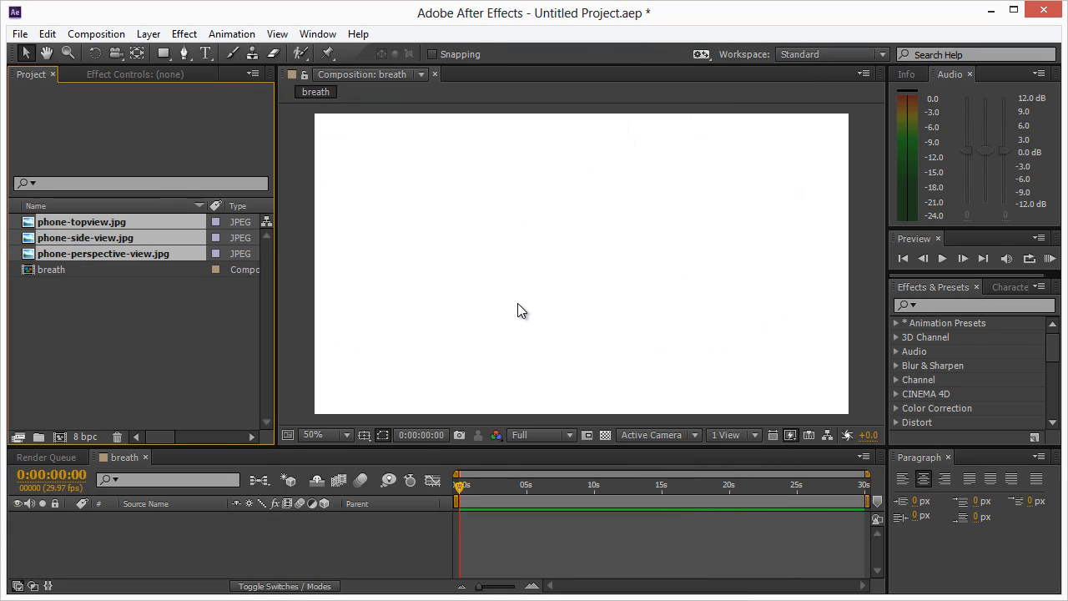
Place phone-perspective-view.jpg in the breath composition, scale it down to slightly more than the frame and centre it, then deselect it
{"action": "left_click", "coordinate": [118, 312]}
{"action": "left_click_drag", "start_coordinate": [83, 253], "coordinate": [577, 263]}
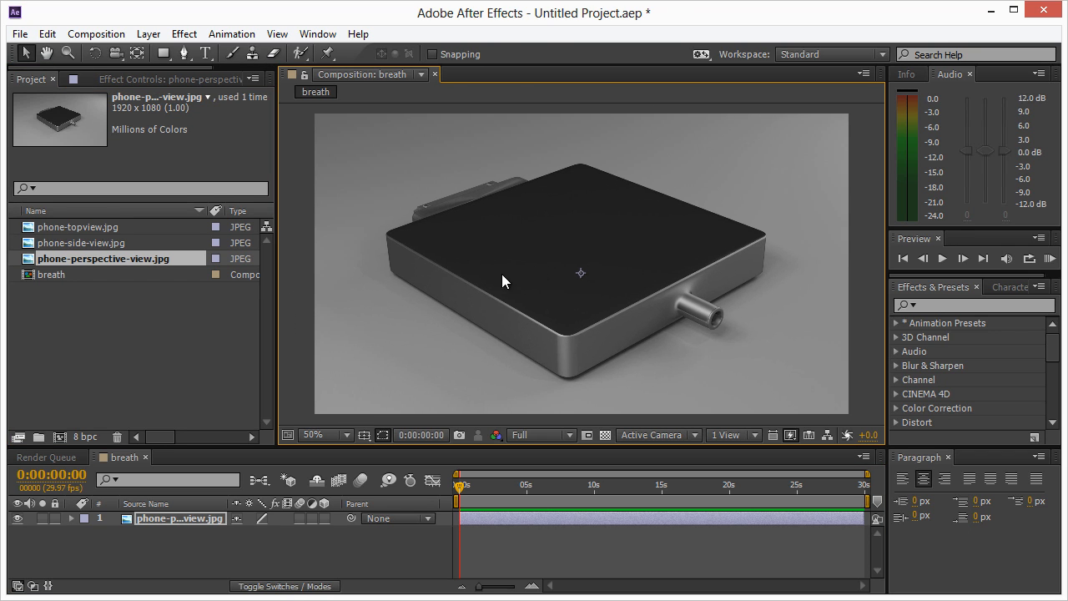
{"action": "left_click_drag", "start_coordinate": [438, 222], "coordinate": [571, 297]}
{"action": "left_click", "coordinate": [309, 122]}
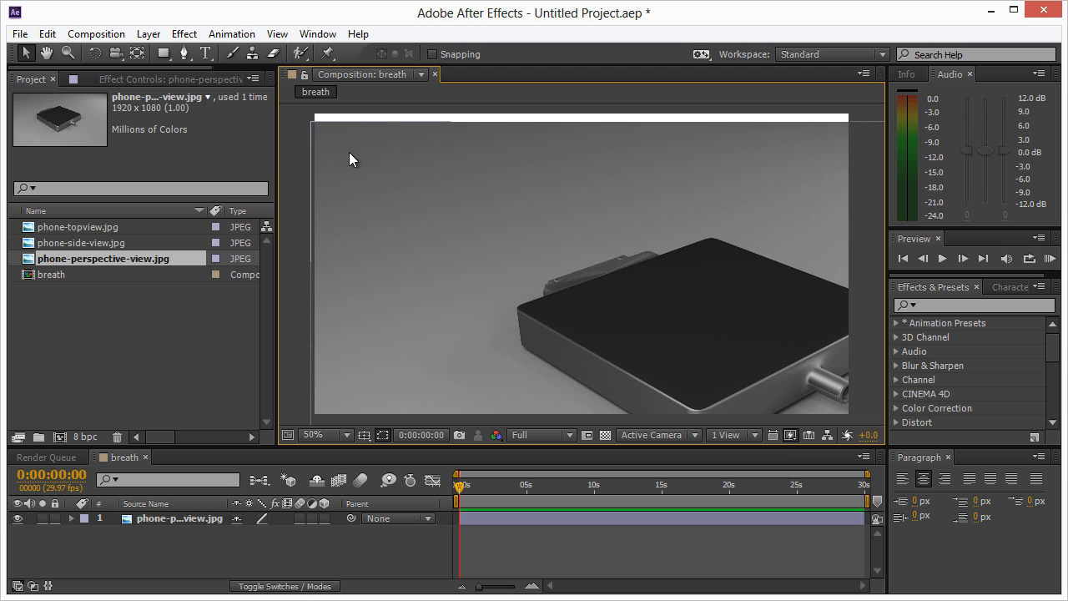
{"action": "left_click", "coordinate": [310, 118]}
{"action": "left_click_drag", "start_coordinate": [311, 121], "coordinate": [462, 209]}
{"action": "left_click_drag", "start_coordinate": [700, 289], "coordinate": [555, 200]}
{"action": "left_click_drag", "start_coordinate": [818, 123], "coordinate": [856, 113]}
{"action": "left_click_drag", "start_coordinate": [780, 174], "coordinate": [786, 167]}
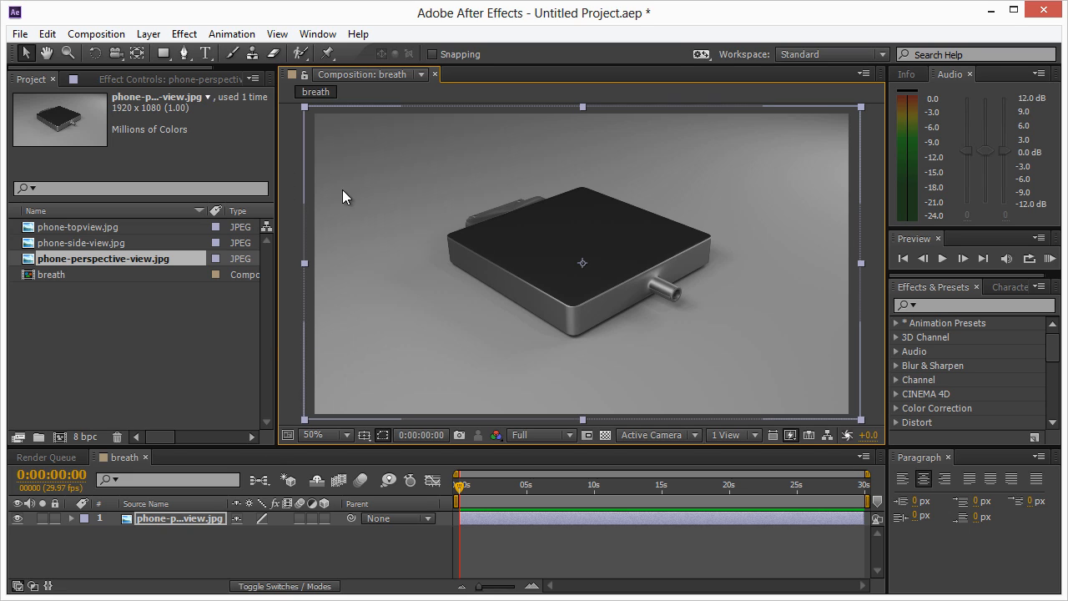
{"action": "left_click", "coordinate": [297, 150]}
{"action": "left_click_drag", "start_coordinate": [167, 52], "coordinate": [207, 74]}
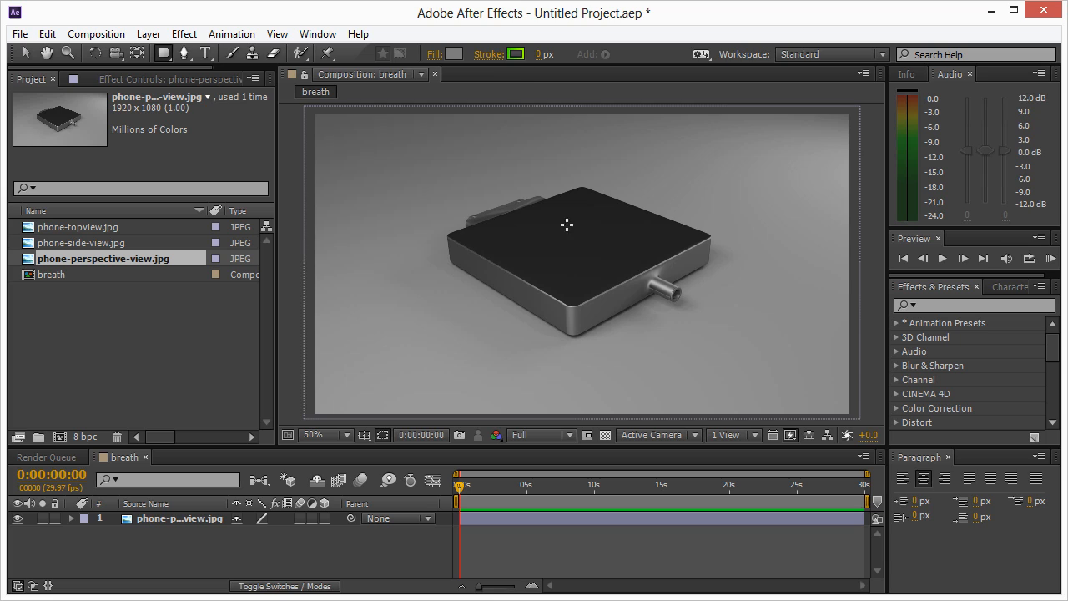
{"action": "left_click_drag", "start_coordinate": [446, 154], "coordinate": [662, 332]}
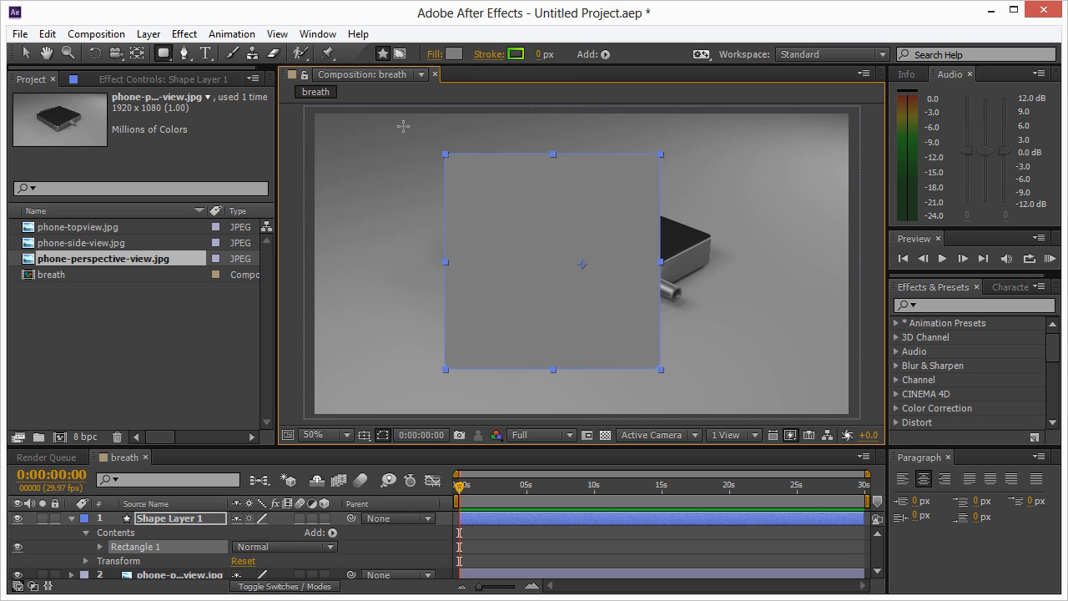
{"action": "left_click", "coordinate": [25, 52]}
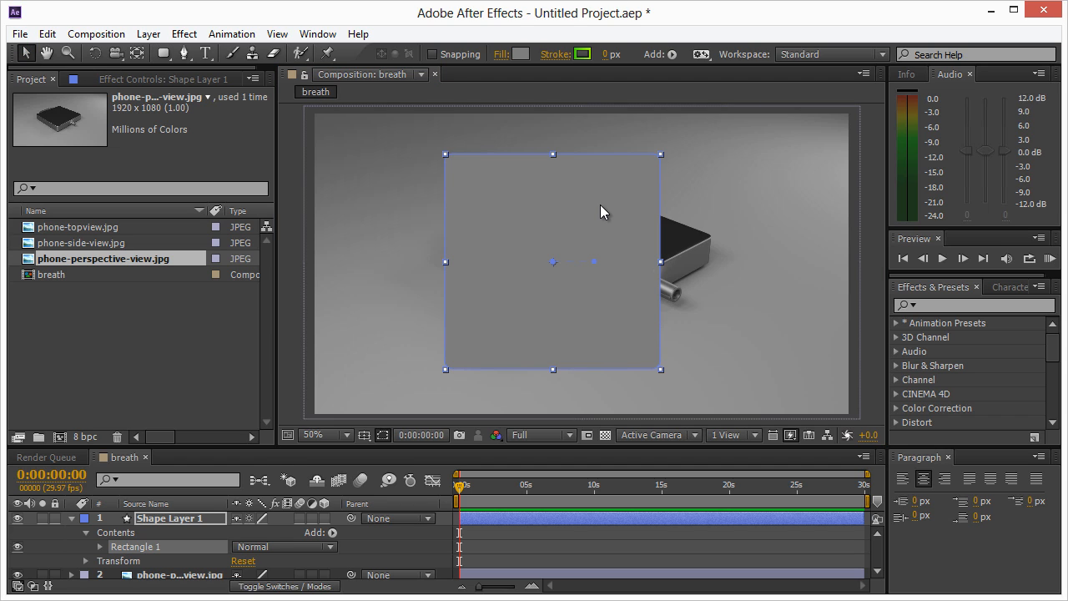
{"action": "key", "text": "Delete"}
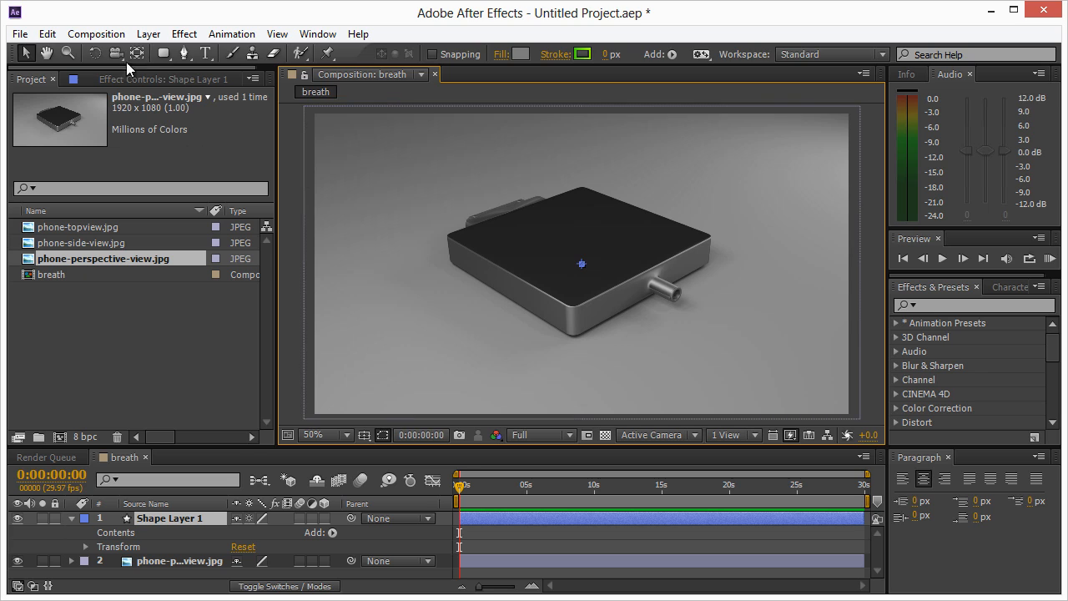
{"action": "left_click", "coordinate": [164, 55]}
{"action": "left_click", "coordinate": [551, 54]}
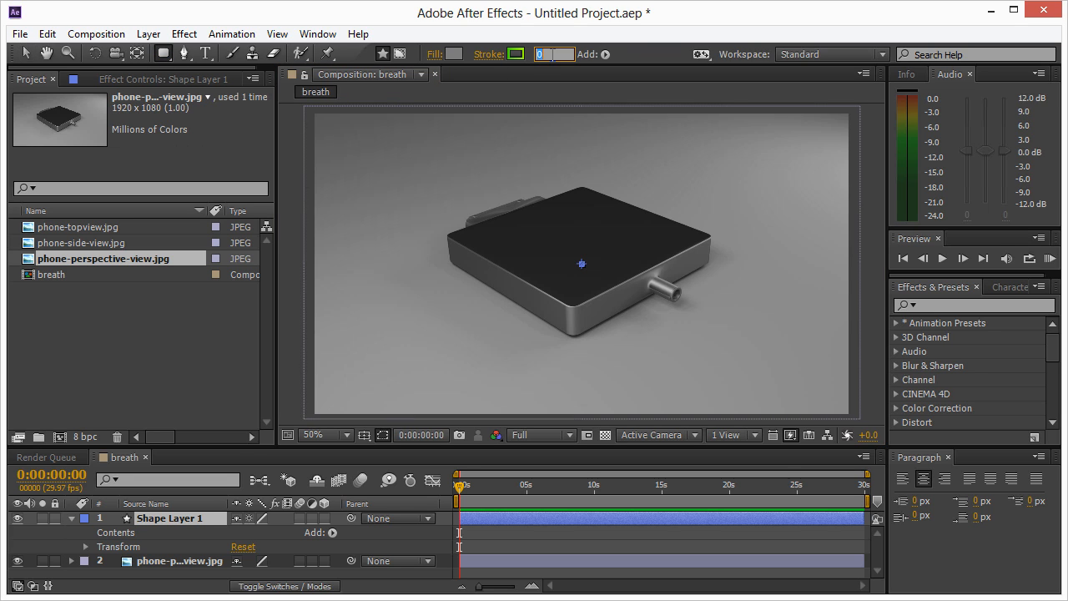
{"action": "left_click", "coordinate": [605, 54]}
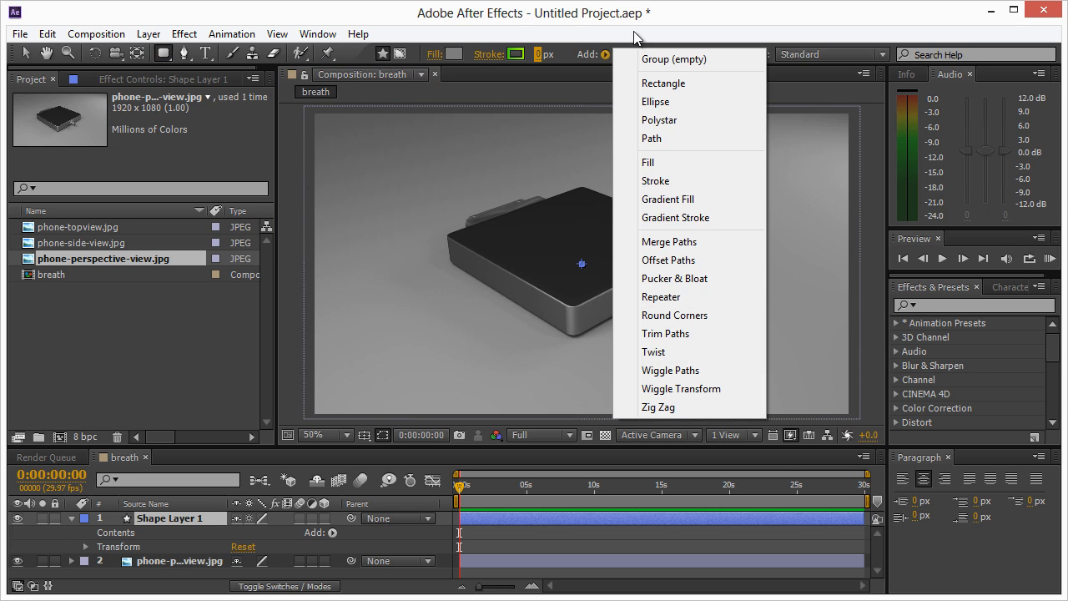
{"action": "left_click", "coordinate": [634, 31]}
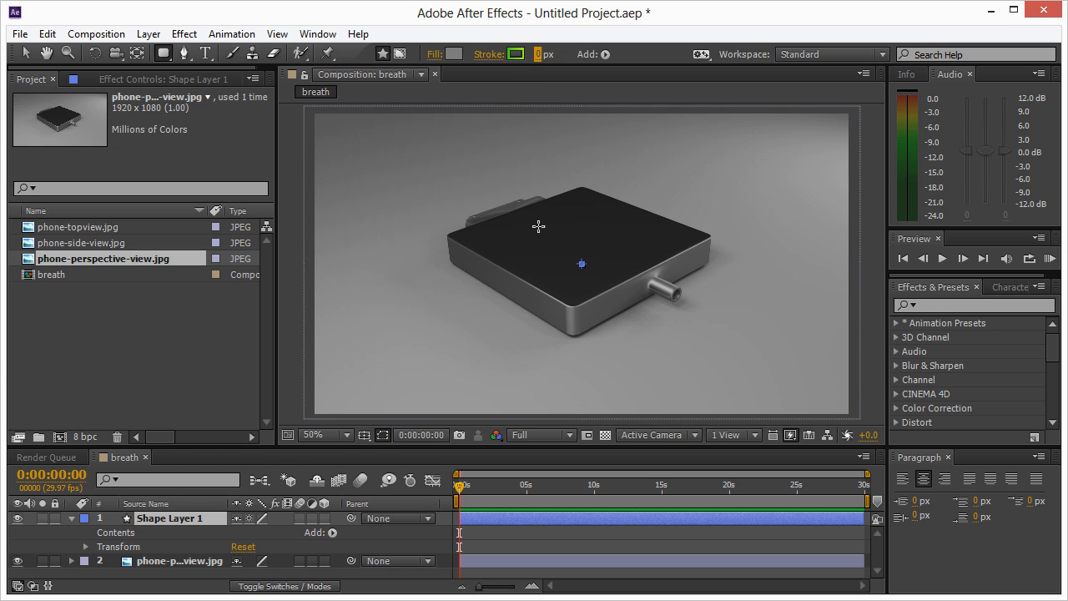
Draw a grey rounded square with the Rounded Rectangle tool and move it over the centre of the device
{"action": "left_click_drag", "start_coordinate": [164, 53], "coordinate": [201, 68]}
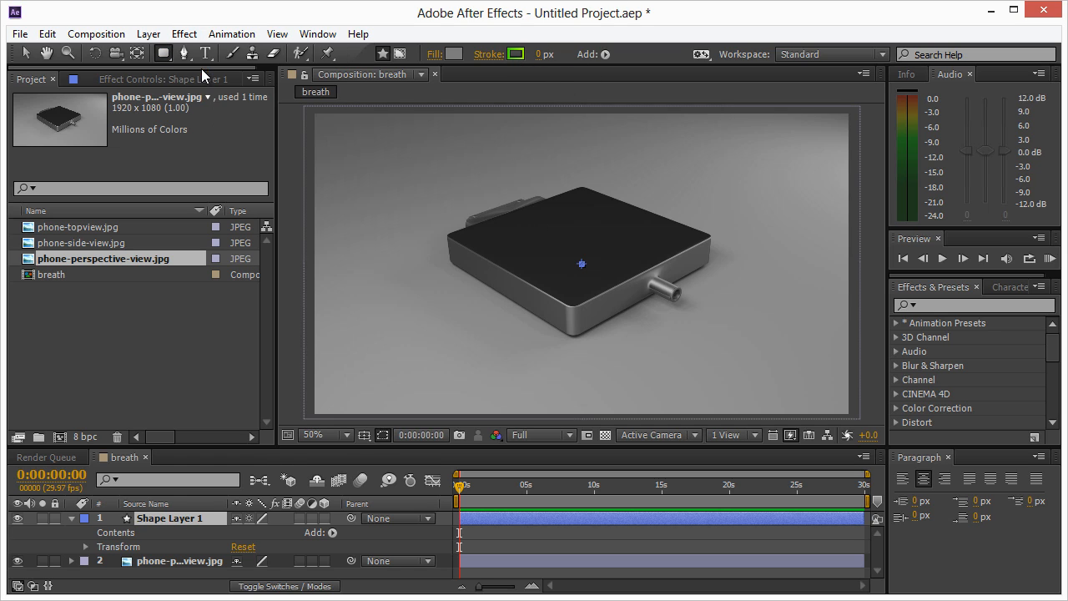
{"action": "left_click", "coordinate": [468, 170]}
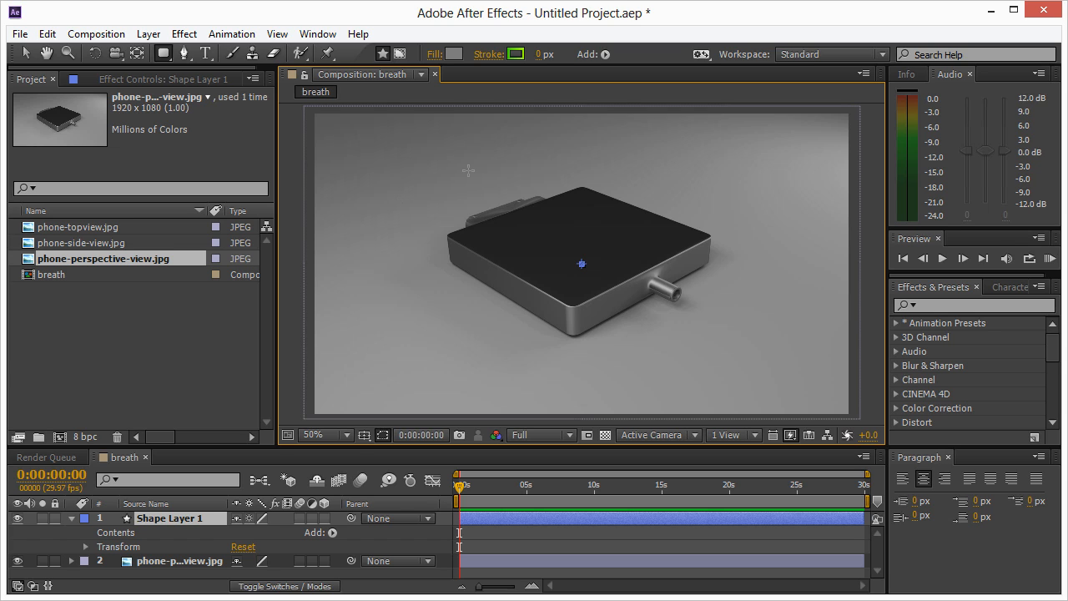
{"action": "left_click_drag", "start_coordinate": [461, 178], "coordinate": [654, 372]}
{"action": "left_click_drag", "start_coordinate": [656, 302], "coordinate": [677, 316]}
{"action": "key", "text": "v"}
{"action": "left_click_drag", "start_coordinate": [558, 236], "coordinate": [580, 206]}
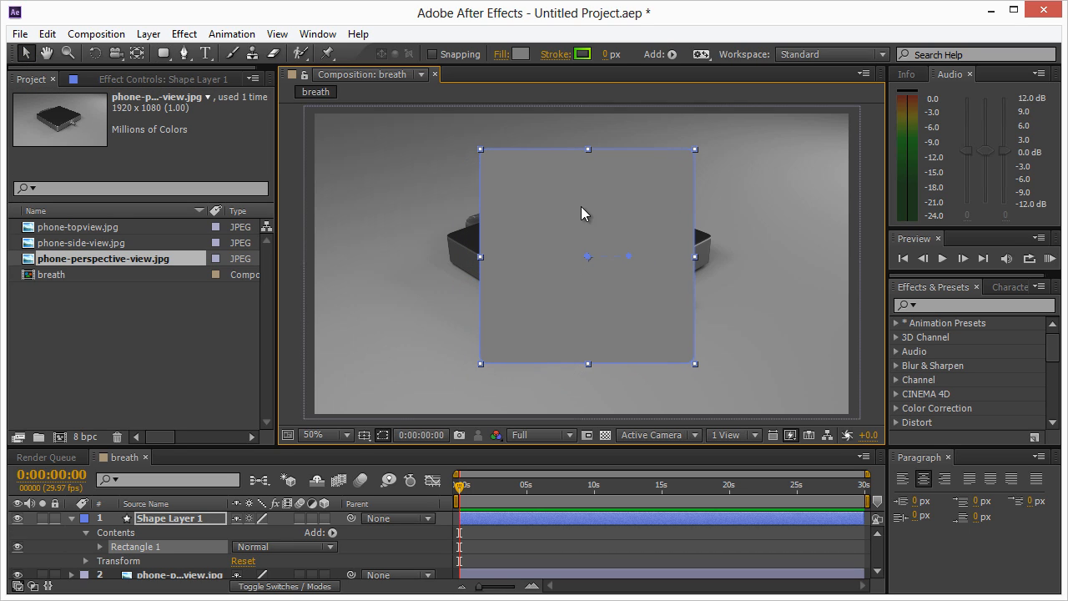
{"action": "left_click", "coordinate": [100, 547]}
{"action": "scroll", "coordinate": [159, 557], "scroll_direction": "down", "scroll_amount": 2}
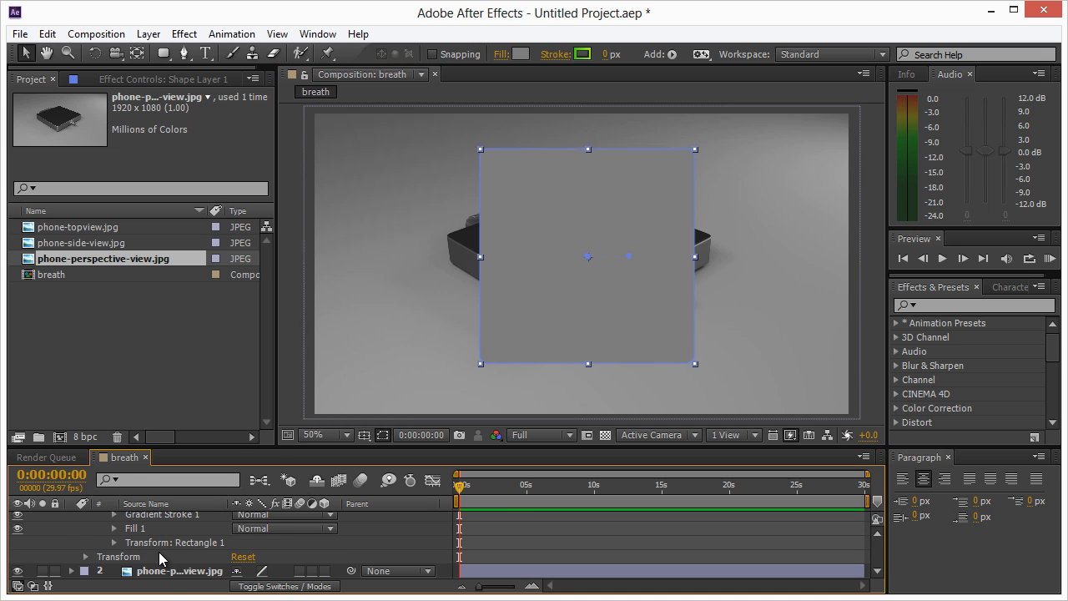
{"action": "left_click", "coordinate": [410, 240]}
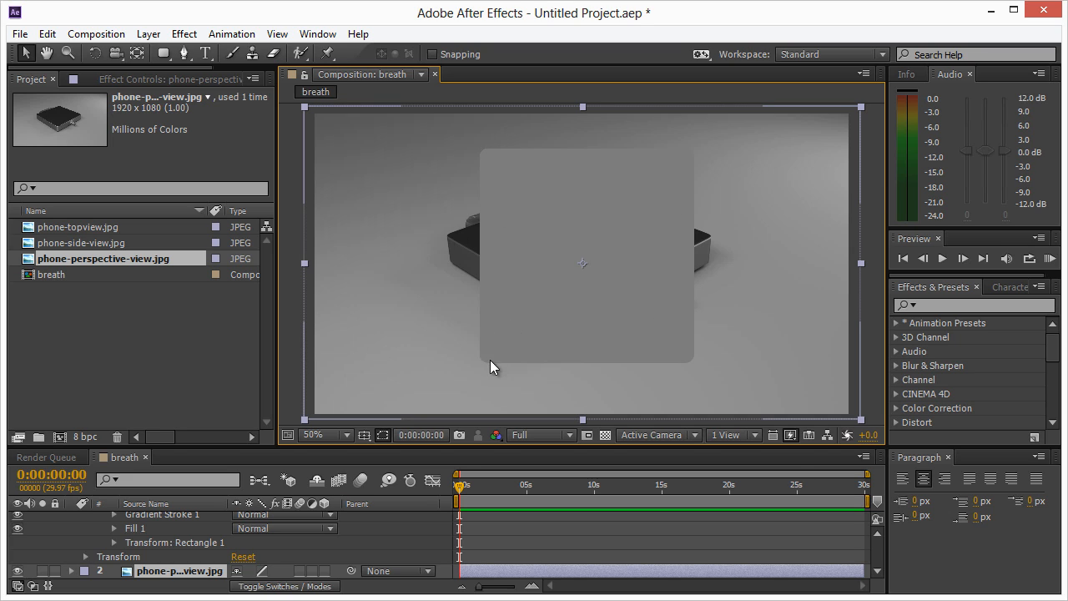
Pre-compose the rounded square's shape layer as a composition named UI, check its contents and return to the breath composition
{"action": "left_click", "coordinate": [632, 252]}
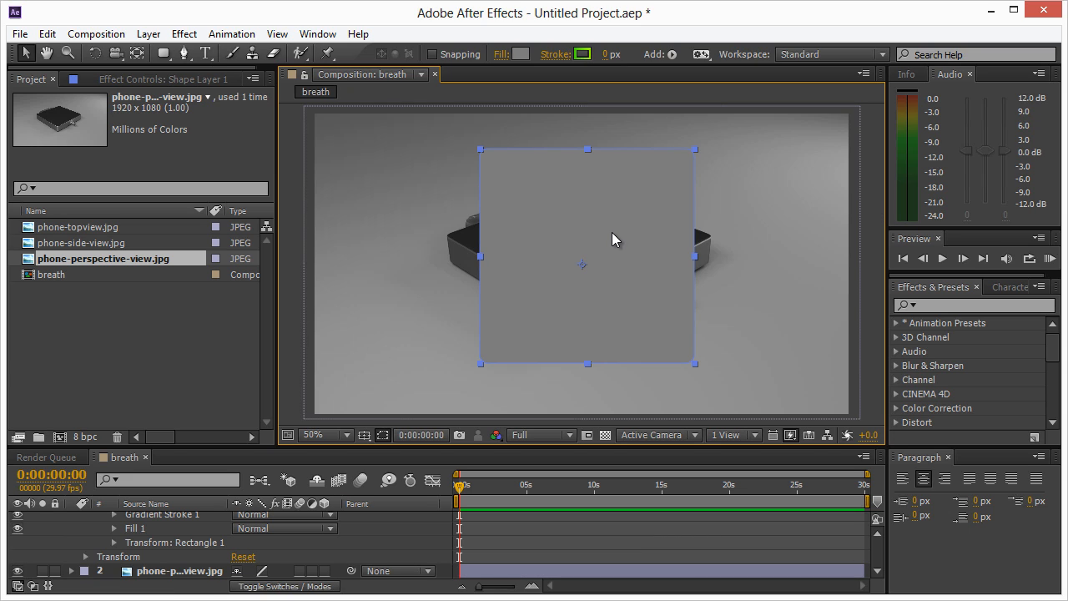
{"action": "scroll", "coordinate": [159, 532], "scroll_direction": "up", "scroll_amount": 3}
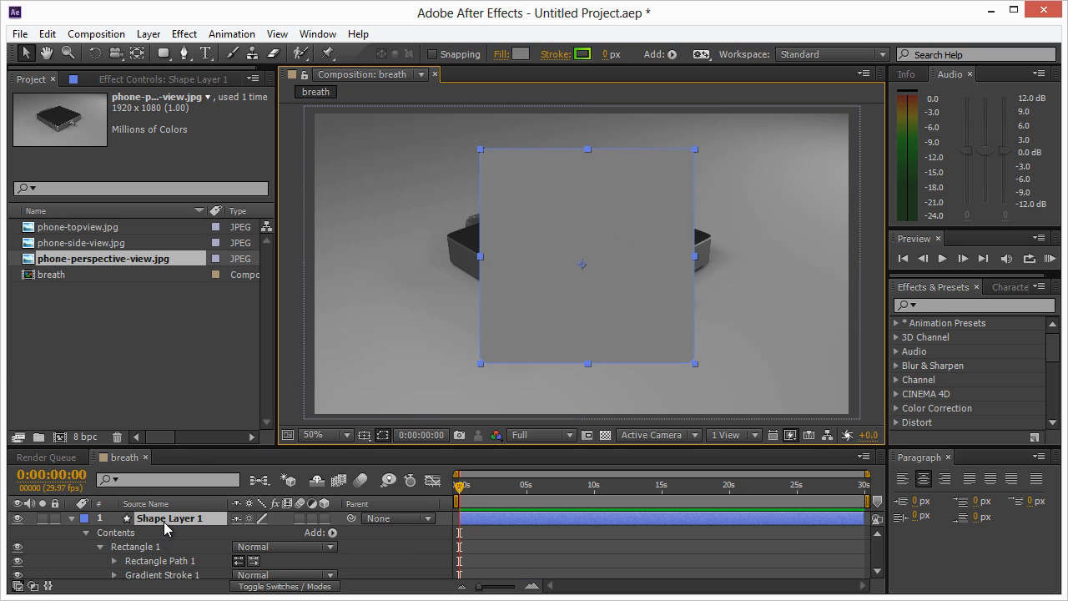
{"action": "left_click", "coordinate": [148, 35]}
{"action": "left_click", "coordinate": [208, 600]}
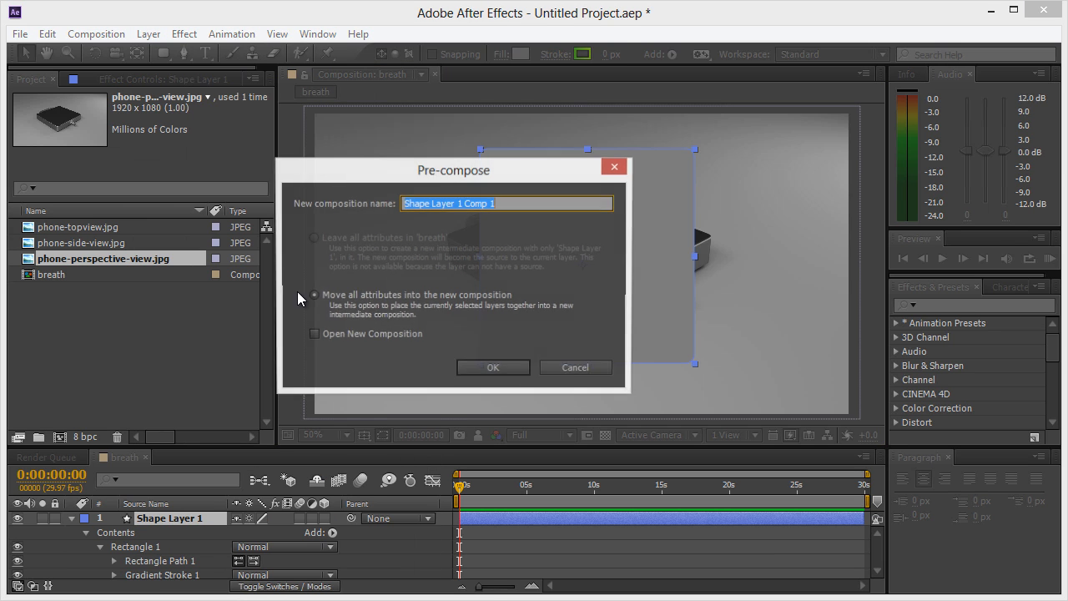
{"action": "type", "text": "UI"}
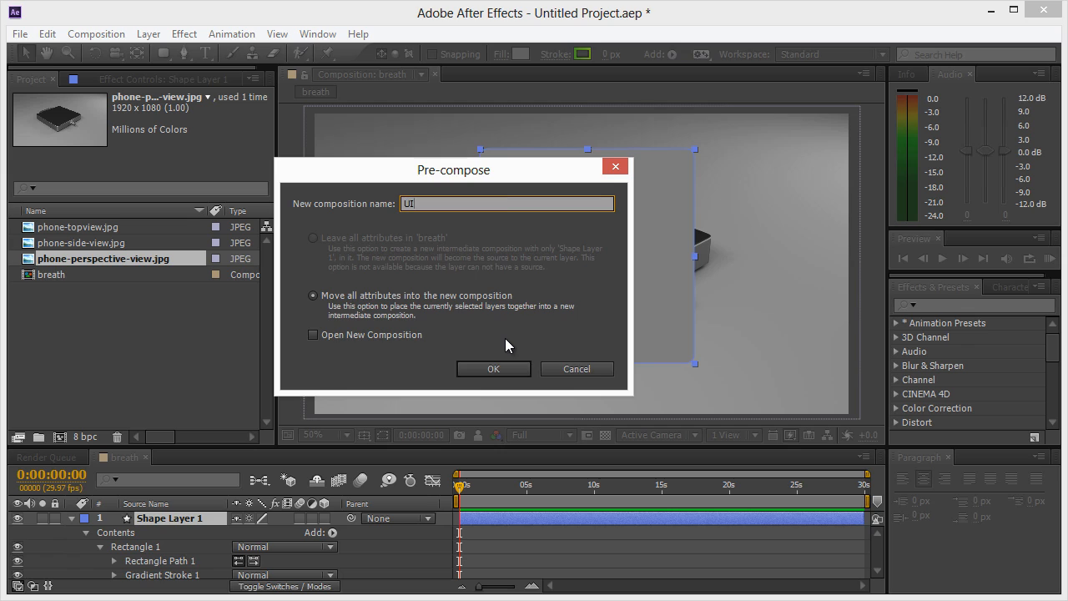
{"action": "key", "text": "Return"}
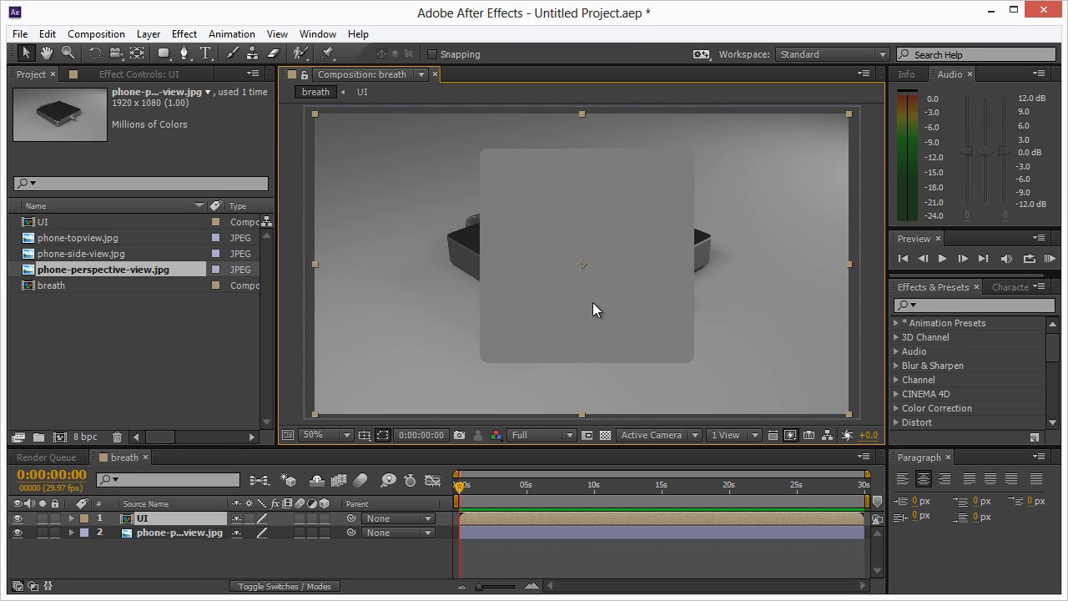
{"action": "double_click", "coordinate": [148, 518]}
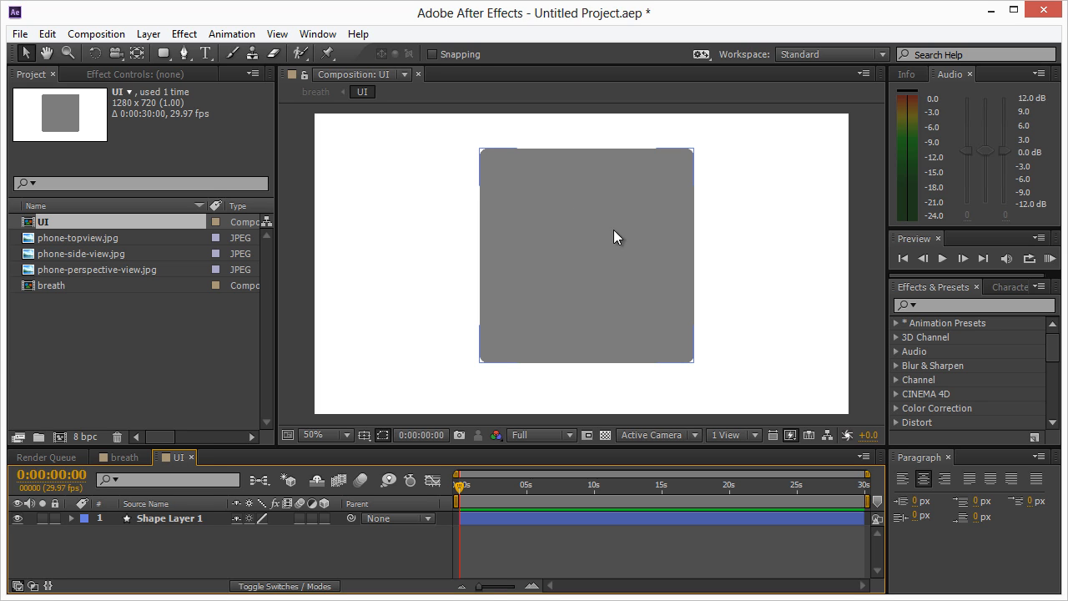
{"action": "left_click", "coordinate": [122, 458]}
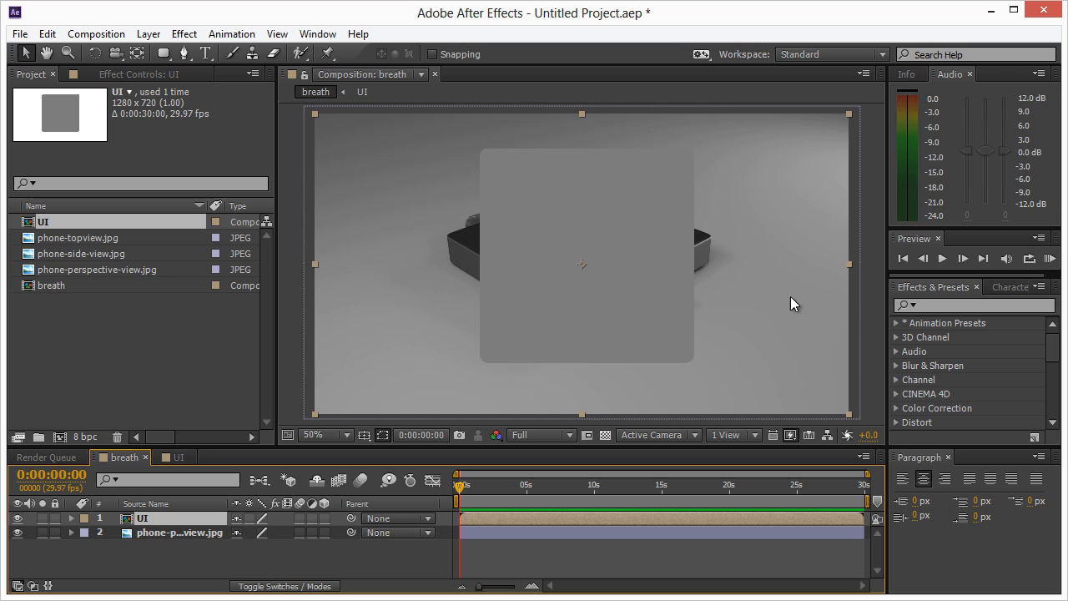
Find the Corner Pin distort effect and apply it to the UI layer
{"action": "left_click", "coordinate": [934, 304]}
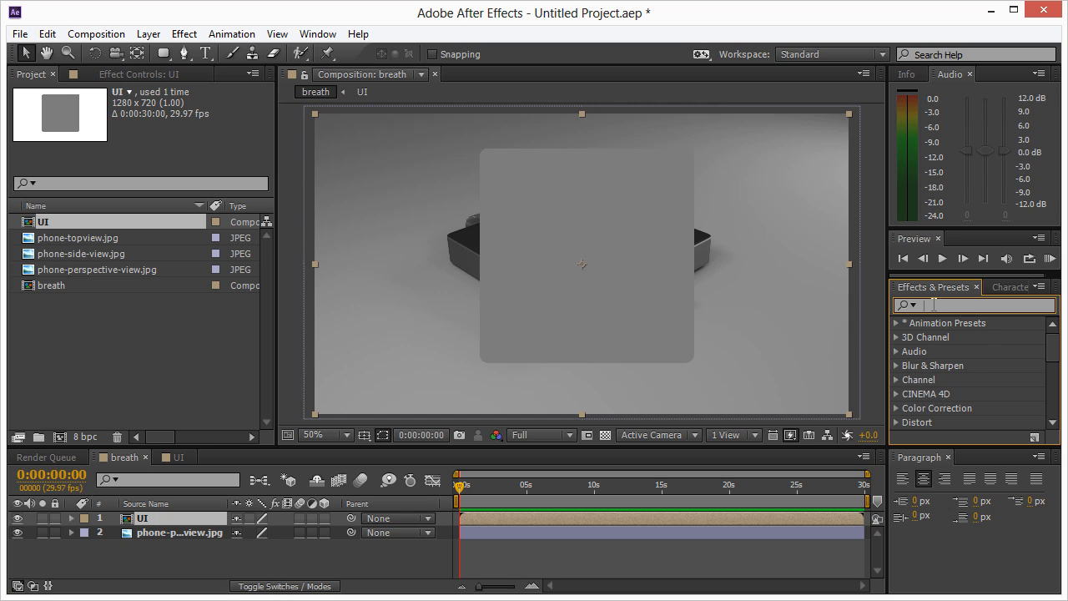
{"action": "type", "text": "corner pin"}
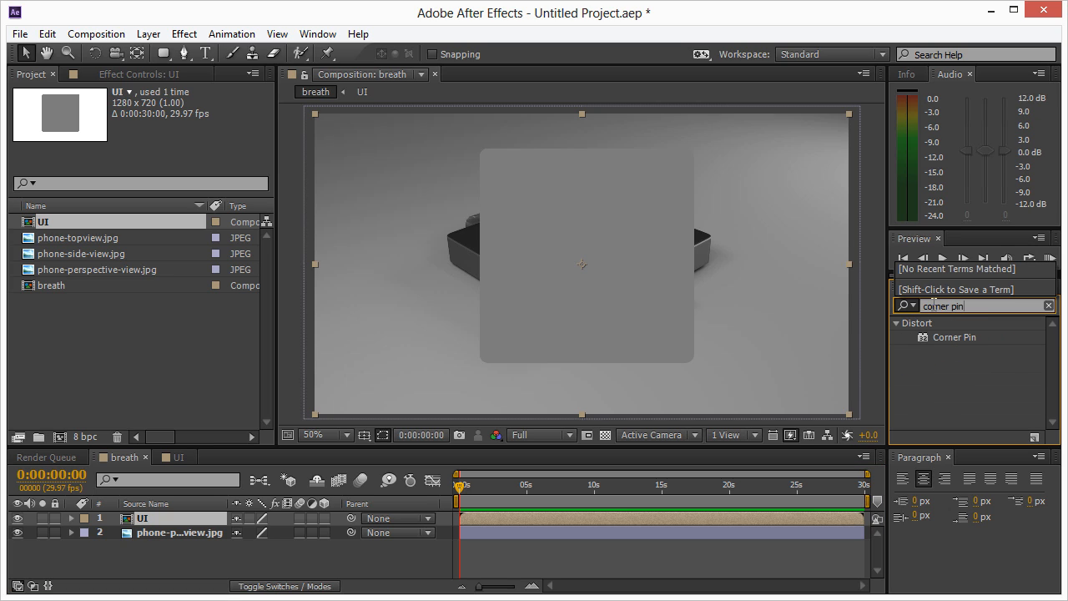
{"action": "left_click", "coordinate": [955, 340]}
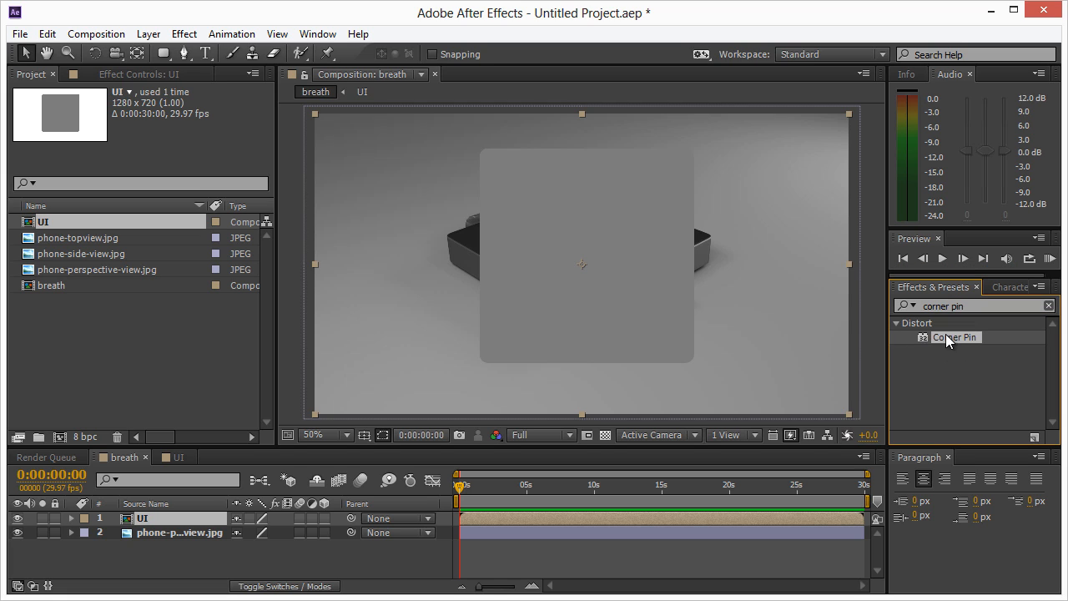
{"action": "left_click_drag", "start_coordinate": [946, 334], "coordinate": [534, 519]}
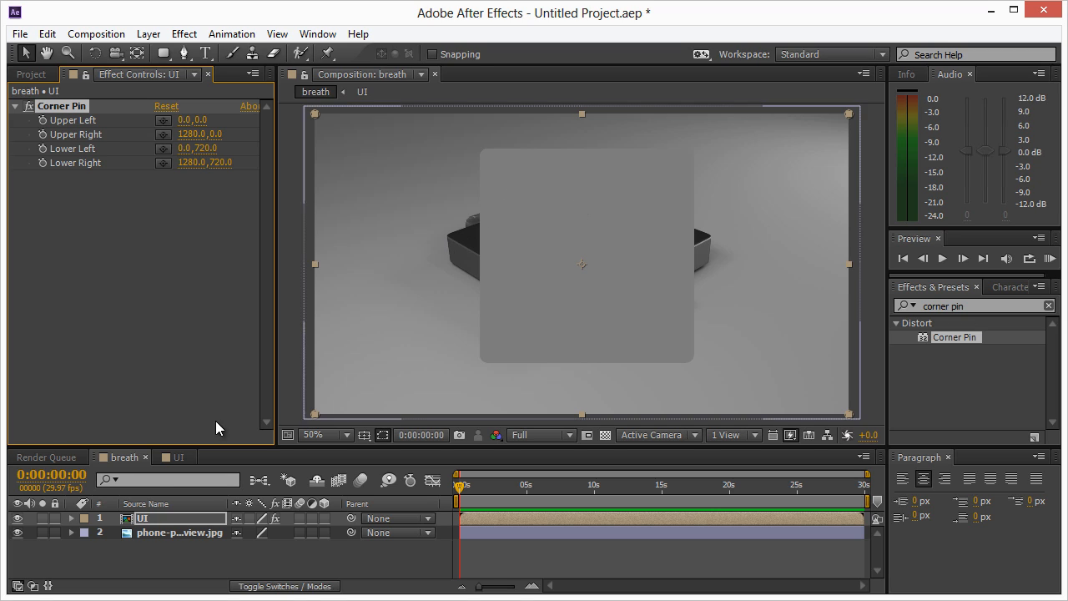
Lower the UI layer's opacity to 53%
{"action": "left_click", "coordinate": [153, 522]}
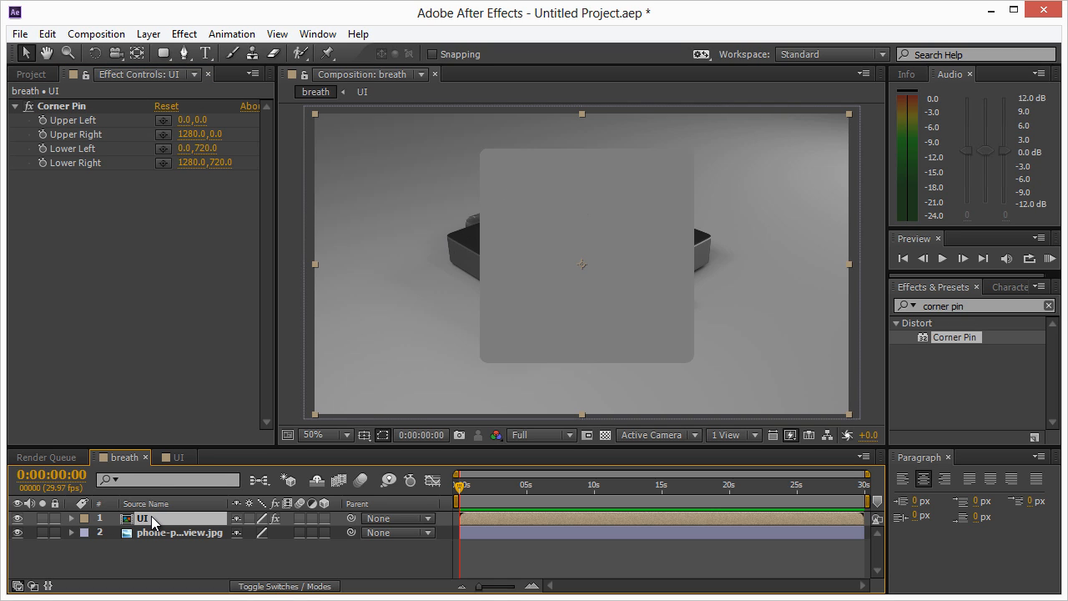
{"action": "key", "text": "t"}
{"action": "left_click_drag", "start_coordinate": [241, 533], "coordinate": [198, 529]}
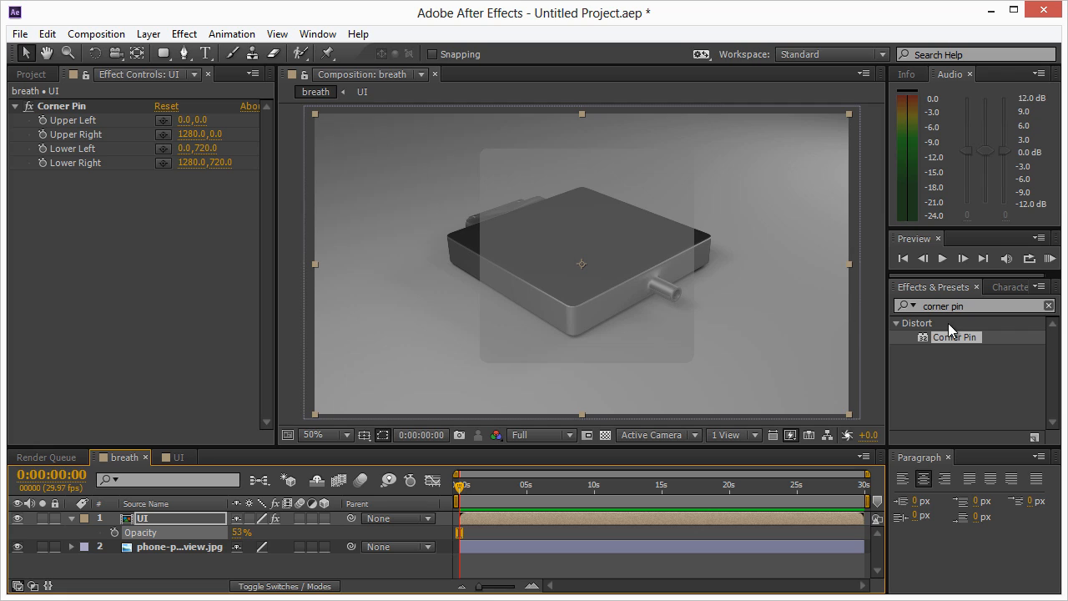
Place the UI layer's Corner Pin corners at 316,288 upper left, 652,174 upper right, 942,296 lower right and 374,960 lower left
{"action": "left_click_drag", "start_coordinate": [949, 341], "coordinate": [549, 257]}
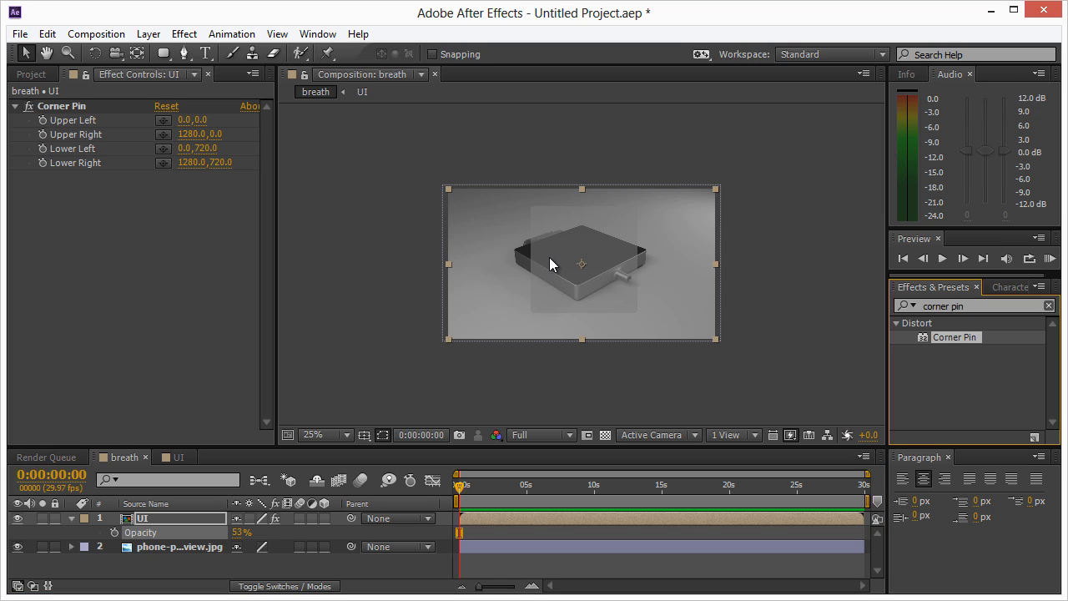
{"action": "key", "text": "comma"}
{"action": "key", "text": "period"}
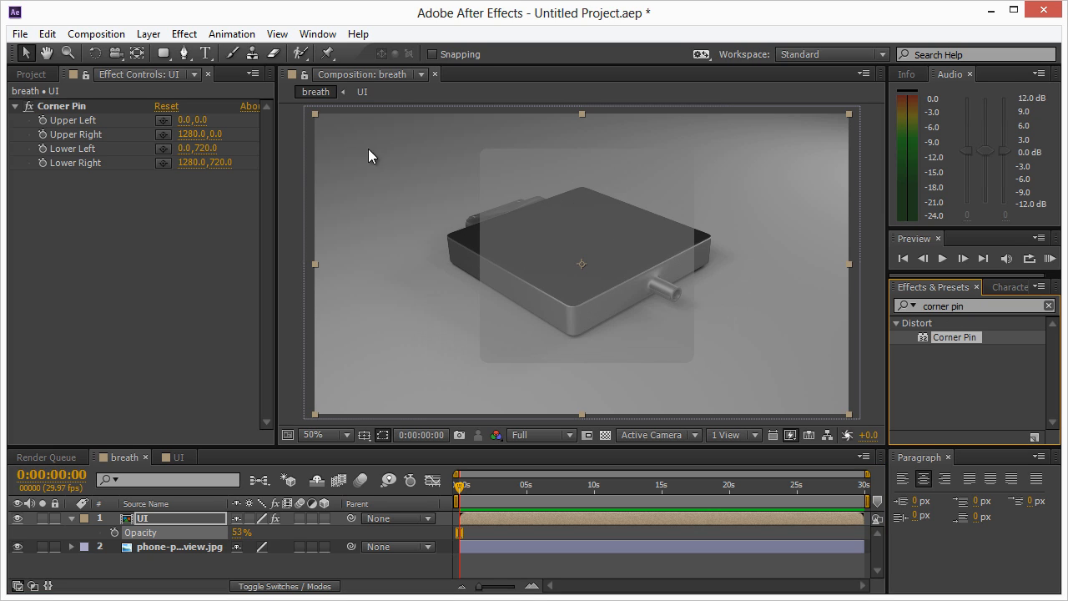
{"action": "left_click", "coordinate": [71, 117]}
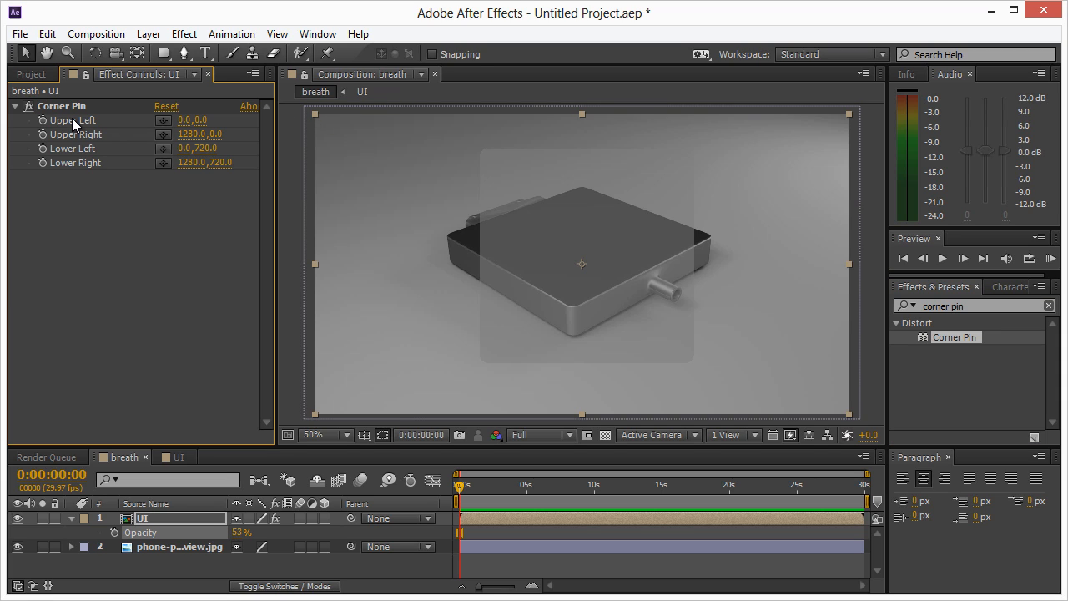
{"action": "left_click", "coordinate": [72, 107]}
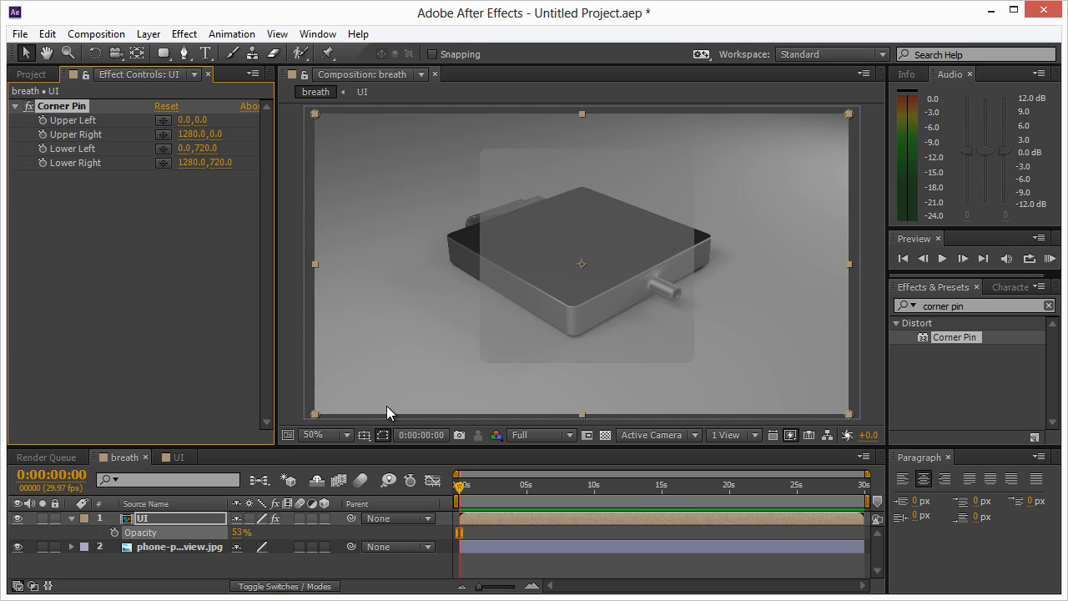
{"action": "left_click_drag", "start_coordinate": [315, 112], "coordinate": [447, 232]}
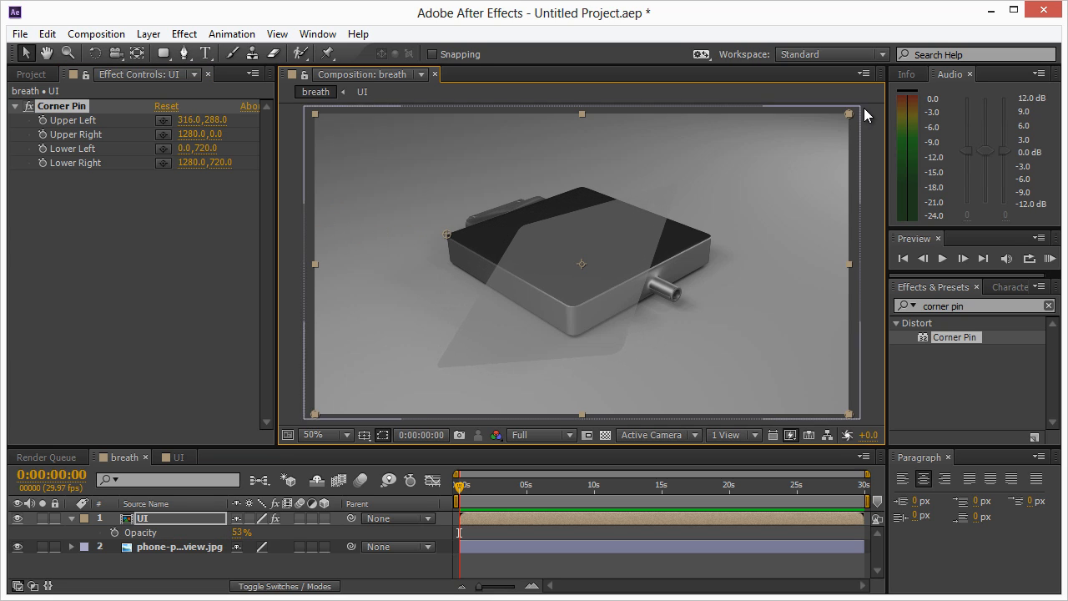
{"action": "left_click_drag", "start_coordinate": [848, 114], "coordinate": [587, 187]}
{"action": "left_click_drag", "start_coordinate": [850, 412], "coordinate": [708, 237]}
{"action": "left_click_drag", "start_coordinate": [315, 413], "coordinate": [469, 516]}
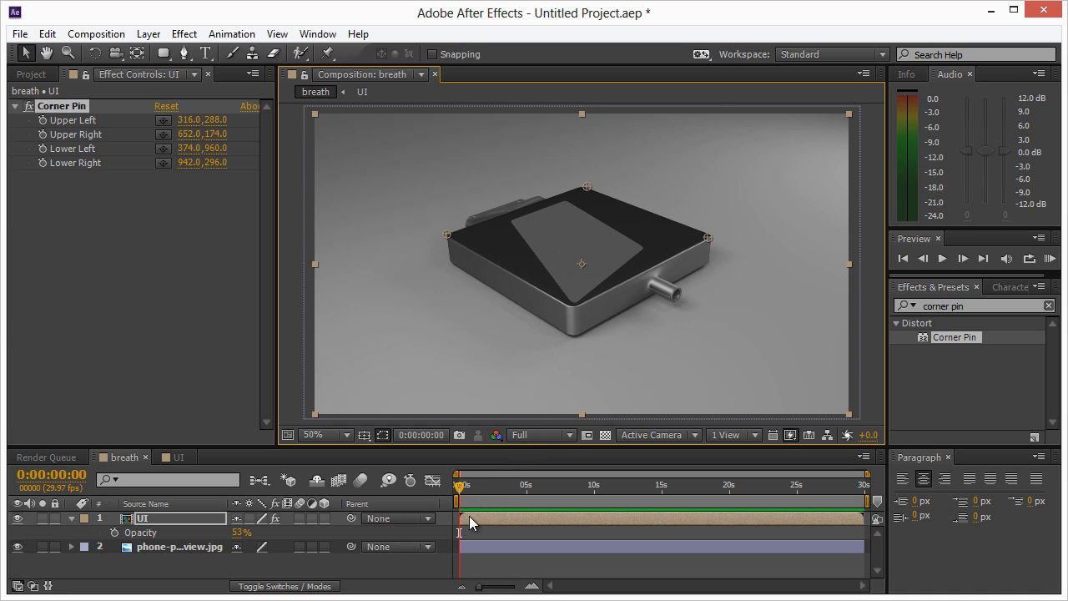
Spread the upper corner pins to -8,380 and 798,90, shift the UI layer slightly left, and set the lower-right pin to 1248,222
{"action": "left_click_drag", "start_coordinate": [588, 185], "coordinate": [615, 162]}
{"action": "left_click_drag", "start_coordinate": [706, 238], "coordinate": [862, 206]}
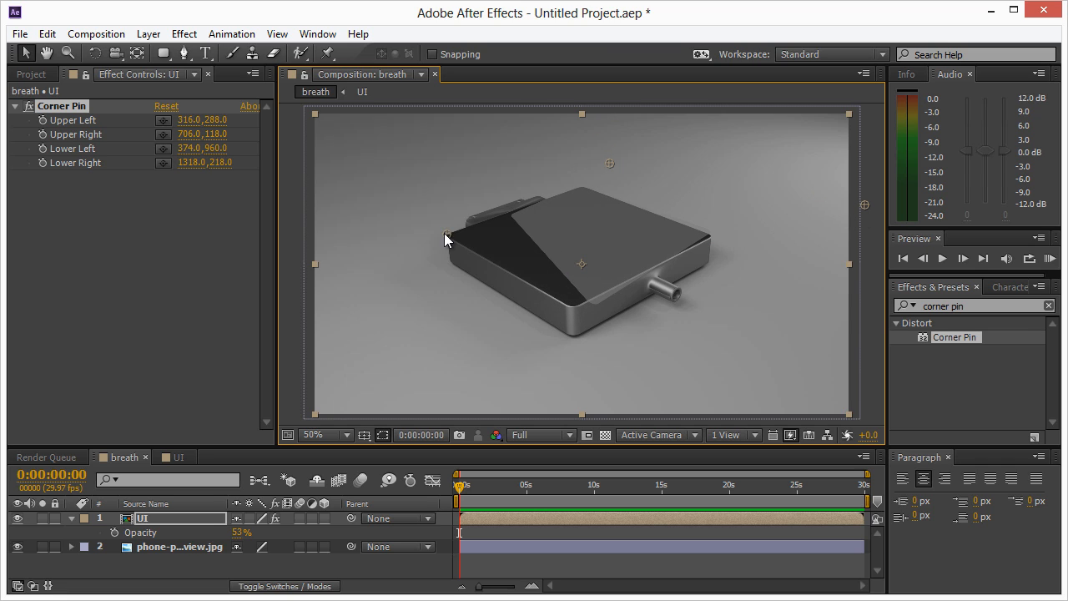
{"action": "left_click_drag", "start_coordinate": [444, 233], "coordinate": [312, 272]}
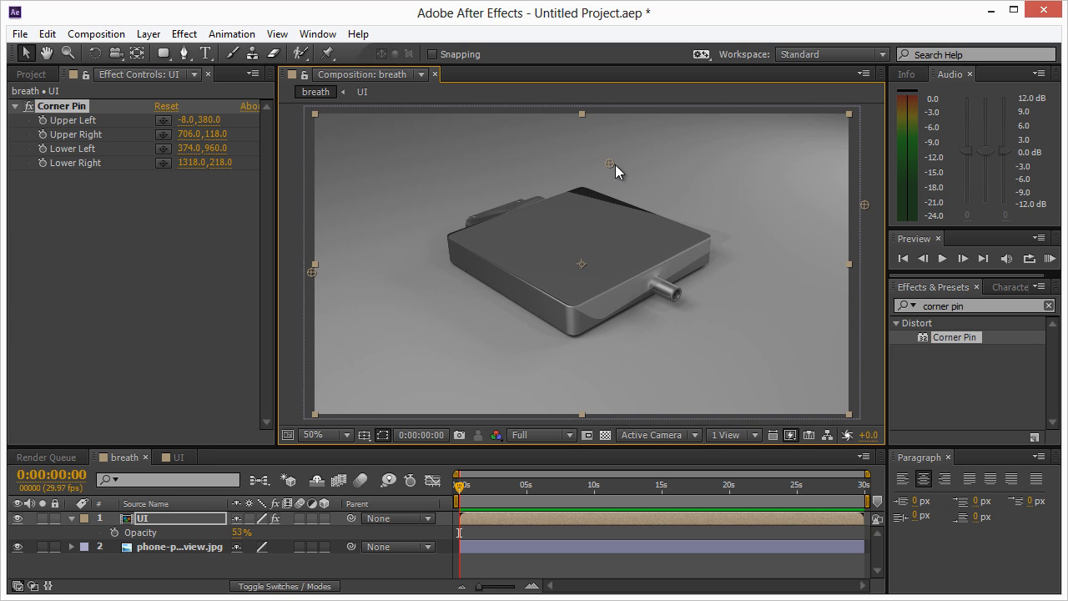
{"action": "left_click_drag", "start_coordinate": [615, 164], "coordinate": [647, 151]}
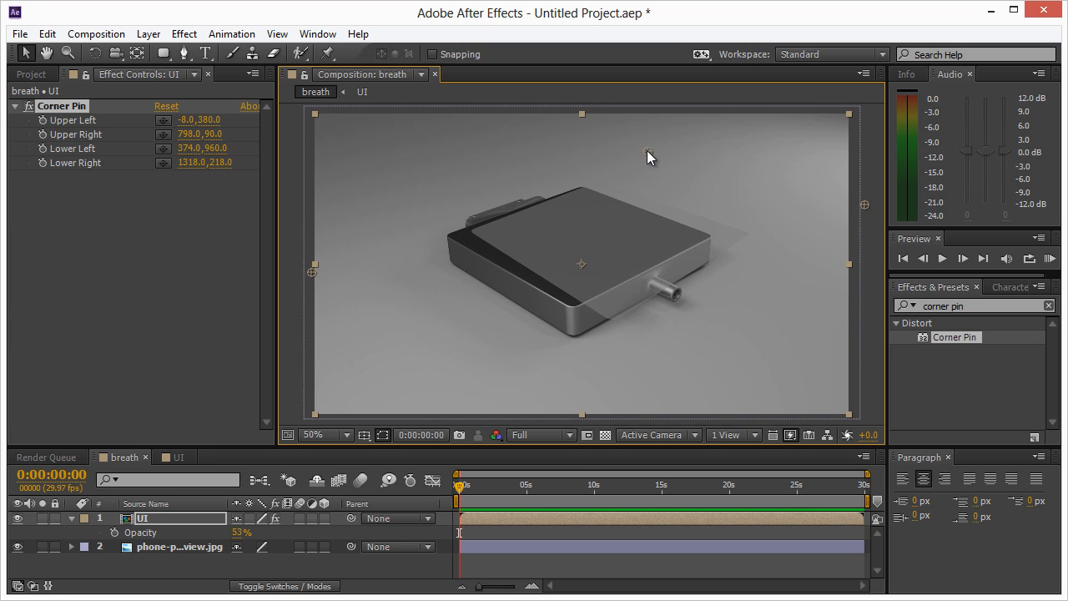
{"action": "left_click_drag", "start_coordinate": [595, 249], "coordinate": [578, 252]}
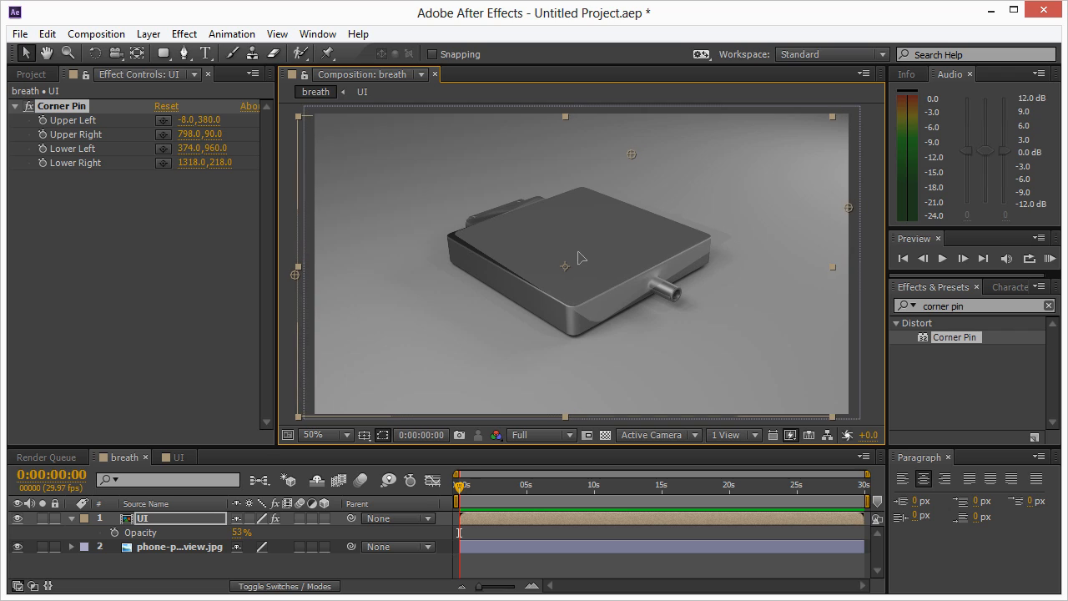
{"action": "left_click_drag", "start_coordinate": [851, 205], "coordinate": [823, 206]}
Refine the UI layer's corner pins to 410,716 lower left, 4,384 upper left and 822,78 upper right
{"action": "key", "text": "comma"}
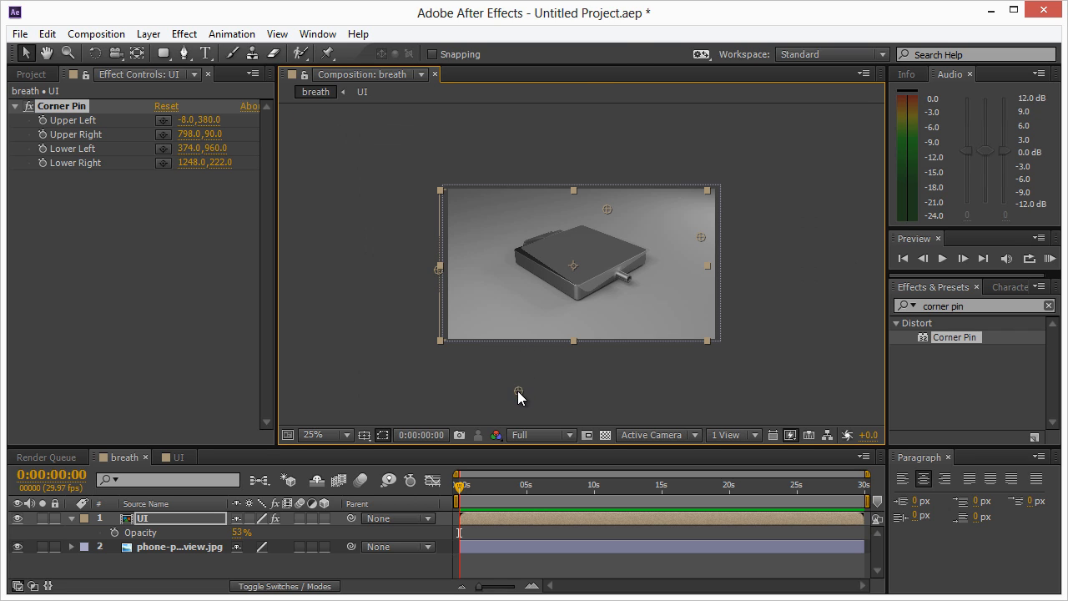
{"action": "left_click_drag", "start_coordinate": [517, 390], "coordinate": [526, 342]}
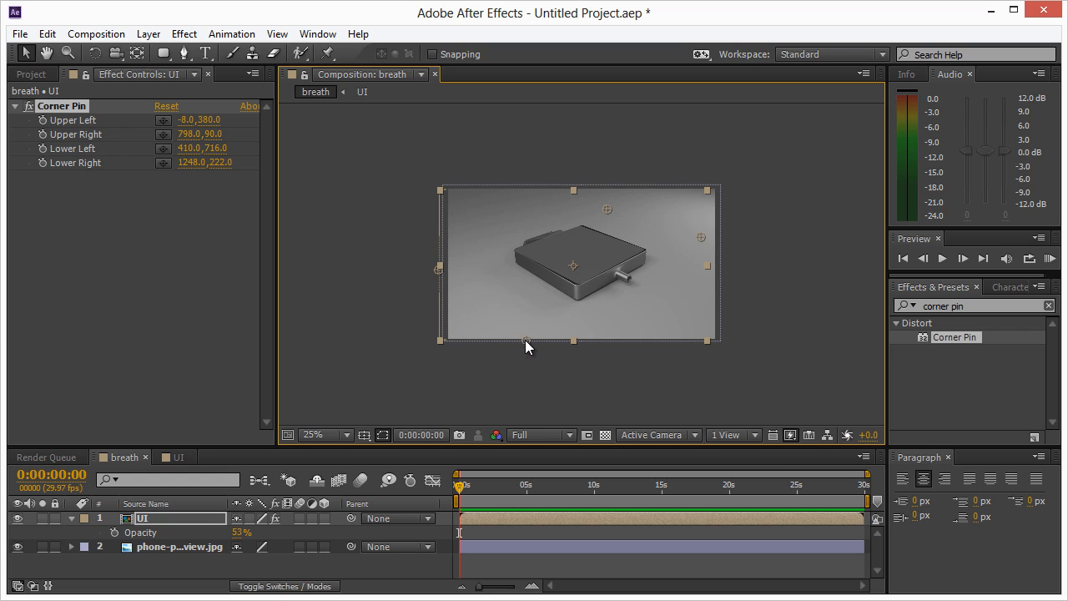
{"action": "left_click_drag", "start_coordinate": [440, 269], "coordinate": [442, 269]}
{"action": "left_click_drag", "start_coordinate": [609, 207], "coordinate": [615, 206]}
{"action": "scroll", "coordinate": [585, 288], "scroll_direction": "up", "scroll_amount": 2}
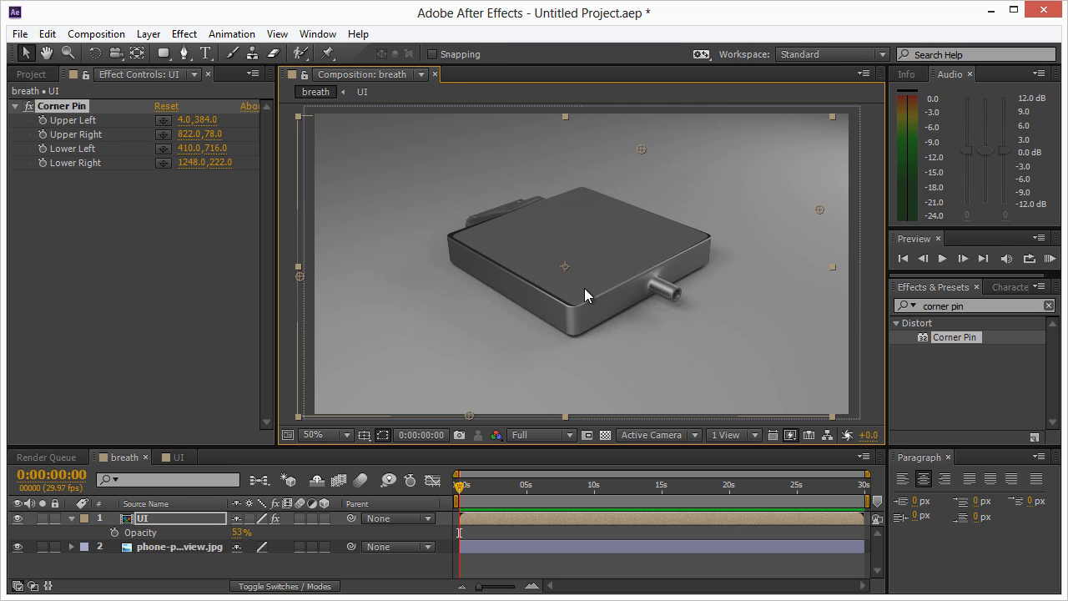
Fine-tune the pins to -30,380 upper left, 378,728 lower left and 1260,224 lower right to match the device's top face, then deselect the layer
{"action": "left_click_drag", "start_coordinate": [296, 273], "coordinate": [284, 273]}
{"action": "scroll", "coordinate": [578, 262], "scroll_direction": "down", "scroll_amount": 2}
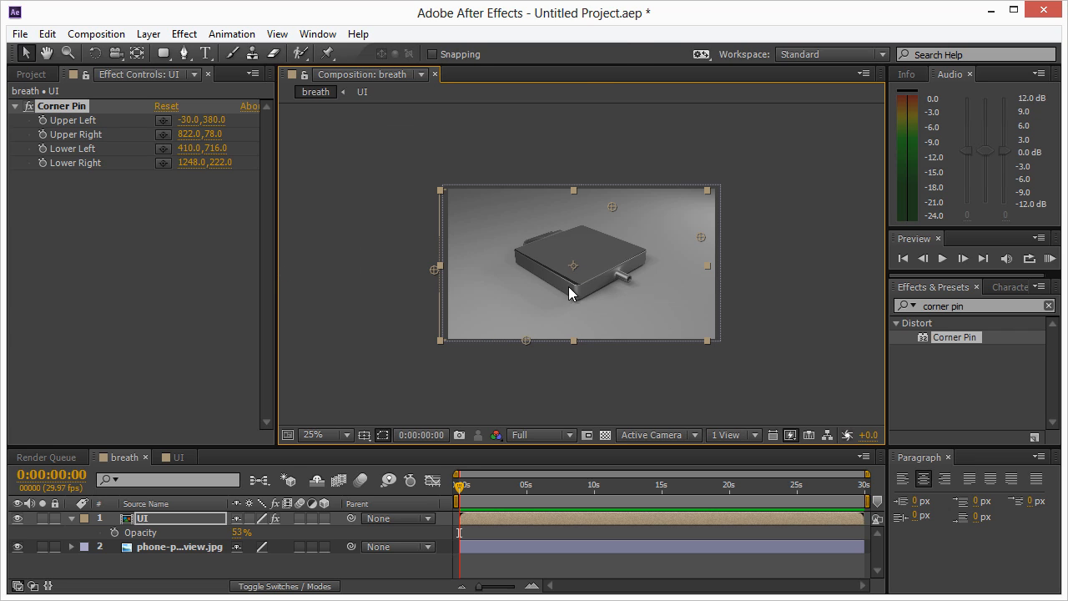
{"action": "left_click_drag", "start_coordinate": [524, 338], "coordinate": [517, 341]}
{"action": "scroll", "coordinate": [608, 290], "scroll_direction": "up", "scroll_amount": 2}
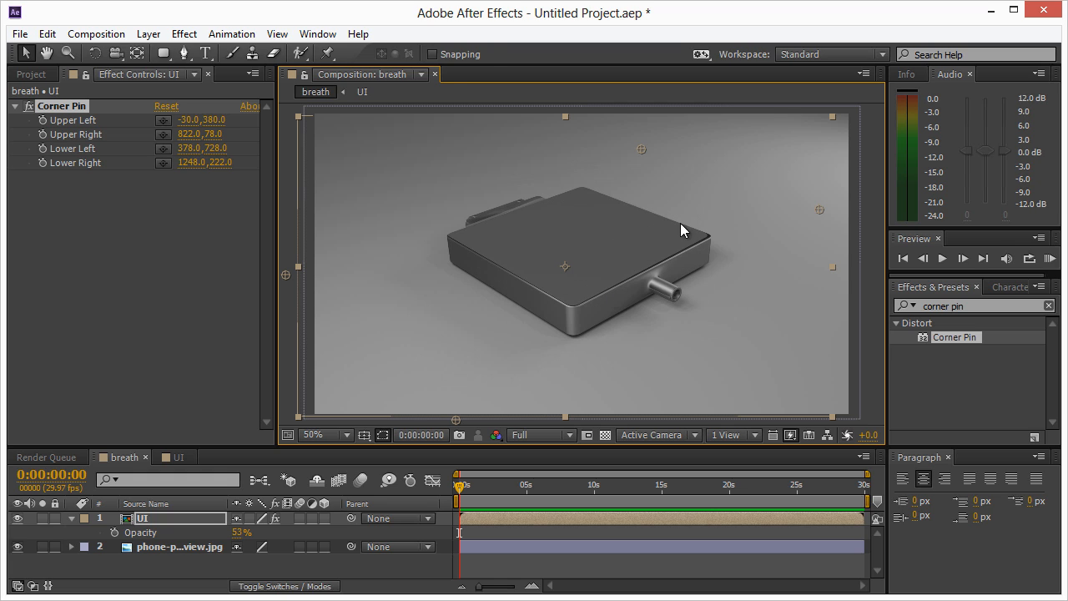
{"action": "left_click_drag", "start_coordinate": [819, 210], "coordinate": [823, 211]}
{"action": "key", "text": "period"}
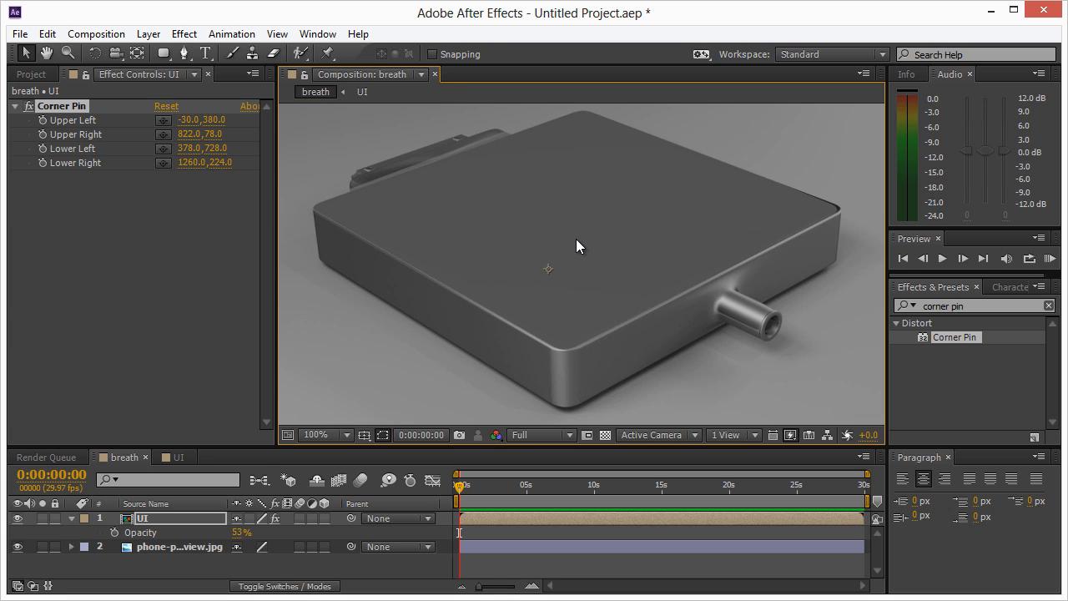
{"action": "key", "text": "comma"}
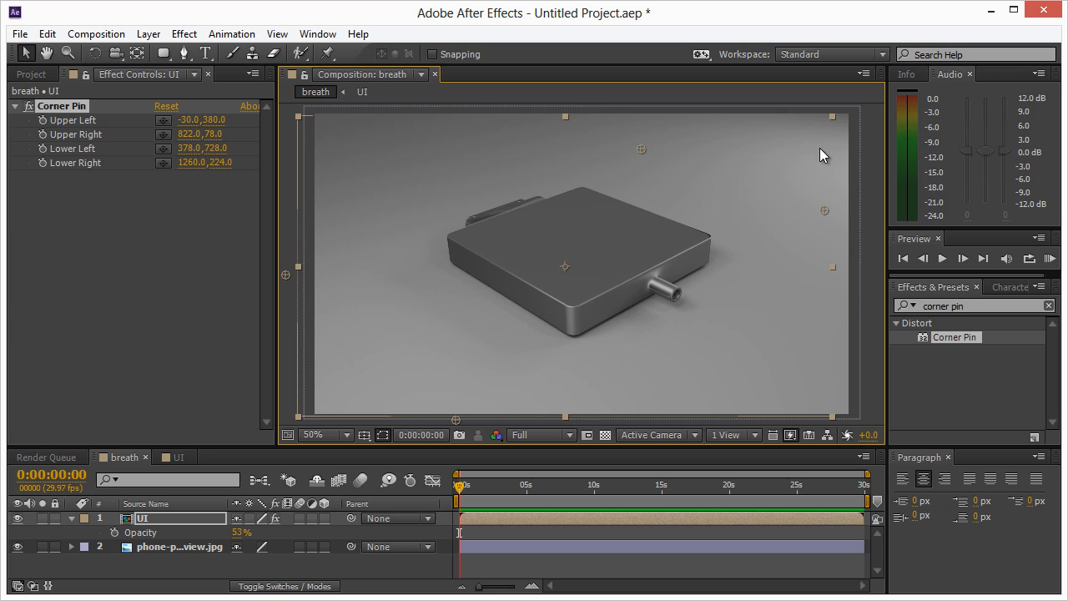
{"action": "left_click", "coordinate": [866, 147]}
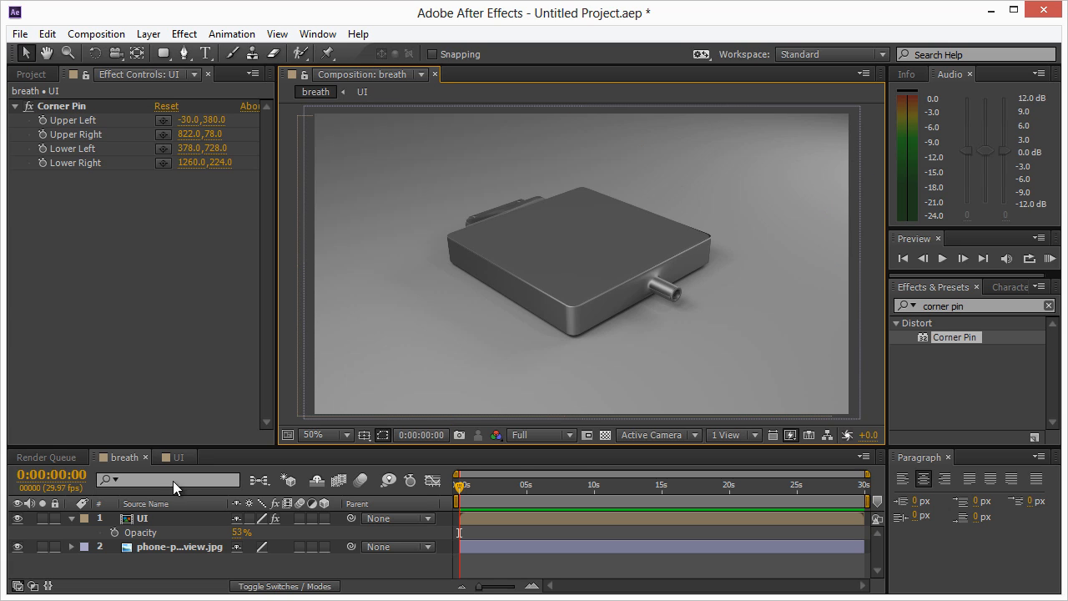
Open the UI composition and draw a small circle with the Ellipse tool near the grey square's upper-left corner
{"action": "double_click", "coordinate": [144, 519]}
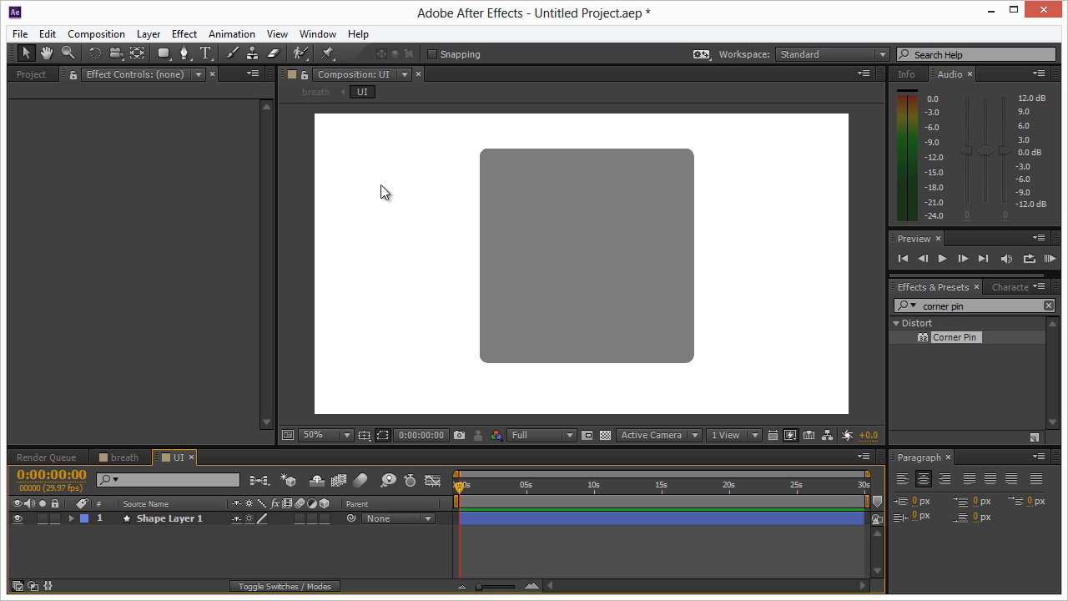
{"action": "left_click", "coordinate": [138, 53]}
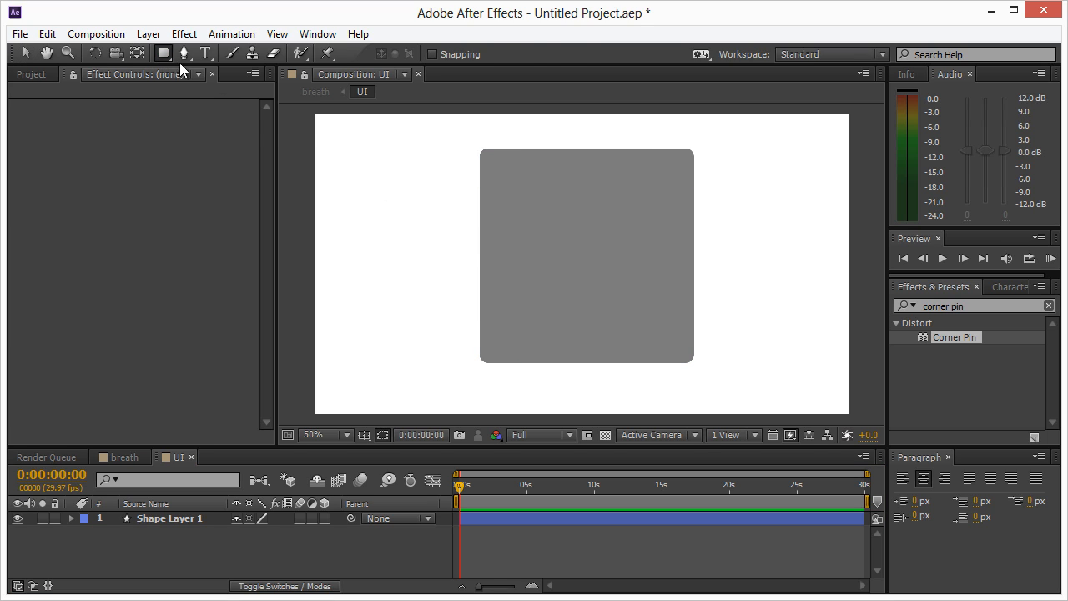
{"action": "left_click_drag", "start_coordinate": [165, 54], "coordinate": [203, 88]}
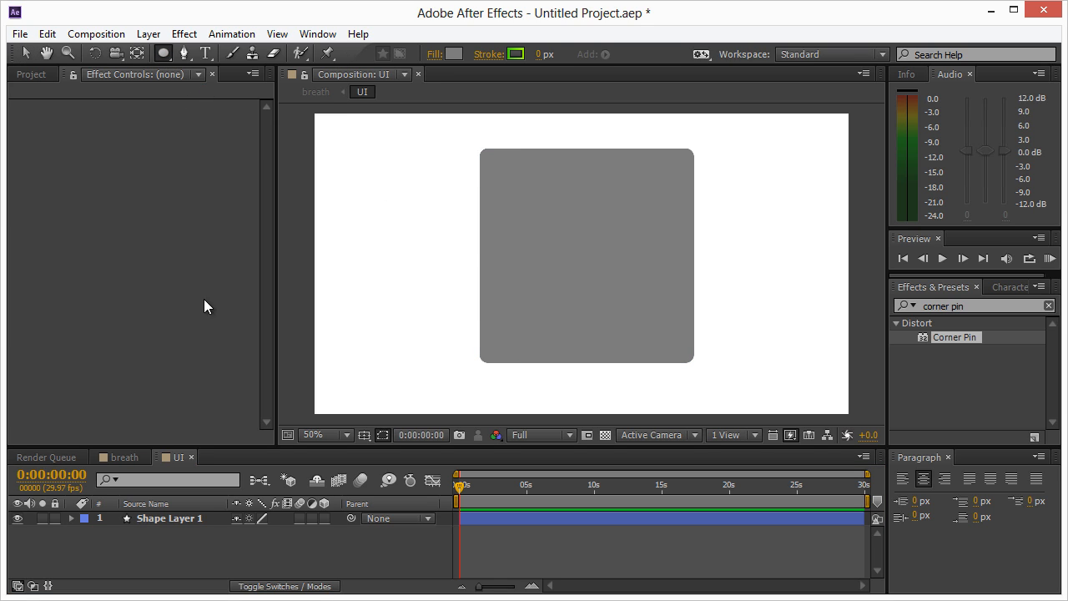
{"action": "mouse_move", "coordinate": [500, 170]}
{"action": "left_mouse_down"}
{"action": "mouse_move", "coordinate": [529, 199]}
{"action": "mouse_move", "coordinate": [519, 188]}
{"action": "left_mouse_up"}
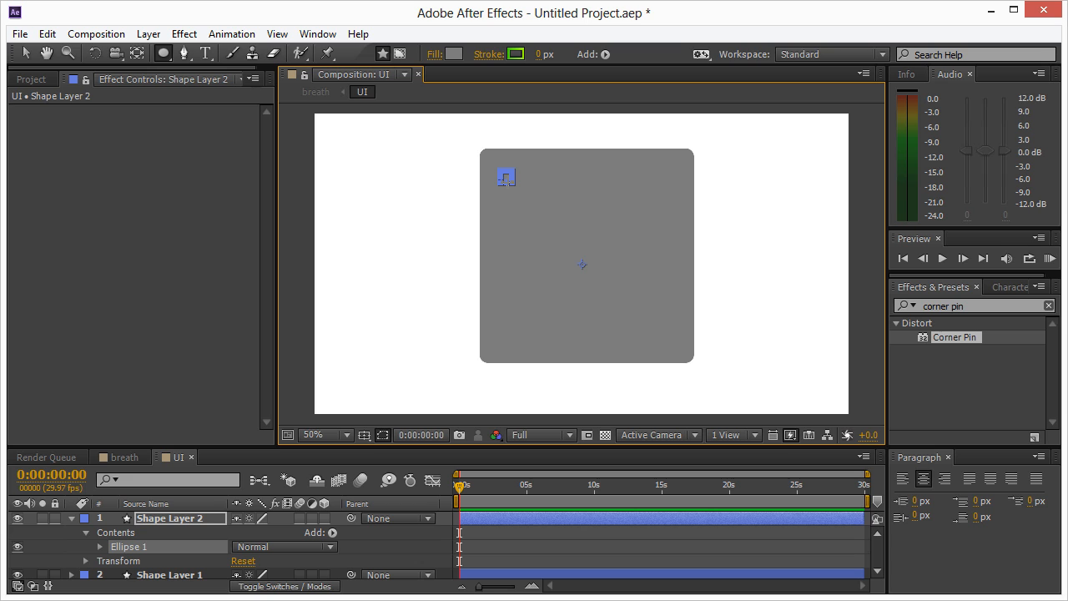
Give the small circle a radial gradient fill and set the gradient's starting colour to yellow-green AEFF00
{"action": "left_click", "coordinate": [439, 54]}
{"action": "left_click", "coordinate": [492, 228]}
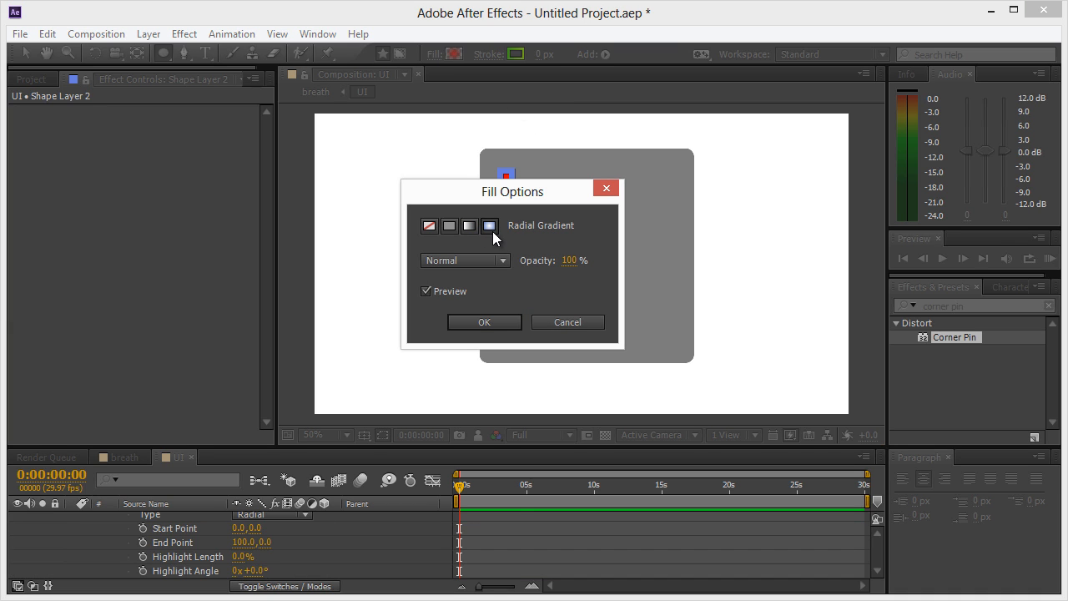
{"action": "left_click", "coordinate": [486, 322]}
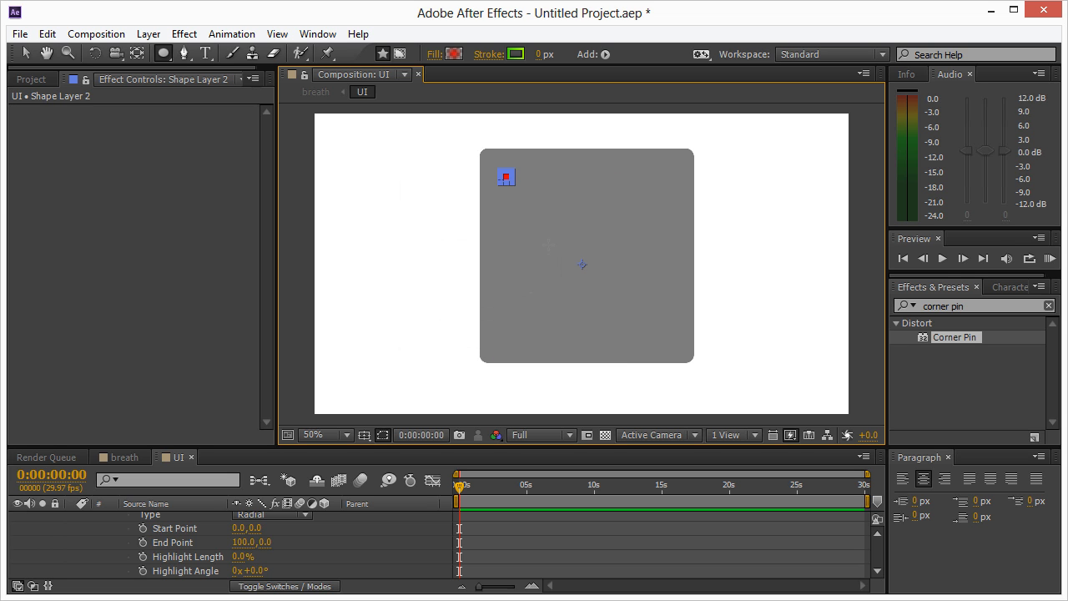
{"action": "left_click", "coordinate": [452, 54]}
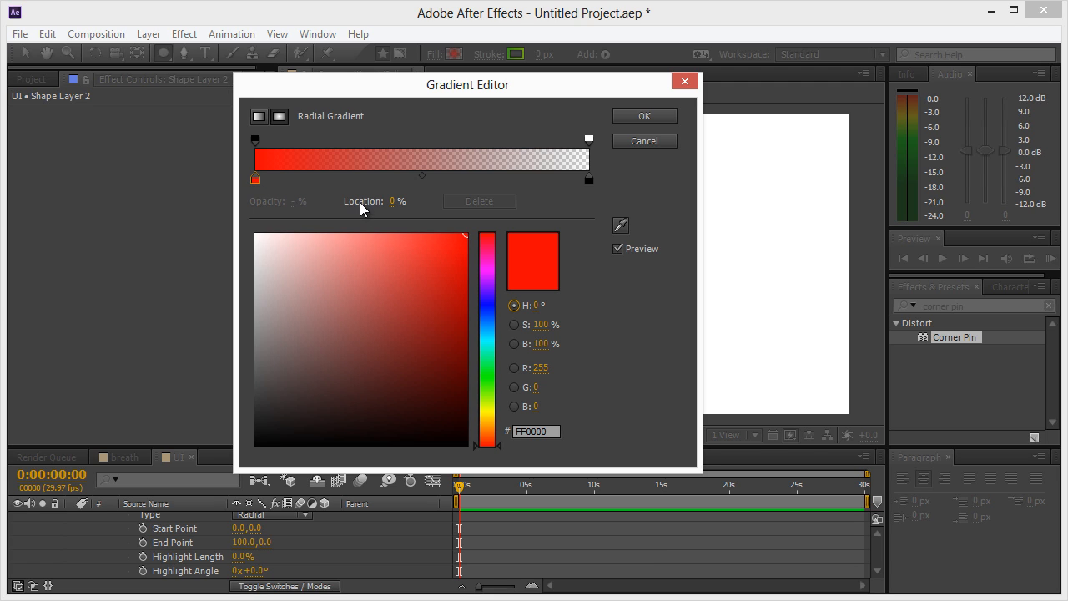
{"action": "left_click_drag", "start_coordinate": [490, 371], "coordinate": [490, 399]}
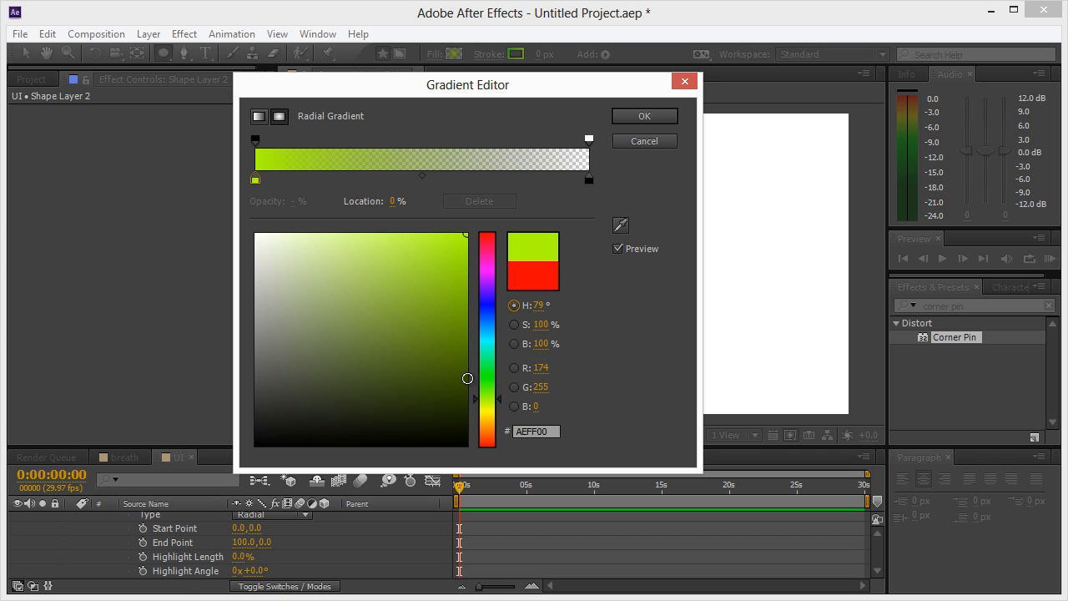
{"action": "left_click", "coordinate": [643, 117]}
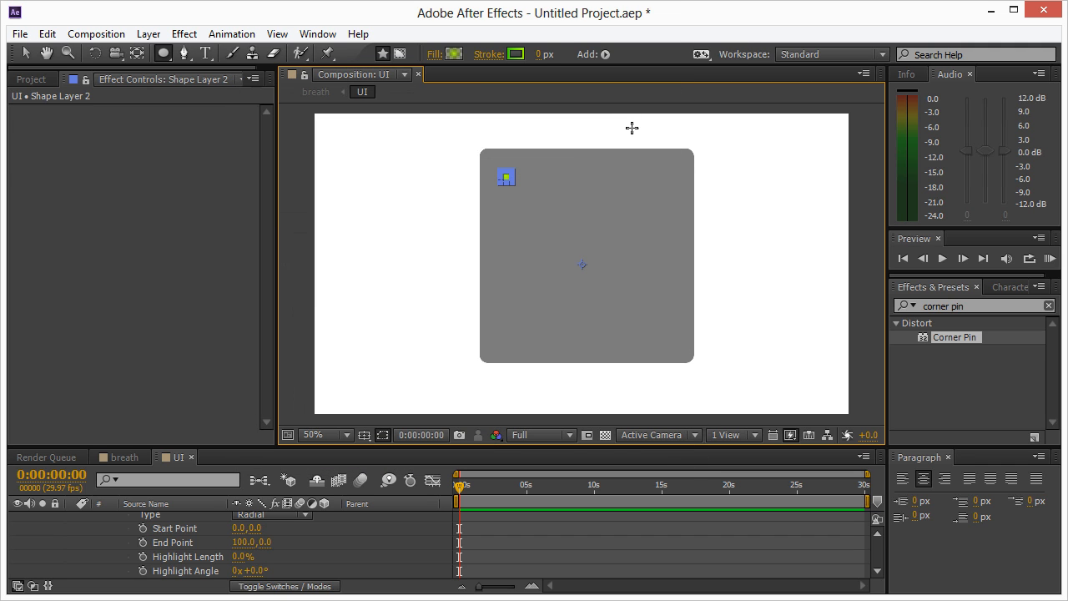
Hide the grey square's Shape Layer 1 in the UI composition and inspect the green light on the device in the breath composition
{"action": "left_click", "coordinate": [125, 458]}
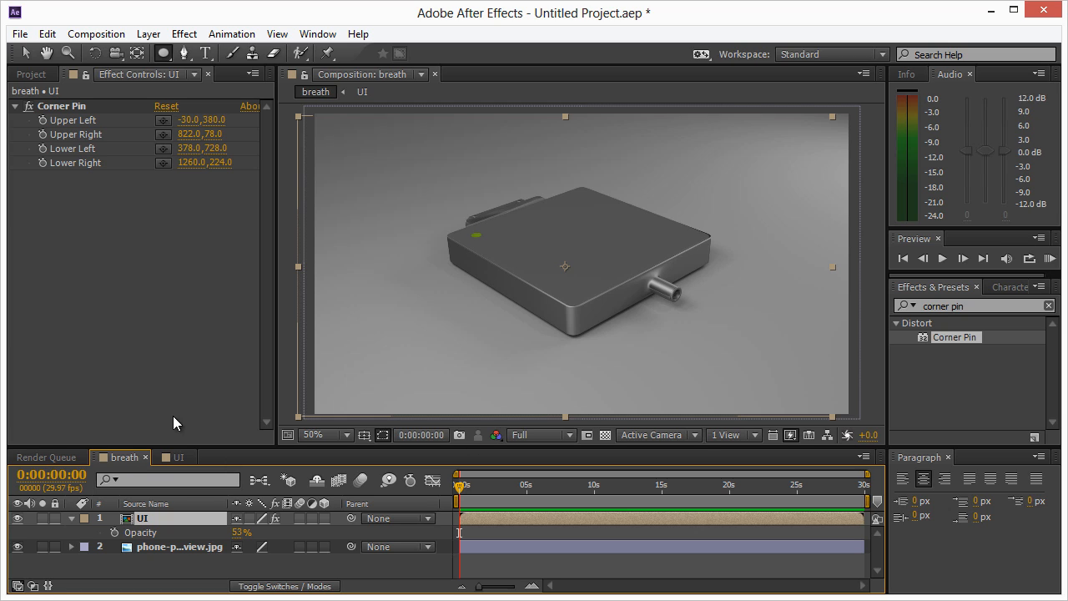
{"action": "left_click", "coordinate": [178, 458]}
{"action": "scroll", "coordinate": [117, 528], "scroll_direction": "down", "scroll_amount": 3}
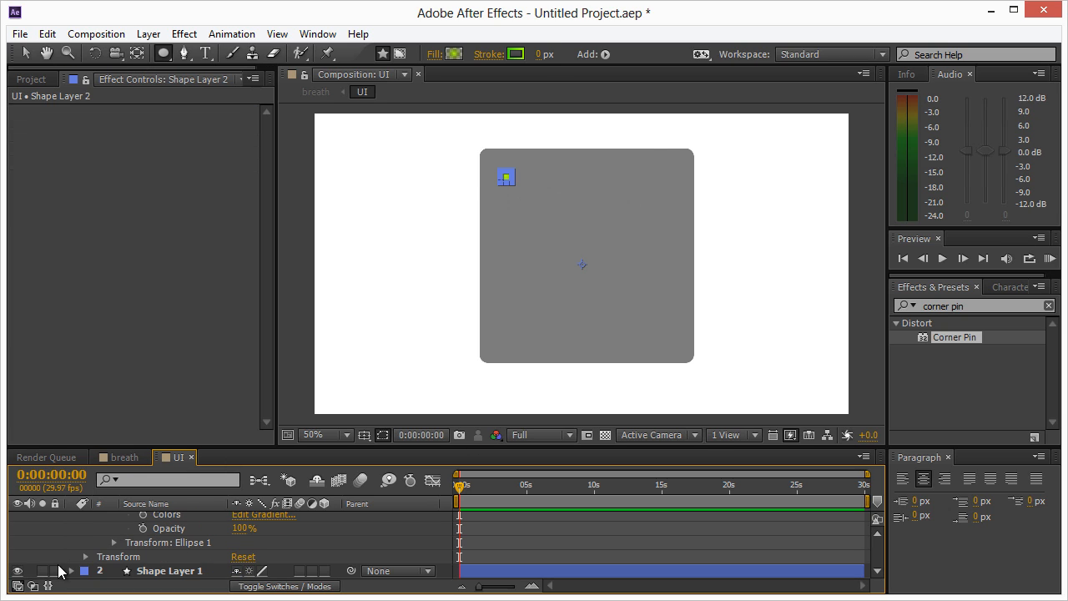
{"action": "left_click", "coordinate": [17, 571]}
{"action": "left_click", "coordinate": [125, 462]}
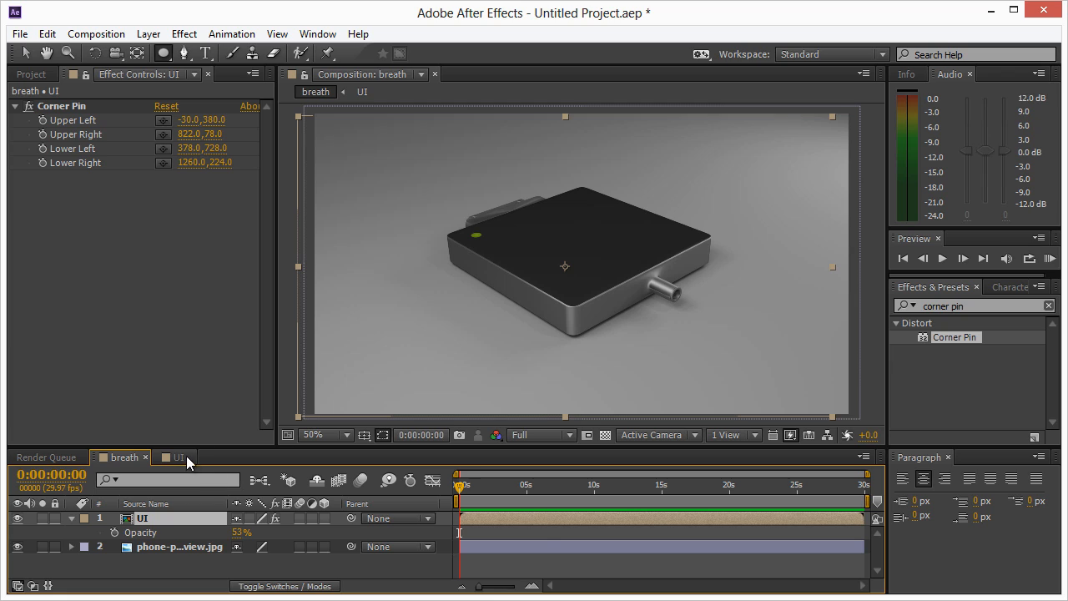
{"action": "scroll", "coordinate": [480, 302], "scroll_direction": "up", "scroll_amount": 1}
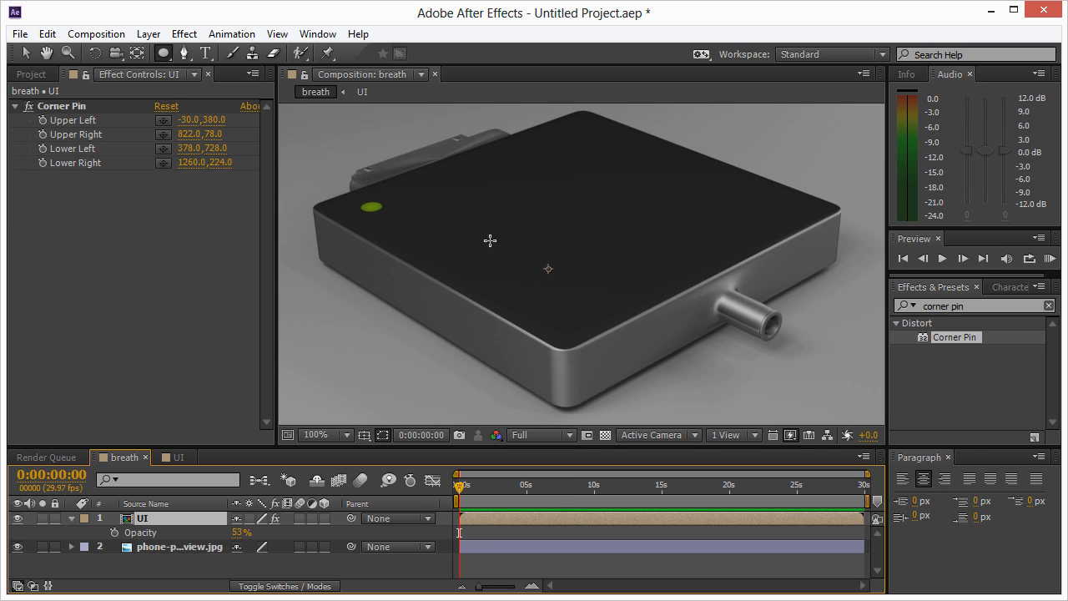
In the UI composition, shorten the circle's radial gradient so it ends near the circle's edge, and check the light in the breath composition
{"action": "left_click", "coordinate": [178, 457]}
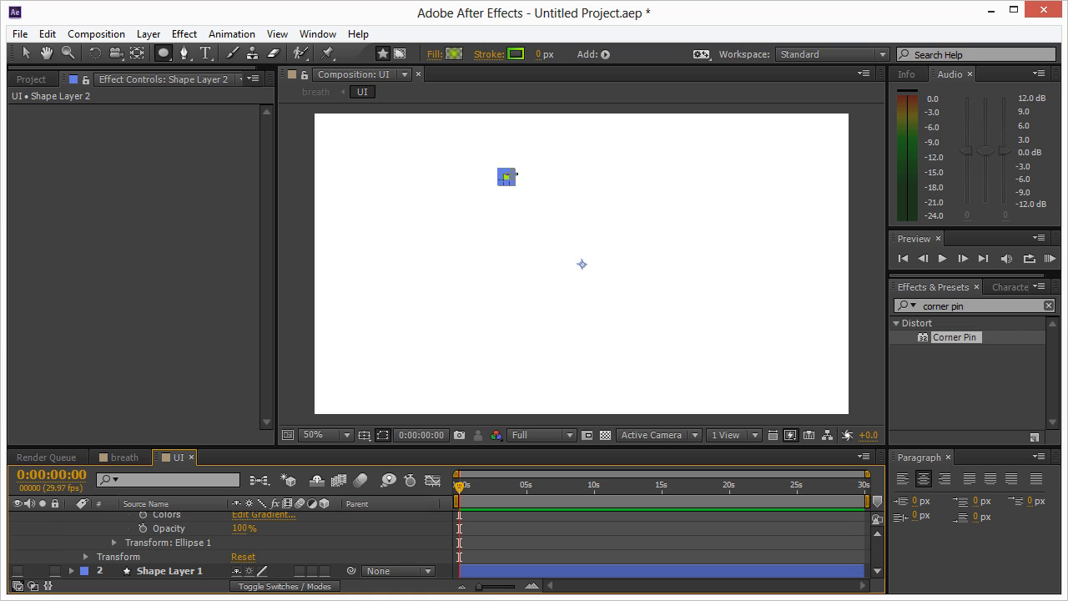
{"action": "left_click", "coordinate": [27, 54]}
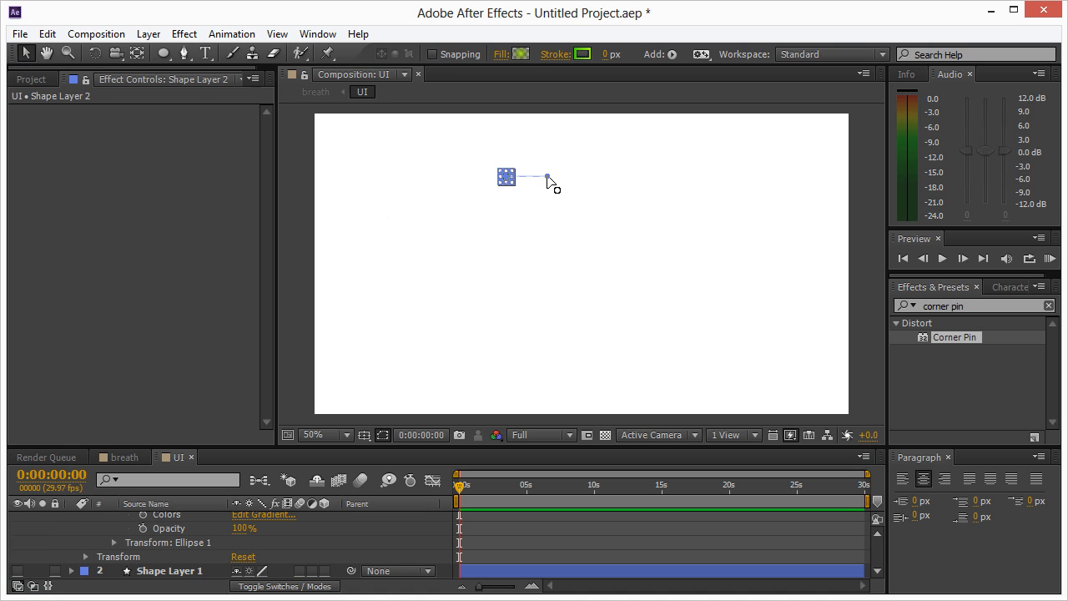
{"action": "scroll", "coordinate": [492, 181], "scroll_direction": "up", "scroll_amount": 2}
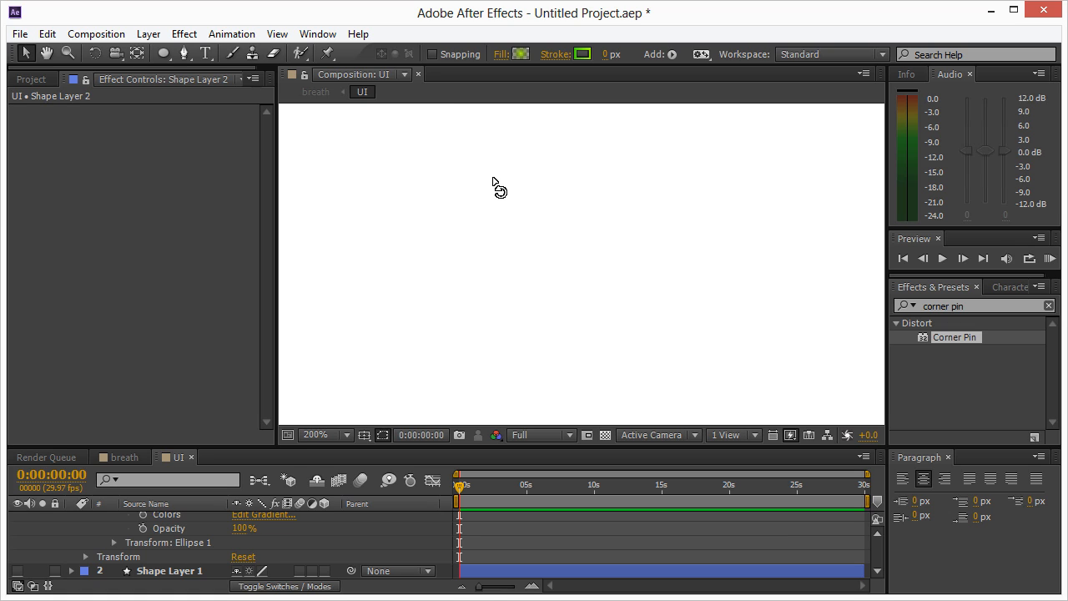
{"action": "key", "text": "h"}
{"action": "left_click_drag", "start_coordinate": [489, 185], "coordinate": [557, 328]}
{"action": "key", "text": "v"}
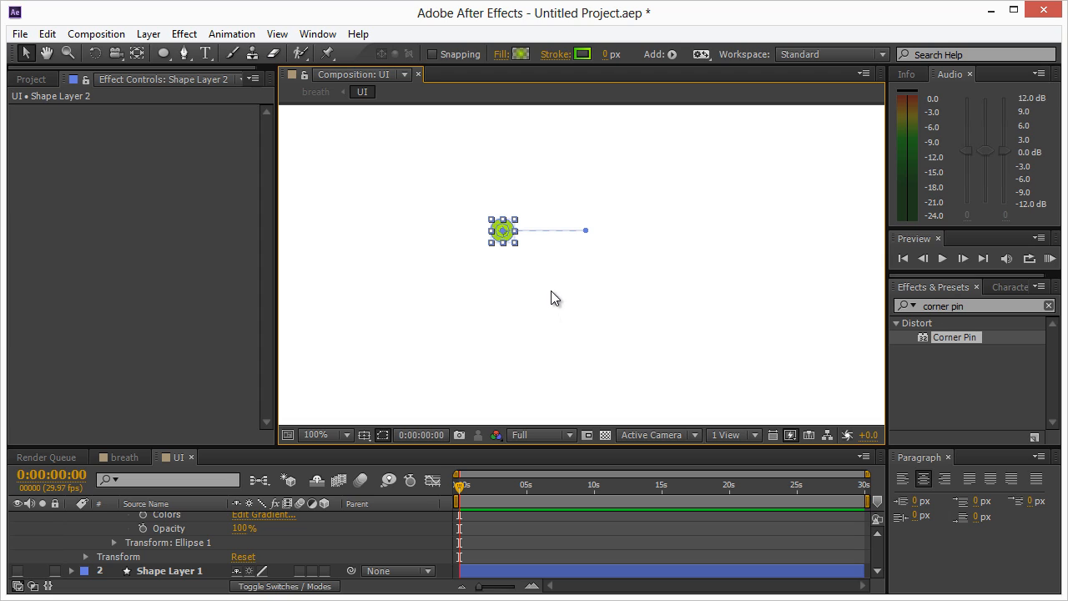
{"action": "left_click_drag", "start_coordinate": [585, 230], "coordinate": [518, 234]}
{"action": "left_click", "coordinate": [136, 457]}
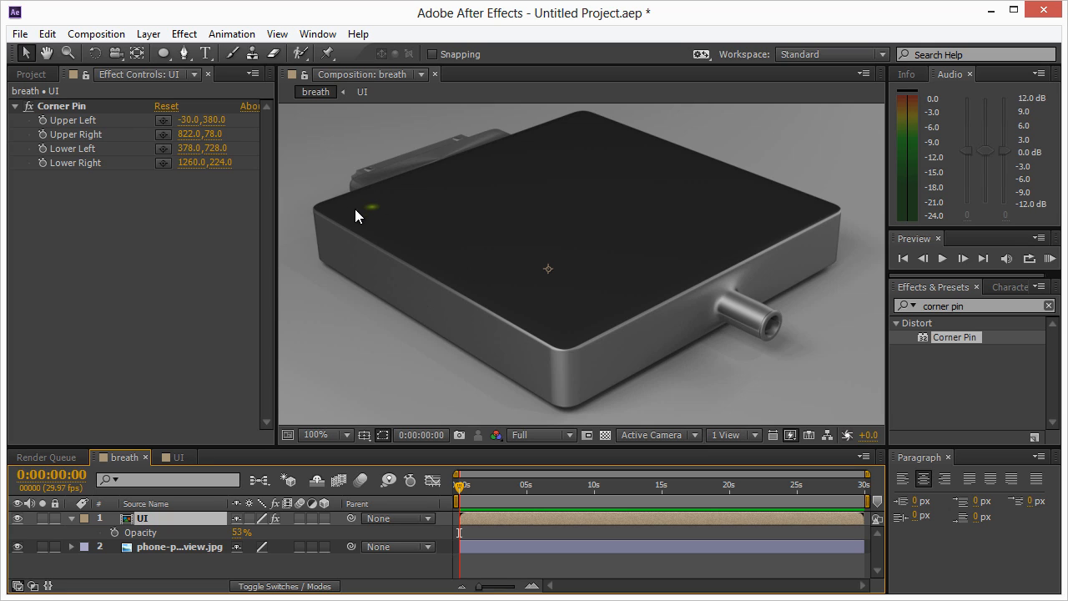
{"action": "key", "text": "comma"}
{"action": "key", "text": "period"}
Scale the green circle in the UI composition up about its centre to nearly twice its size, and check it on the device
{"action": "left_click", "coordinate": [180, 458]}
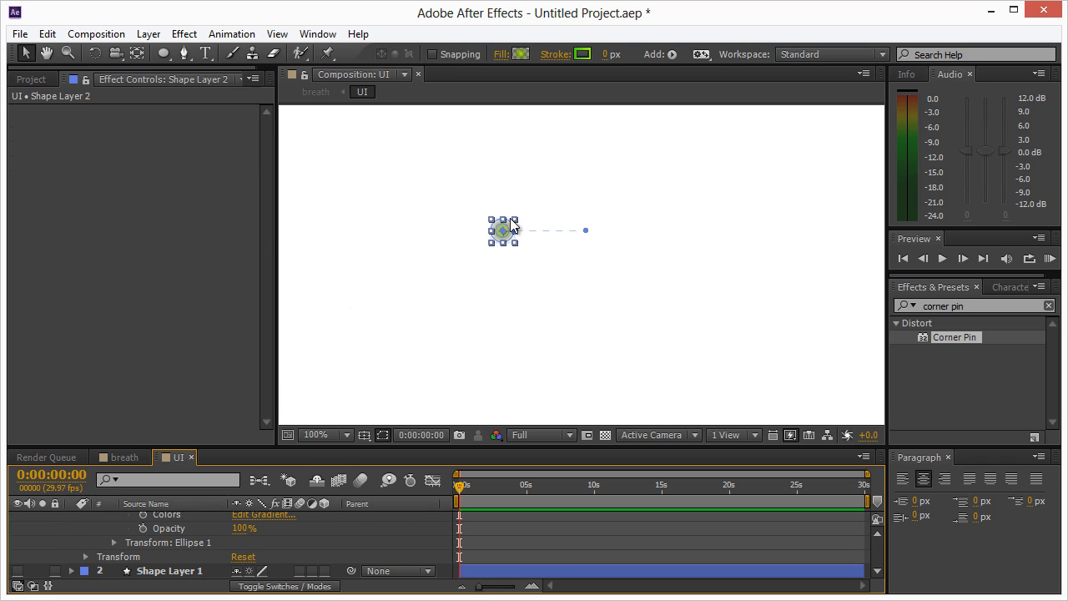
{"action": "left_click_drag", "start_coordinate": [513, 226], "coordinate": [525, 210]}
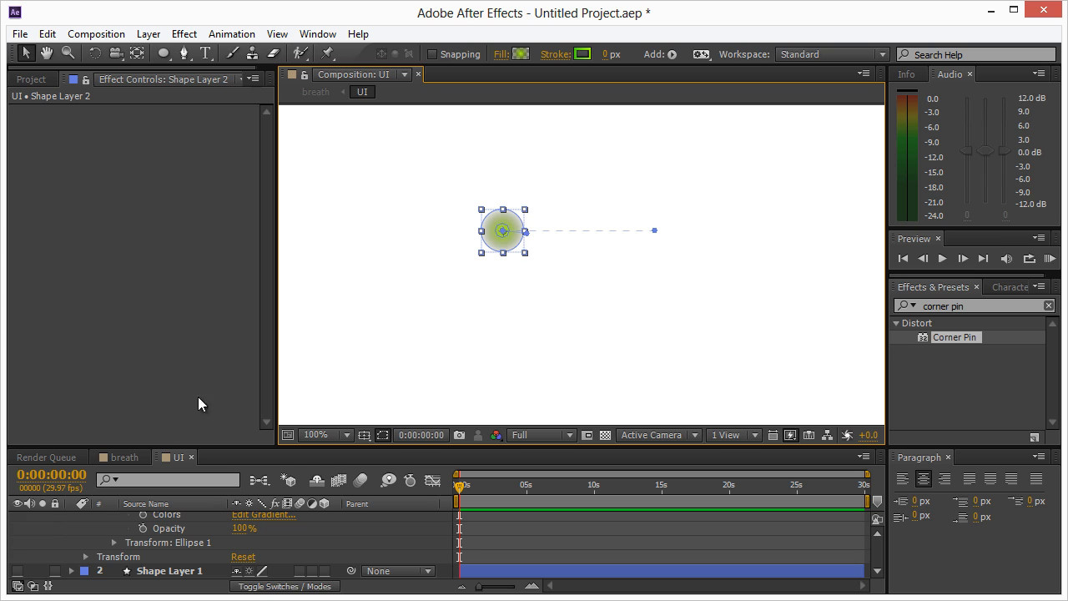
{"action": "left_click", "coordinate": [123, 457]}
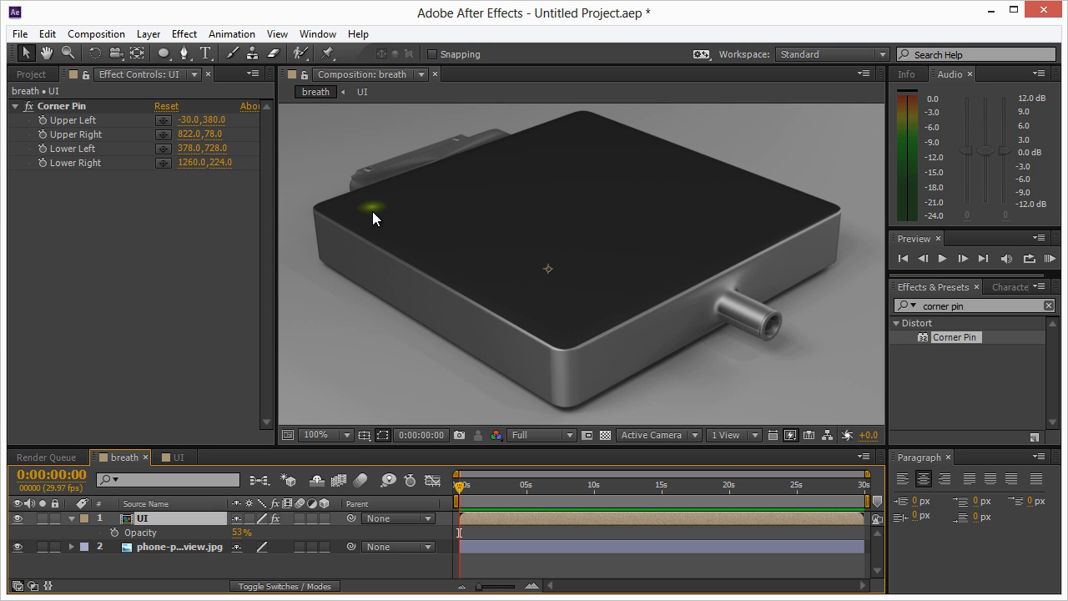
Show the grey square's Shape Layer 1 again and shift the green light slightly towards the square's upper-left corner, comparing it in the breath composition
{"action": "left_click", "coordinate": [186, 458]}
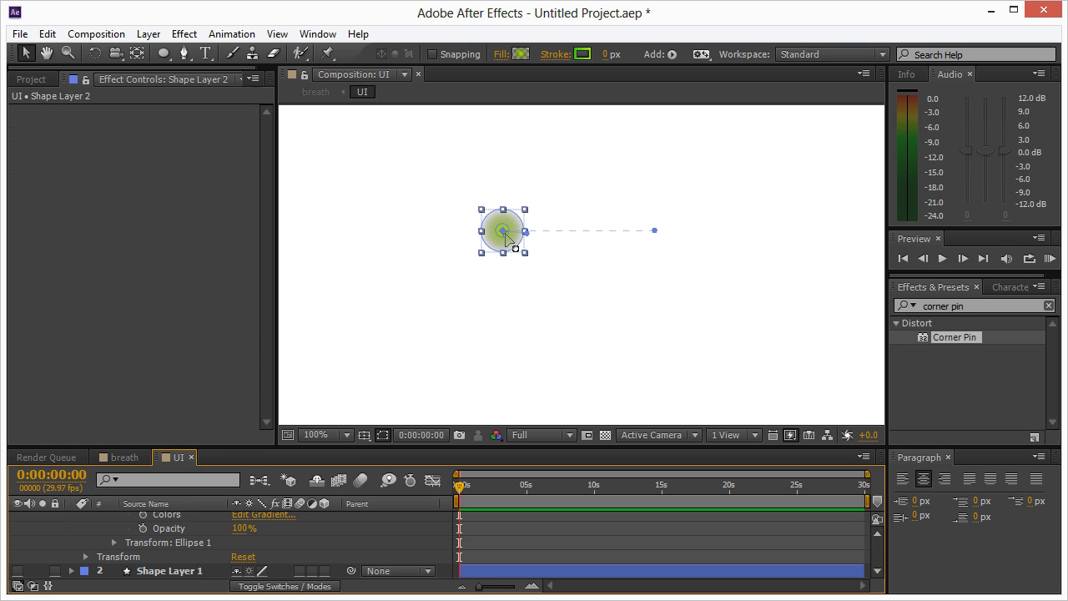
{"action": "scroll", "coordinate": [490, 291], "scroll_direction": "down", "scroll_amount": 3}
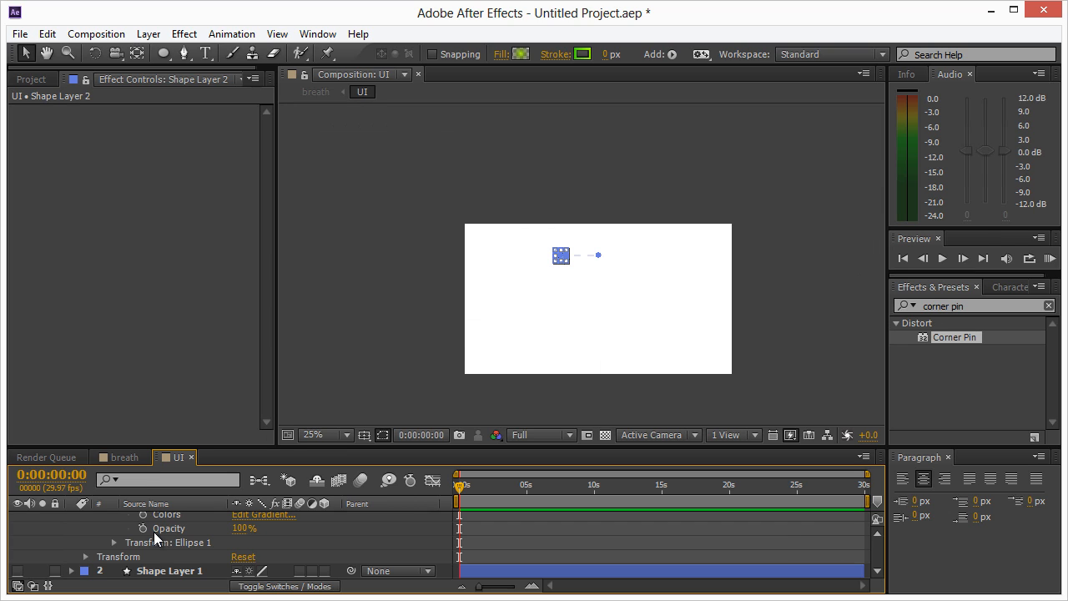
{"action": "left_click", "coordinate": [18, 572]}
{"action": "scroll", "coordinate": [589, 308], "scroll_direction": "up", "scroll_amount": 6}
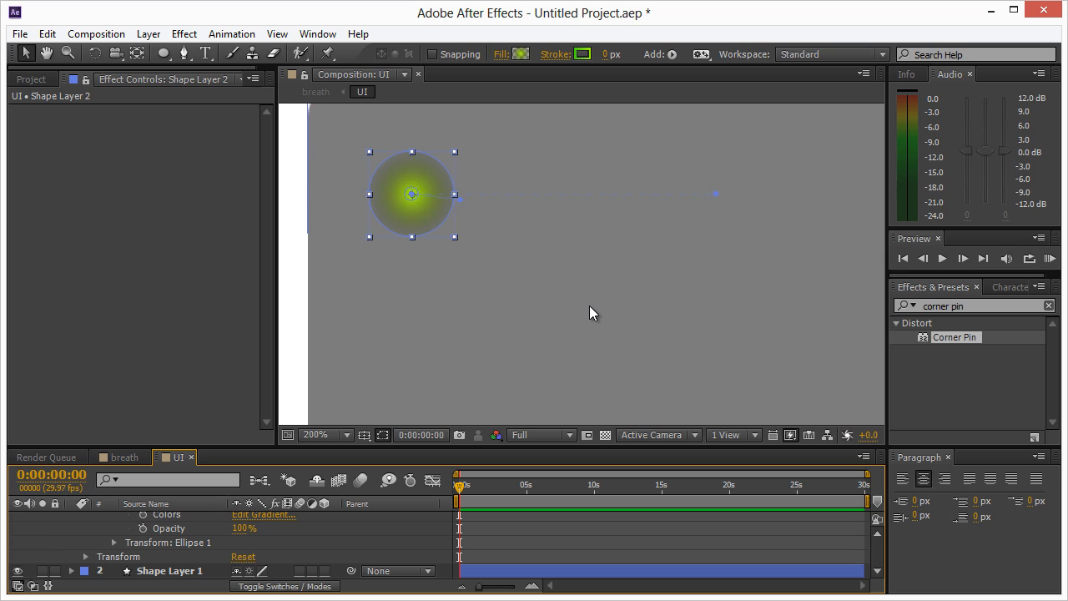
{"action": "scroll", "coordinate": [576, 301], "scroll_direction": "down", "scroll_amount": 2}
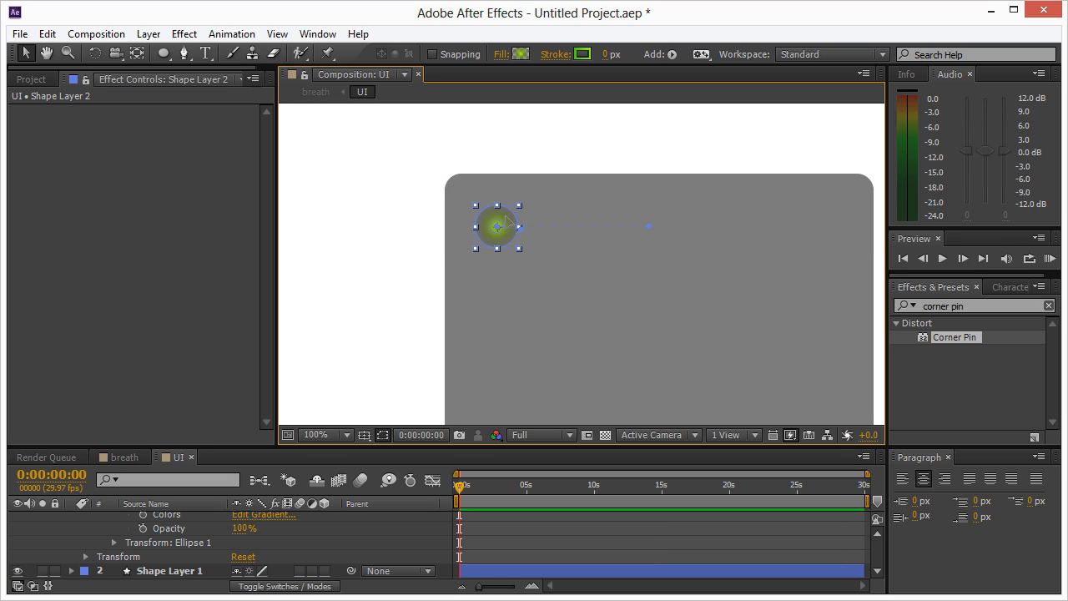
{"action": "left_click_drag", "start_coordinate": [506, 218], "coordinate": [502, 214]}
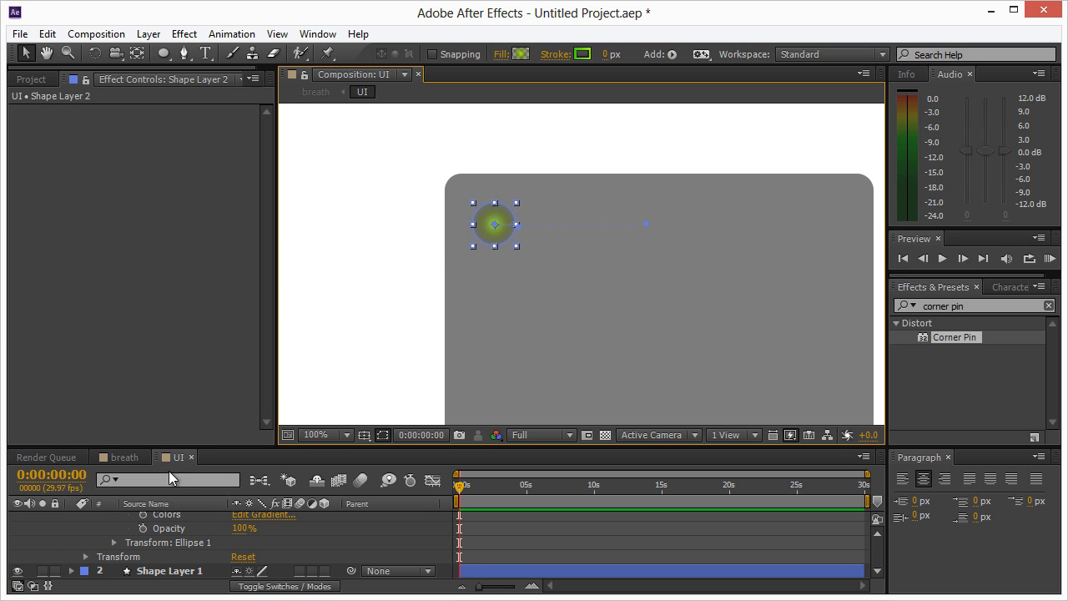
{"action": "left_click", "coordinate": [123, 458]}
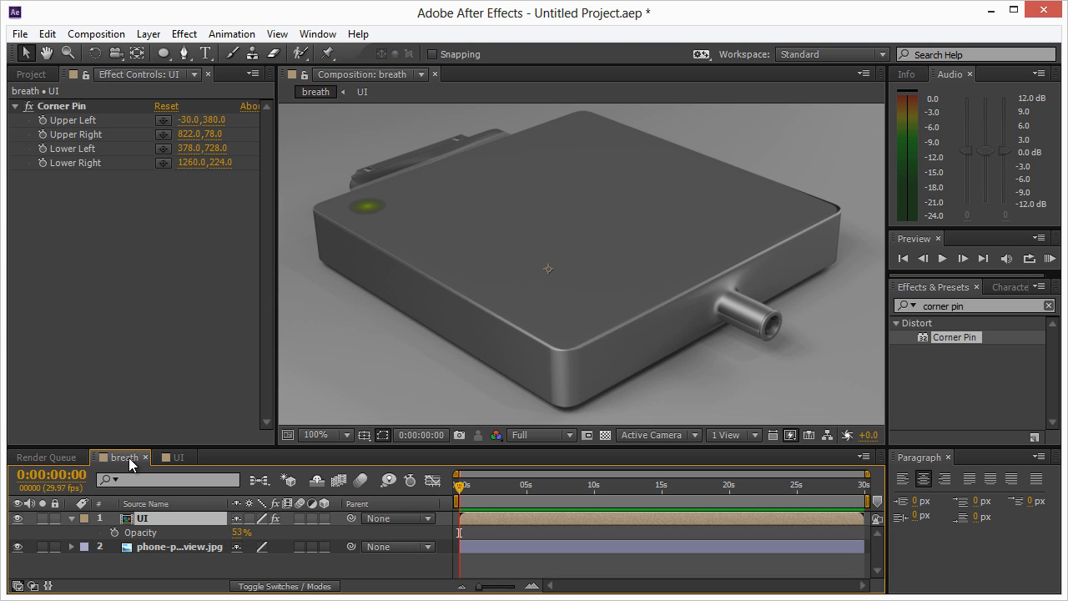
{"action": "left_click", "coordinate": [176, 457]}
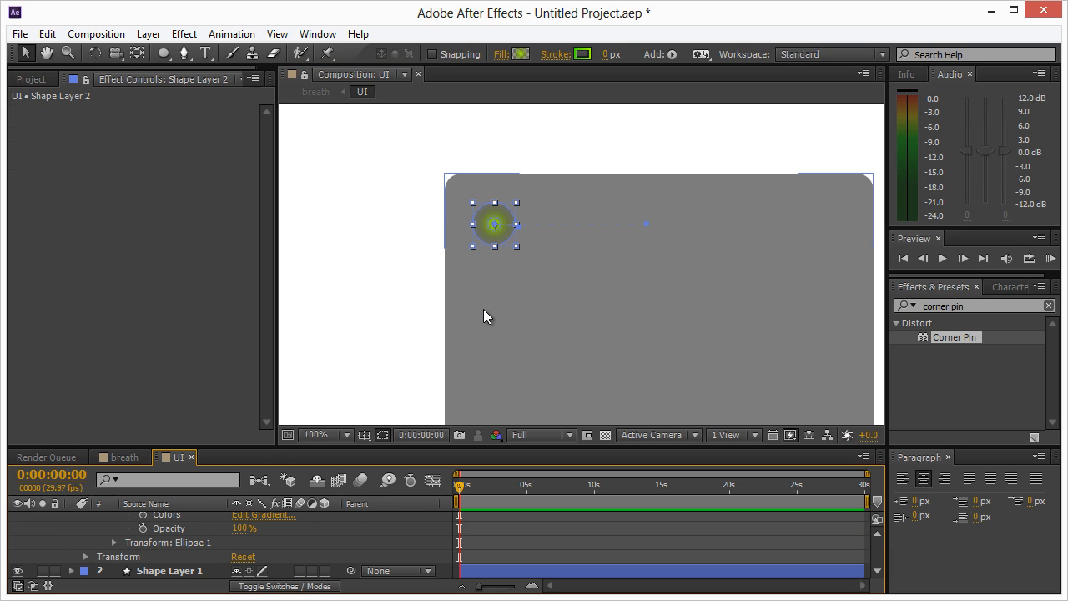
{"action": "key", "text": "comma"}
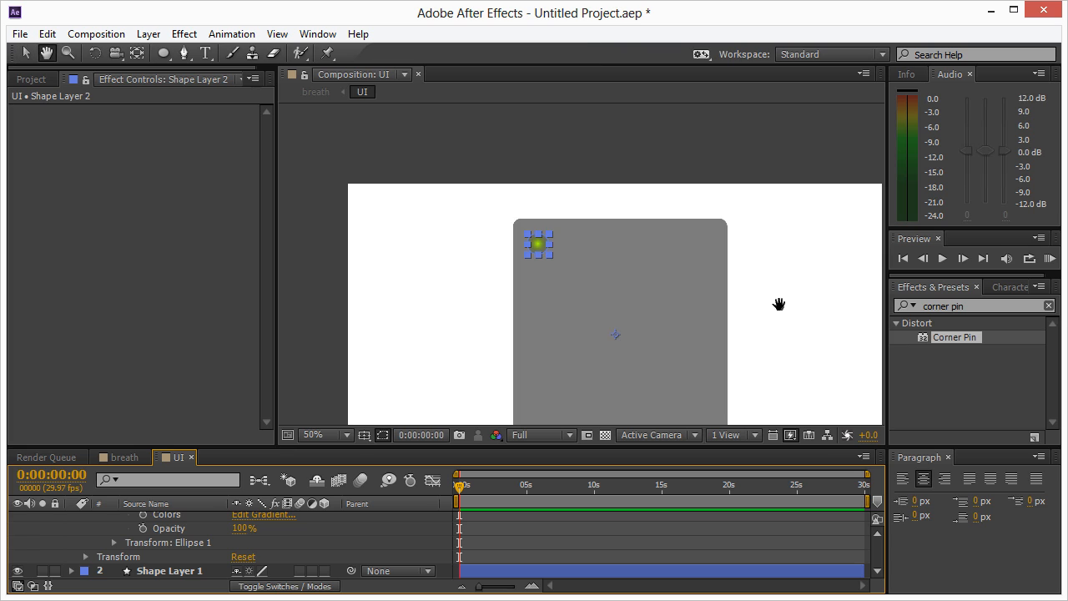
{"action": "left_click_drag", "start_coordinate": [777, 303], "coordinate": [734, 240]}
{"action": "left_click", "coordinate": [116, 458]}
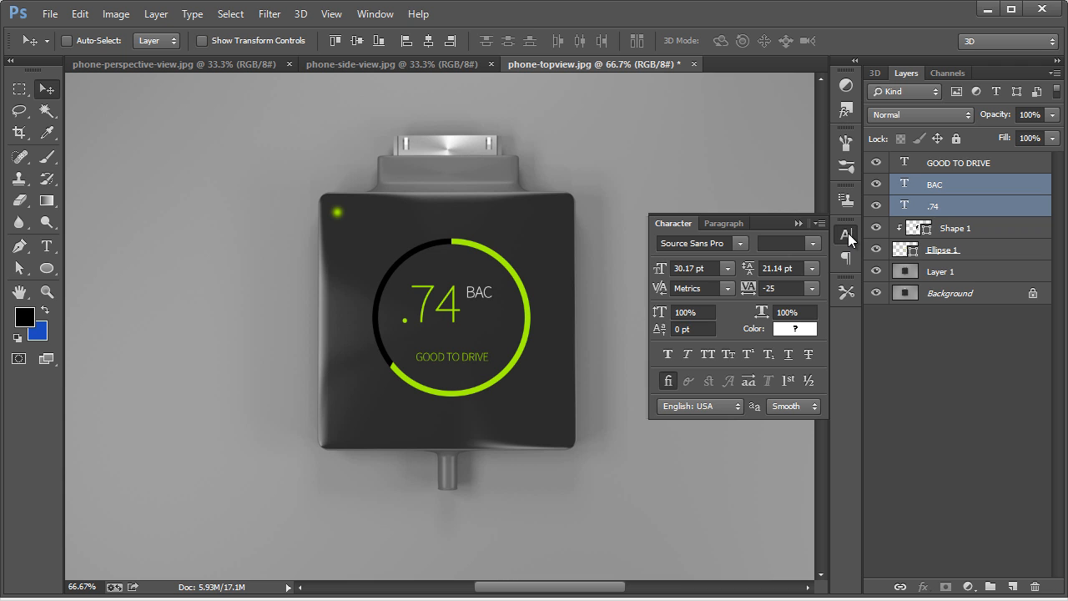
{"action": "left_click", "coordinate": [848, 233]}
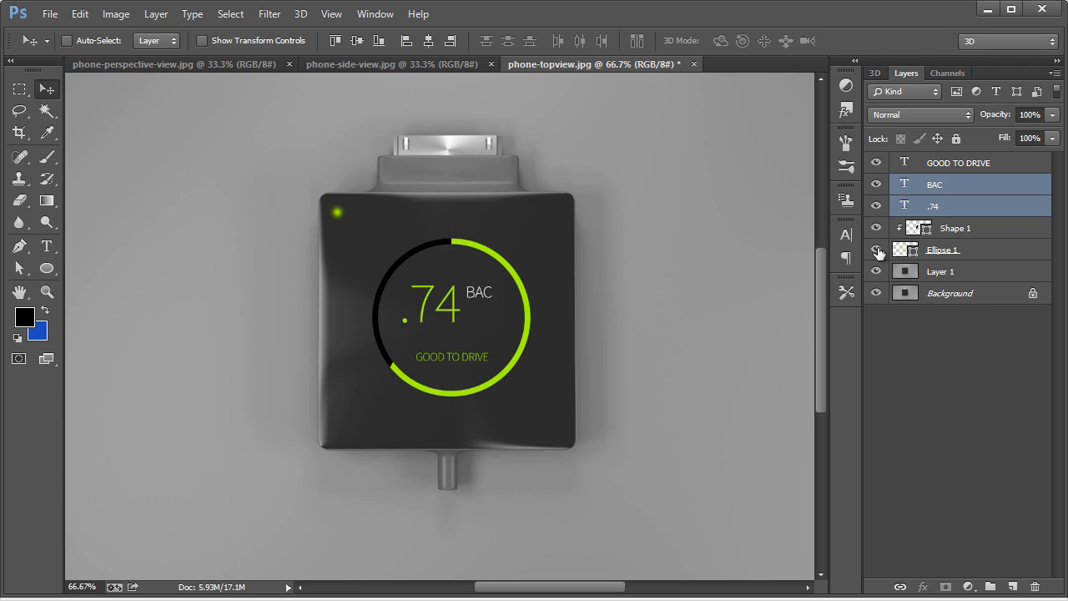
{"action": "left_click_drag", "start_coordinate": [877, 271], "coordinate": [876, 293]}
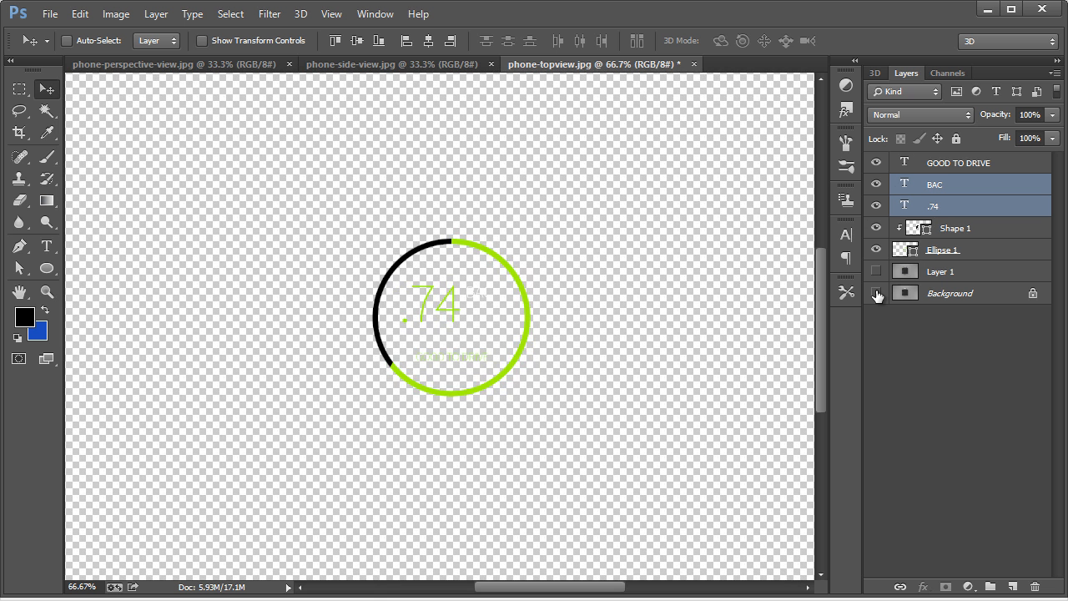
{"action": "left_click", "coordinate": [943, 273]}
{"action": "key", "text": "ctrl+shift+n"}
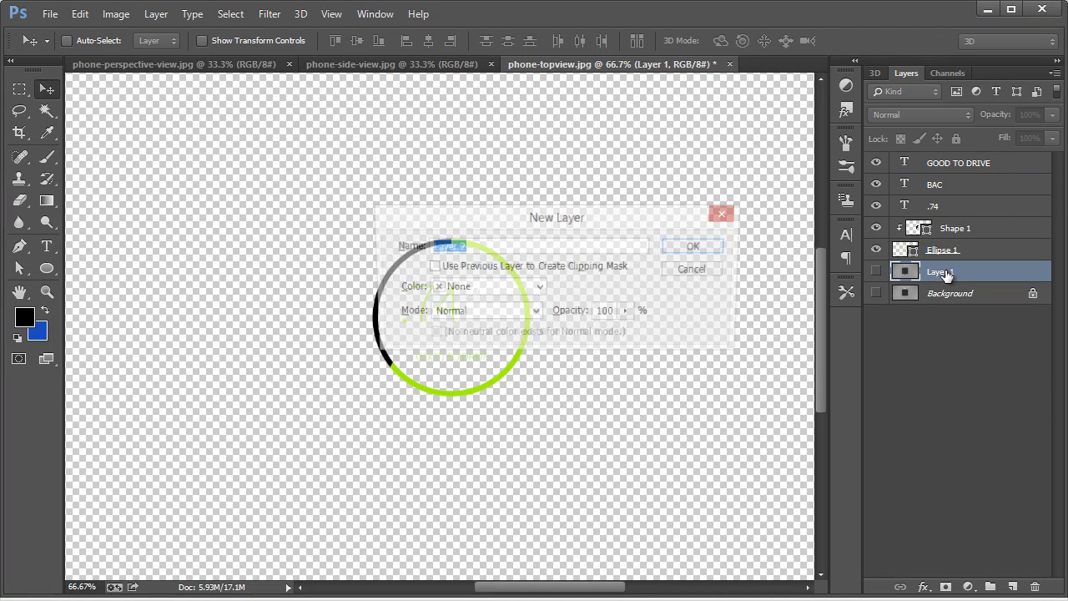
{"action": "key", "text": "Return"}
Fill the new layer with the Paint Bucket, first in black and finally in a dark grey close to the device's face
{"action": "mouse_move", "coordinate": [55, 199]}
{"action": "left_mouse_down"}
{"action": "mouse_move", "coordinate": [89, 204]}
{"action": "mouse_move", "coordinate": [90, 218]}
{"action": "left_mouse_up"}
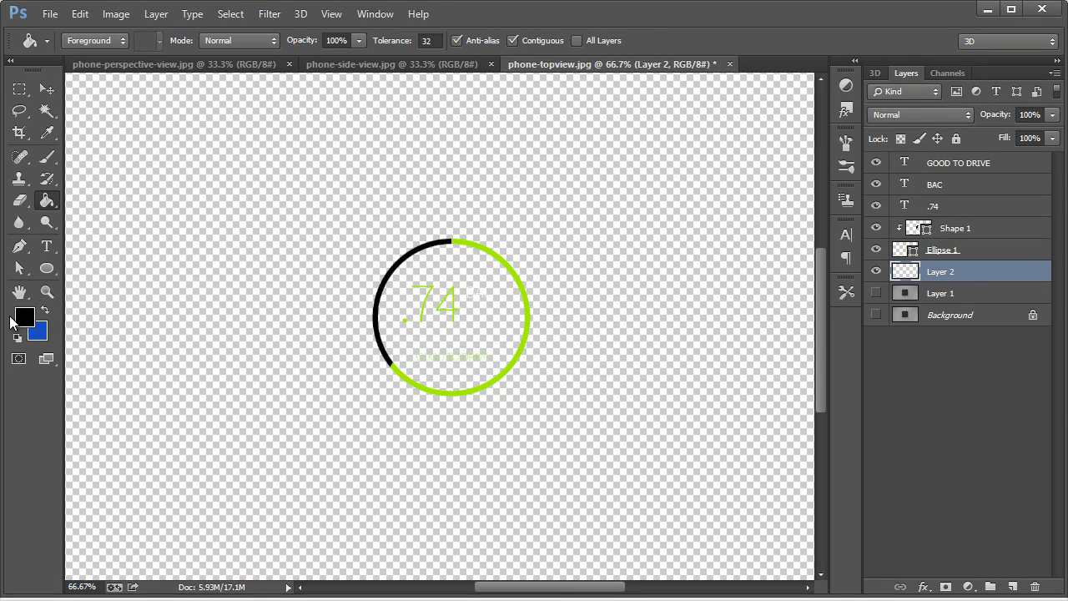
{"action": "left_click", "coordinate": [186, 284]}
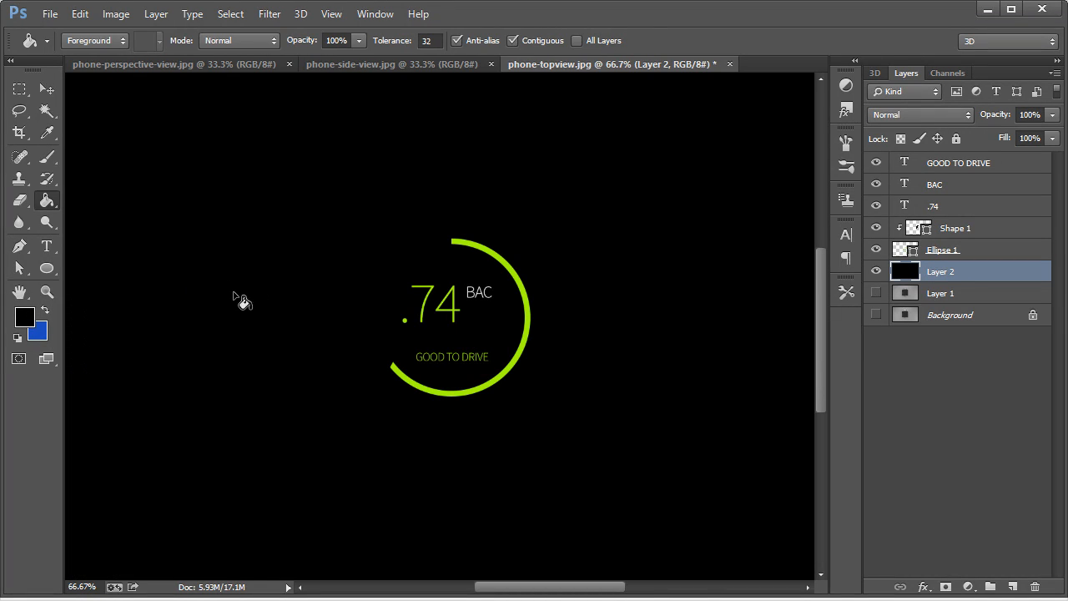
{"action": "left_click", "coordinate": [23, 316]}
{"action": "mouse_move", "coordinate": [738, 456]}
{"action": "left_mouse_down"}
{"action": "mouse_move", "coordinate": [637, 484]}
{"action": "mouse_move", "coordinate": [615, 512]}
{"action": "left_mouse_up"}
{"action": "left_click", "coordinate": [1025, 327]}
{"action": "left_click", "coordinate": [592, 213]}
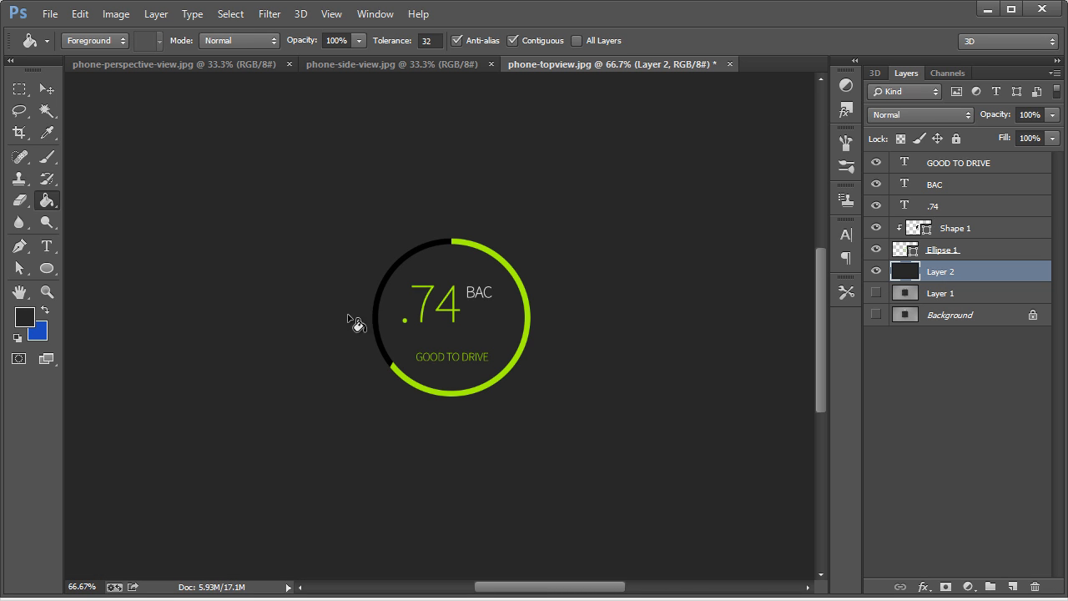
{"action": "left_click", "coordinate": [47, 87]}
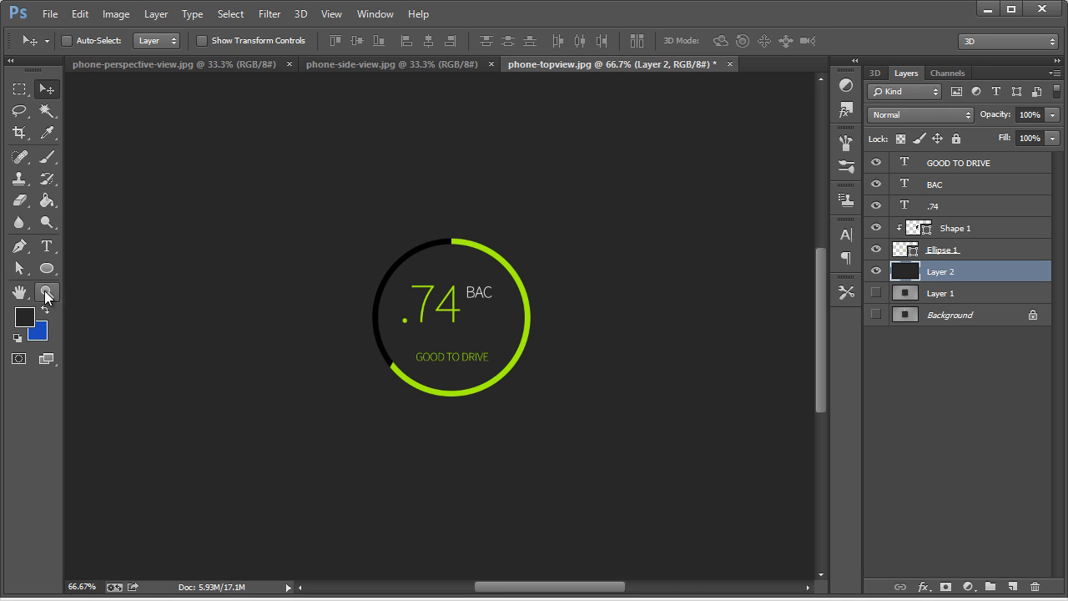
Select the layers from Ellipse 1 up to GOOD TO DRIVE and scale the whole dial to about 234% around its centre
{"action": "left_click", "coordinate": [45, 291]}
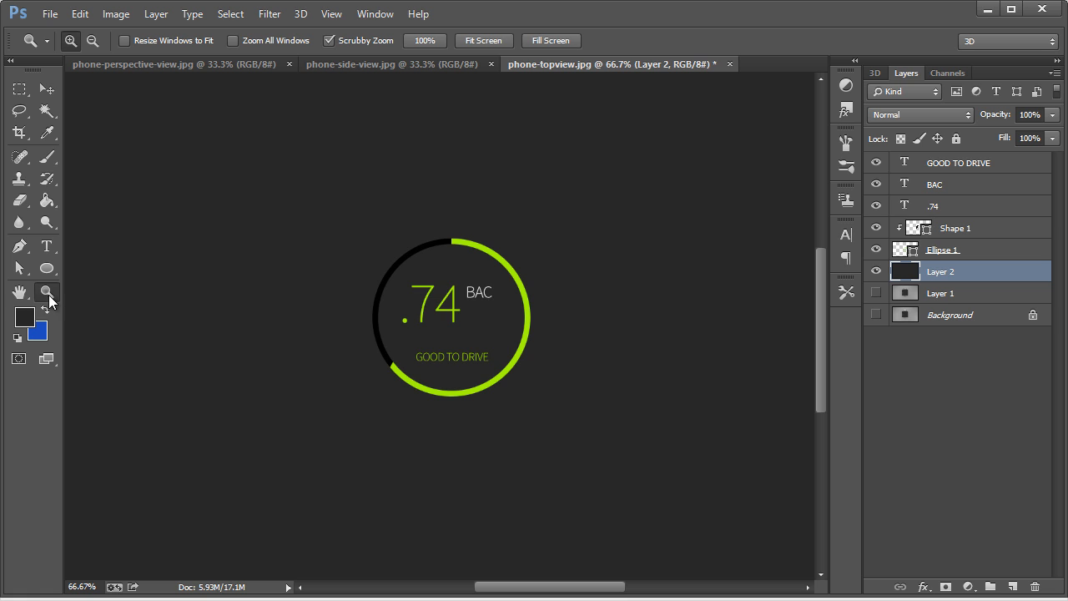
{"action": "right_click", "coordinate": [223, 273]}
{"action": "left_click", "coordinate": [267, 380]}
{"action": "right_click", "coordinate": [328, 338]}
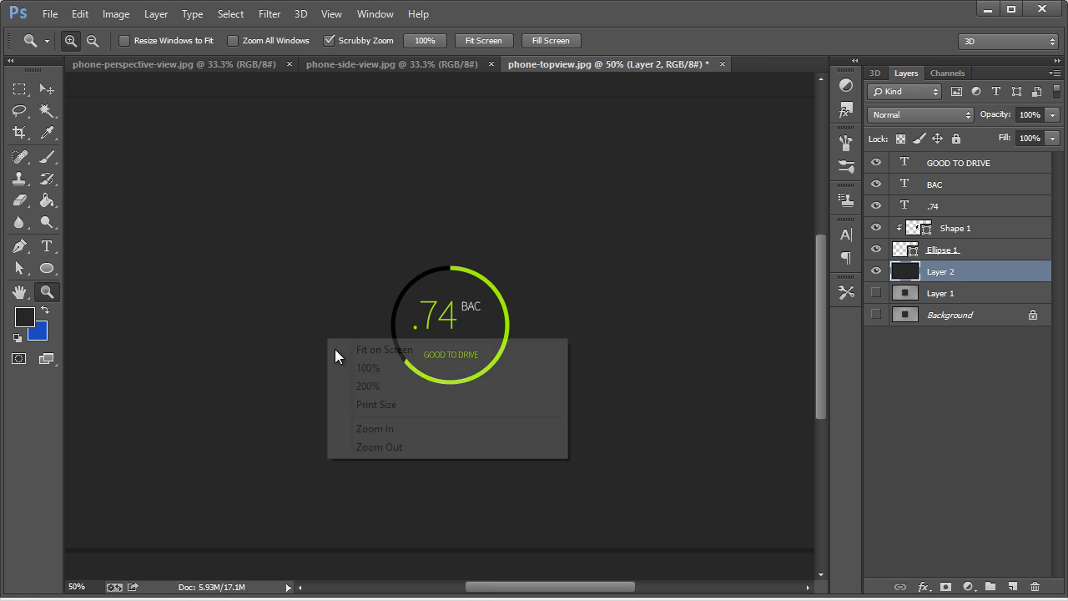
{"action": "left_click", "coordinate": [367, 447]}
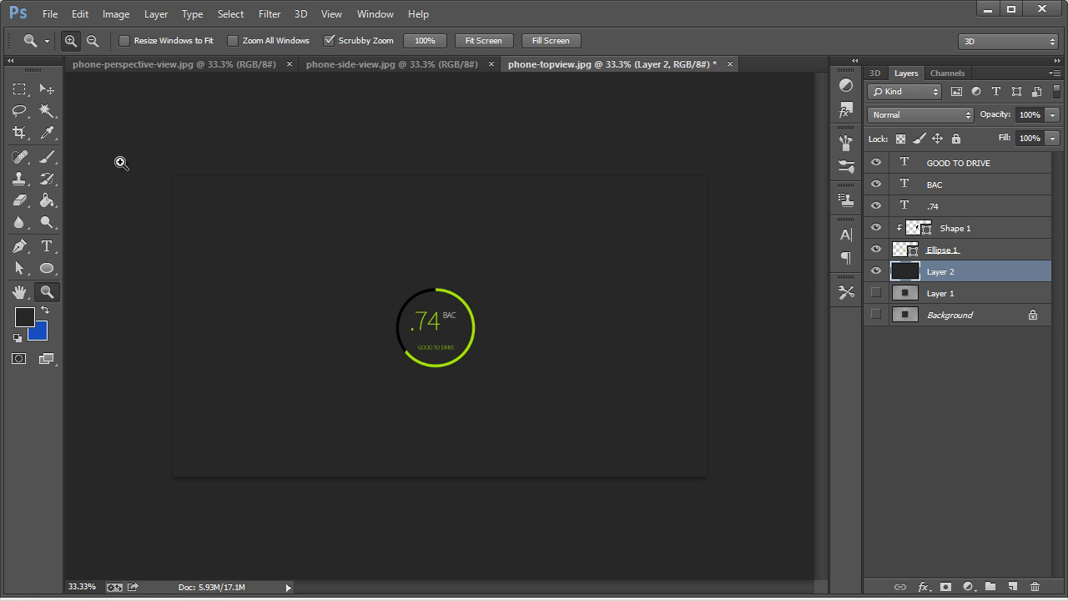
{"action": "key", "text": "v"}
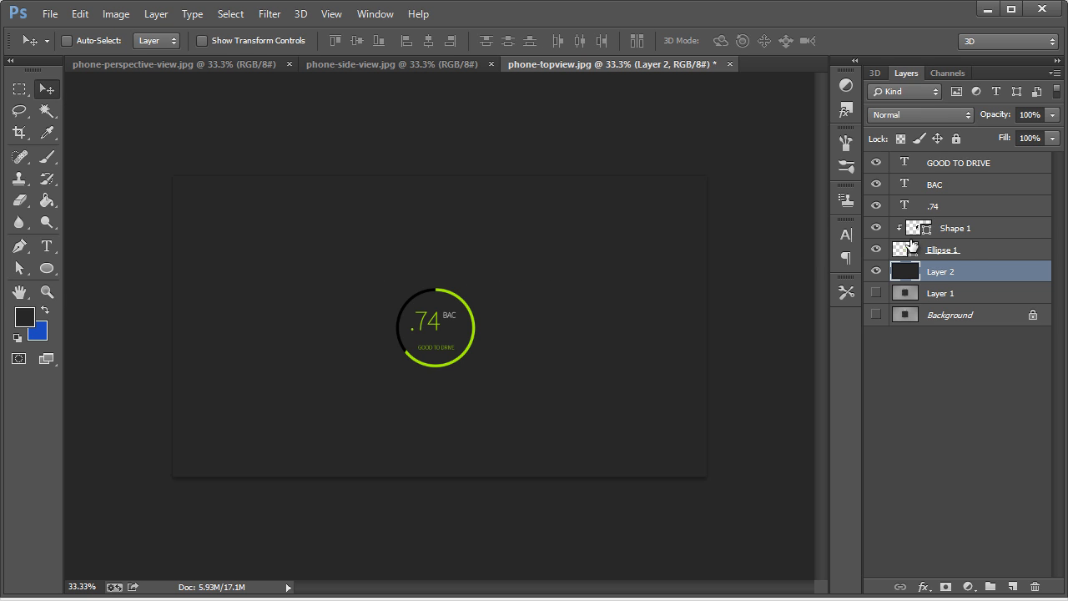
{"action": "left_click", "coordinate": [969, 251]}
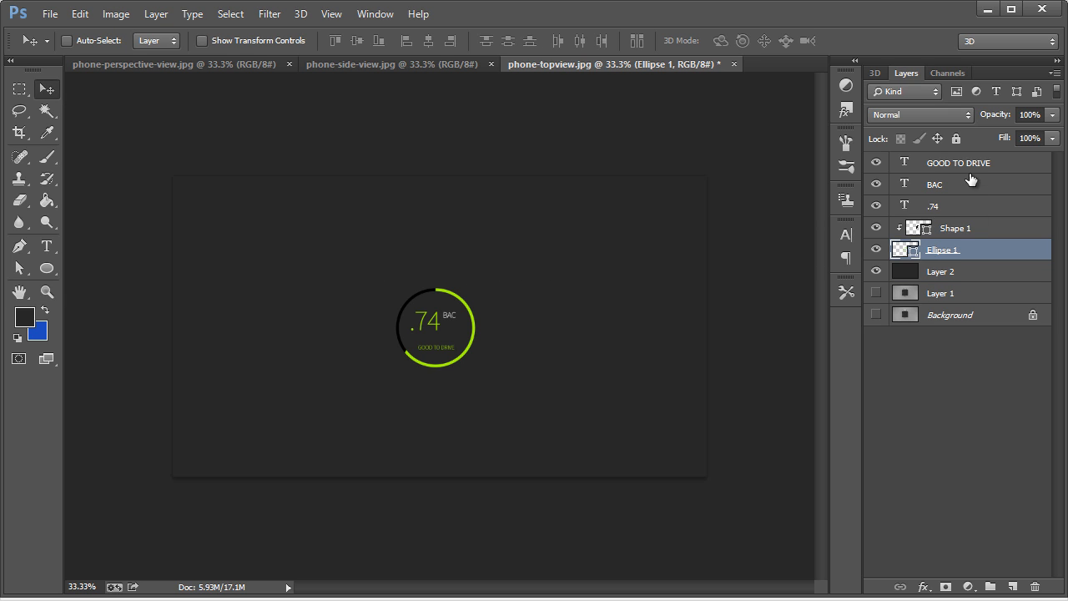
{"action": "left_click", "coordinate": [971, 164], "text": "shift"}
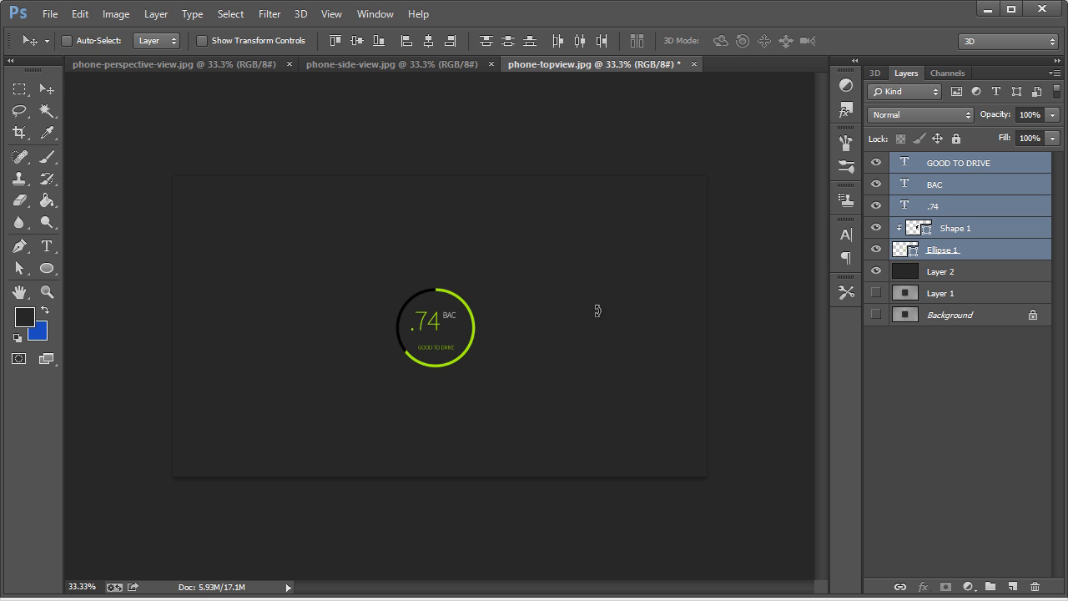
{"action": "key", "text": "ctrl+t"}
{"action": "left_click_drag", "start_coordinate": [472, 372], "coordinate": [539, 422]}
{"action": "left_click", "coordinate": [47, 88]}
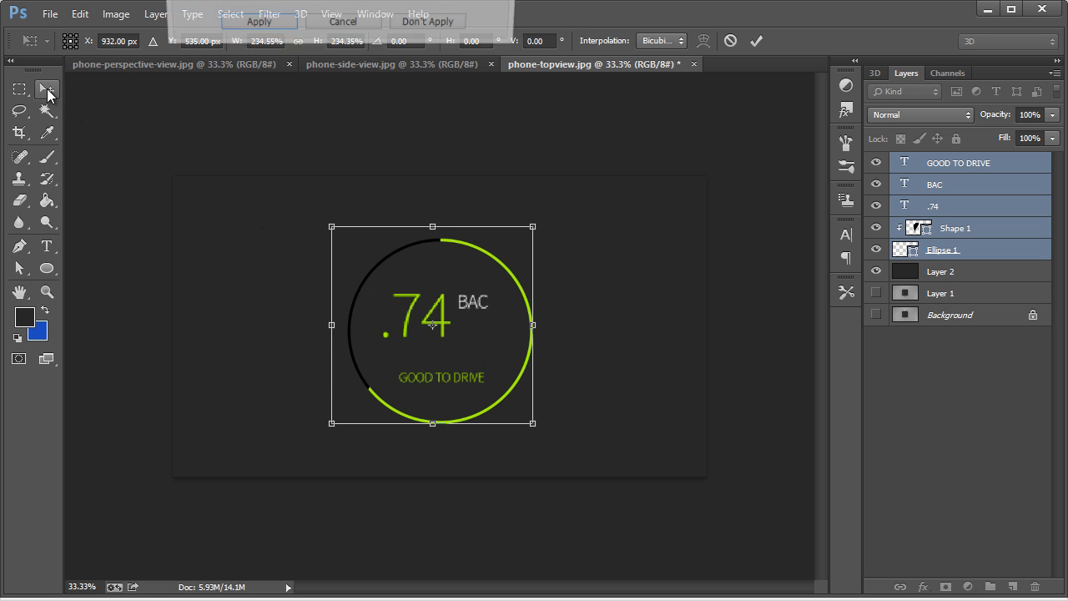
{"action": "key", "text": "Return"}
Delete the .74, BAC and GOOD TO DRIVE text layers so only the ring shapes remain, and select Layer 2
{"action": "left_click", "coordinate": [47, 291]}
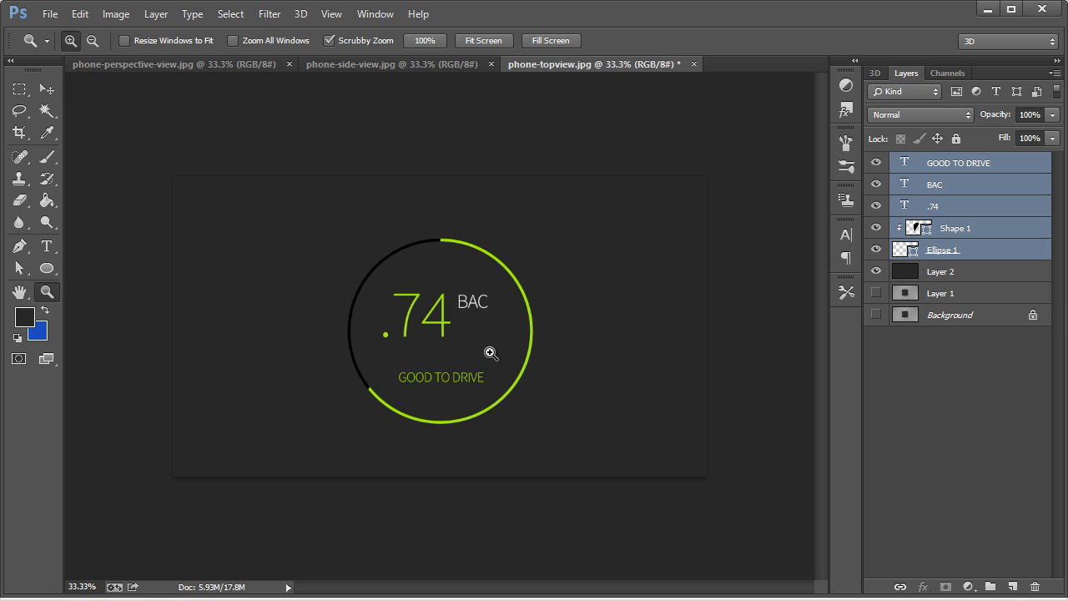
{"action": "left_click", "coordinate": [522, 340]}
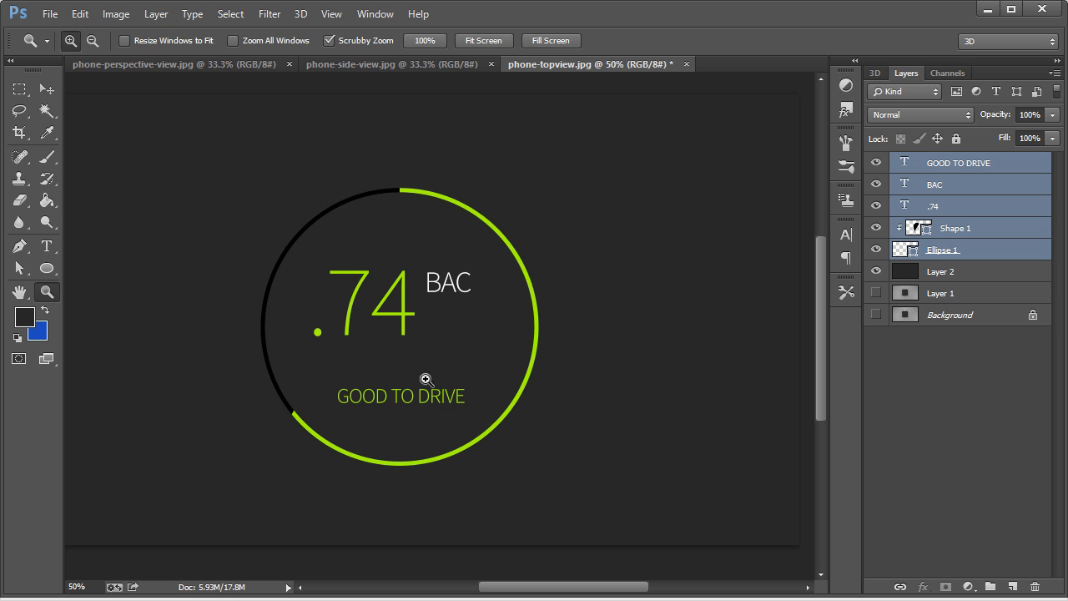
{"action": "left_click", "coordinate": [951, 208]}
{"action": "left_click", "coordinate": [960, 164], "text": "shift"}
{"action": "key", "text": "Delete"}
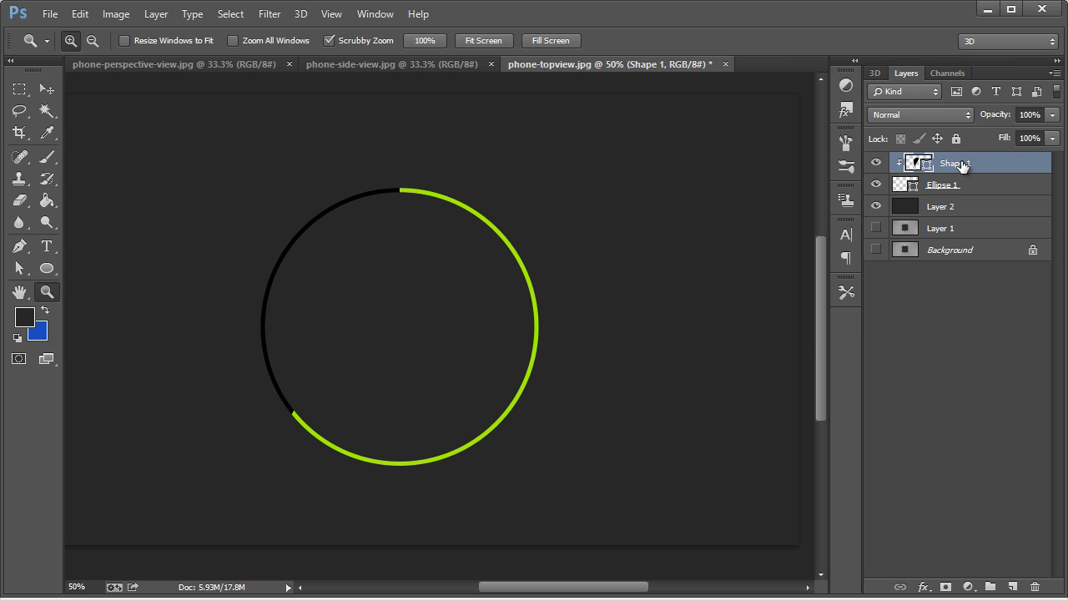
{"action": "left_click", "coordinate": [971, 209]}
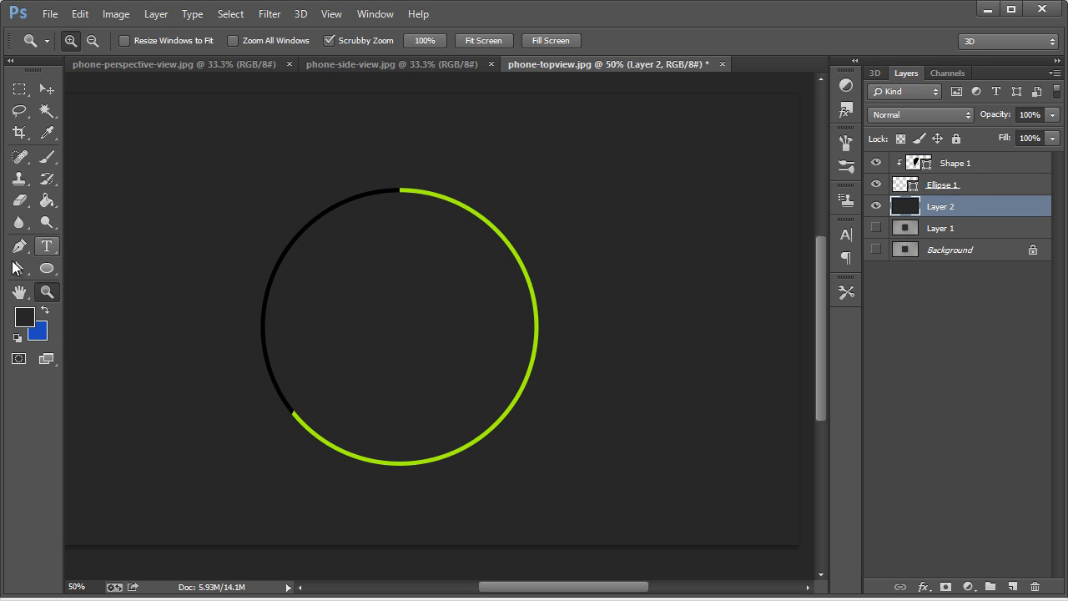
Thicken the ring by setting the stroke width of Ellipse 1 to 22.86 pt
{"action": "left_click", "coordinate": [20, 268]}
{"action": "left_click", "coordinate": [954, 188]}
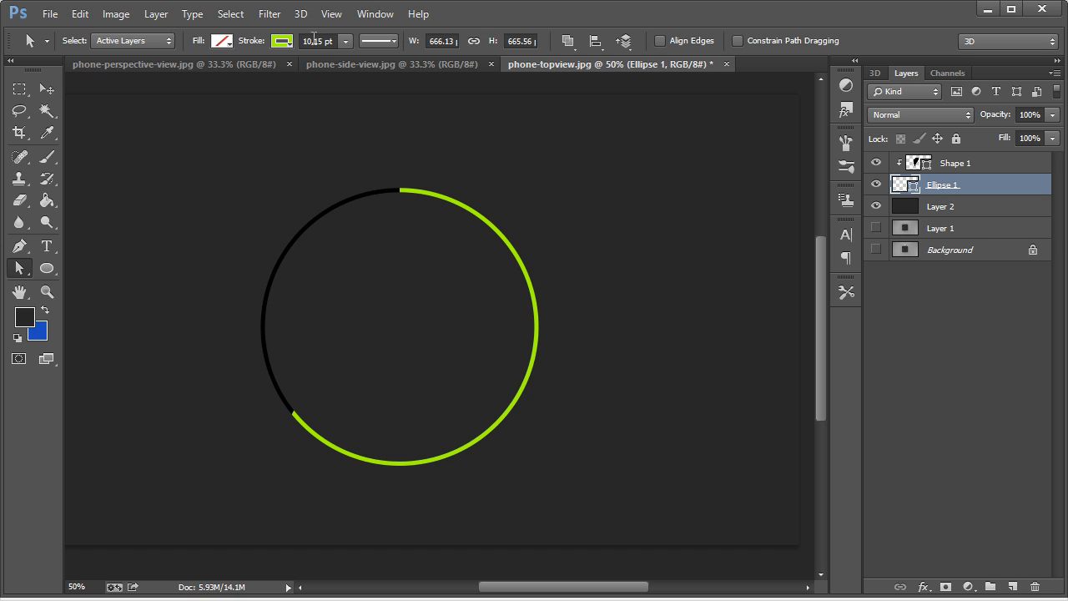
{"action": "left_click", "coordinate": [346, 41]}
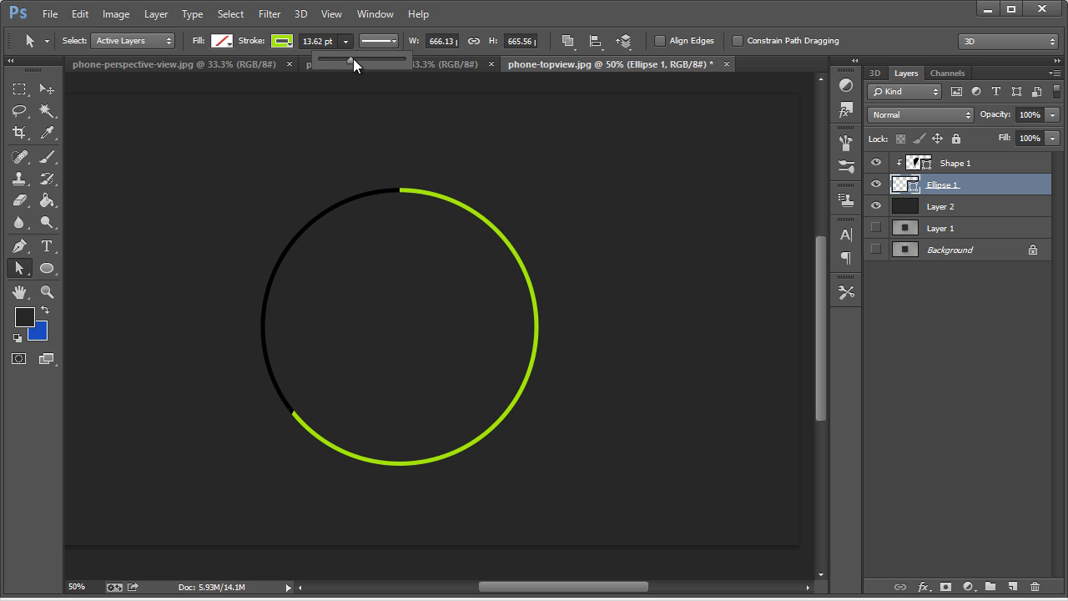
{"action": "left_click_drag", "start_coordinate": [353, 58], "coordinate": [364, 59]}
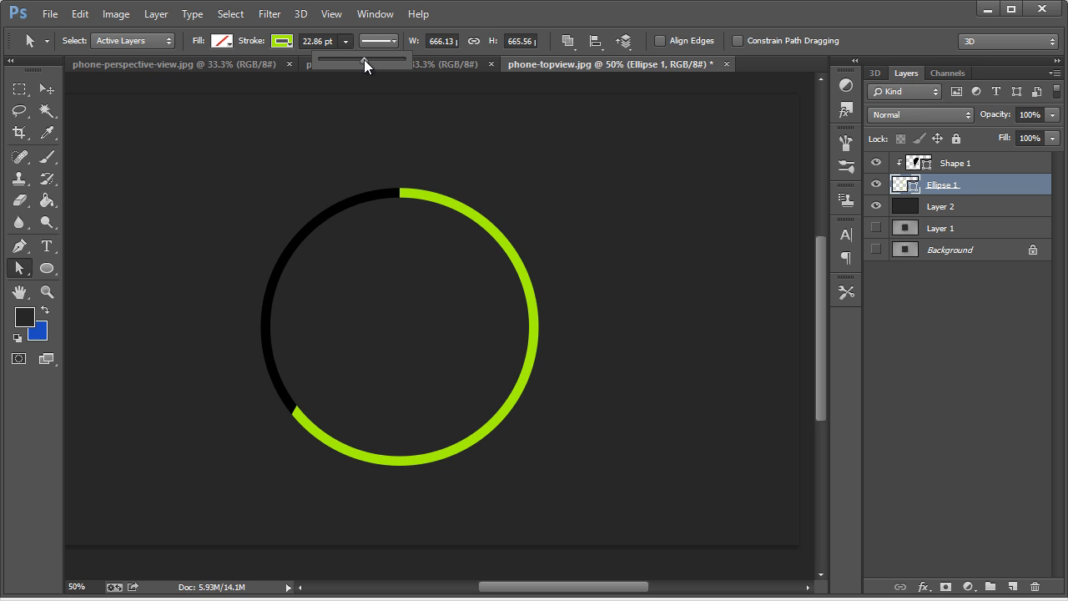
{"action": "left_click", "coordinate": [972, 311]}
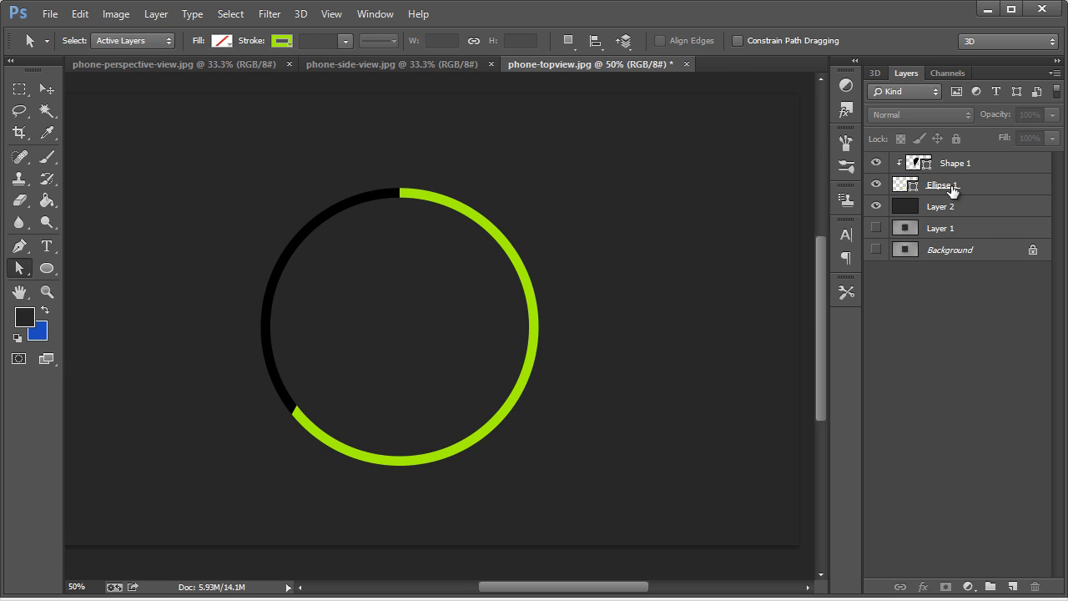
{"action": "left_click", "coordinate": [953, 188]}
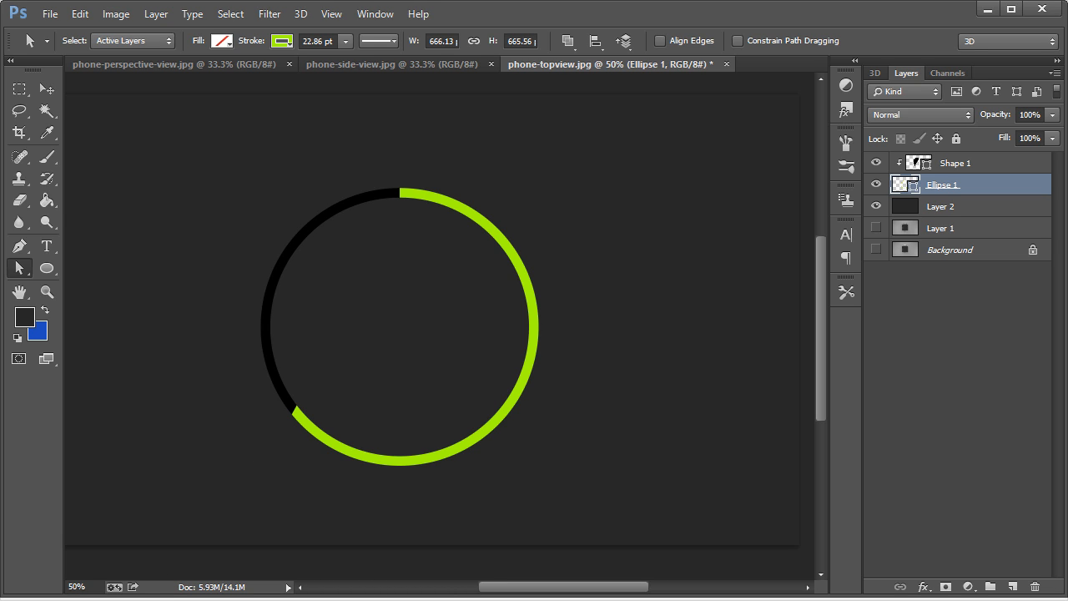
Select the Shape 1 layer, show its path outline and hide the grid
{"action": "key", "text": "alt+Tab"}
{"action": "left_click", "coordinate": [964, 167]}
{"action": "key", "text": "ctrl+h"}
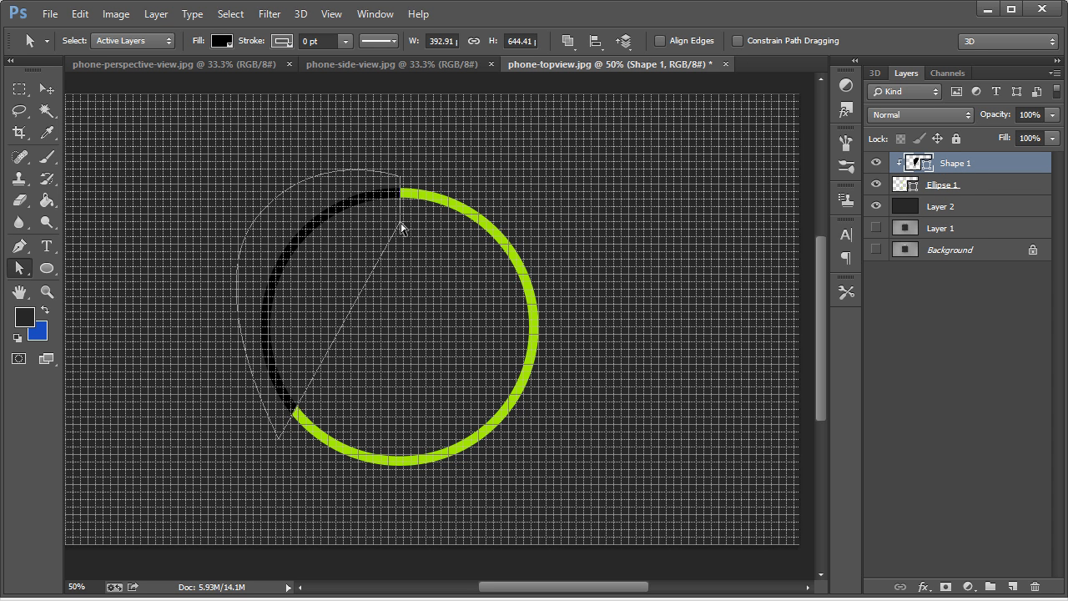
{"action": "left_click", "coordinate": [332, 14]}
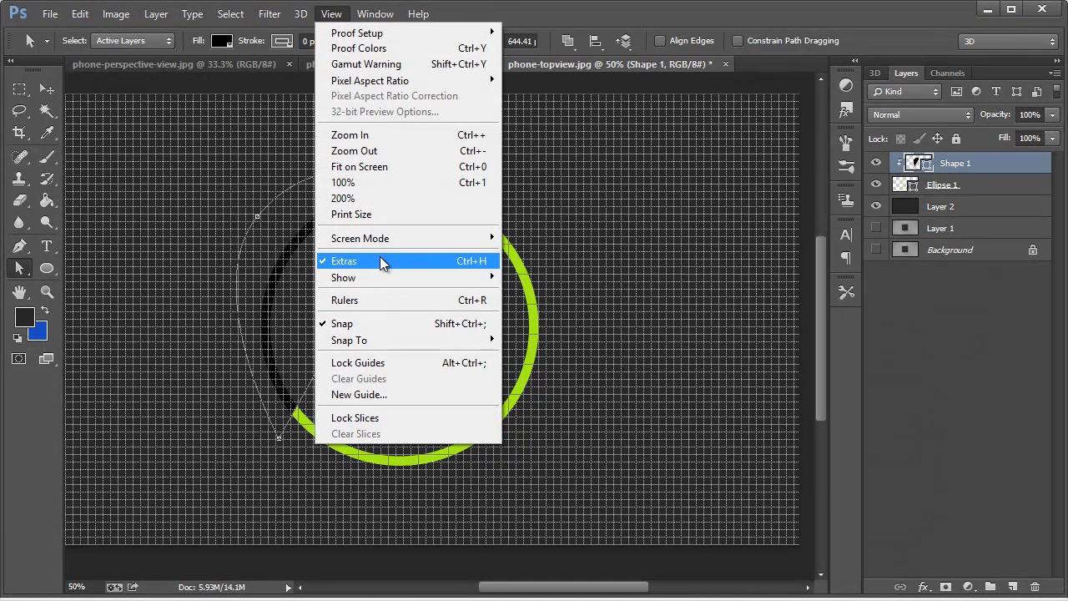
{"action": "mouse_move", "coordinate": [384, 278]}
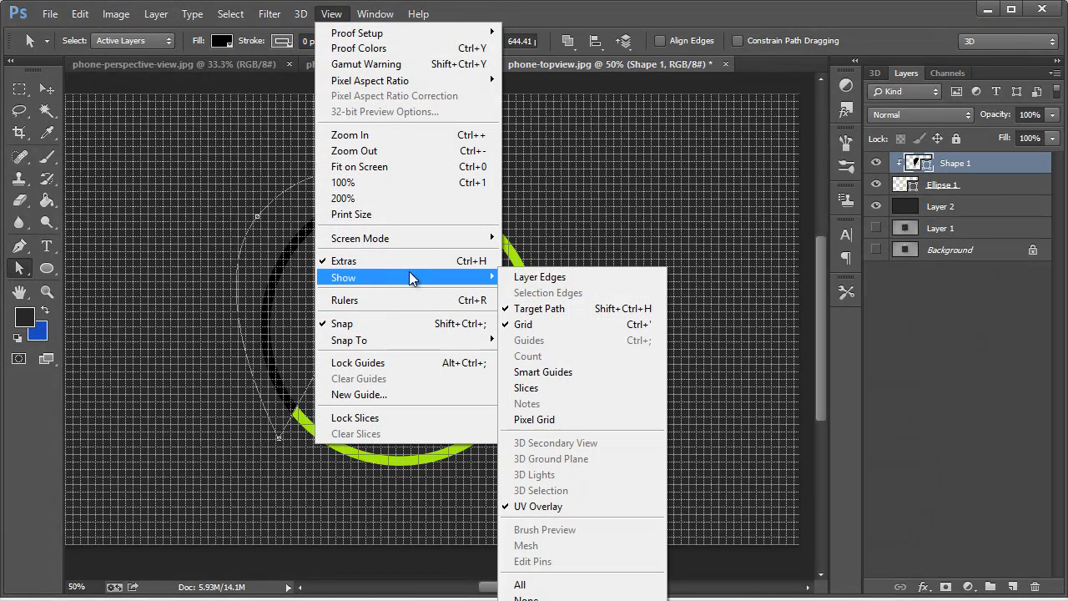
{"action": "left_click", "coordinate": [534, 327]}
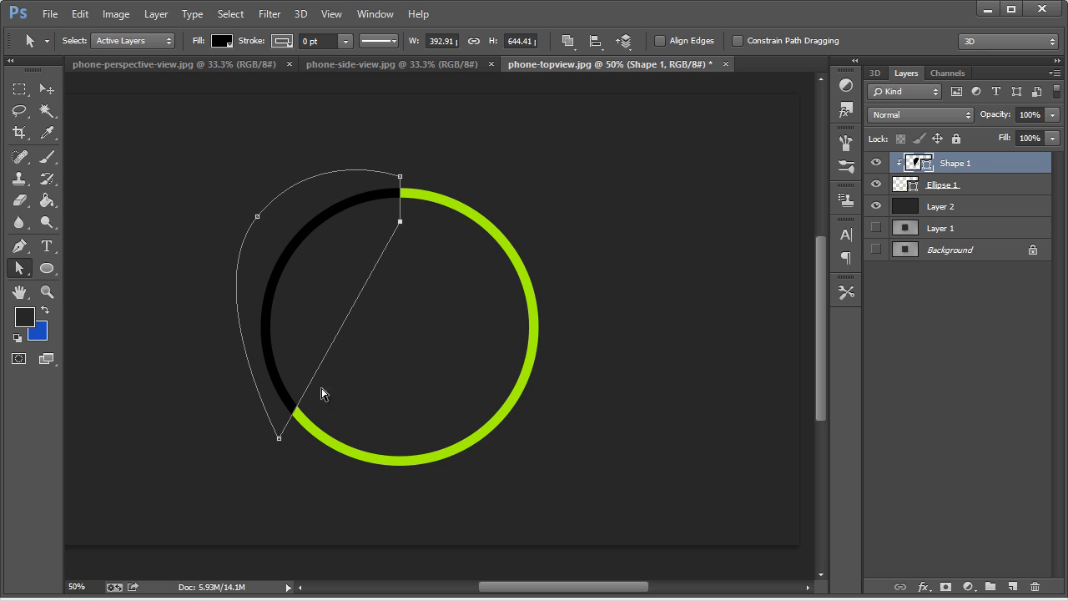
Move the inner anchor point of Shape 1 straight down to about the ring's centre so the black section ends with a radial cut
{"action": "left_click_drag", "start_coordinate": [401, 223], "coordinate": [401, 344]}
{"action": "left_click", "coordinate": [933, 189]}
{"action": "left_click", "coordinate": [934, 206]}
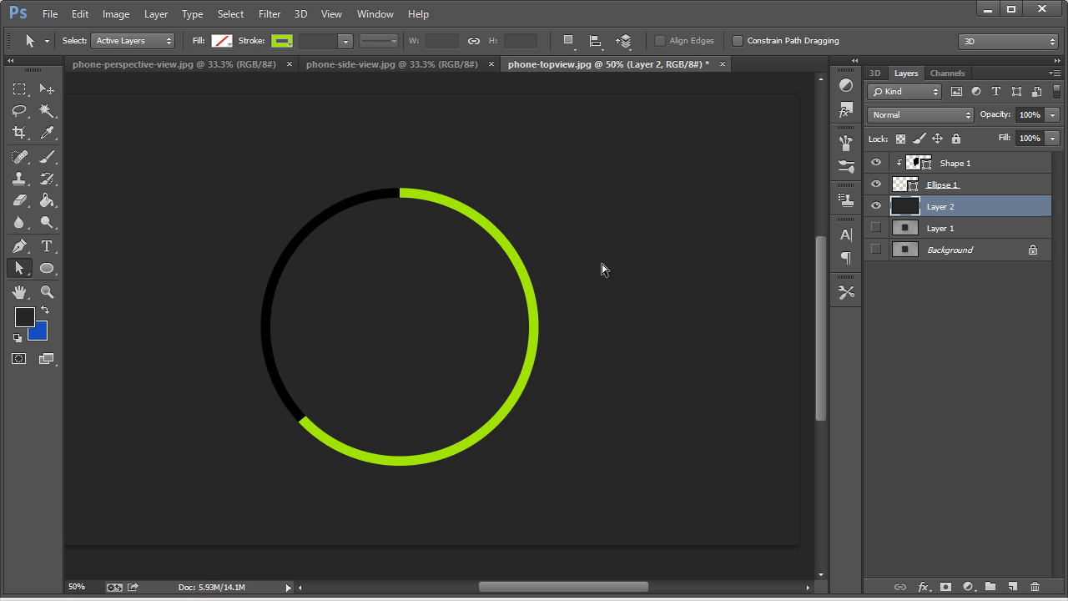
Rasterize the Ellipse 1 layer and add a new layer above it that is clipped to it
{"action": "left_click", "coordinate": [969, 188]}
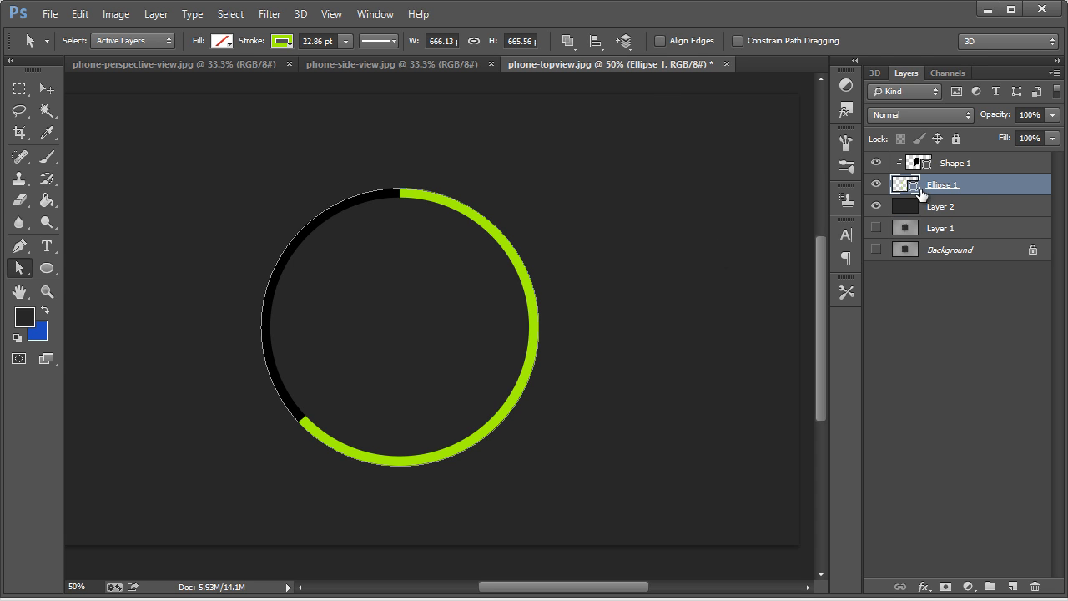
{"action": "right_click", "coordinate": [949, 185]}
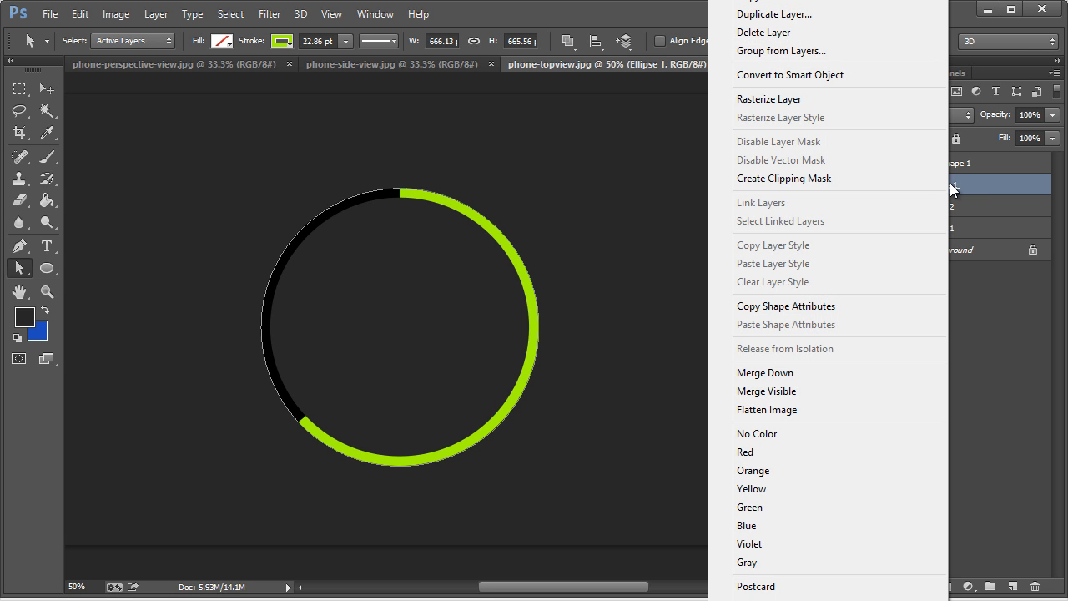
{"action": "left_click", "coordinate": [798, 102]}
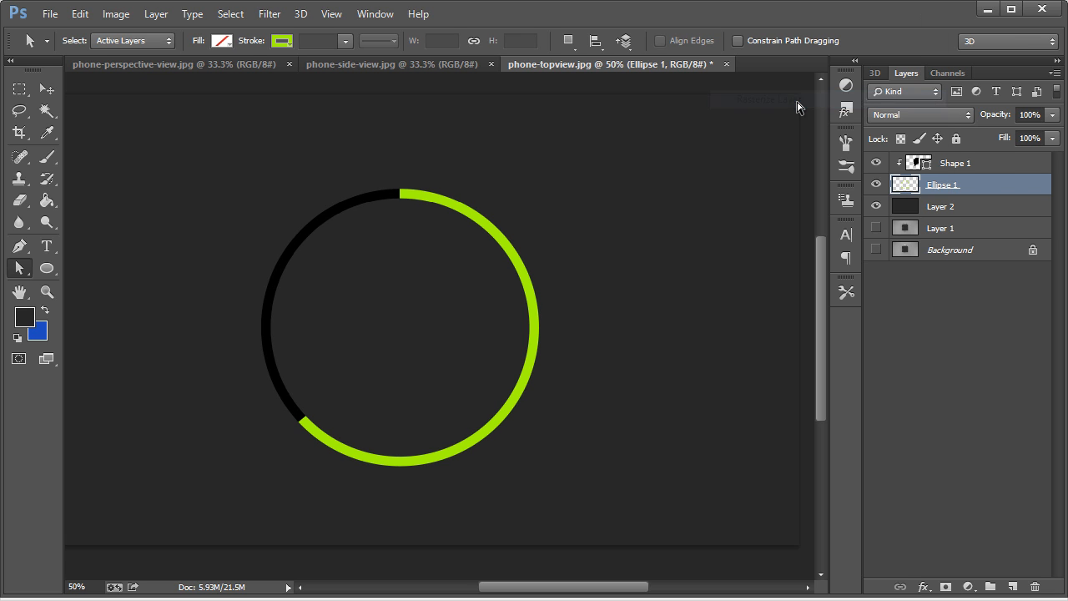
{"action": "key", "text": "ctrl+shift+n"}
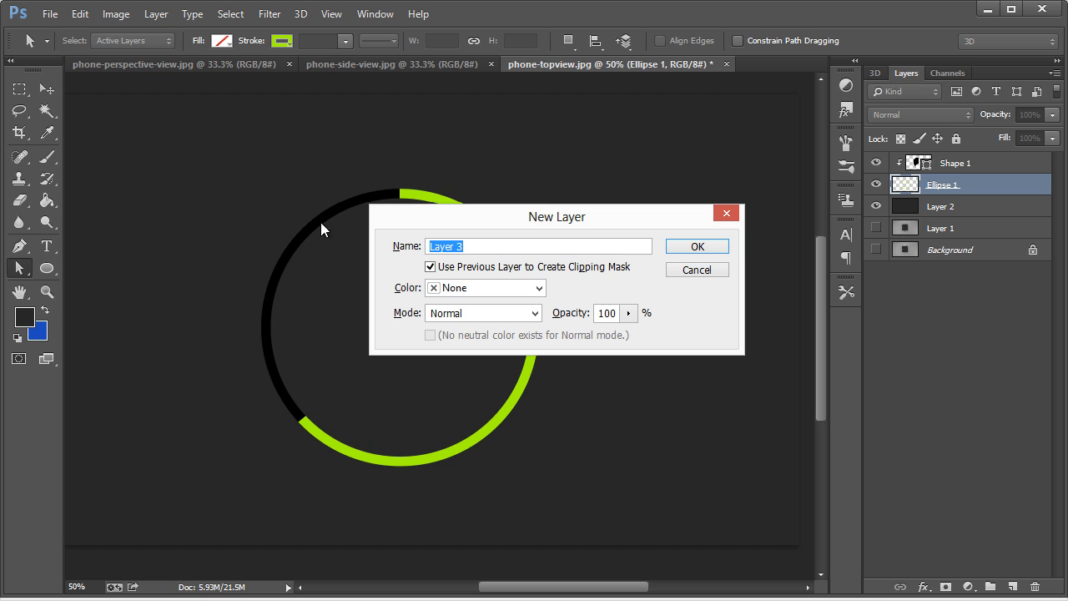
{"action": "left_click", "coordinate": [697, 246]}
Paint over the upper-right part of the green arc on Layer 3 with a soft 800 px brush in darker green 79c600
{"action": "key", "text": "b"}
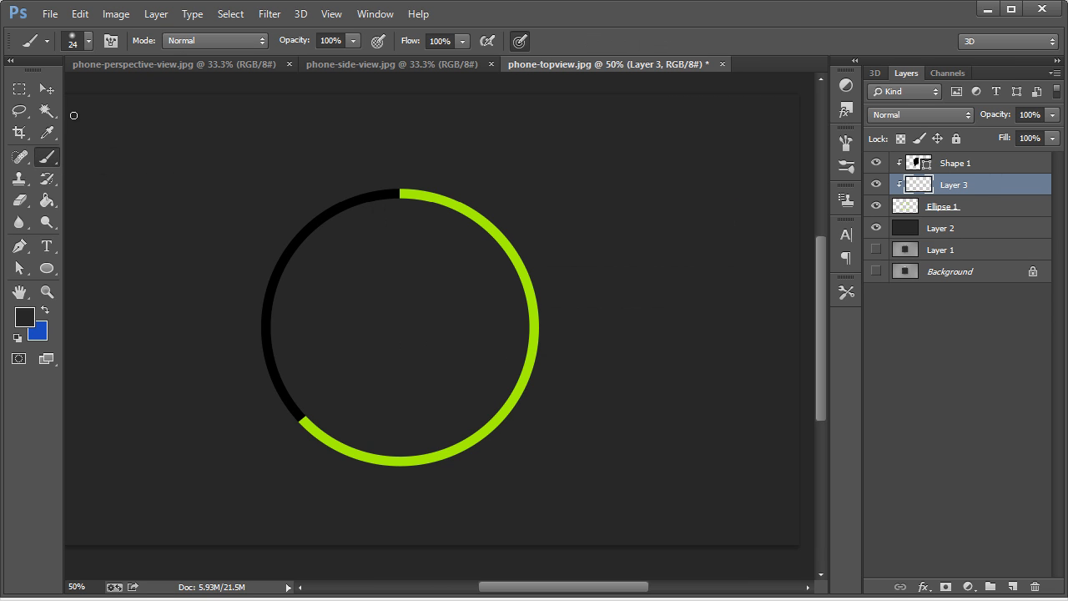
{"action": "left_click", "coordinate": [89, 41]}
{"action": "left_click_drag", "start_coordinate": [170, 92], "coordinate": [182, 91]}
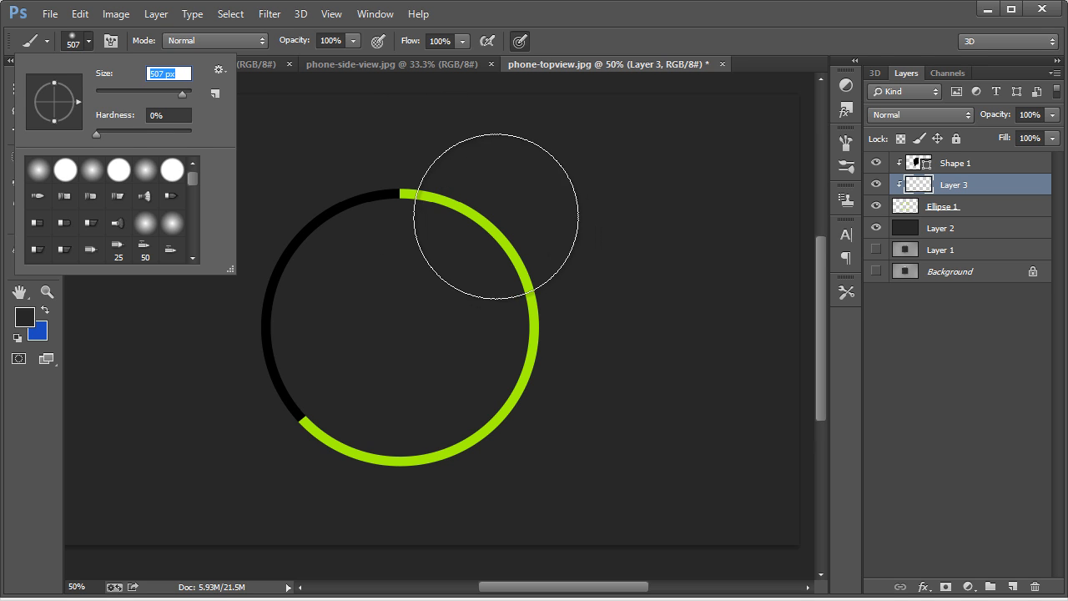
{"action": "double_click", "coordinate": [162, 73]}
{"action": "type", "text": "800"}
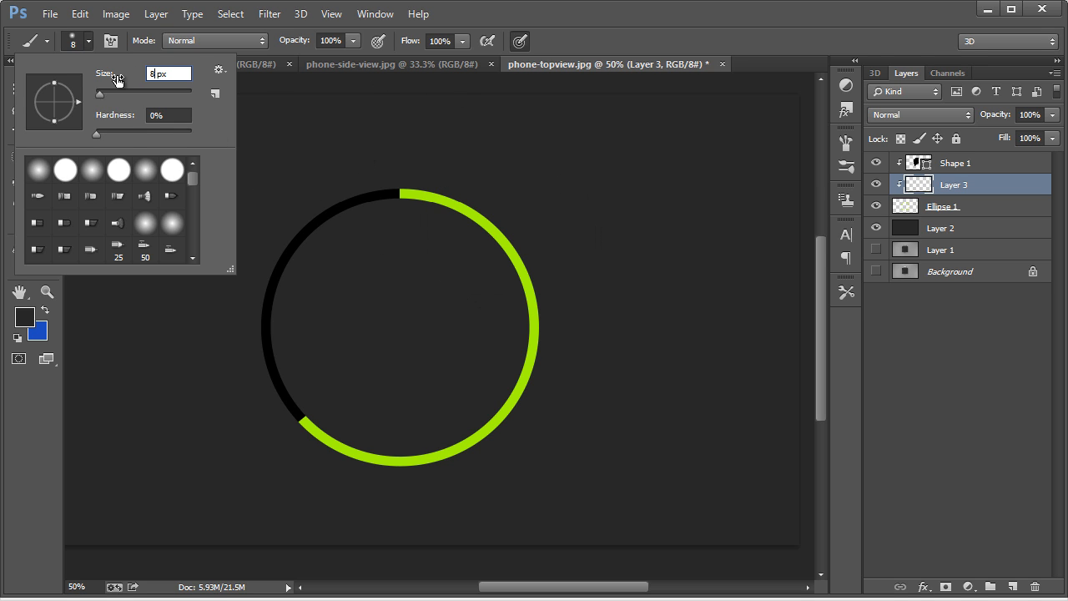
{"action": "key", "text": "Return"}
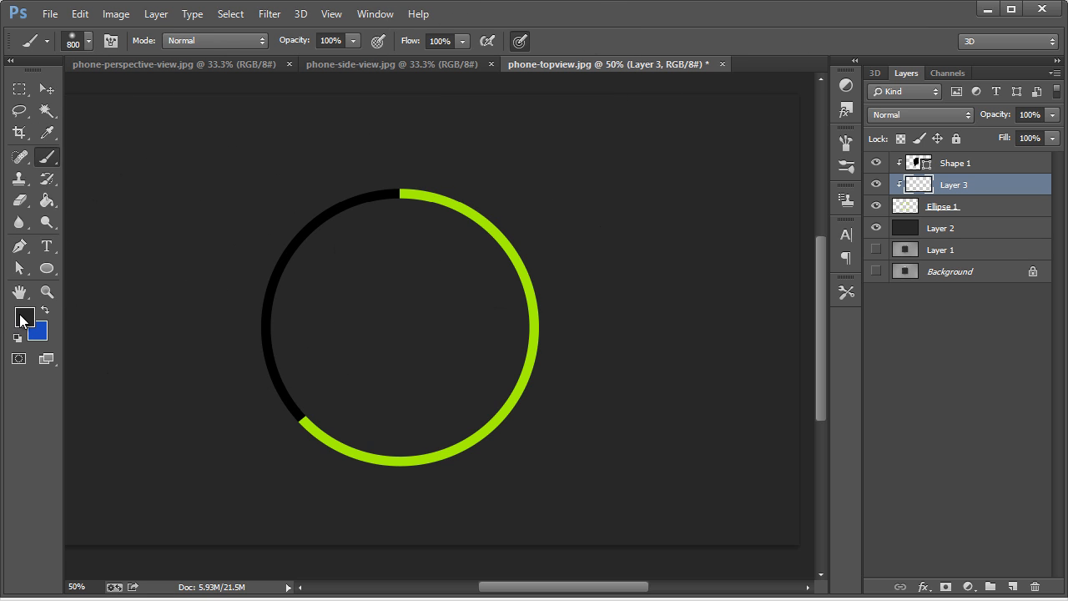
{"action": "left_click", "coordinate": [24, 317]}
{"action": "left_click", "coordinate": [437, 192]}
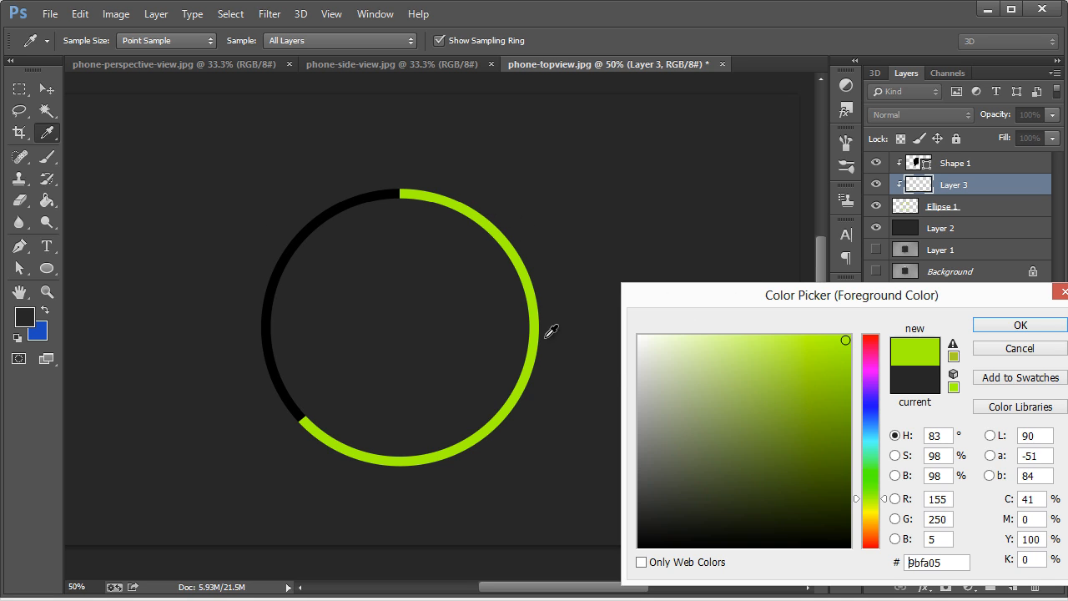
{"action": "left_click_drag", "start_coordinate": [845, 371], "coordinate": [860, 382]}
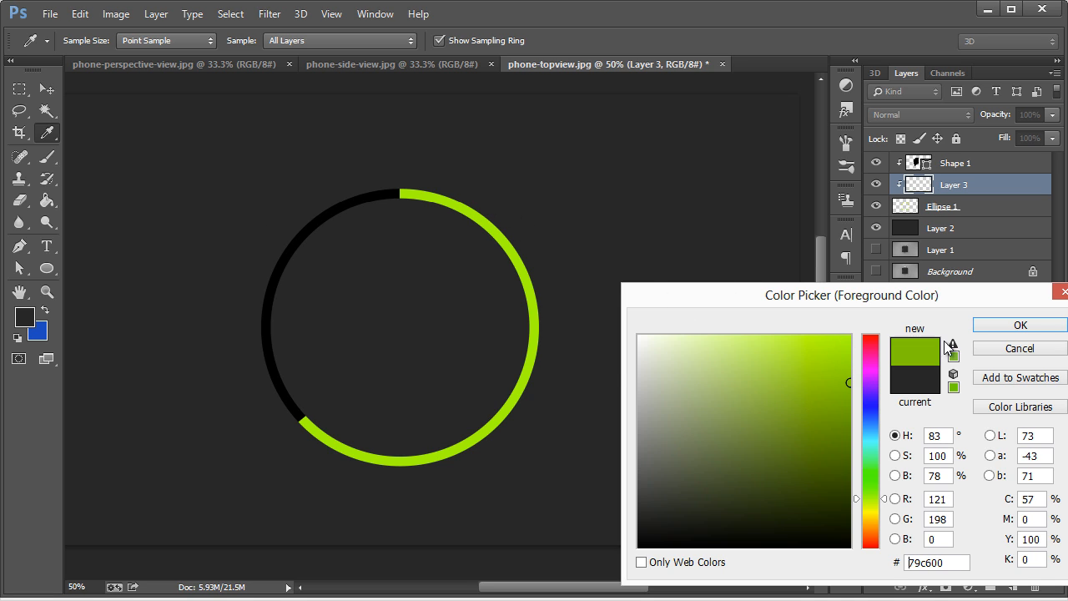
{"action": "left_click", "coordinate": [1020, 324]}
{"action": "key", "text": "b"}
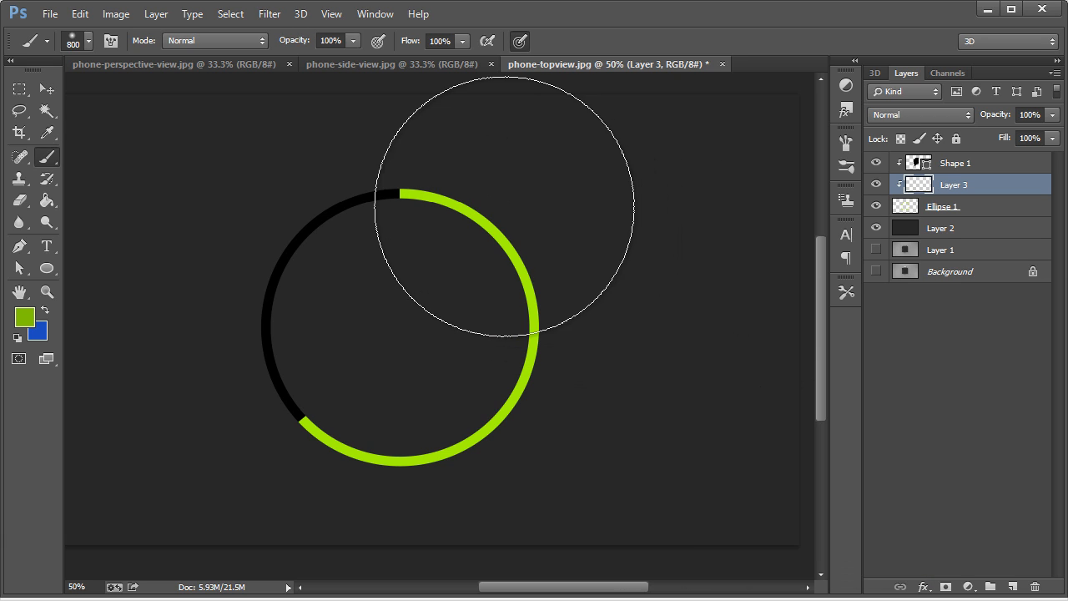
{"action": "mouse_move", "coordinate": [504, 206]}
{"action": "left_mouse_down"}
{"action": "mouse_move", "coordinate": [429, 162]}
{"action": "mouse_move", "coordinate": [489, 251]}
{"action": "mouse_move", "coordinate": [492, 278]}
{"action": "left_mouse_up"}
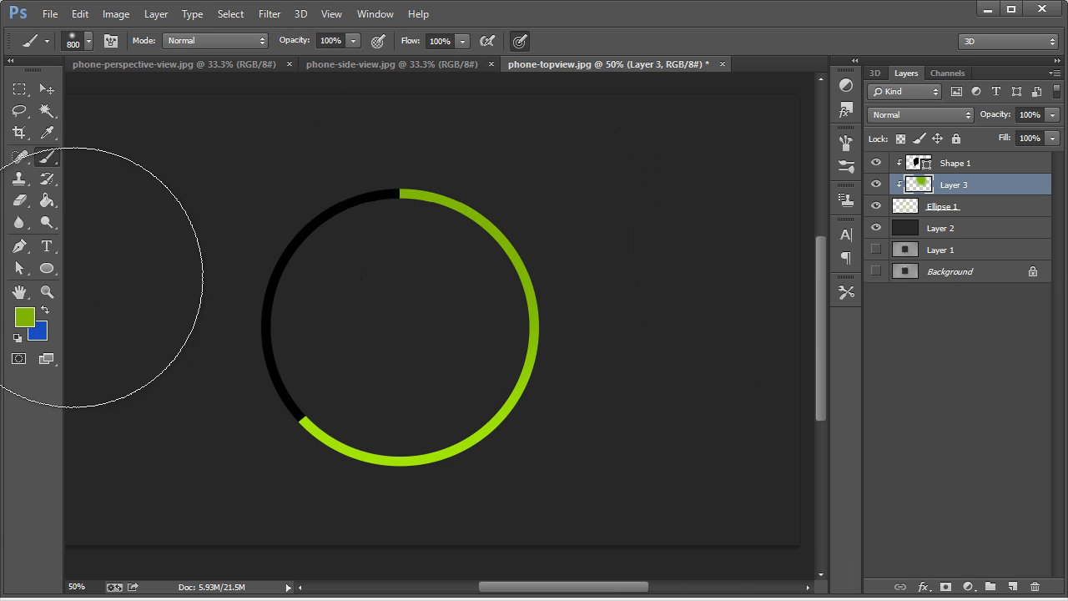
Paint the arc's starting end at the top of the ring in the still darker green 62a000
{"action": "left_click", "coordinate": [24, 316]}
{"action": "left_click_drag", "start_coordinate": [845, 382], "coordinate": [850, 414]}
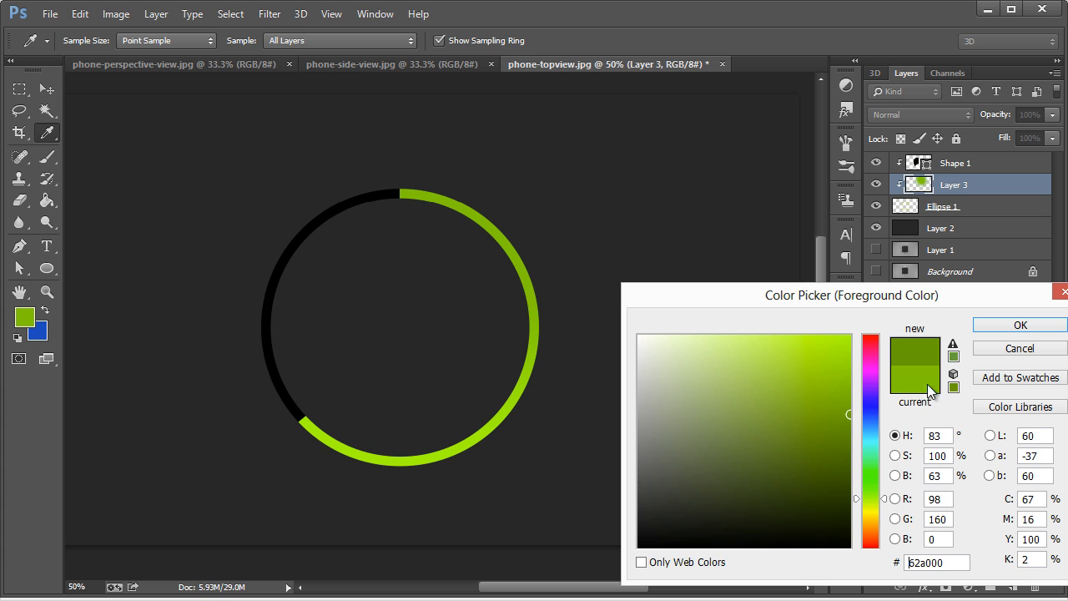
{"action": "left_click", "coordinate": [1020, 324]}
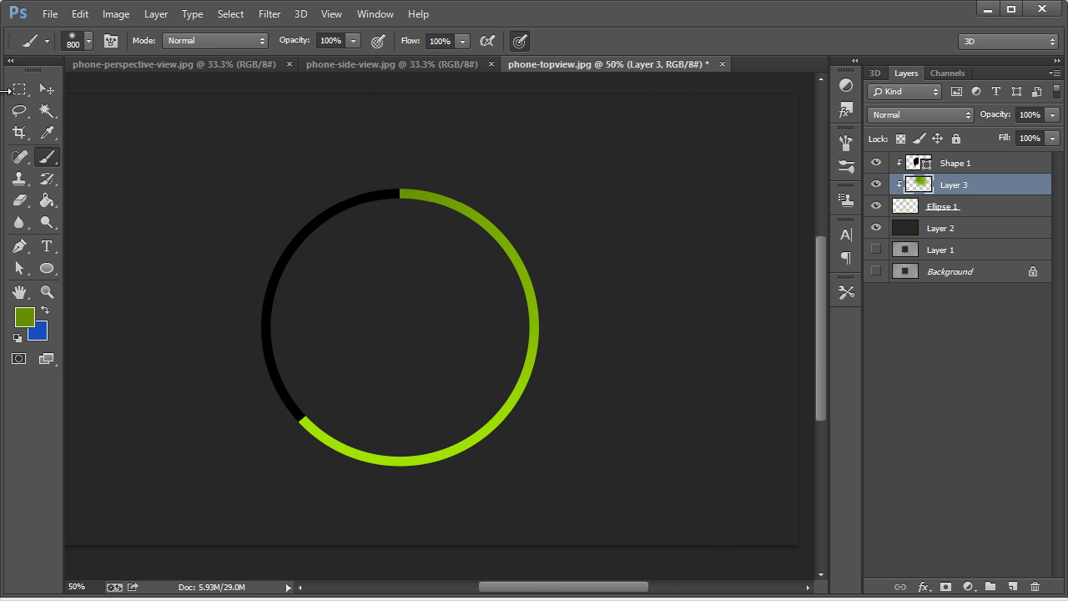
Group the layers Shape 1, Layer 3 and Ellipse 1 and name the group Good
{"action": "left_click", "coordinate": [43, 92]}
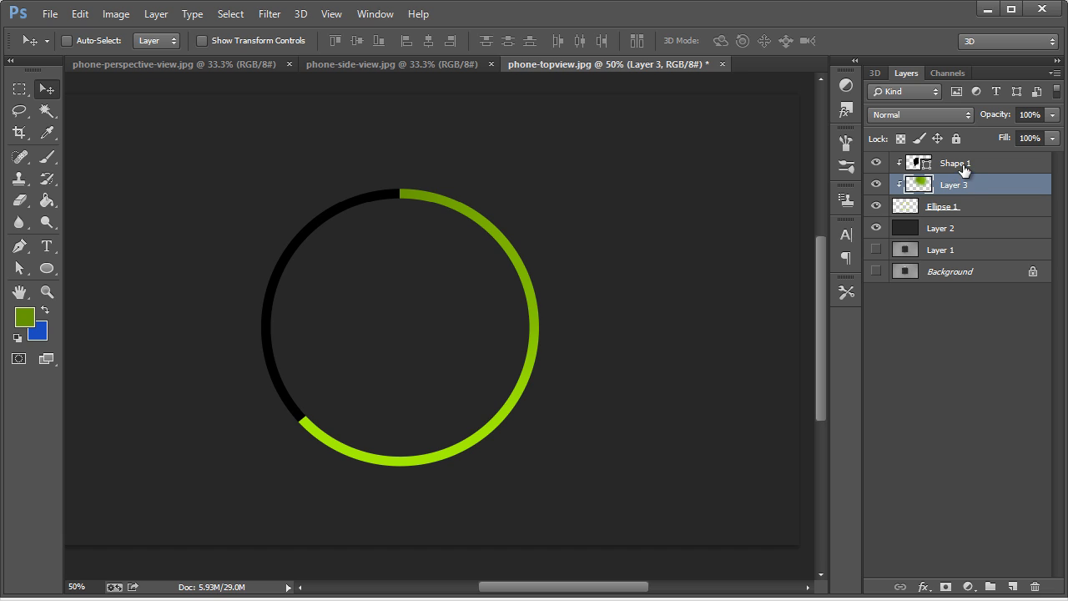
{"action": "left_click", "coordinate": [964, 167]}
{"action": "left_click", "coordinate": [957, 209], "text": "shift"}
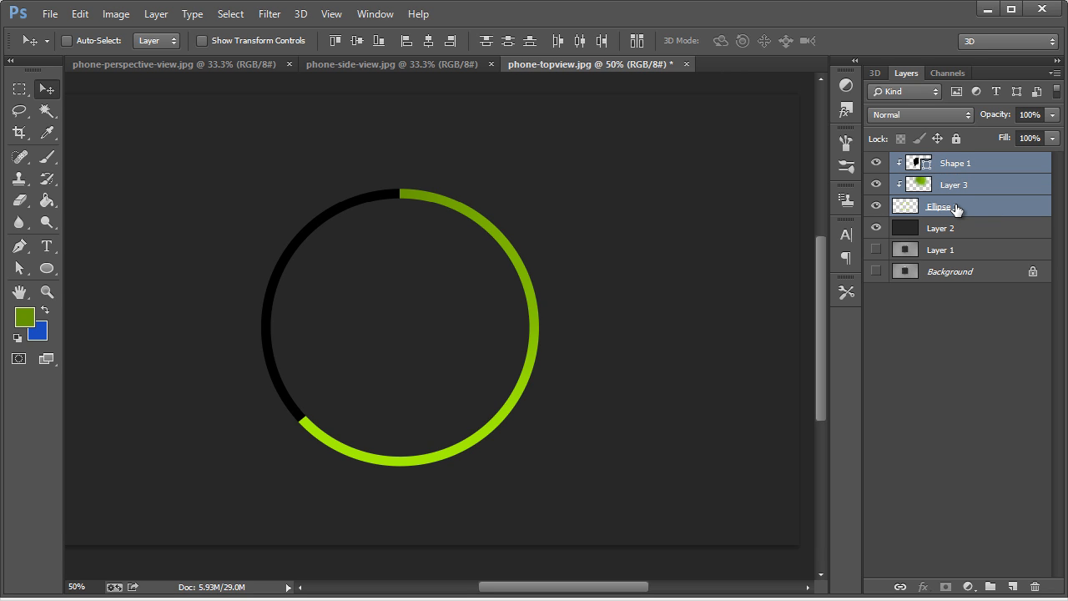
{"action": "key", "text": "ctrl+g"}
{"action": "double_click", "coordinate": [944, 163]}
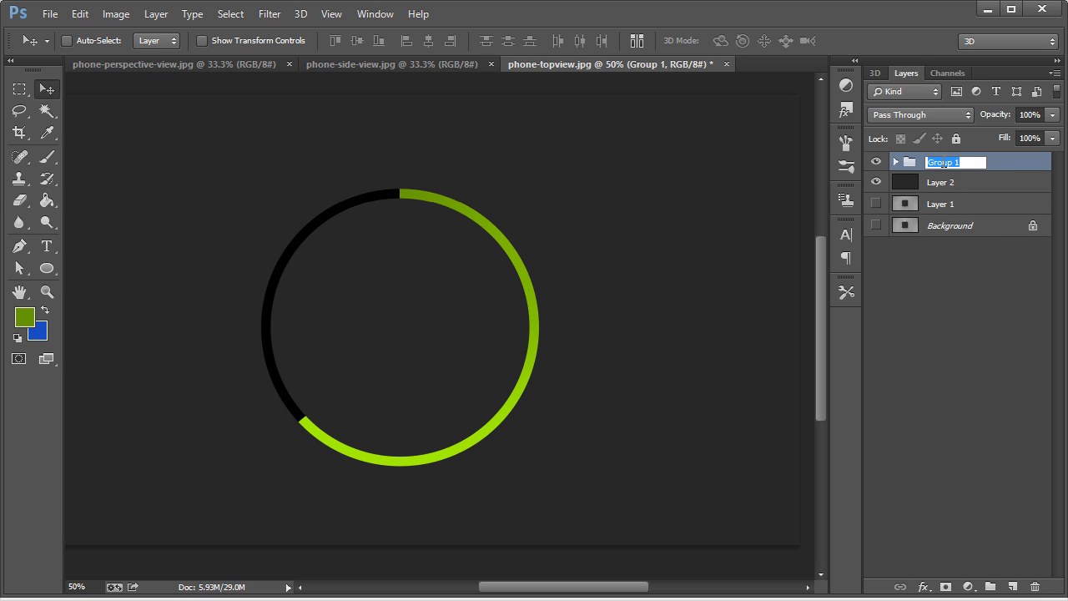
{"action": "type", "text": "Good"}
{"action": "key", "text": "Return"}
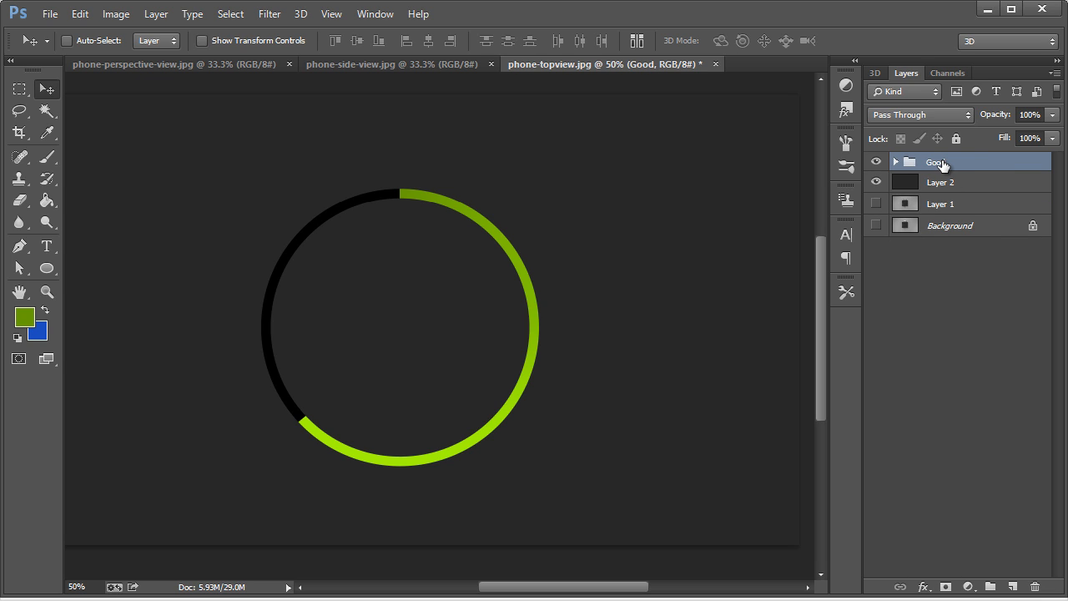
Duplicate the Good group within phone-topview.jpg and rename the copy Bad
{"action": "right_click", "coordinate": [929, 164]}
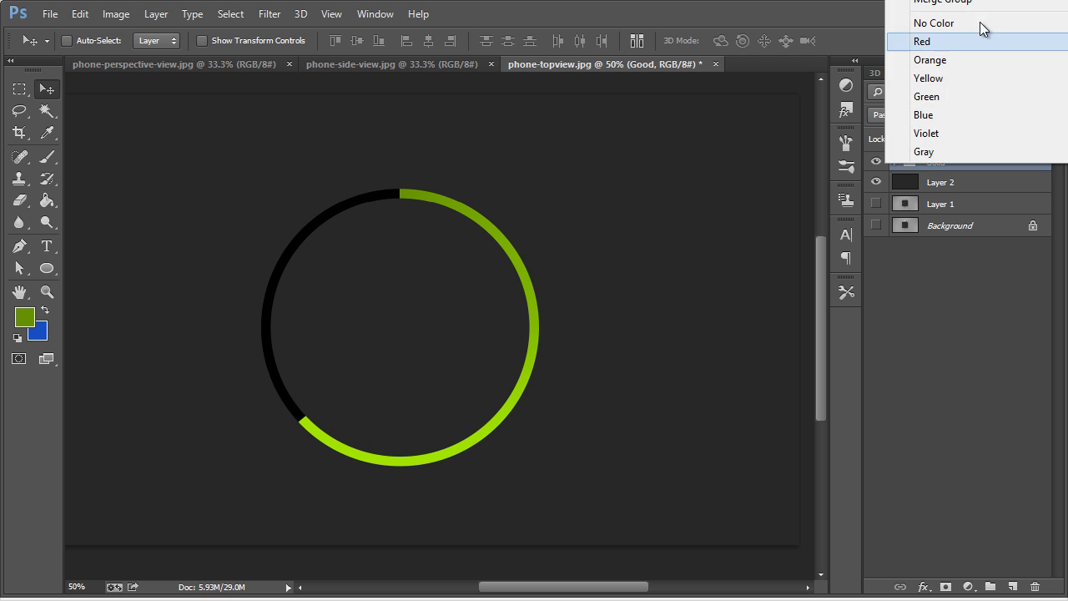
{"action": "left_click", "coordinate": [943, 1]}
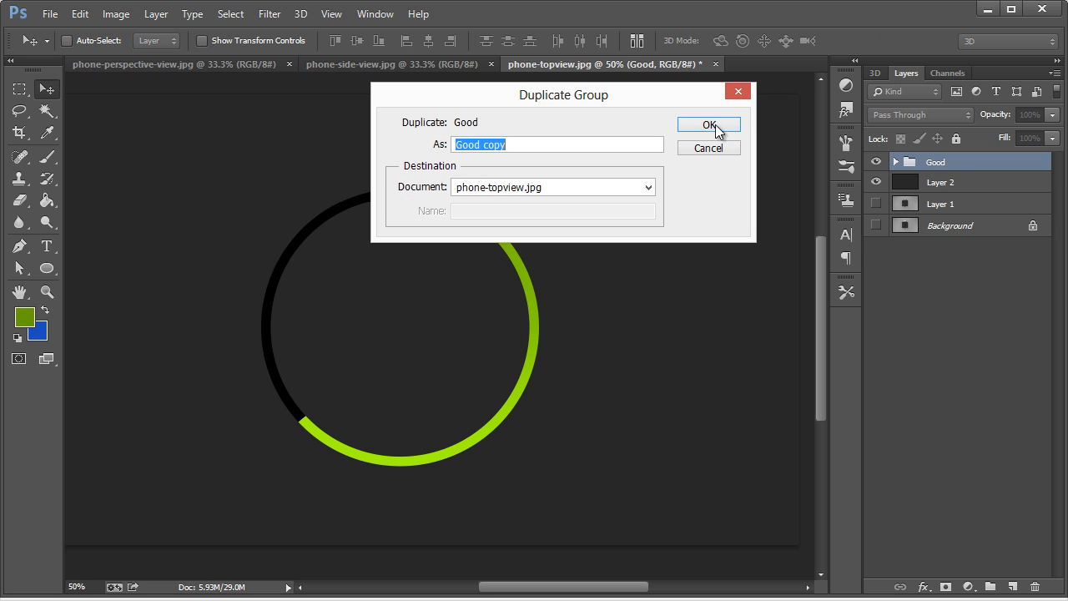
{"action": "left_click", "coordinate": [716, 126]}
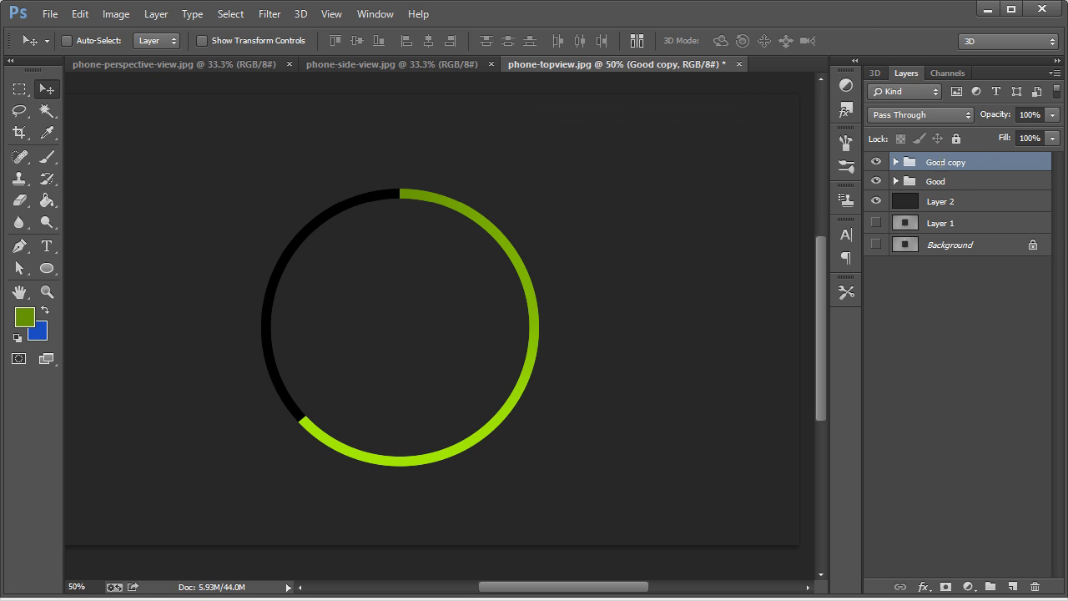
{"action": "double_click", "coordinate": [942, 162]}
{"action": "type", "text": "Bad"}
{"action": "key", "text": "Return"}
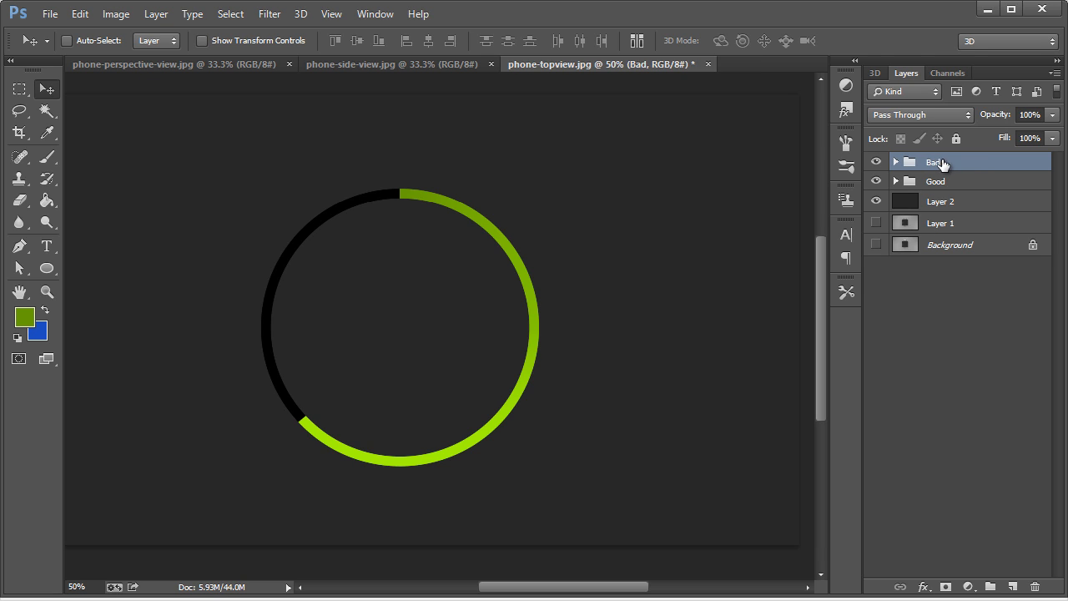
Try shifting the hue of the Bad group's Layer 3 to +106 with Hue/Saturation and discard the adjustment
{"action": "left_click", "coordinate": [895, 162]}
{"action": "left_click", "coordinate": [973, 185]}
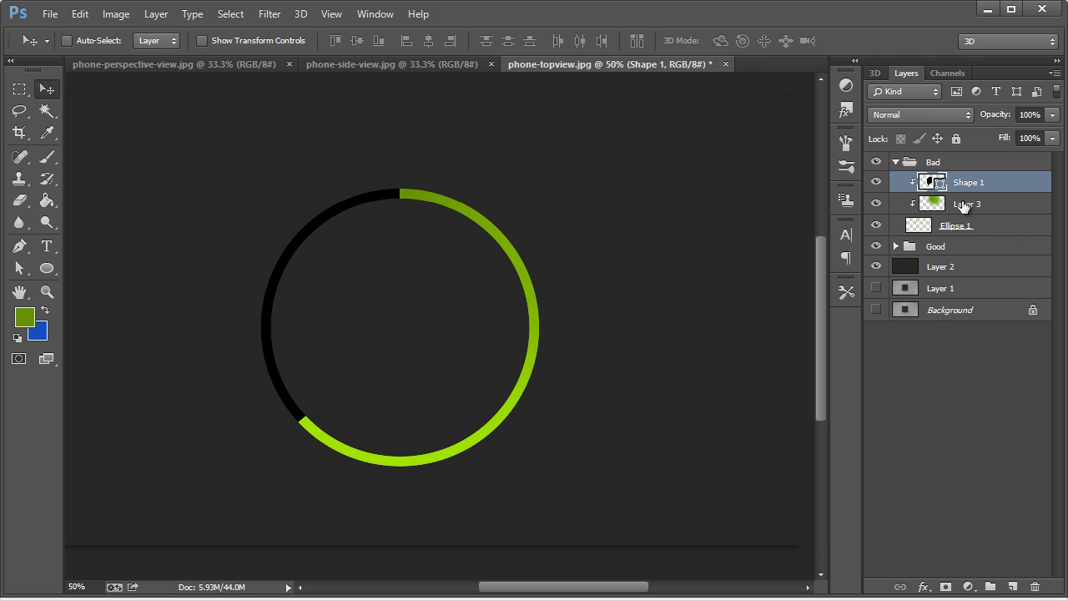
{"action": "left_click", "coordinate": [976, 205]}
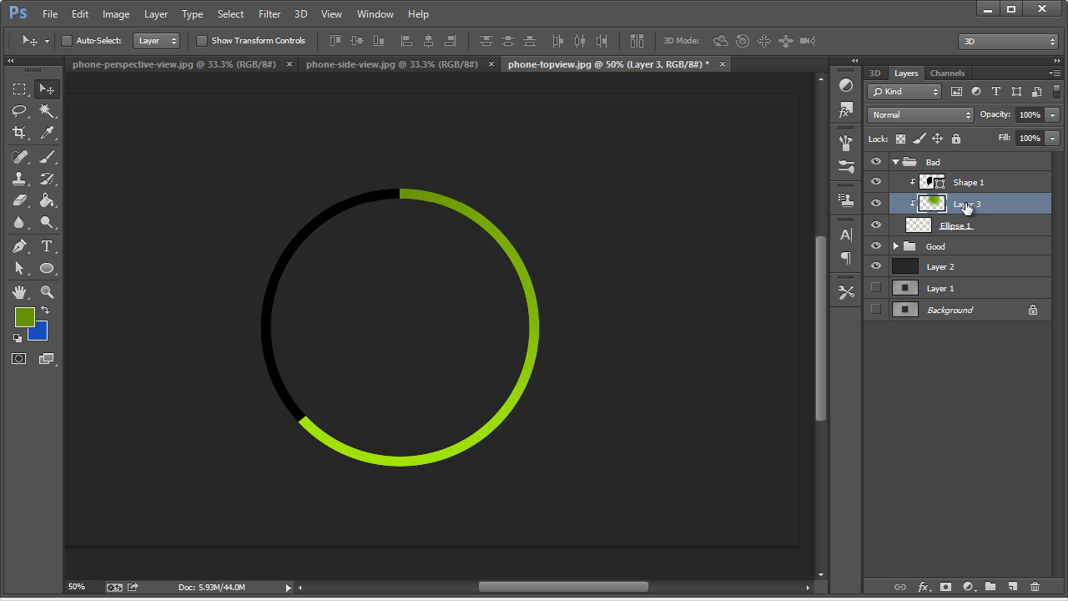
{"action": "left_click", "coordinate": [116, 14]}
{"action": "mouse_move", "coordinate": [242, 68]}
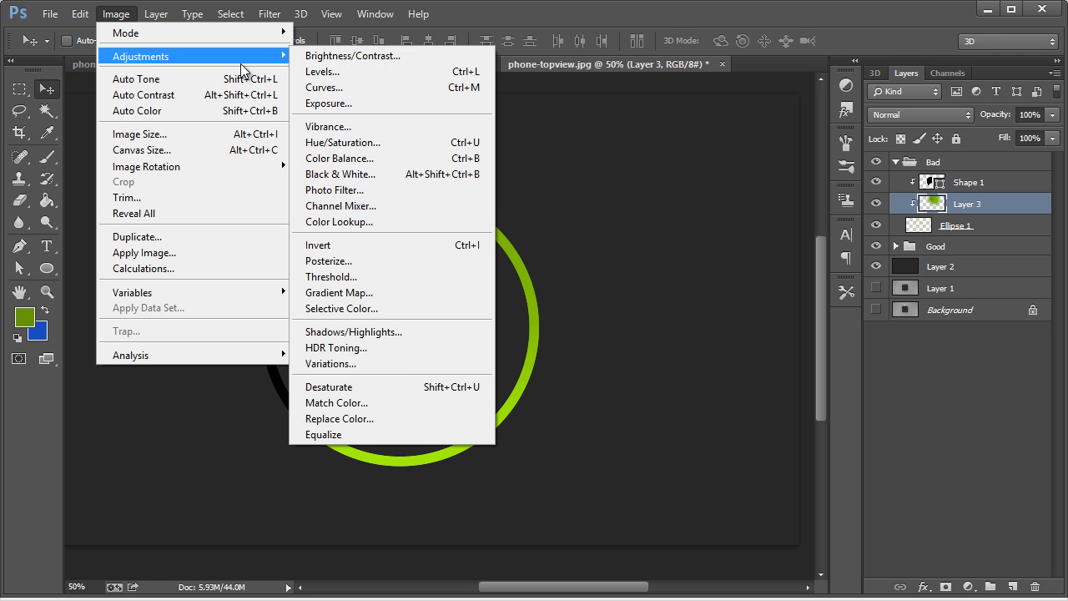
{"action": "left_click", "coordinate": [344, 144]}
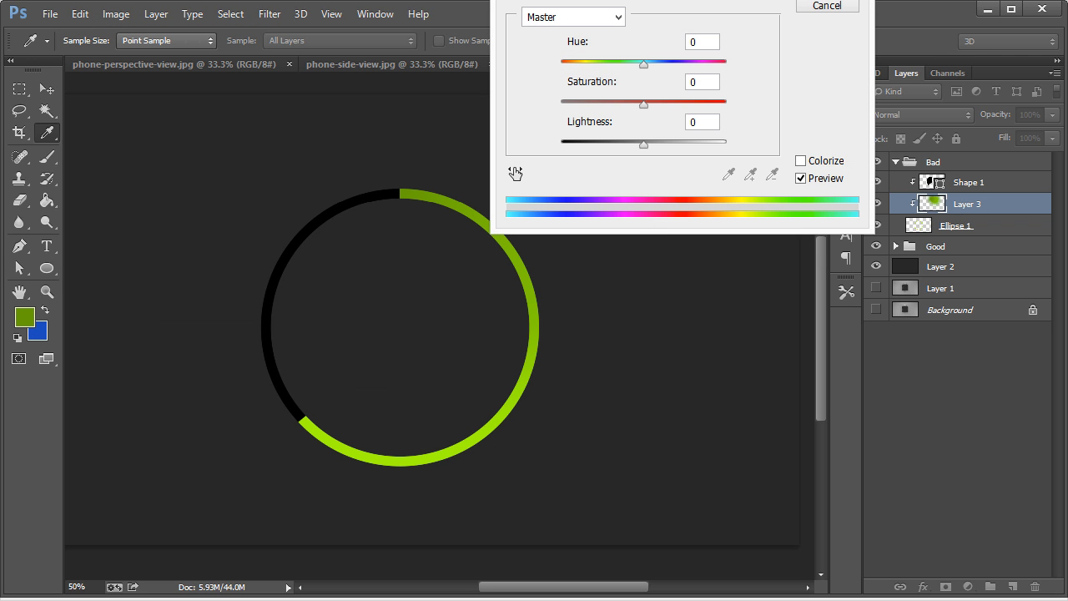
{"action": "left_click_drag", "start_coordinate": [698, 170], "coordinate": [749, 170]}
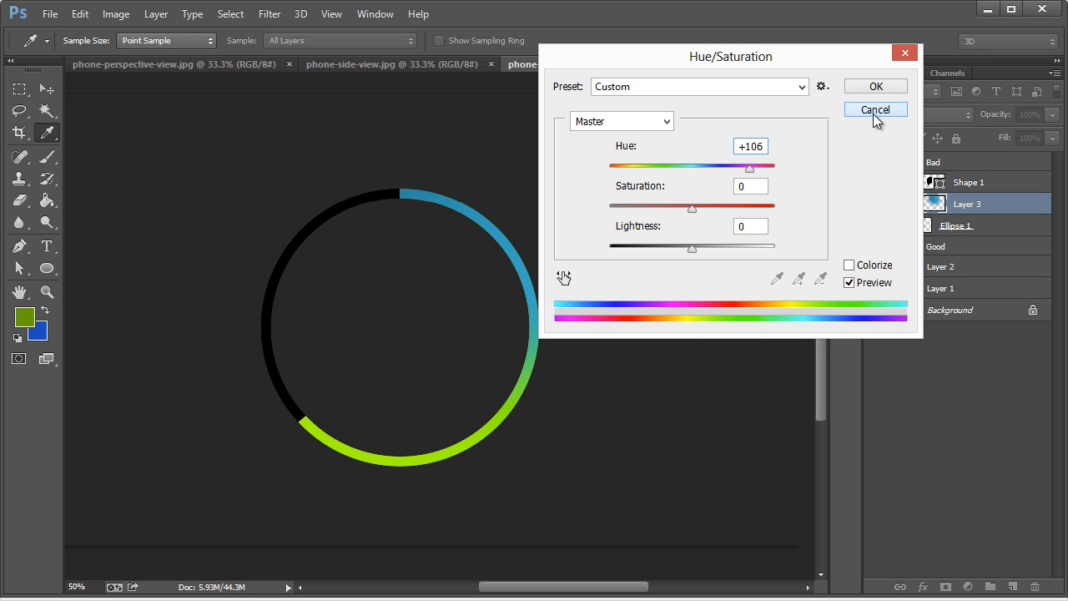
{"action": "left_click", "coordinate": [875, 117]}
Try reshaping the Bad group's black Shape 1 to cover only the ring's upper-left quarter, and undo the edit
{"action": "left_click", "coordinate": [976, 182], "text": "shift"}
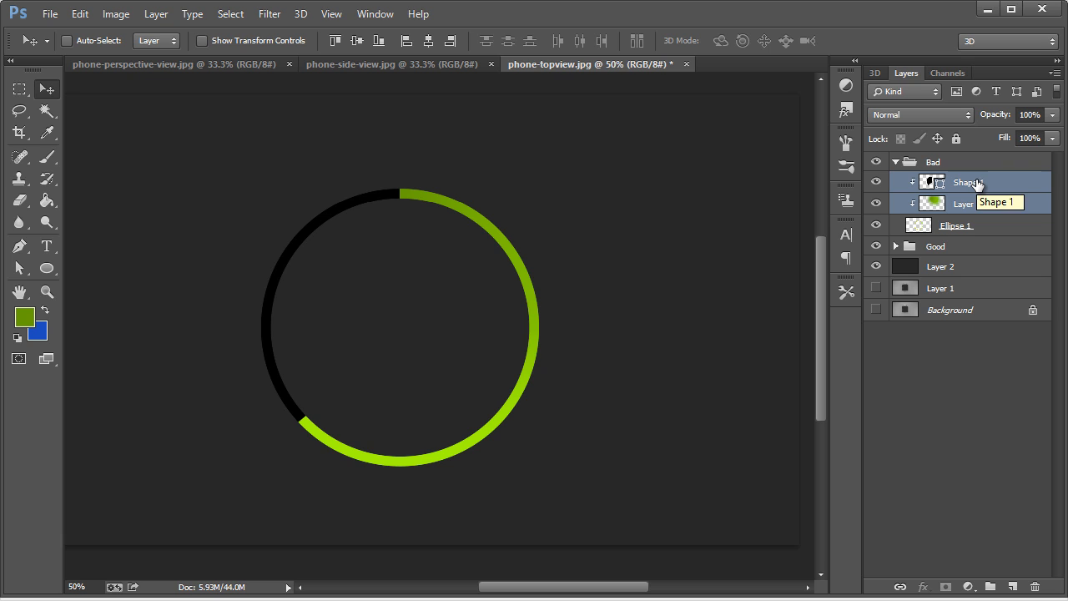
{"action": "left_click", "coordinate": [973, 202]}
{"action": "left_click", "coordinate": [971, 187]}
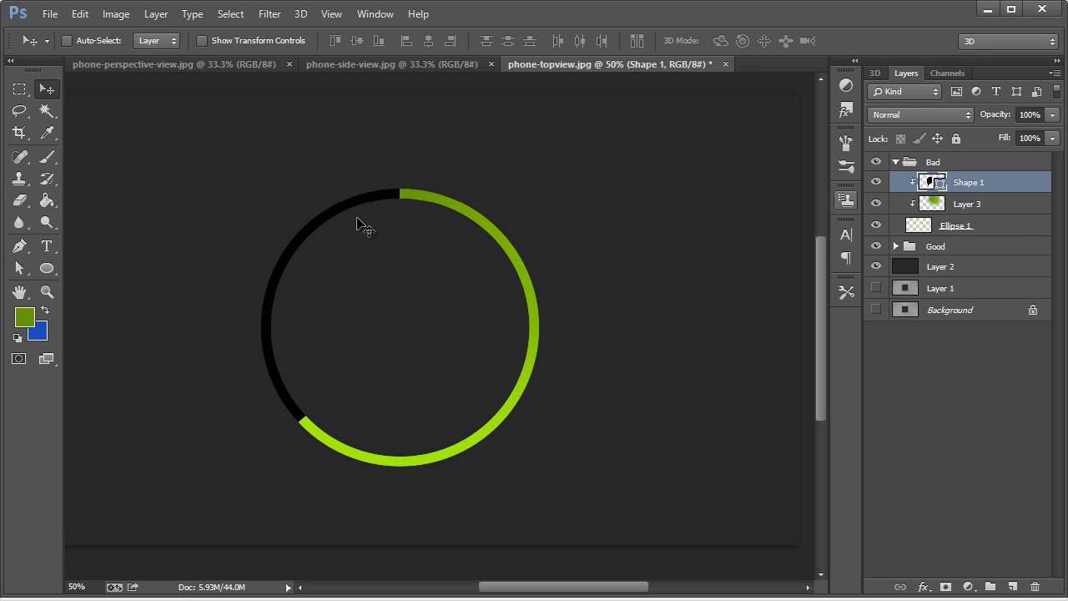
{"action": "left_click", "coordinate": [19, 267]}
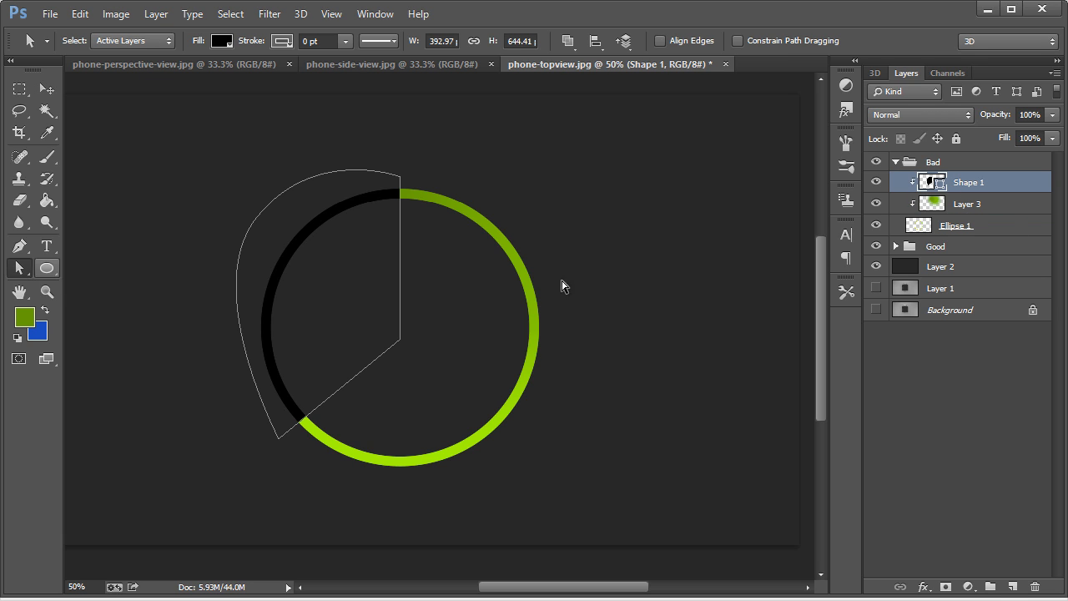
{"action": "left_click", "coordinate": [279, 441]}
{"action": "left_click_drag", "start_coordinate": [279, 441], "coordinate": [236, 344]}
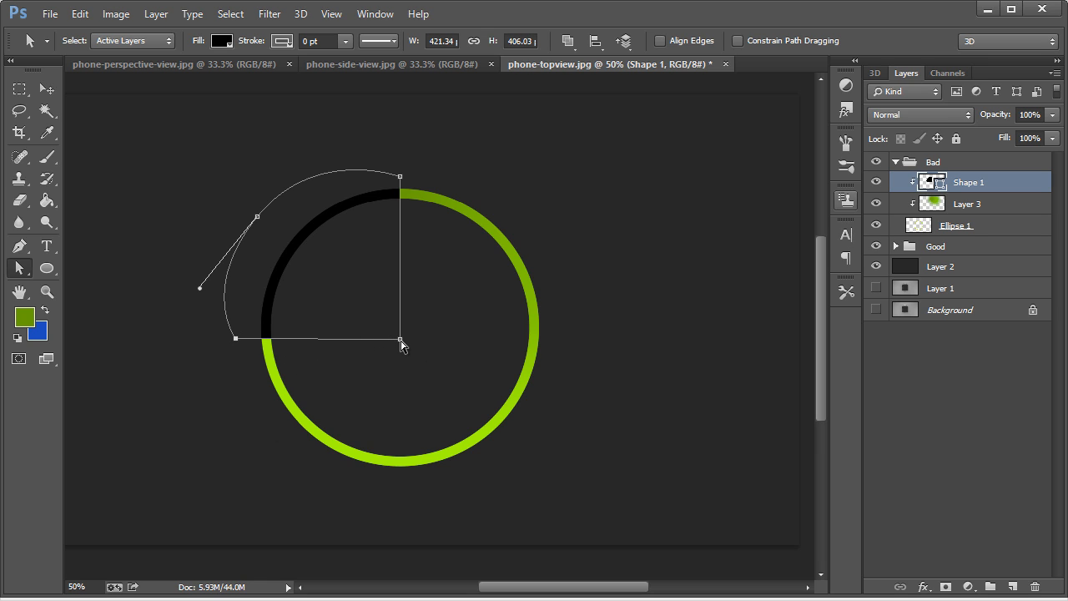
{"action": "left_click_drag", "start_coordinate": [400, 342], "coordinate": [403, 337]}
{"action": "left_click", "coordinate": [40, 83]}
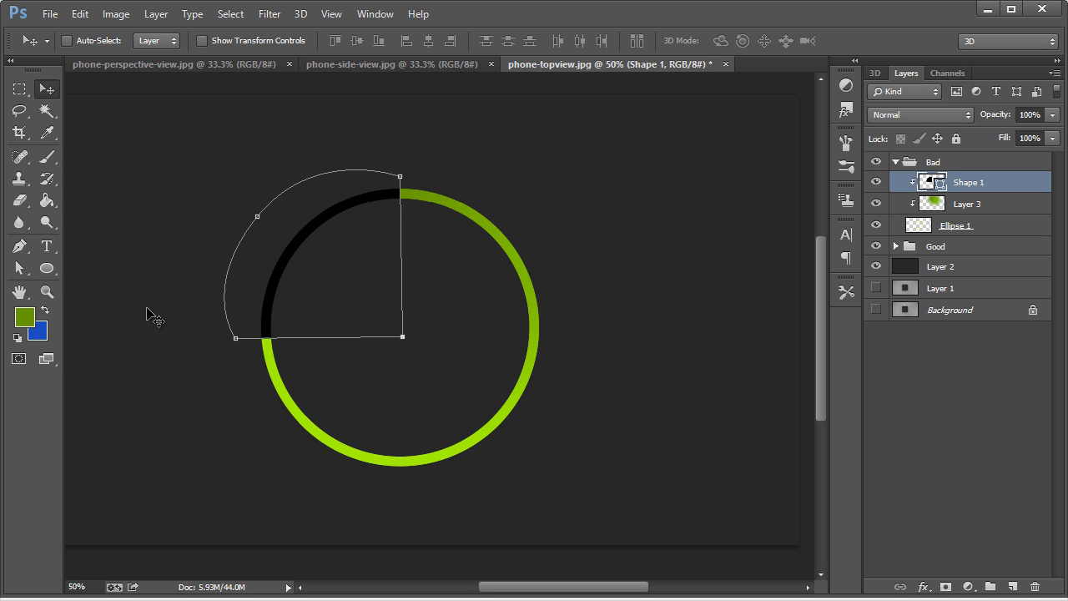
{"action": "key", "text": "ctrl+h"}
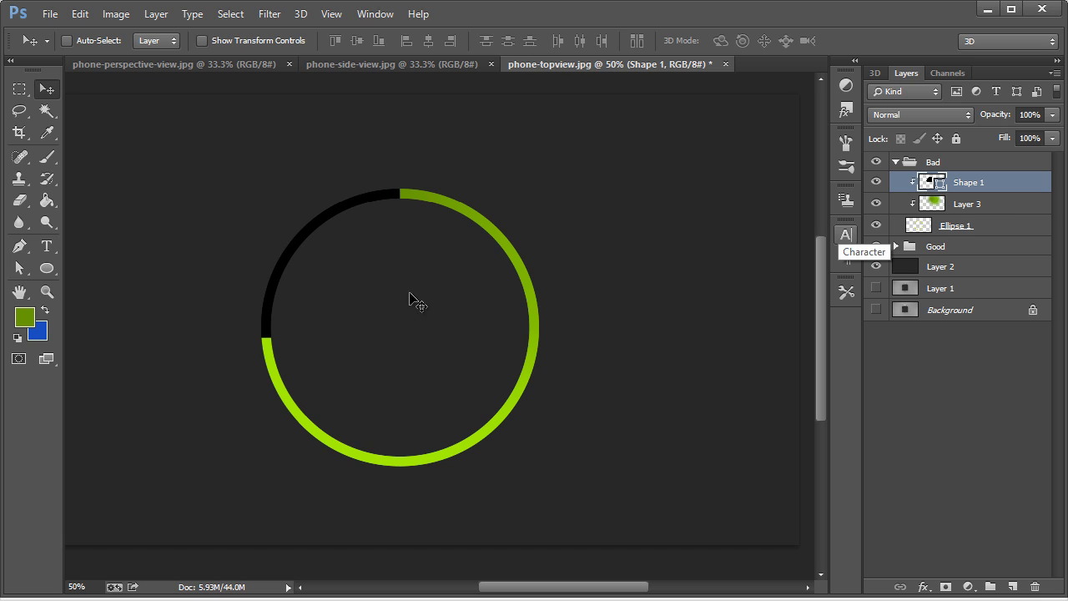
{"action": "key", "text": "ctrl+z"}
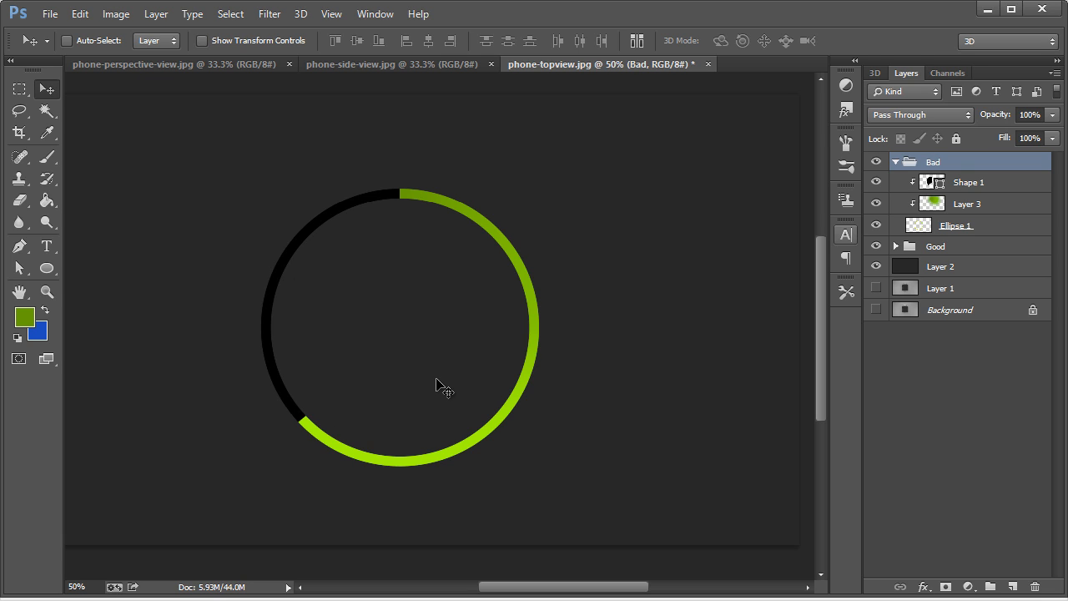
Set the opacity of Shape 1 in the Bad group to 62%
{"action": "left_click", "coordinate": [987, 184]}
{"action": "left_click", "coordinate": [1053, 116]}
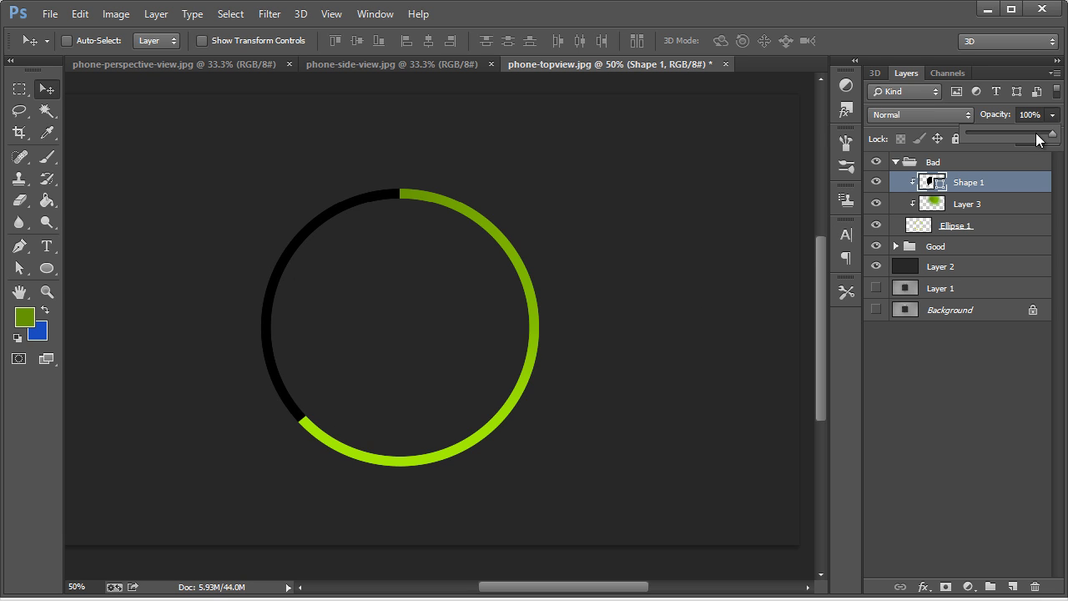
{"action": "left_click_drag", "start_coordinate": [1038, 139], "coordinate": [1020, 132]}
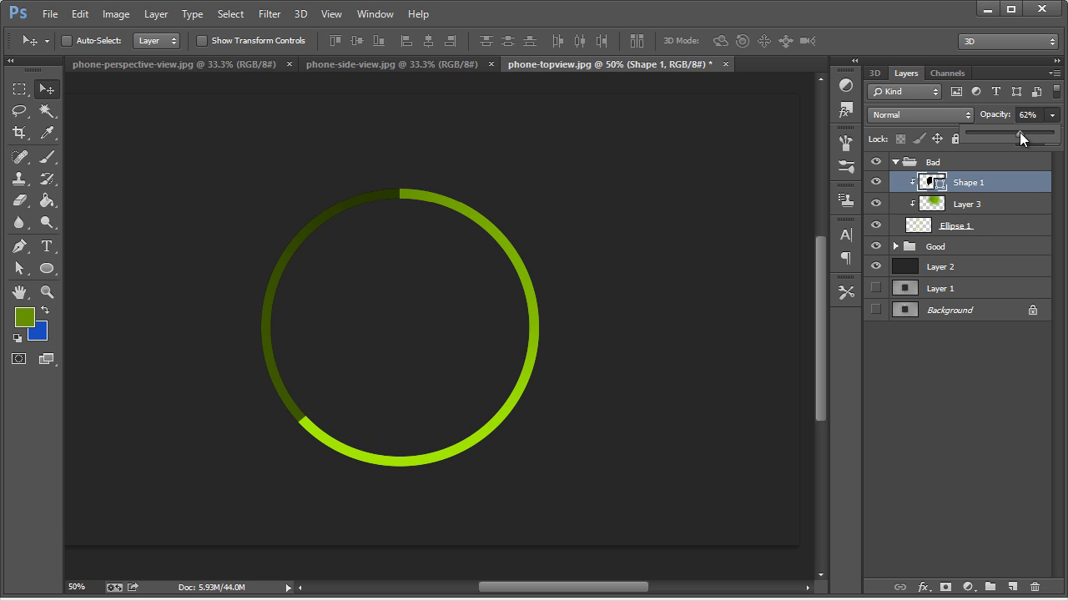
{"action": "left_click", "coordinate": [960, 436]}
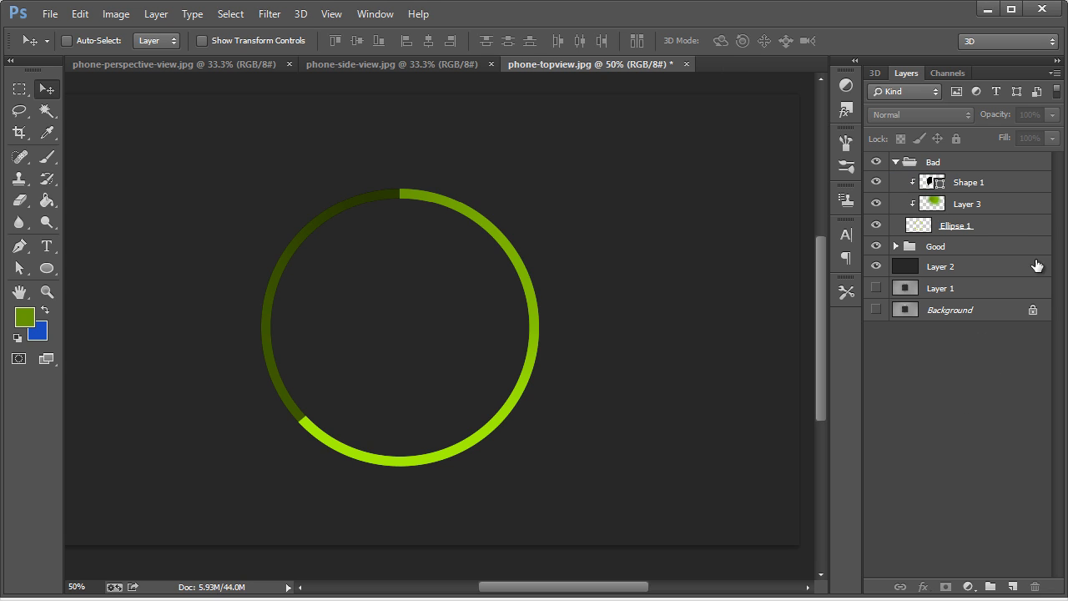
Add a new layer above Shape 1 in the Bad group, using the previous layer to create a clipping mask
{"action": "left_click", "coordinate": [986, 188]}
{"action": "key", "text": "ctrl+shift+n"}
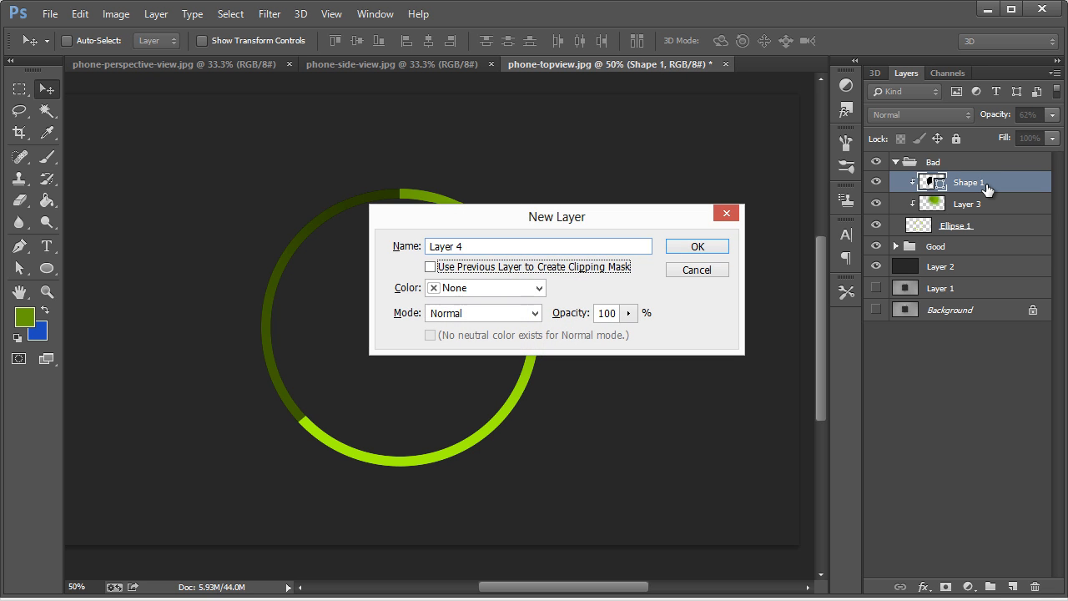
{"action": "key", "text": "alt+p"}
{"action": "key", "text": "Return"}
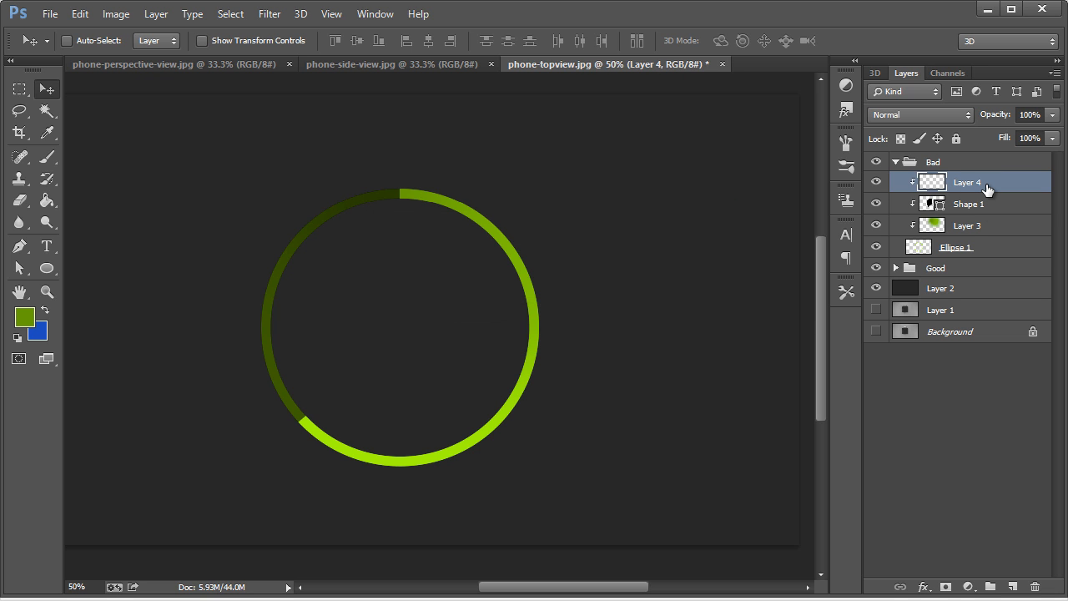
Draw a closed Pen tool shape about 356 by 354 px, with a curved outer side, over the ring's upper-left quarter
{"action": "left_click", "coordinate": [18, 247]}
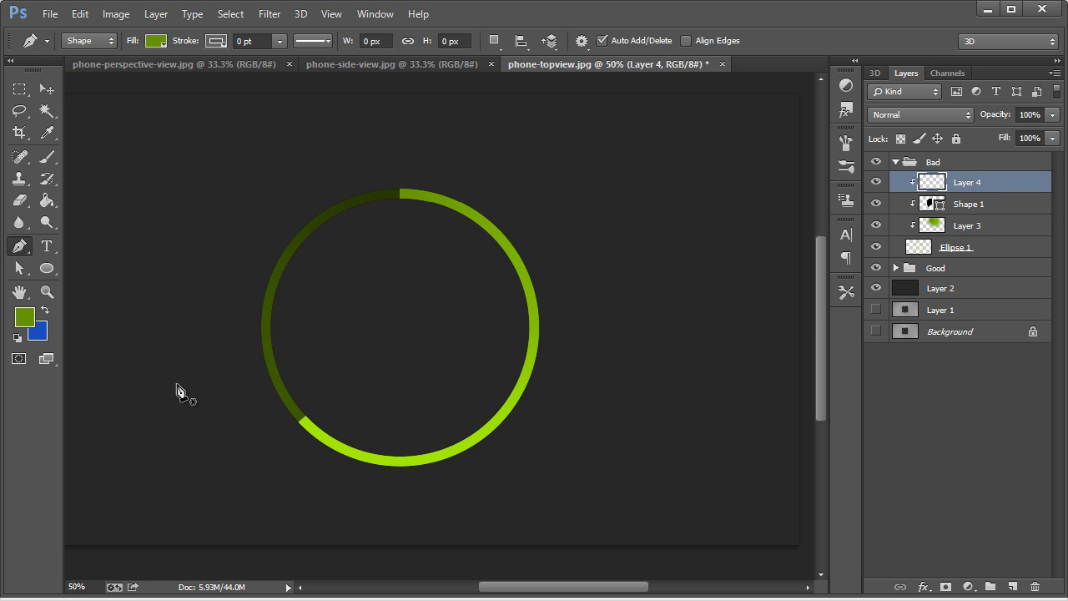
{"action": "left_click", "coordinate": [251, 325]}
{"action": "left_click", "coordinate": [305, 324]}
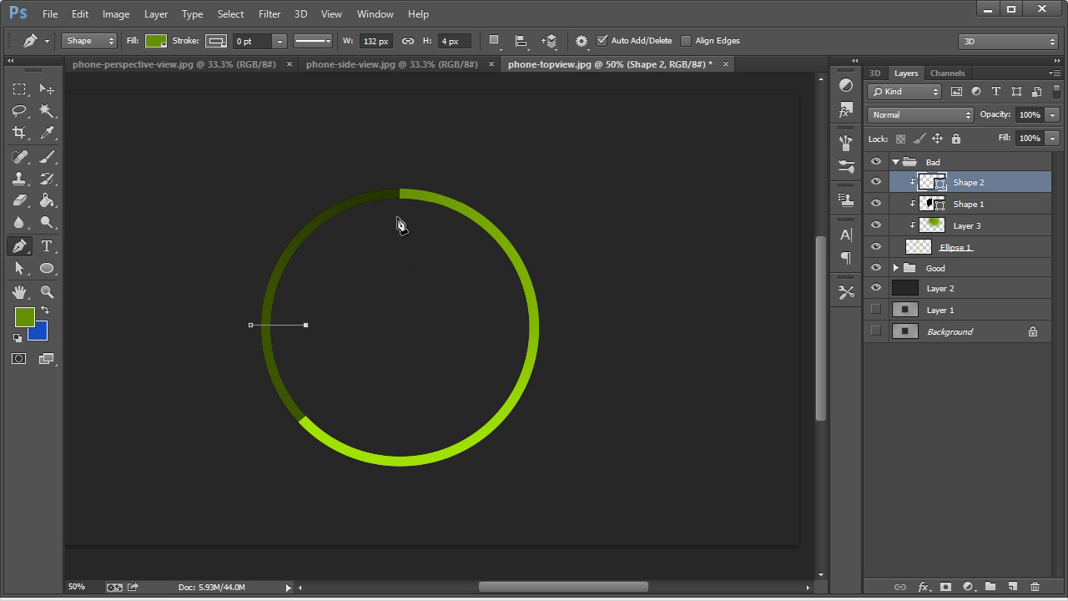
{"action": "left_click_drag", "start_coordinate": [399, 204], "coordinate": [399, 177]}
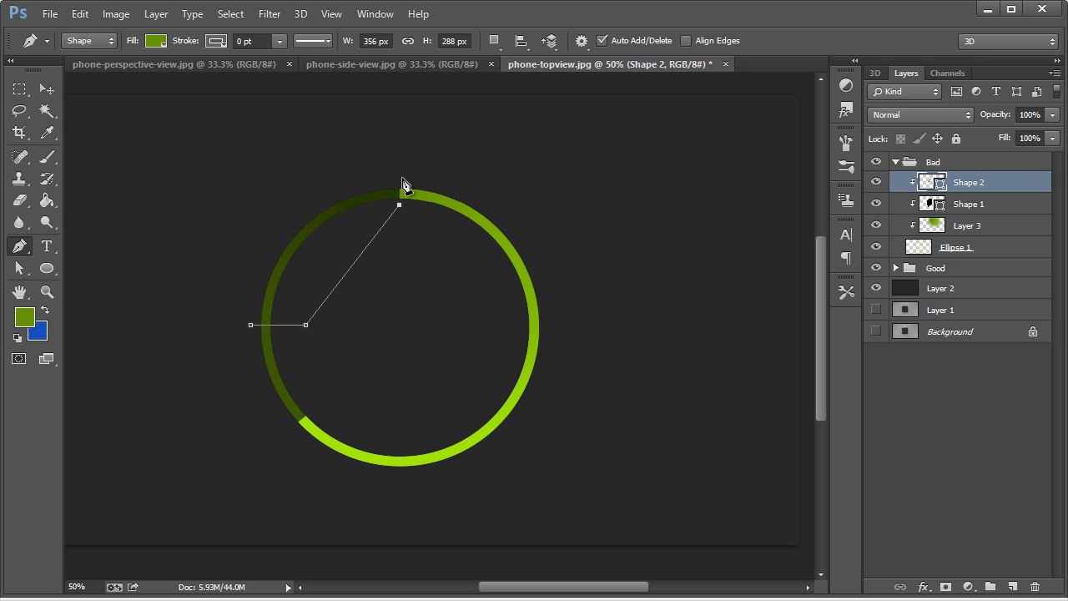
{"action": "left_click", "coordinate": [251, 324]}
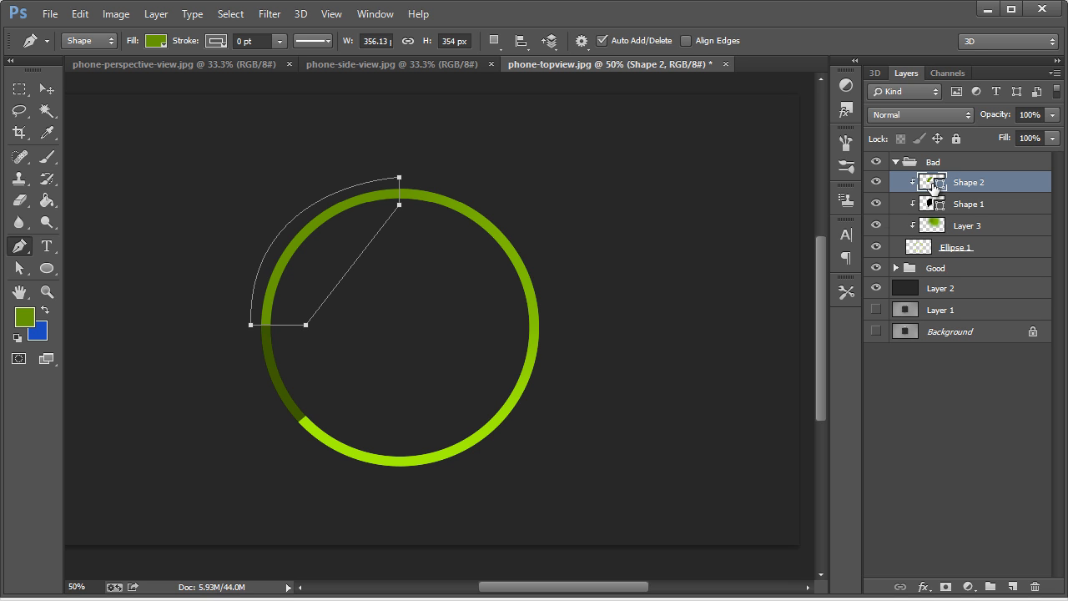
Change the fill colour of the new Shape 2 to black
{"action": "double_click", "coordinate": [930, 183]}
{"action": "left_click_drag", "start_coordinate": [668, 512], "coordinate": [634, 552]}
{"action": "left_click", "coordinate": [1020, 325]}
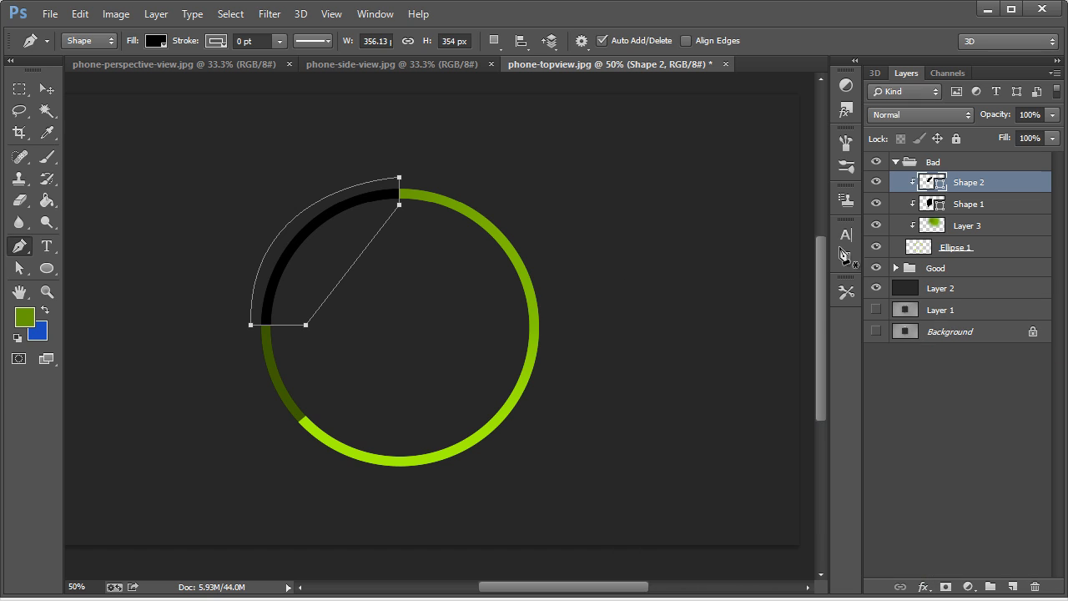
Merge Shape 2, Shape 1, Layer 3 and Ellipse 1 in the Bad group into a single layer
{"action": "left_click", "coordinate": [971, 207]}
{"action": "left_click", "coordinate": [972, 226]}
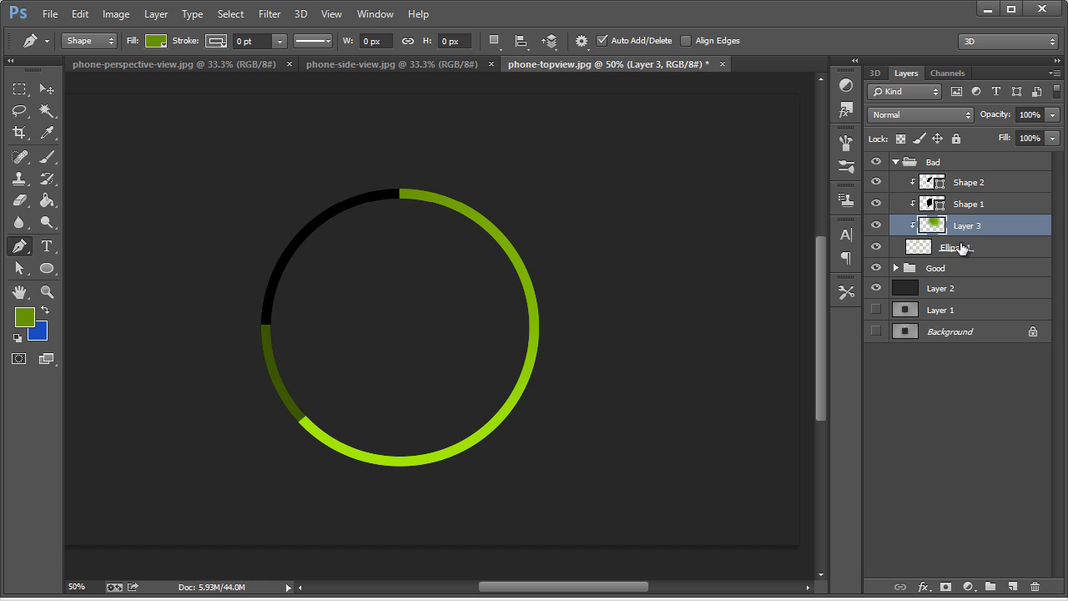
{"action": "left_click", "coordinate": [962, 247]}
{"action": "left_click", "coordinate": [969, 232]}
{"action": "left_click", "coordinate": [876, 227]}
{"action": "left_click", "coordinate": [876, 227]}
{"action": "left_click", "coordinate": [976, 248]}
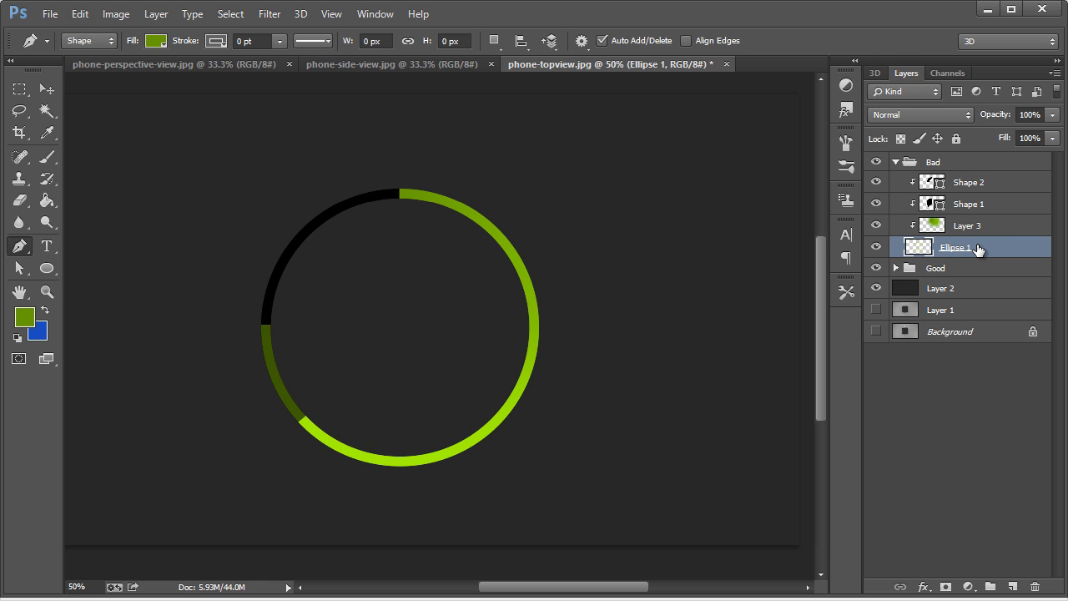
{"action": "left_click", "coordinate": [970, 183], "text": "shift"}
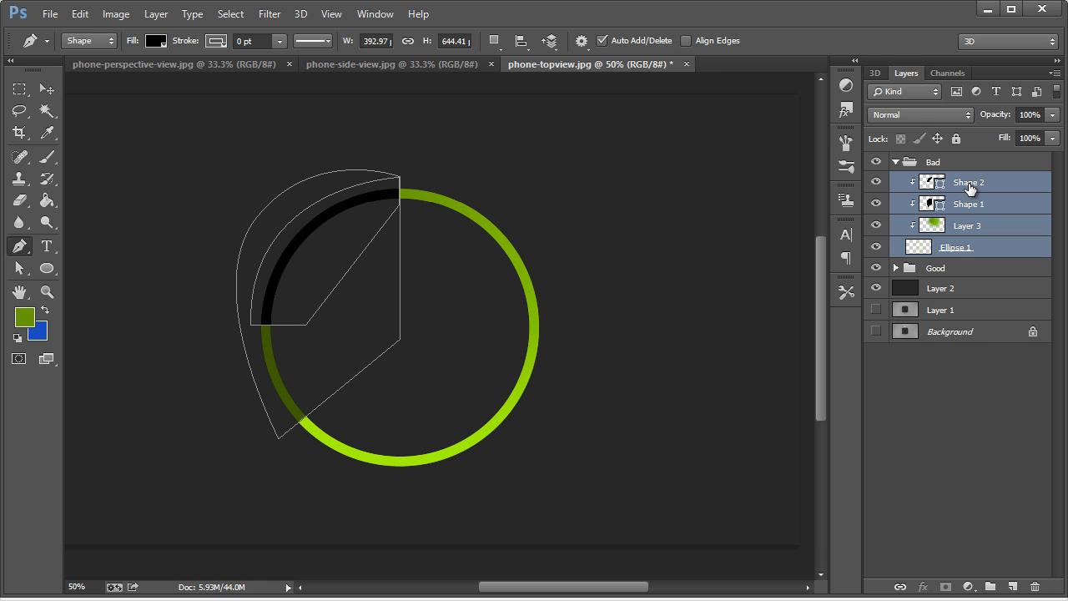
{"action": "key", "text": "ctrl+e"}
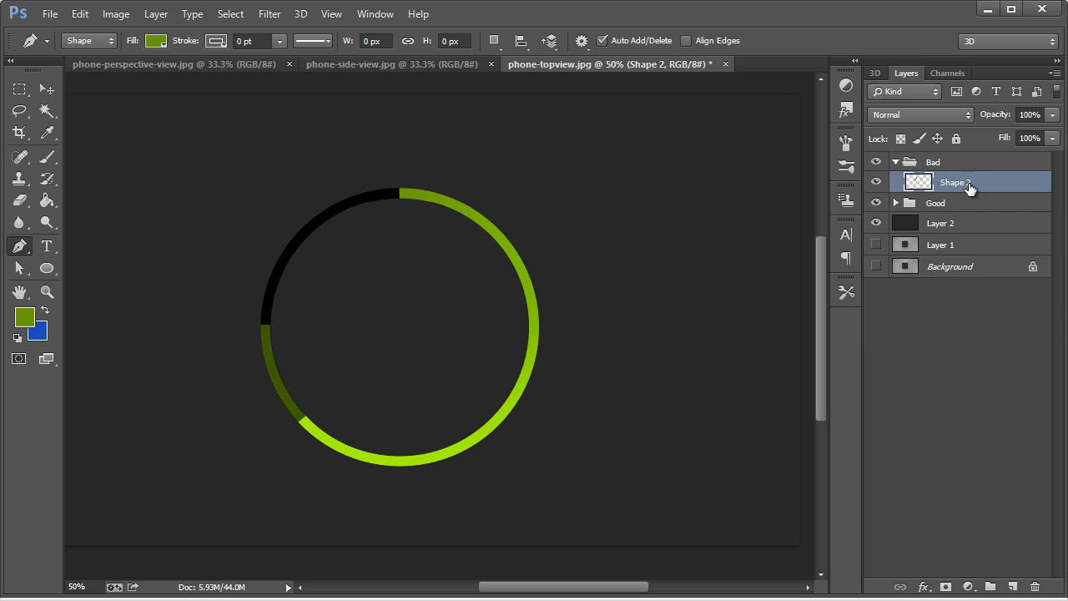
Try recolouring the merged ring red in Hue/Saturation with a hue of -98
{"action": "left_click", "coordinate": [116, 14]}
{"action": "mouse_move", "coordinate": [189, 58]}
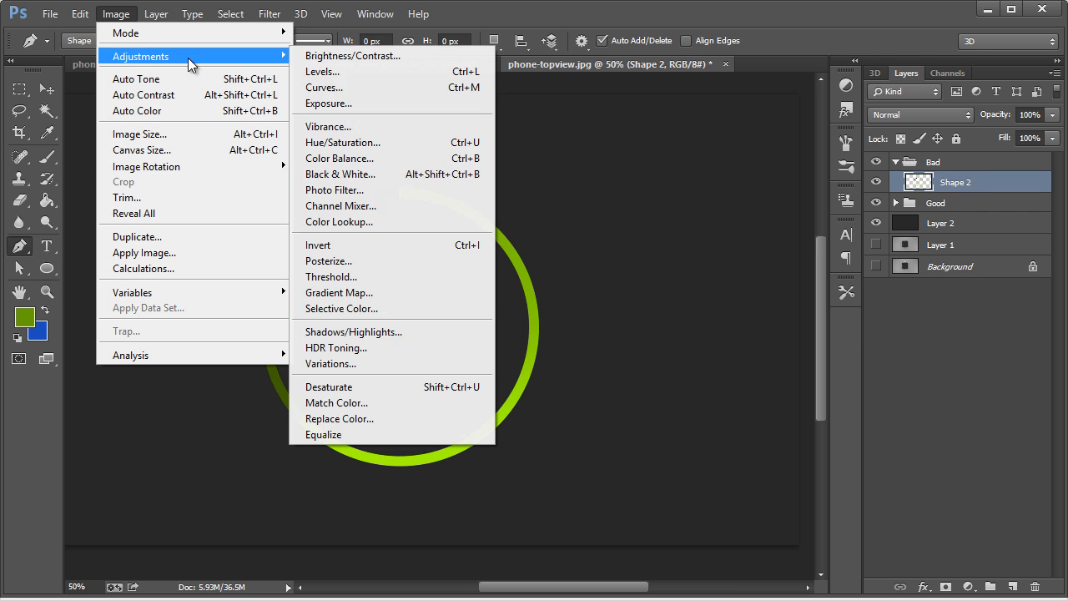
{"action": "left_click", "coordinate": [347, 142]}
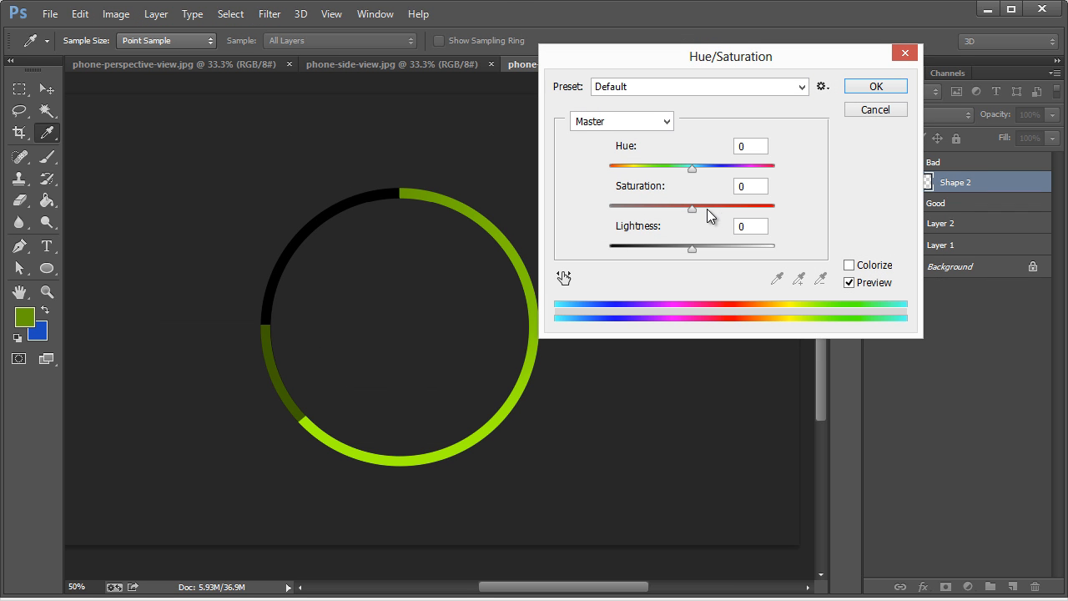
{"action": "left_click_drag", "start_coordinate": [697, 169], "coordinate": [638, 173]}
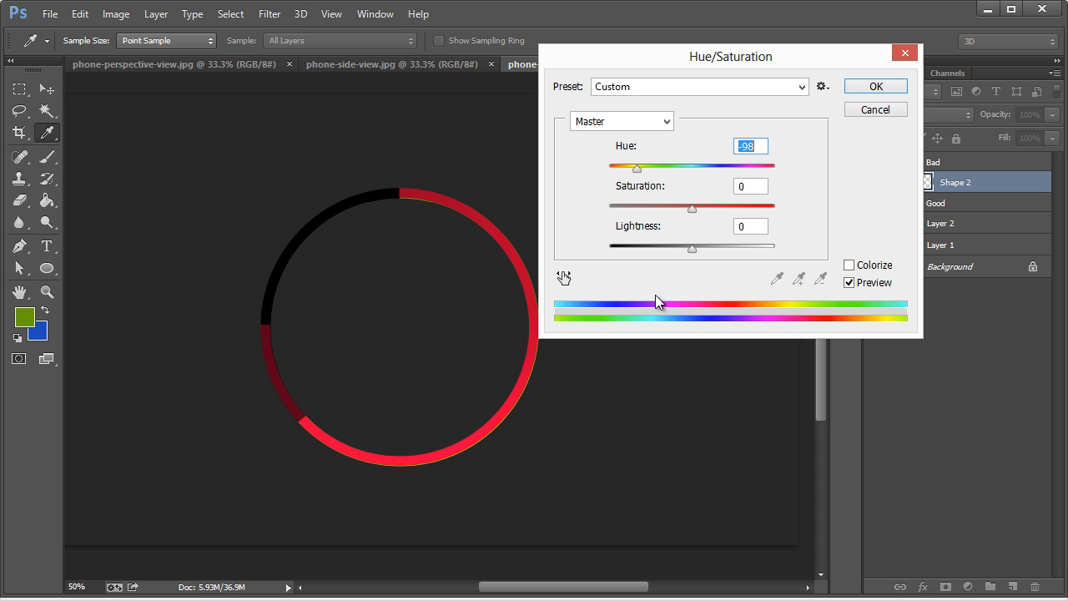
{"action": "left_click_drag", "start_coordinate": [757, 64], "coordinate": [791, 200]}
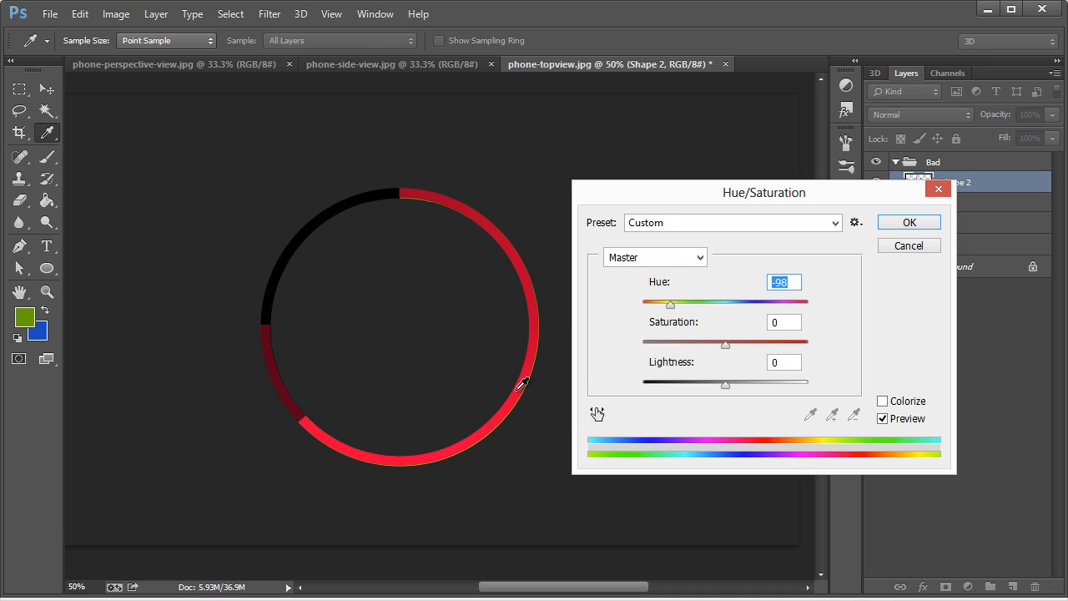
Try colorizing the merged ring with hue 0 and saturation 61, and discard the Hue/Saturation adjustment
{"action": "left_click", "coordinate": [882, 400]}
{"action": "mouse_move", "coordinate": [682, 304]}
{"action": "left_mouse_down"}
{"action": "mouse_move", "coordinate": [751, 307]}
{"action": "mouse_move", "coordinate": [685, 304]}
{"action": "left_mouse_up"}
{"action": "left_click_drag", "start_coordinate": [723, 339], "coordinate": [743, 342]}
{"action": "left_click_drag", "start_coordinate": [684, 304], "coordinate": [641, 307]}
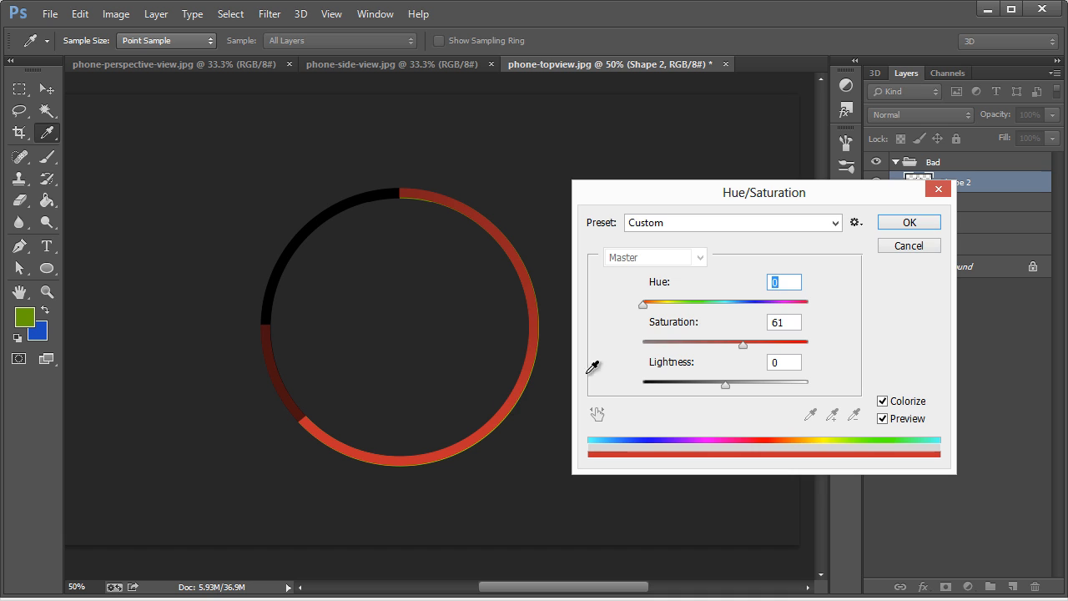
{"action": "left_click", "coordinate": [911, 247]}
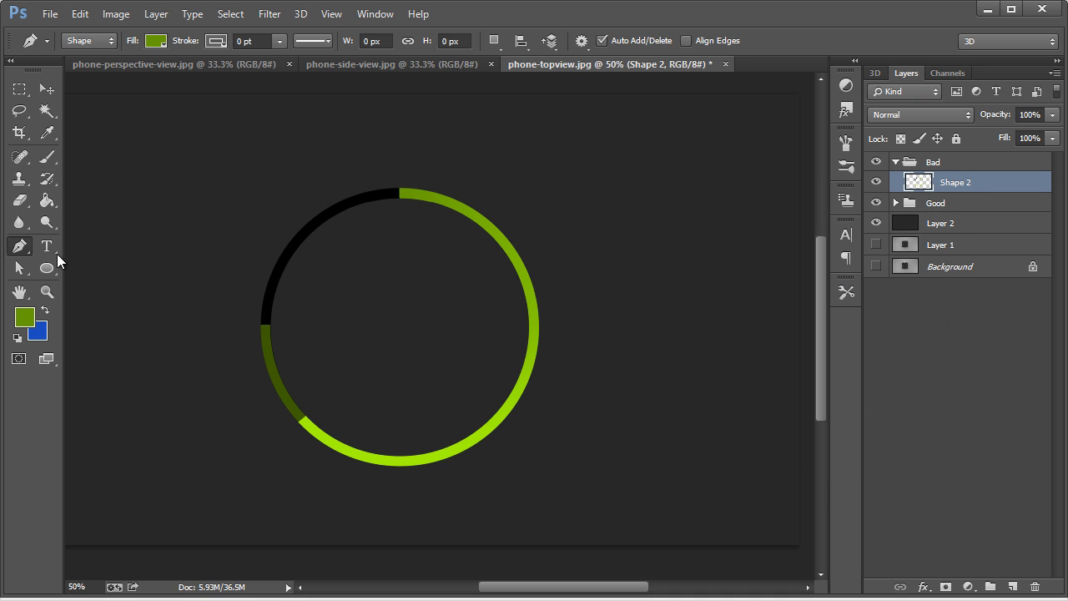
Examine the edges of the merged ring's lower-right arc close up and at 100%
{"action": "left_click", "coordinate": [53, 271]}
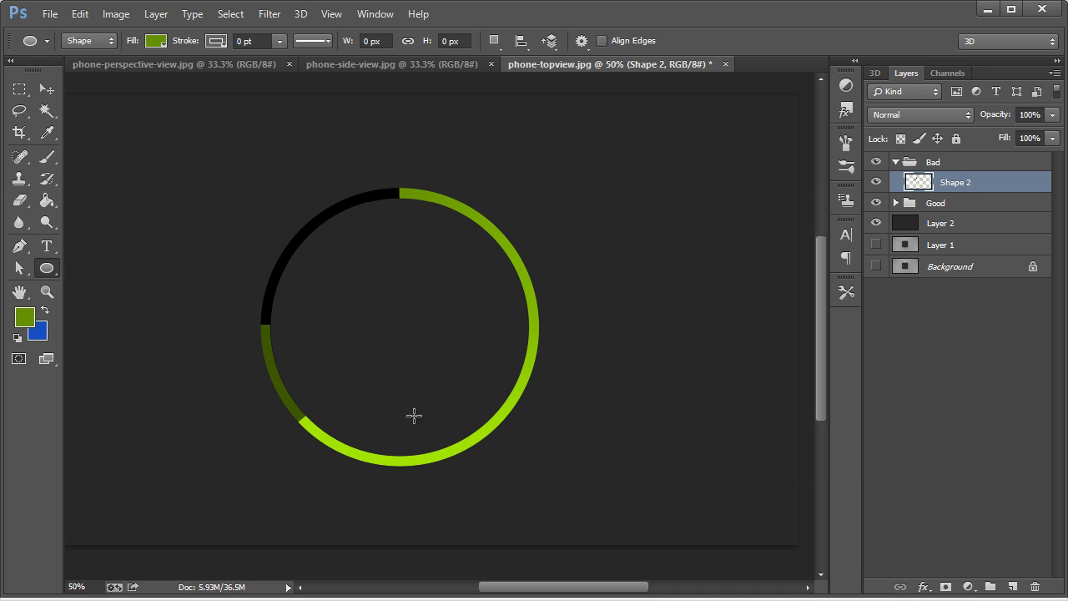
{"action": "left_click", "coordinate": [46, 292]}
{"action": "left_click_drag", "start_coordinate": [508, 441], "coordinate": [574, 387]}
{"action": "scroll", "coordinate": [574, 388], "scroll_direction": "up", "scroll_amount": 1}
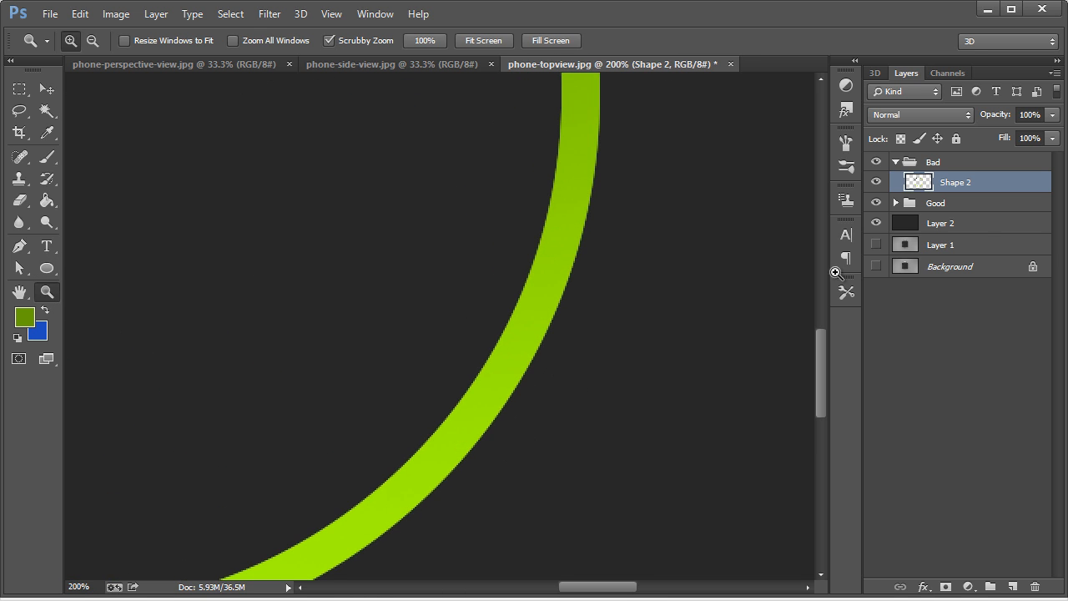
{"action": "right_click", "coordinate": [536, 264]}
{"action": "left_click", "coordinate": [587, 371]}
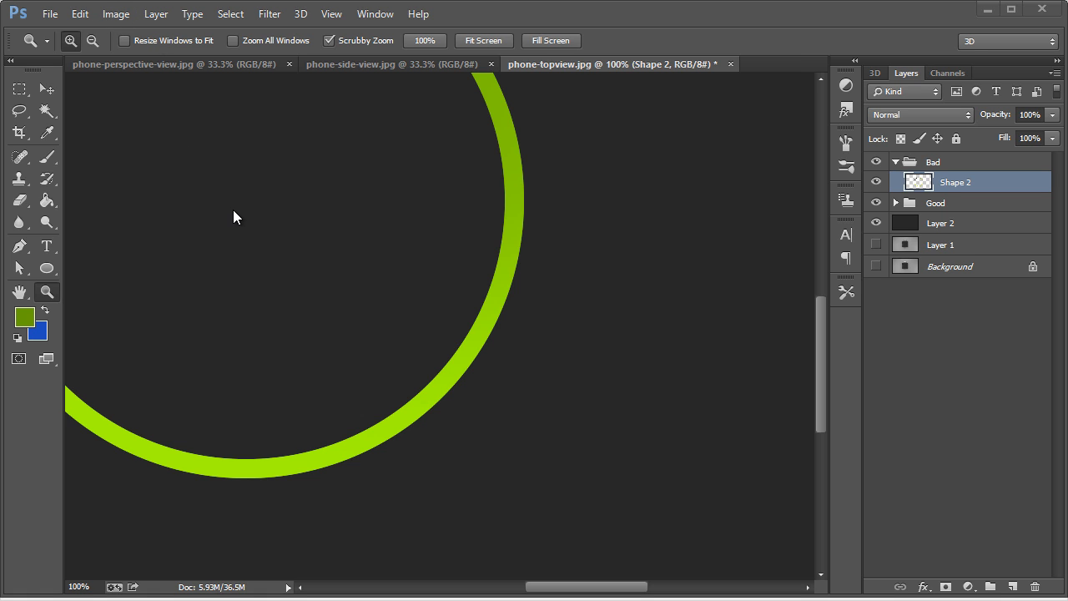
Recolour the merged ring in the Bad group red using Hue/Saturation with a hue of -88
{"action": "left_click", "coordinate": [116, 14]}
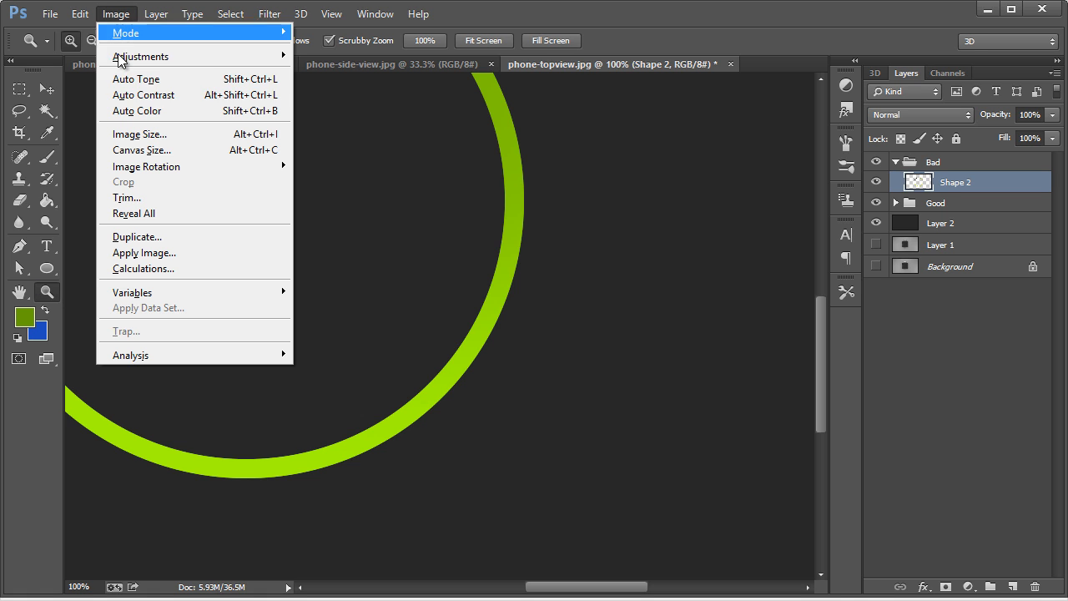
{"action": "mouse_move", "coordinate": [146, 56]}
{"action": "left_click", "coordinate": [377, 144]}
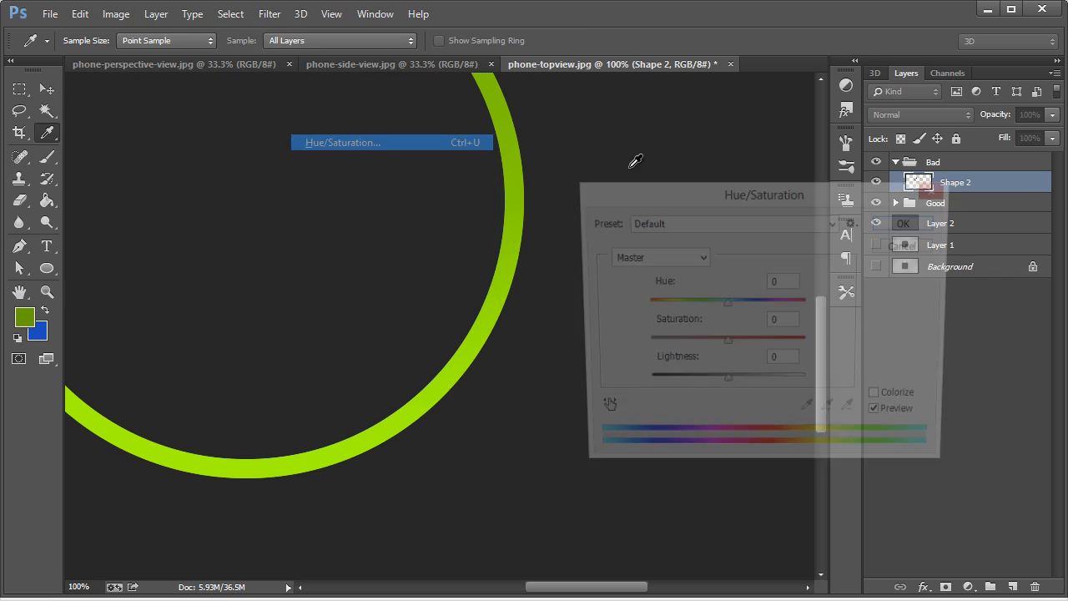
{"action": "left_click_drag", "start_coordinate": [727, 306], "coordinate": [674, 309]}
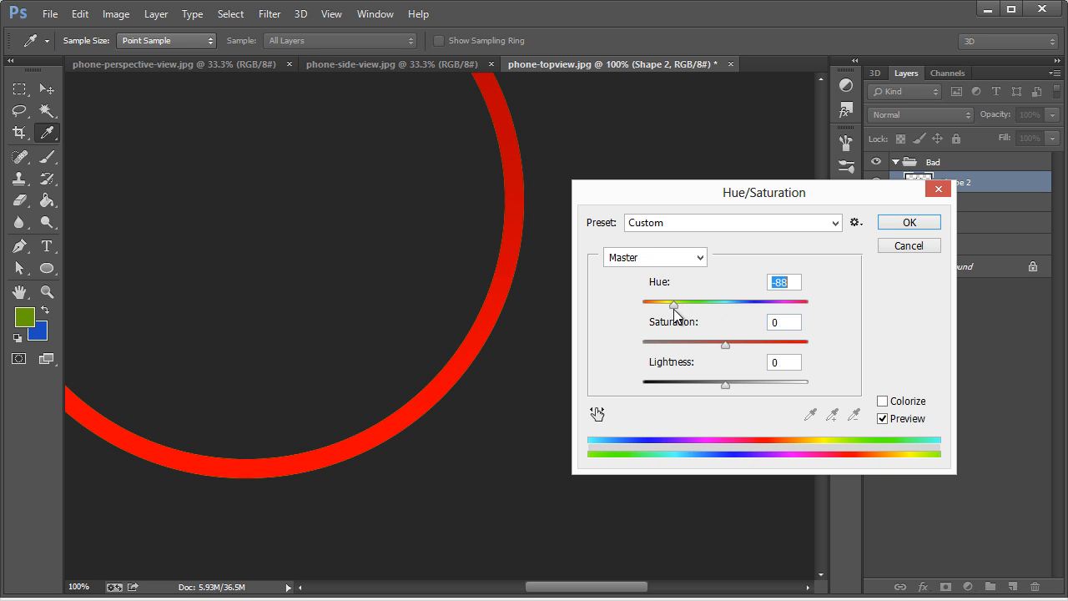
{"action": "left_click", "coordinate": [920, 222]}
Hide the Bad group and merge the Good group's Shape 1, Layer 3 and Ellipse 1 into a single Good layer
{"action": "key", "text": "z"}
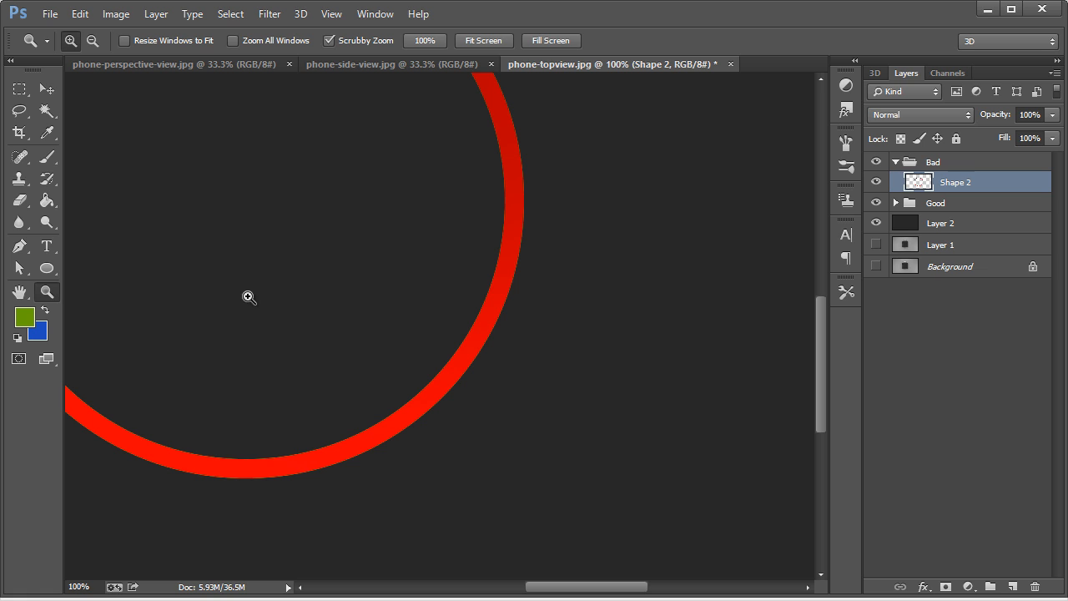
{"action": "right_click", "coordinate": [125, 279]}
{"action": "left_click", "coordinate": [267, 387]}
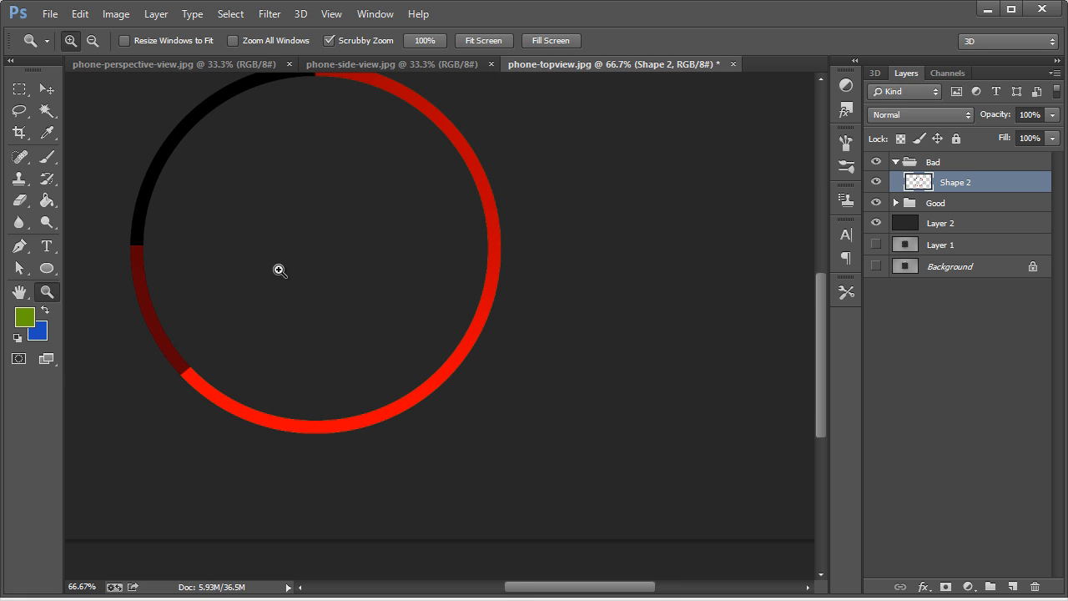
{"action": "left_click_drag", "start_coordinate": [572, 586], "coordinate": [560, 587]}
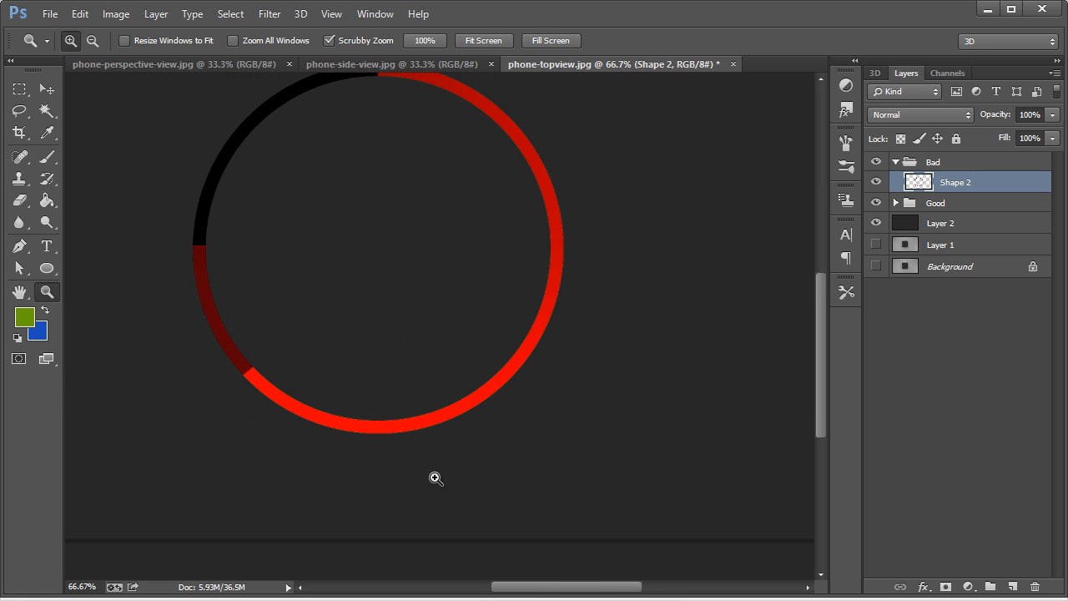
{"action": "scroll", "coordinate": [432, 471], "scroll_direction": "up", "scroll_amount": 3}
{"action": "scroll", "coordinate": [443, 416], "scroll_direction": "up", "scroll_amount": 1}
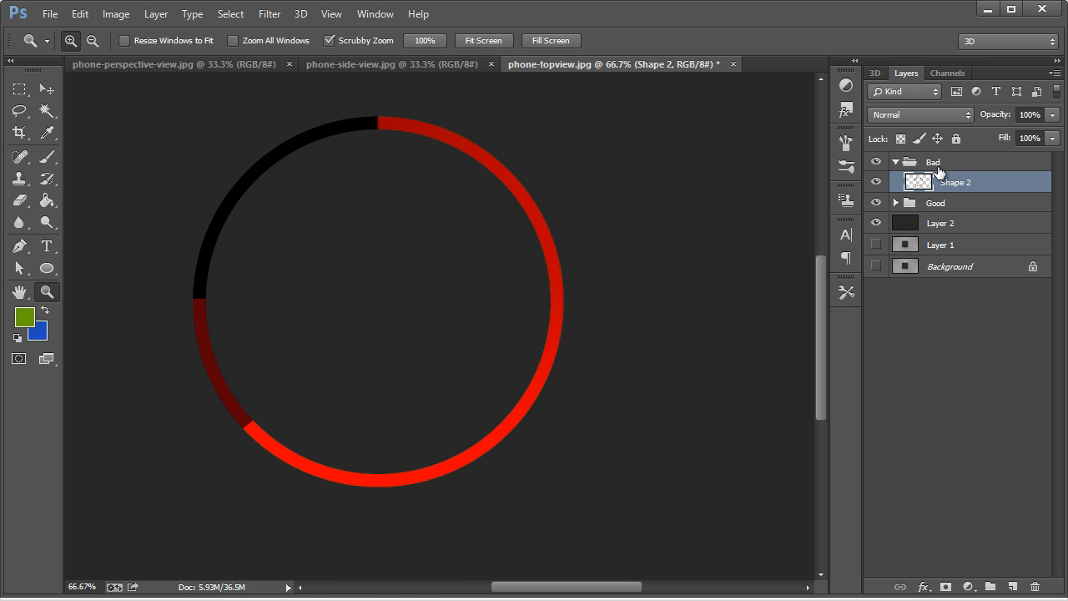
{"action": "left_click", "coordinate": [896, 203]}
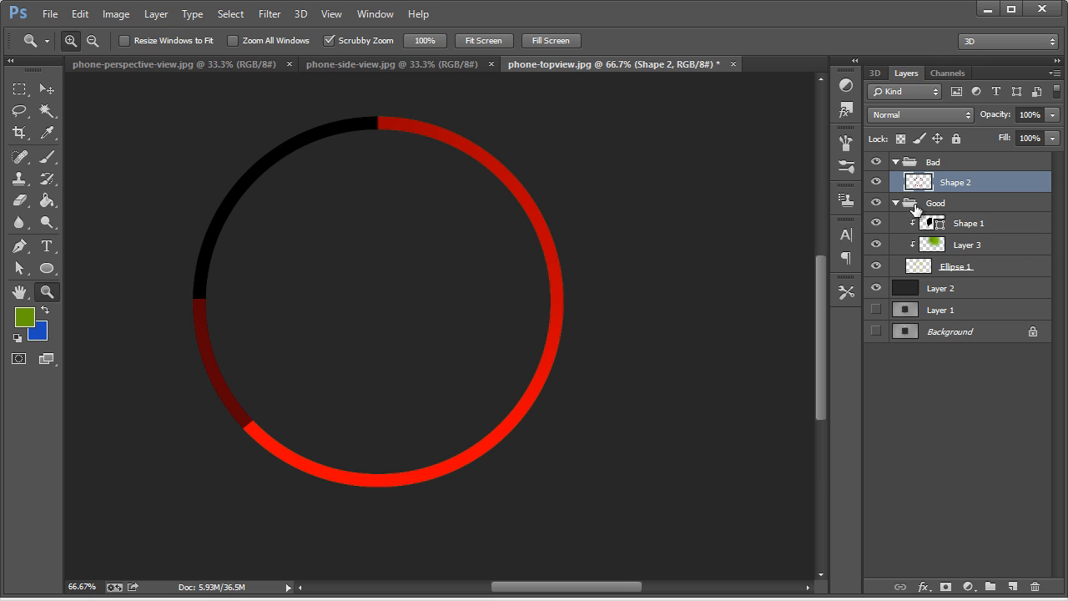
{"action": "left_click", "coordinate": [965, 227]}
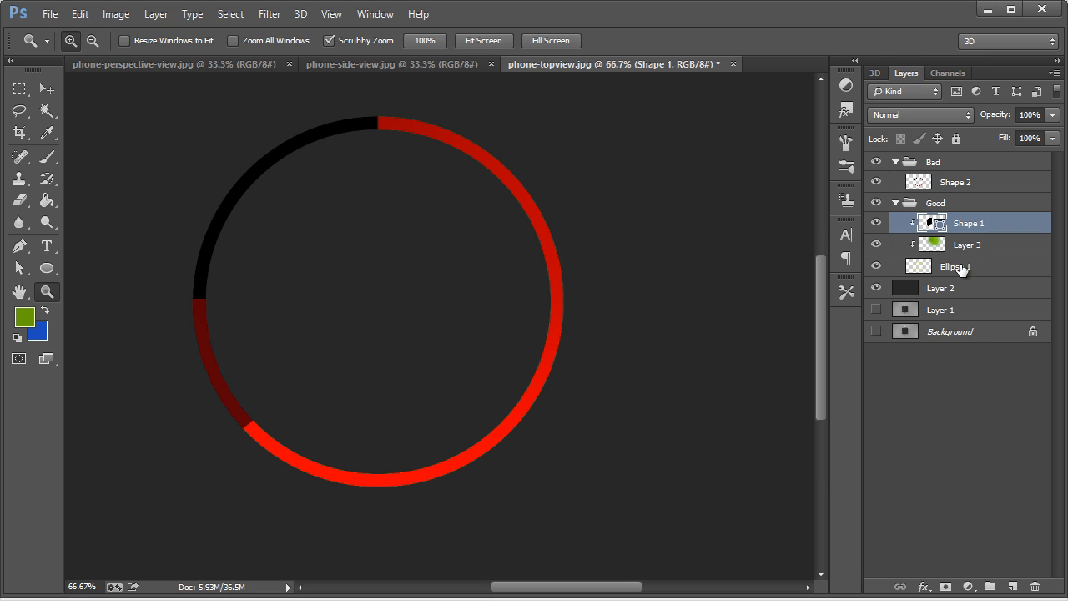
{"action": "left_click", "coordinate": [875, 163]}
{"action": "left_click", "coordinate": [935, 205]}
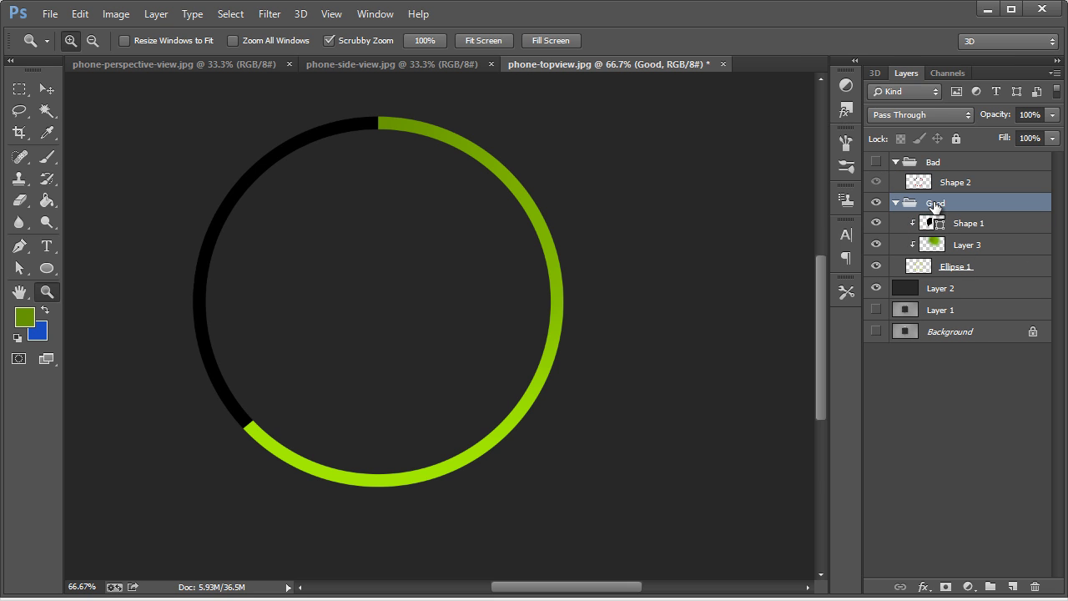
{"action": "key", "text": "ctrl+e"}
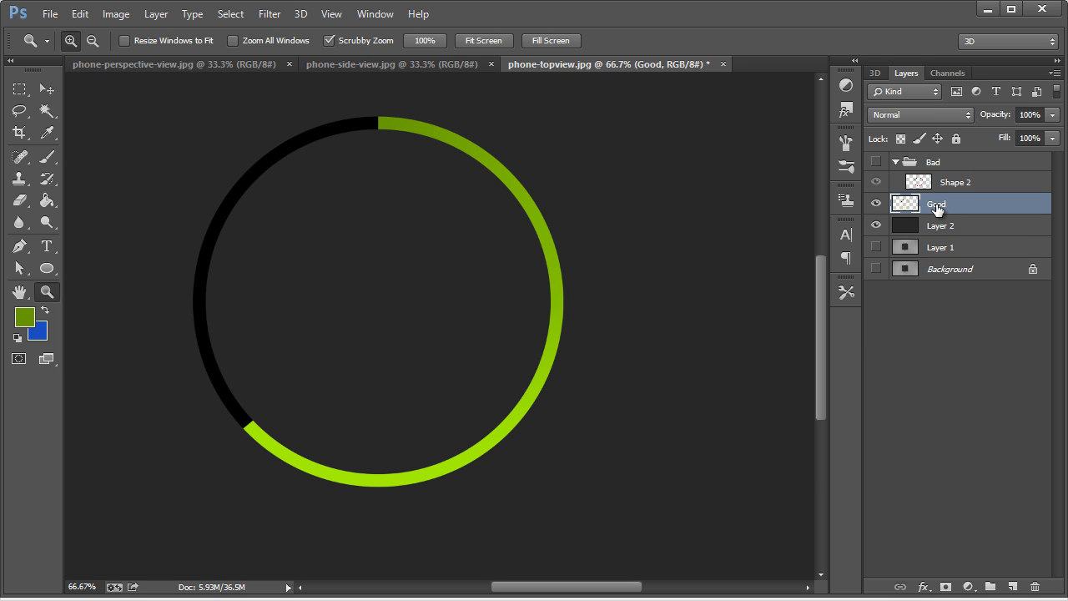
Show the Bad group again and merge it into a single Bad layer
{"action": "left_click", "coordinate": [933, 164]}
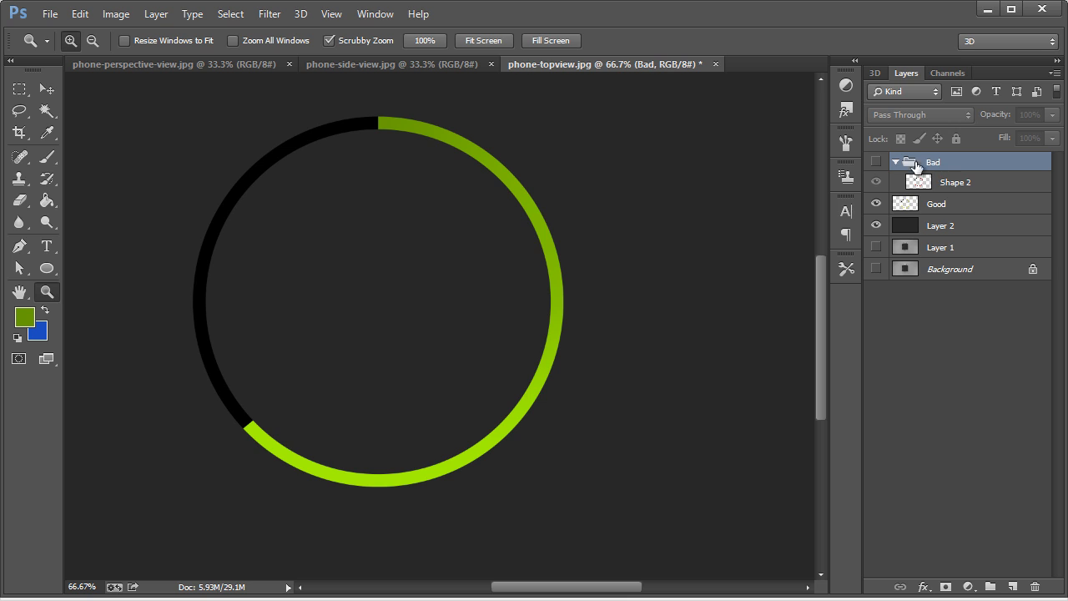
{"action": "left_click", "coordinate": [875, 161]}
{"action": "key", "text": "ctrl+e"}
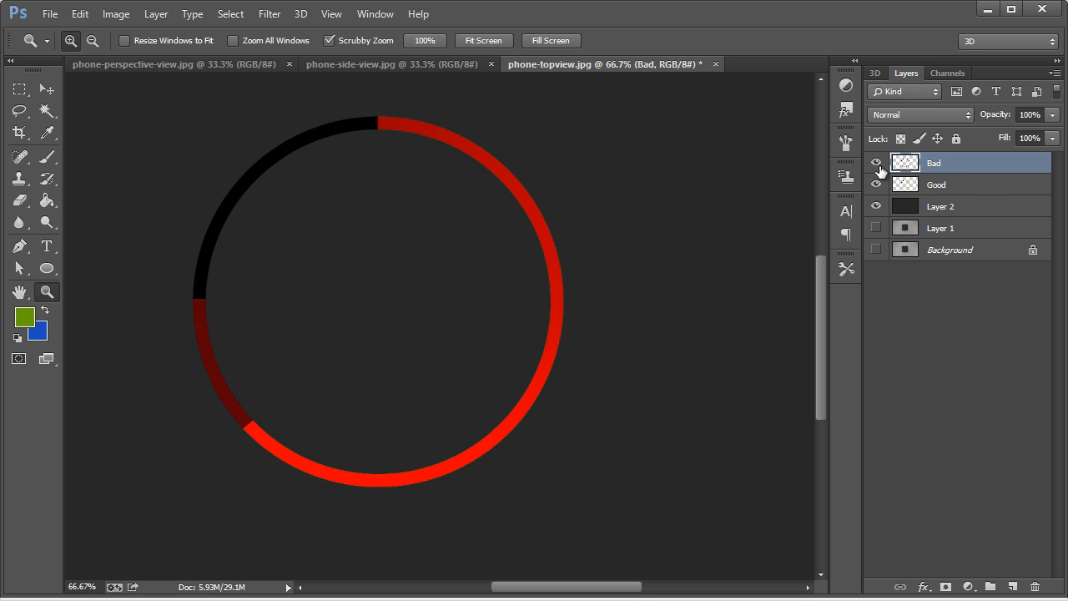
{"action": "left_click", "coordinate": [877, 167]}
{"action": "left_click", "coordinate": [878, 167]}
Copy the Good ring into a new transparent RGB document of 667 × 666 pixels at 72 pixels/inch
{"action": "left_click", "coordinate": [944, 187]}
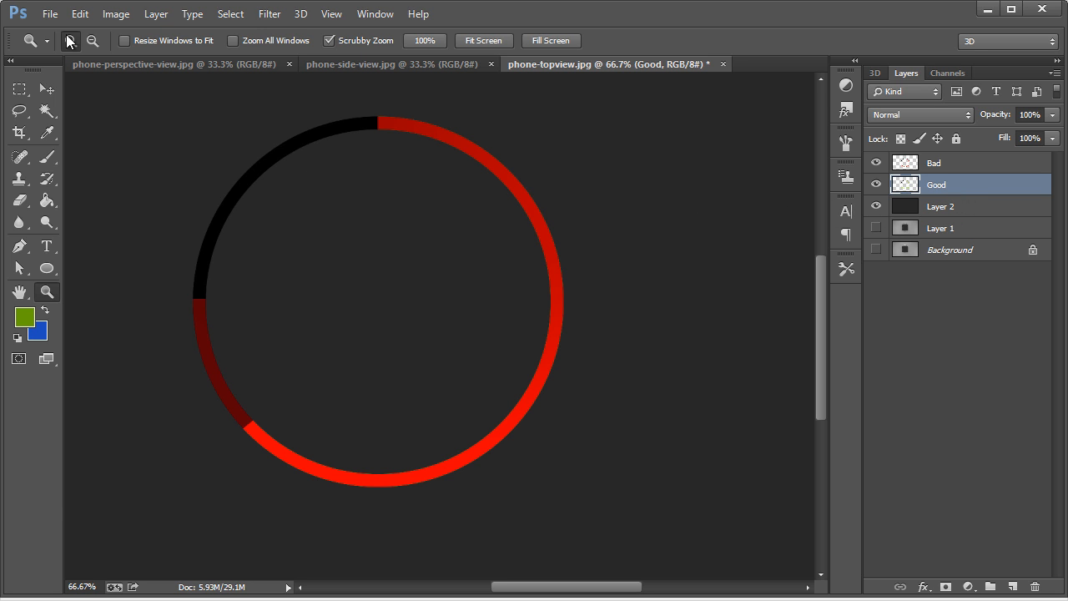
{"action": "key", "text": "alt+f"}
{"action": "key", "text": "Return"}
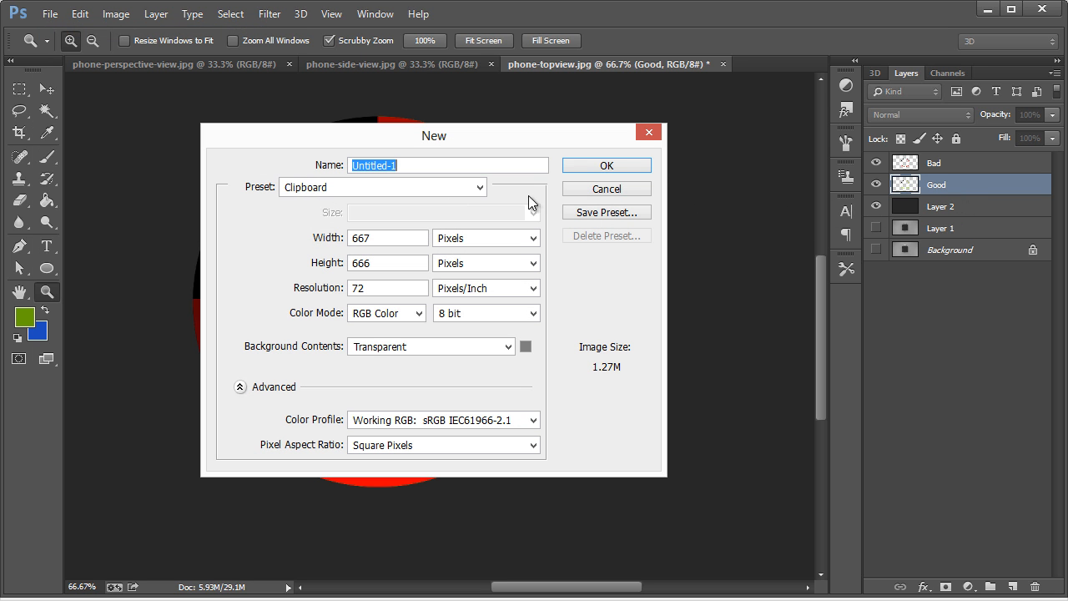
{"action": "left_click", "coordinate": [640, 174]}
{"action": "key", "text": "ctrl+v"}
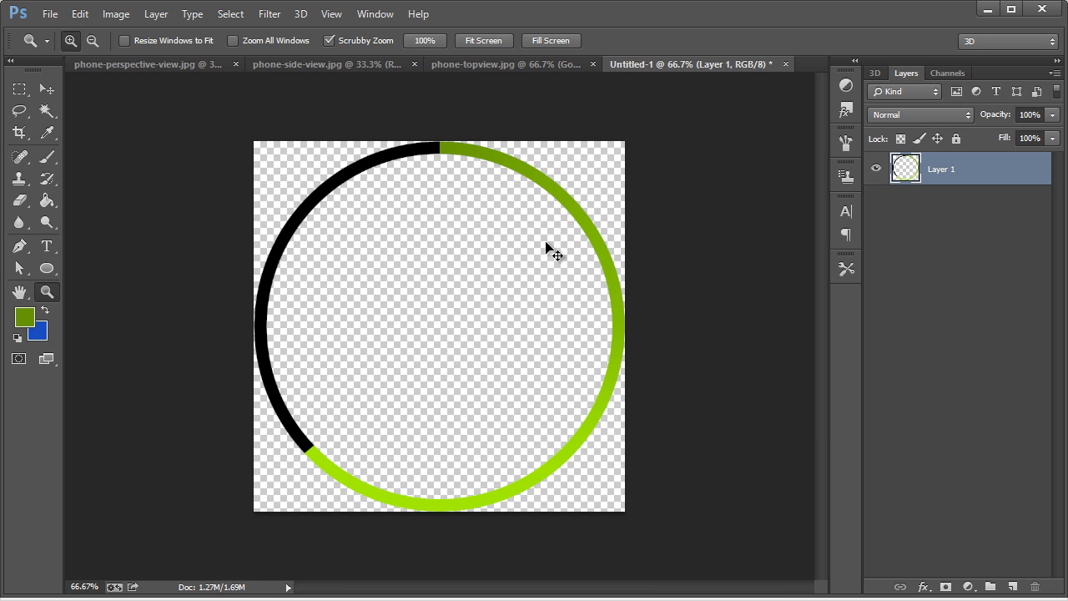
Save the green ring document as ringgood.psd, replacing the existing file
{"action": "key", "text": "ctrl+s"}
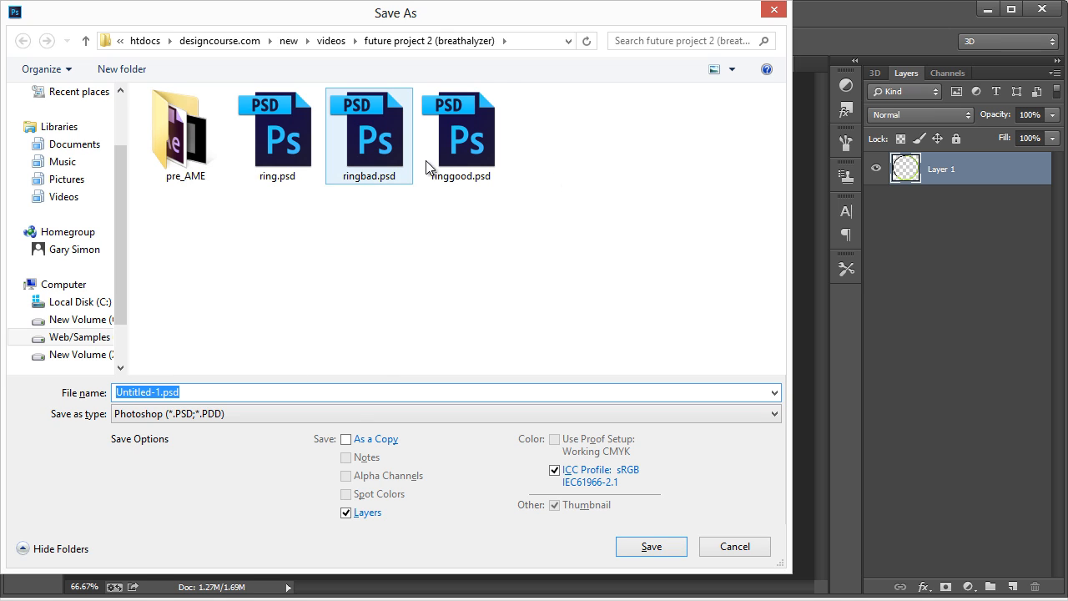
{"action": "double_click", "coordinate": [464, 164]}
{"action": "left_click", "coordinate": [380, 164]}
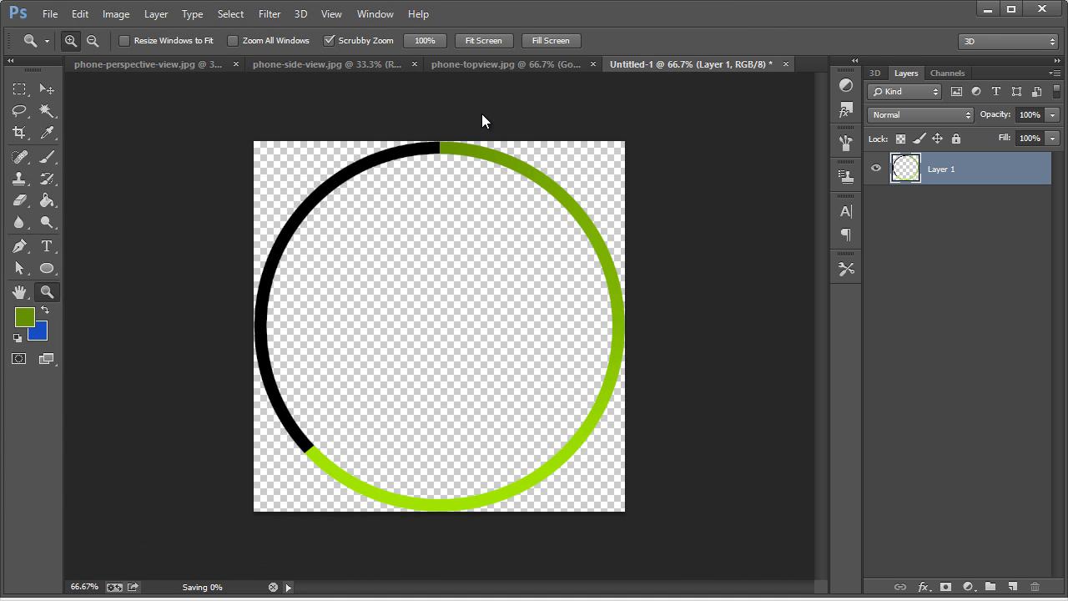
Hide the Good layer in phone-topview.jpg and copy the Bad ring into a new transparent document
{"action": "left_click", "coordinate": [449, 65]}
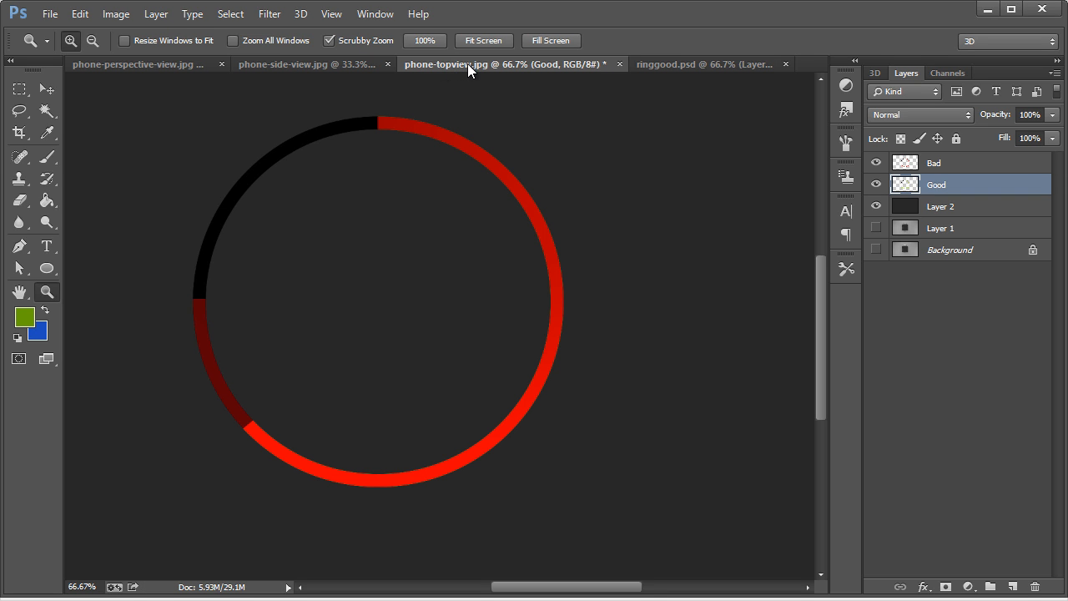
{"action": "left_click", "coordinate": [875, 185]}
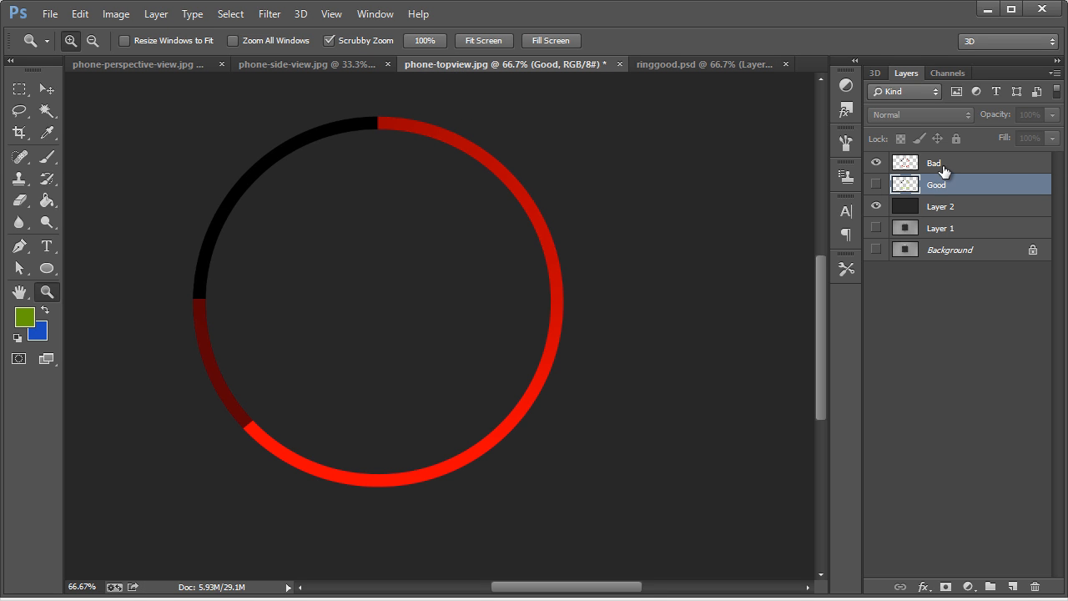
{"action": "left_click", "coordinate": [937, 167]}
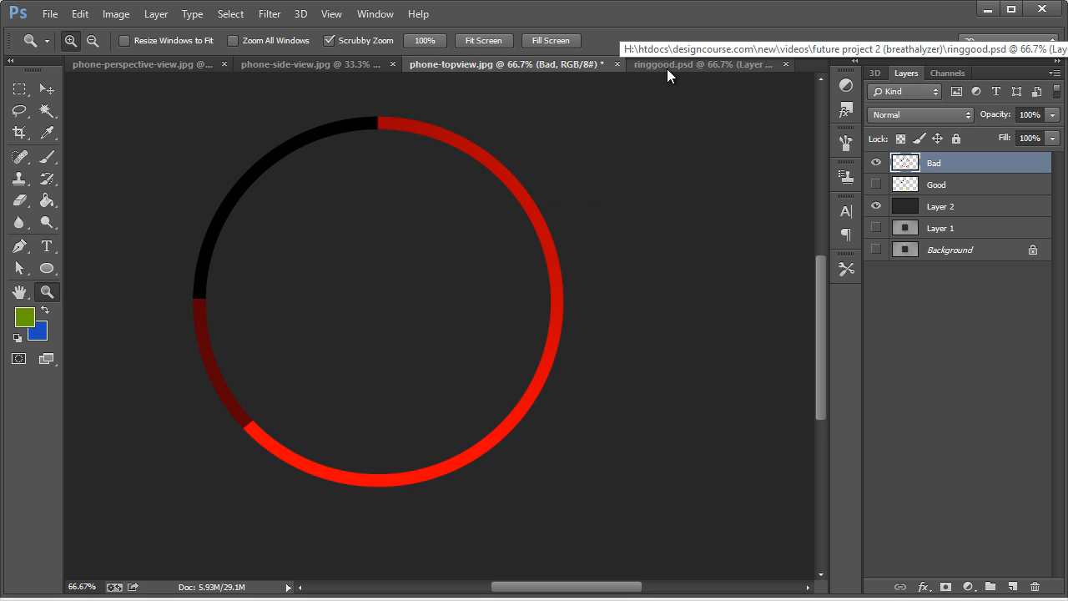
{"action": "key", "text": "ctrl+n"}
{"action": "key", "text": "Return"}
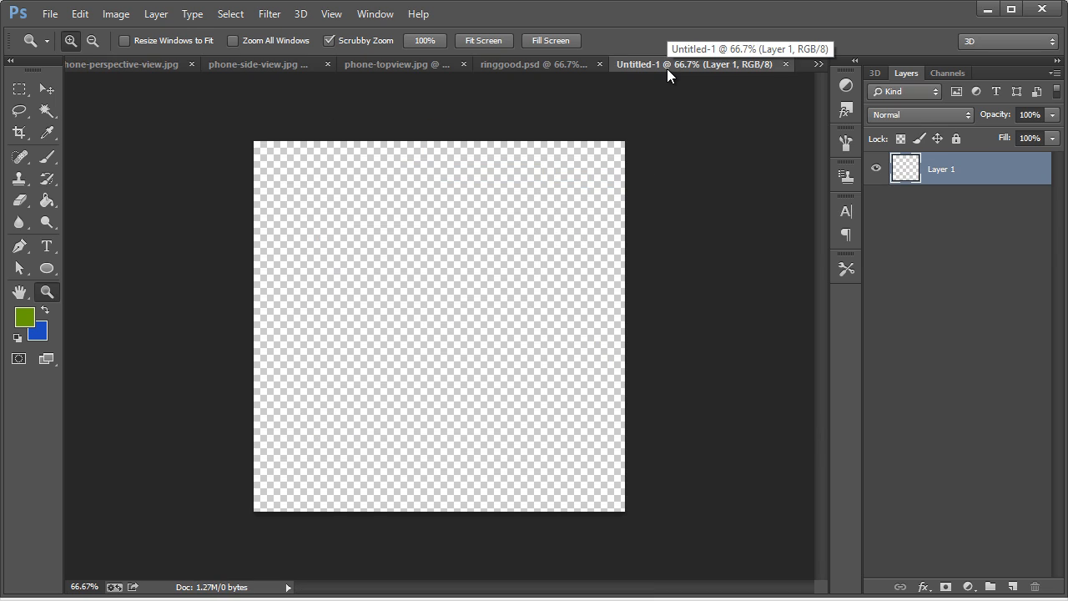
{"action": "key", "text": "ctrl+v"}
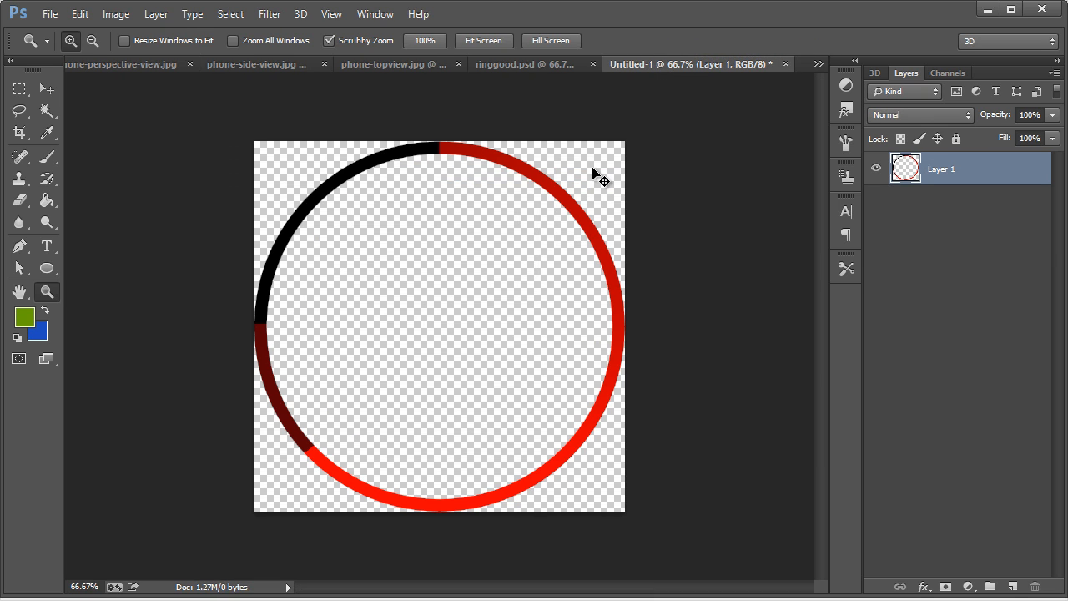
Save the red ring document as ringbad.psd, replacing the existing file
{"action": "key", "text": "ctrl+alt+shift+s"}
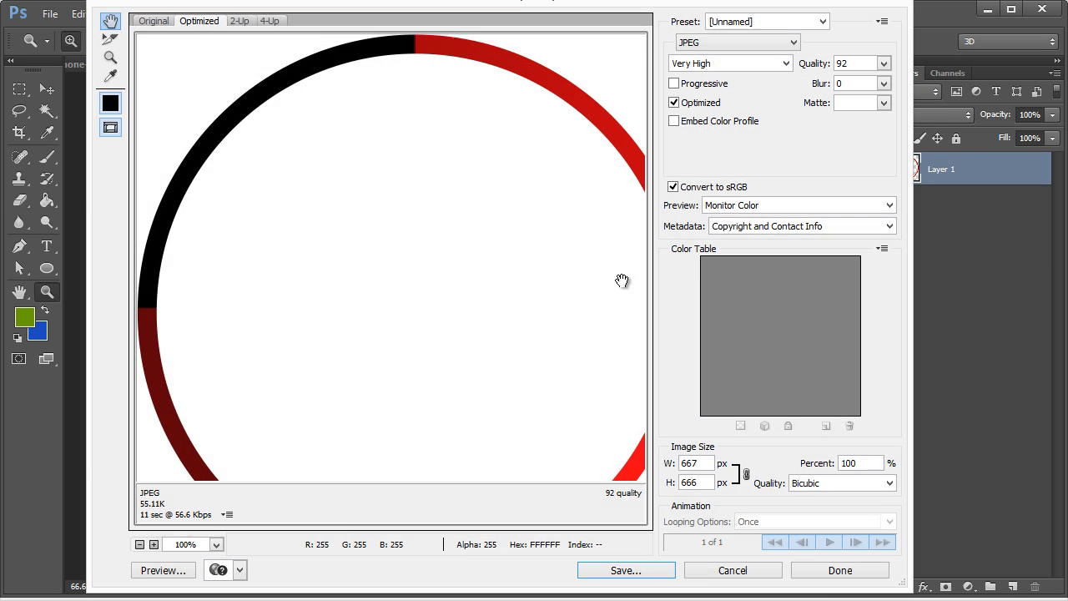
{"action": "left_click", "coordinate": [716, 571]}
{"action": "key", "text": "ctrl+s"}
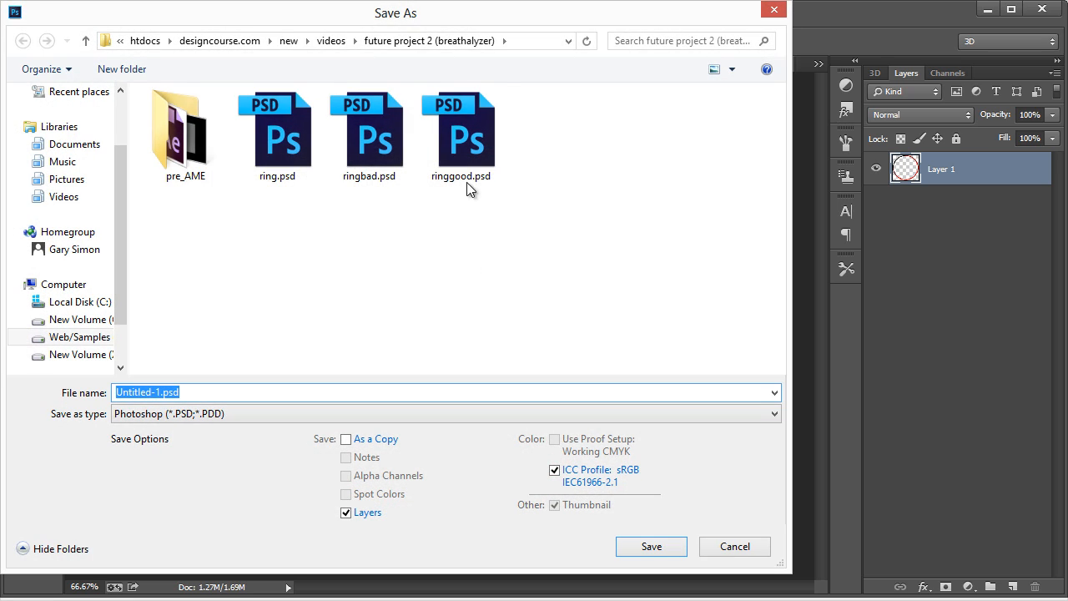
{"action": "double_click", "coordinate": [355, 167]}
{"action": "left_click", "coordinate": [367, 164]}
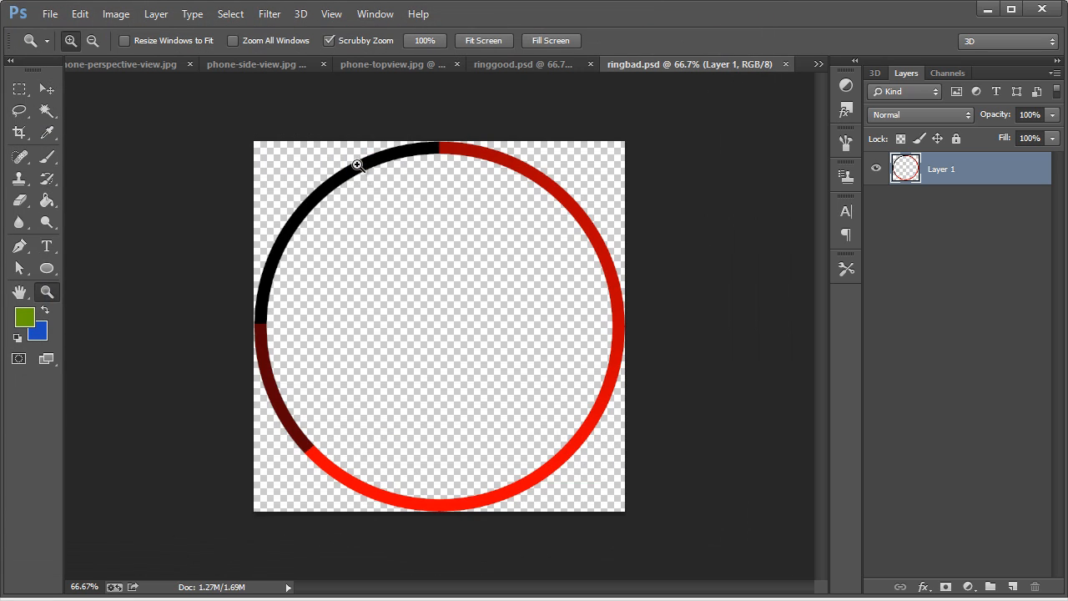
Switch to After Effects and import ringbad.psd and ringgood.psd into the project
{"action": "key", "text": "alt+Tab"}
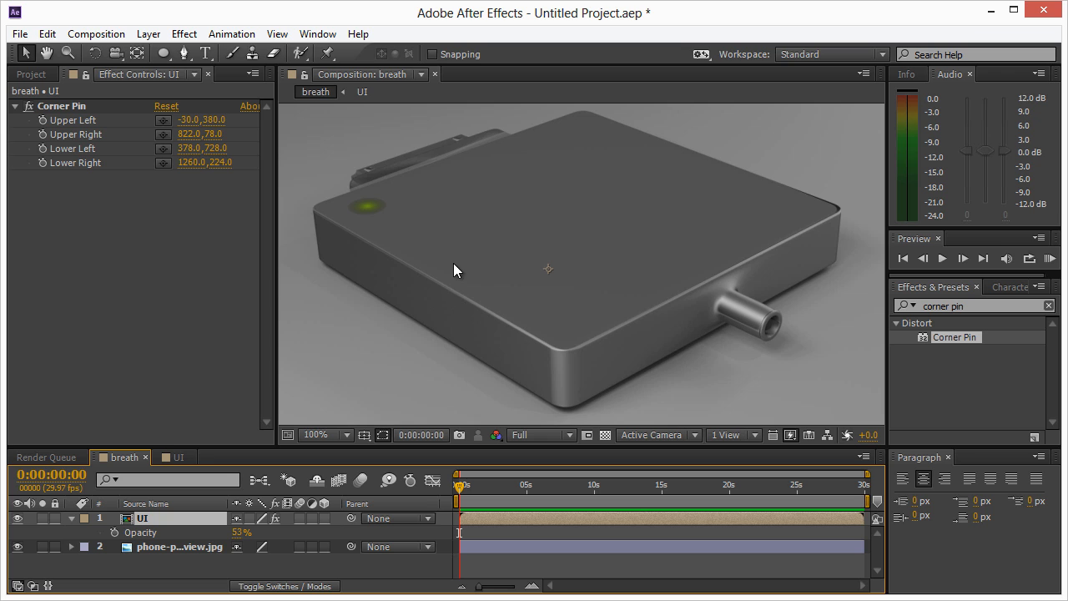
{"action": "left_click", "coordinate": [32, 74]}
{"action": "right_click", "coordinate": [115, 324]}
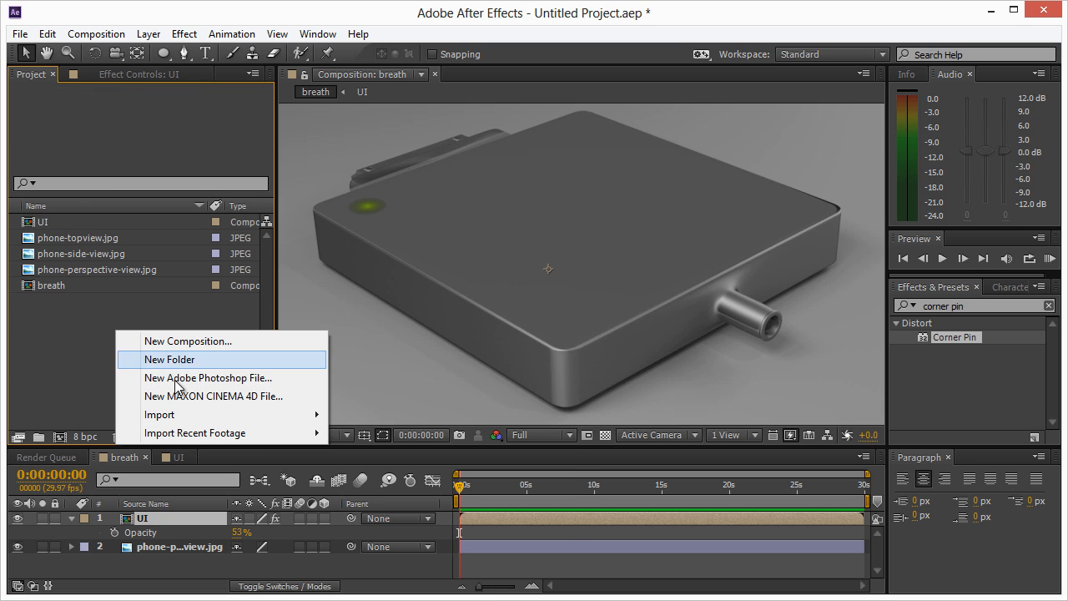
{"action": "mouse_move", "coordinate": [167, 414]}
{"action": "left_click", "coordinate": [364, 415]}
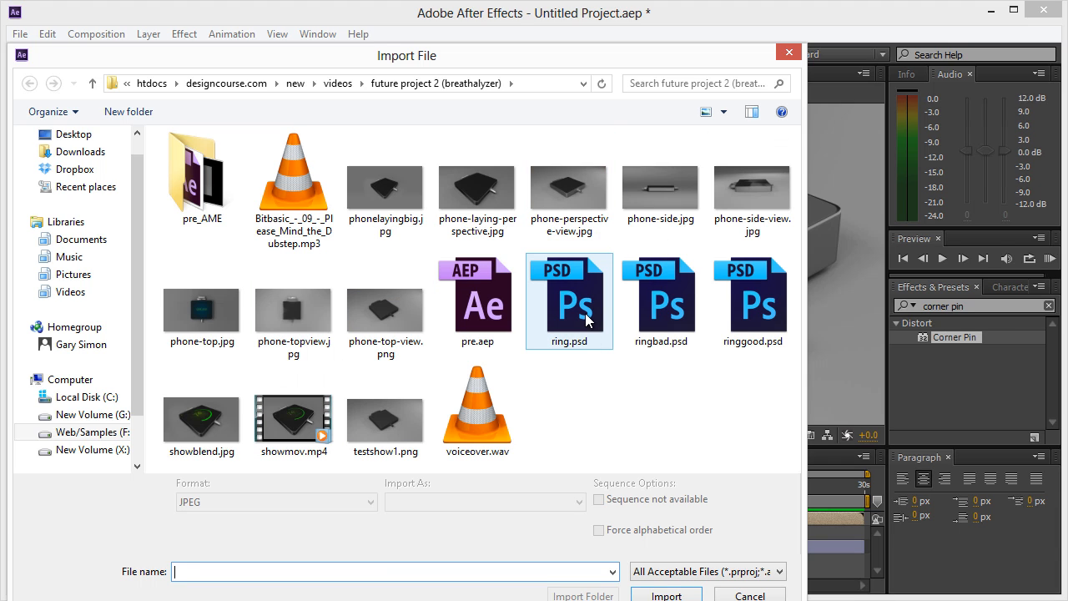
{"action": "left_click", "coordinate": [659, 300]}
{"action": "left_click", "coordinate": [751, 300], "text": "ctrl"}
{"action": "left_click", "coordinate": [666, 595]}
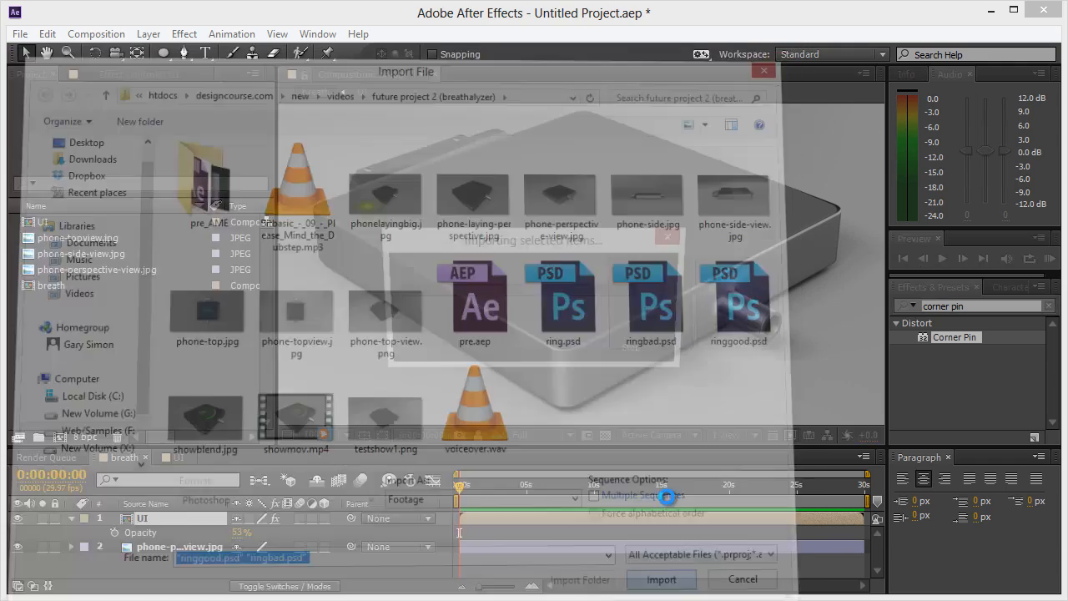
Add ringgood.psd to the UI composition, shrink it proportionally and centre it on the grey rounded square
{"action": "left_click", "coordinate": [177, 454]}
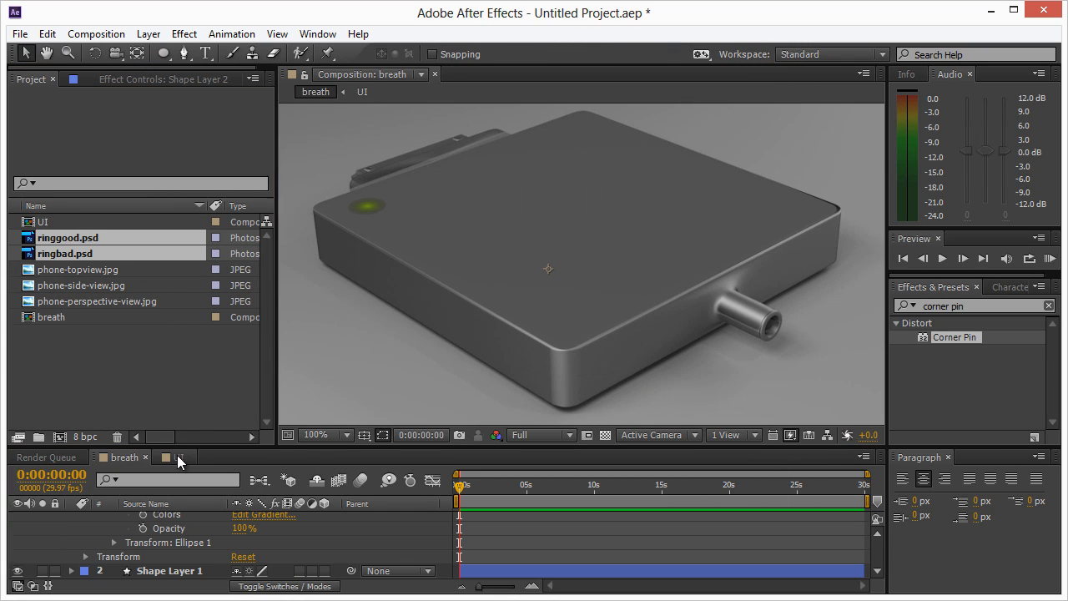
{"action": "left_click", "coordinate": [134, 363]}
{"action": "left_click", "coordinate": [67, 241]}
{"action": "left_click_drag", "start_coordinate": [67, 242], "coordinate": [574, 261]}
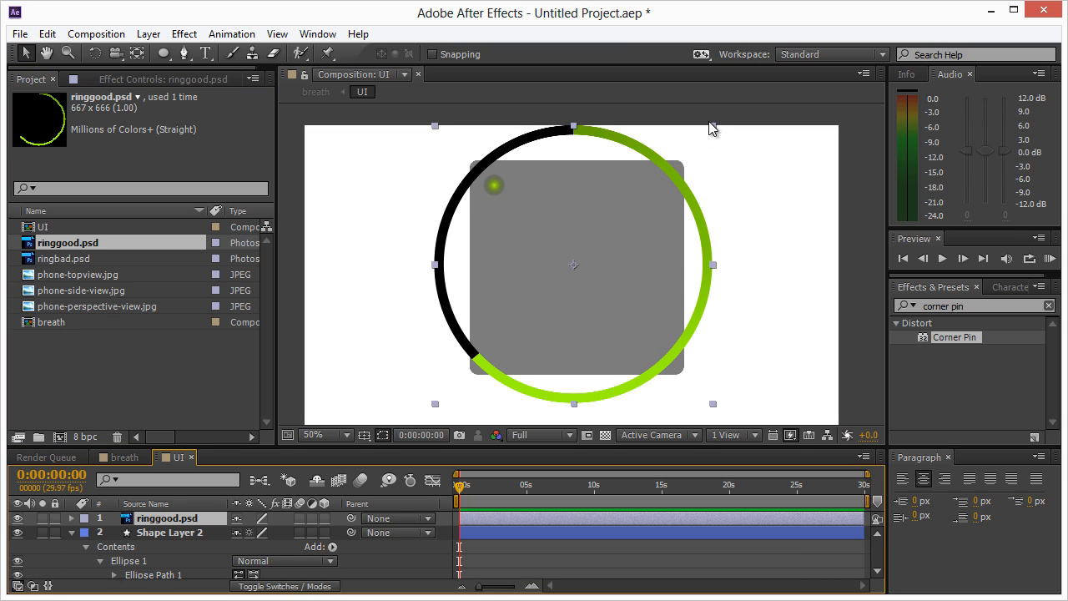
{"action": "left_click_drag", "start_coordinate": [713, 126], "coordinate": [651, 170]}
{"action": "left_click_drag", "start_coordinate": [624, 208], "coordinate": [632, 226]}
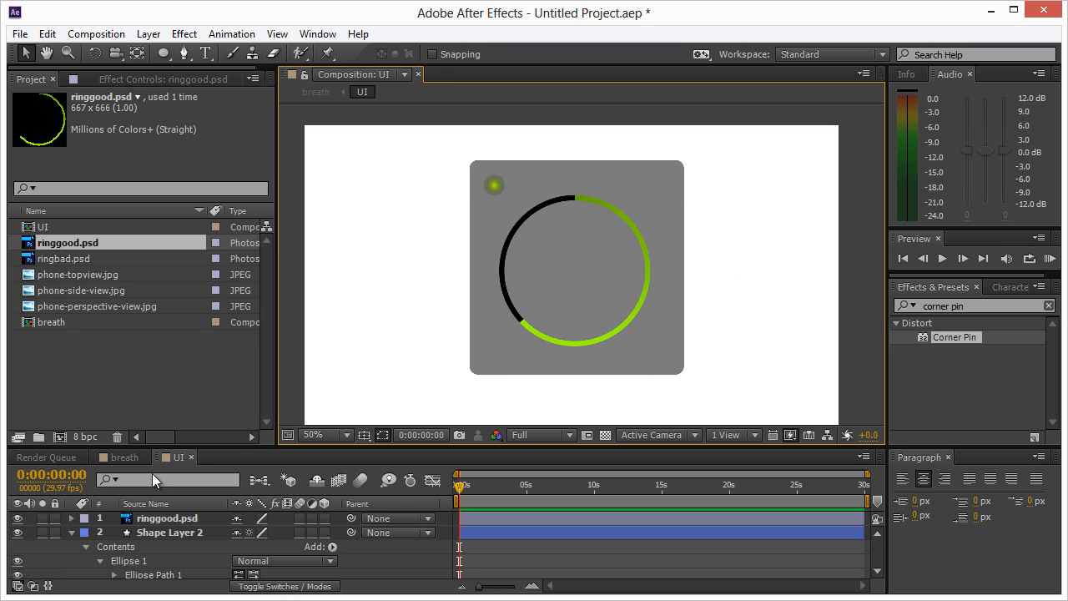
Hide the grey rounded square, Shape Layer 1, in the UI composition and check the overlay in the breath composition
{"action": "left_click", "coordinate": [122, 459]}
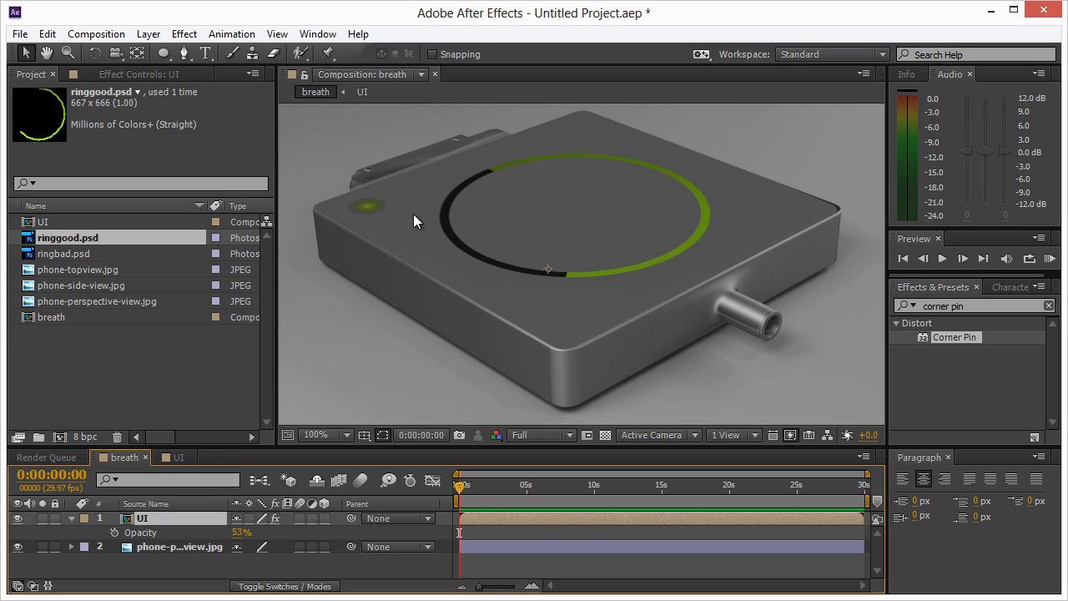
{"action": "left_click", "coordinate": [178, 458]}
{"action": "scroll", "coordinate": [123, 555], "scroll_direction": "down", "scroll_amount": 5}
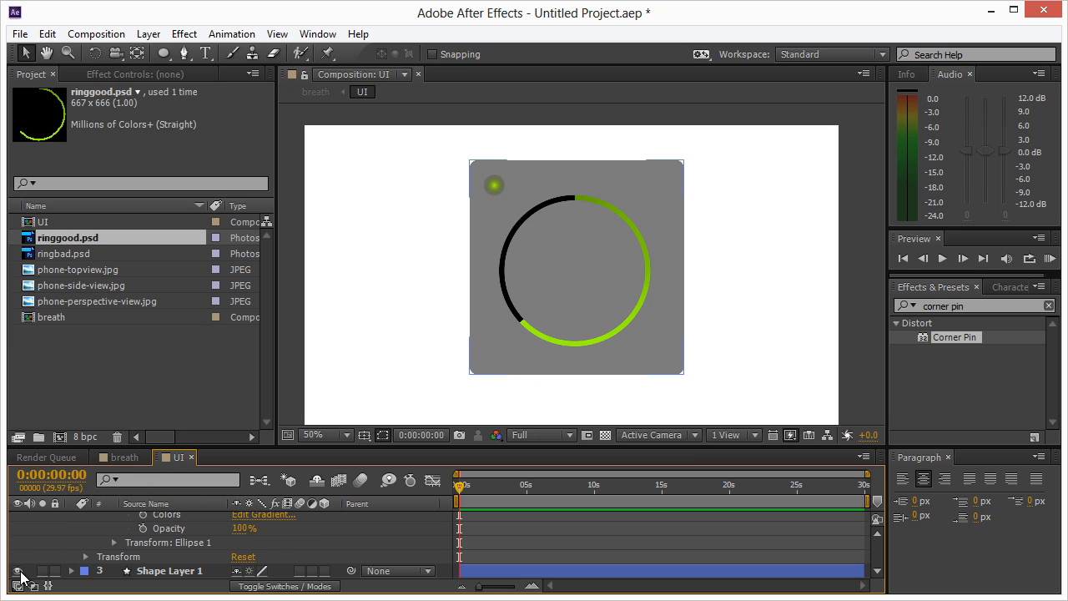
{"action": "left_click", "coordinate": [138, 459]}
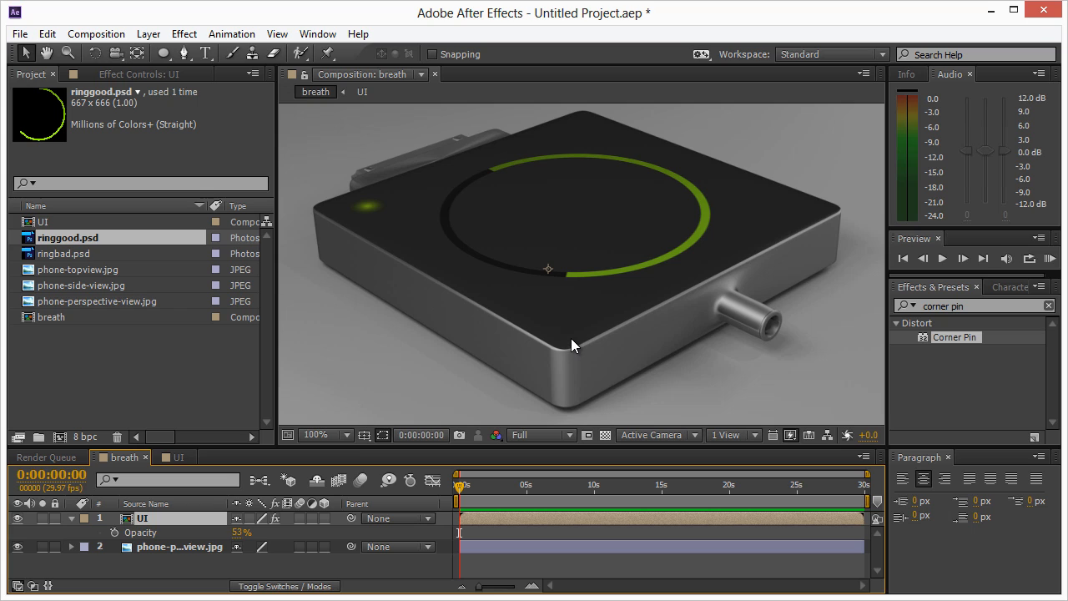
{"action": "left_click", "coordinate": [171, 458]}
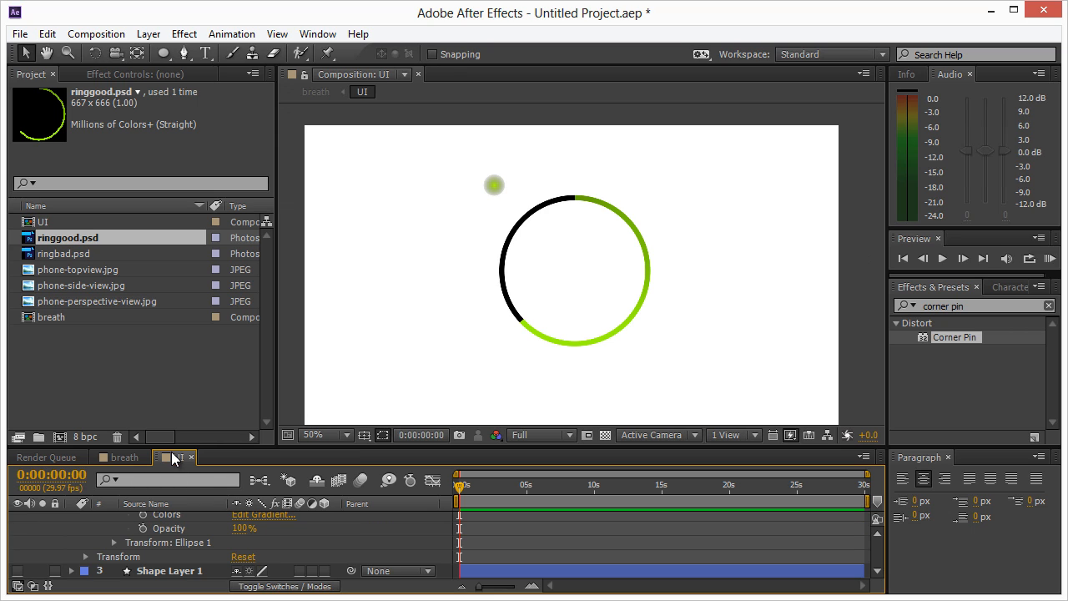
Find the Radial Wipe effect and apply it to the ringgood.psd layer in the UI composition
{"action": "left_click", "coordinate": [587, 204]}
{"action": "left_click", "coordinate": [973, 306]}
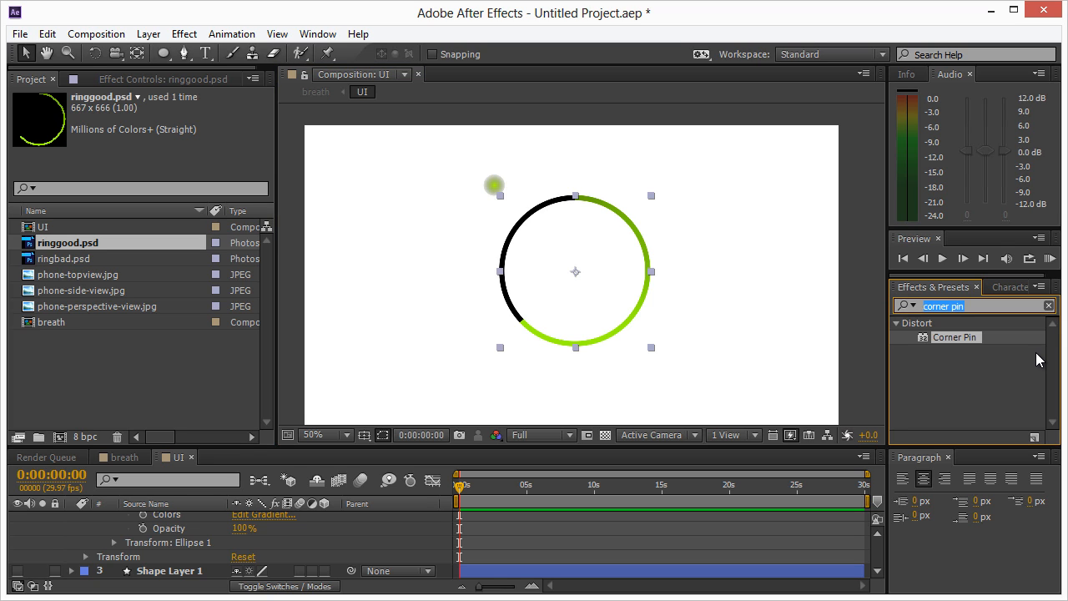
{"action": "type", "text": "wipe"}
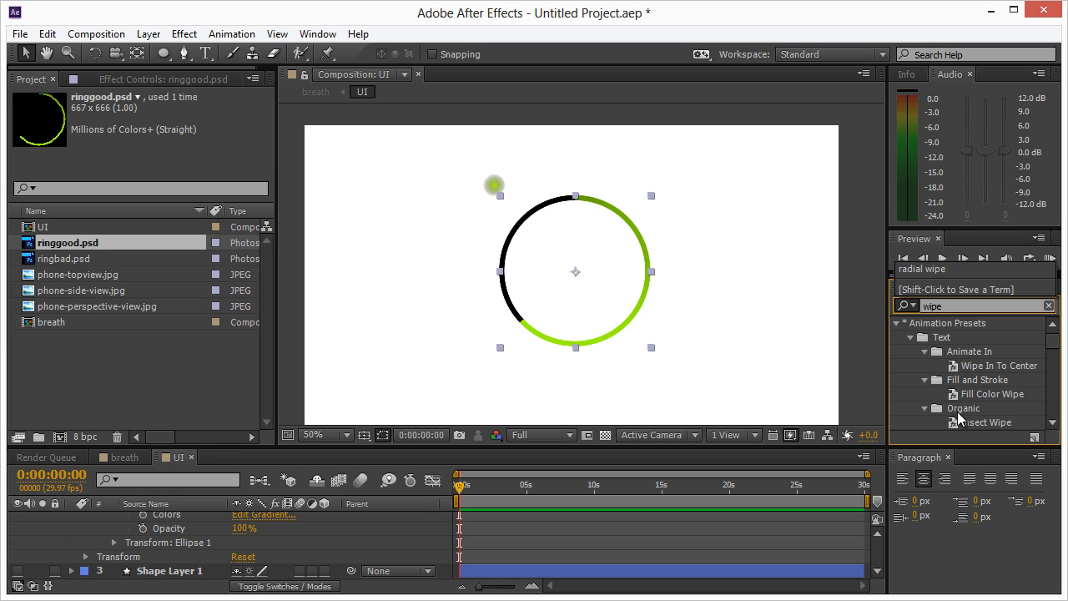
{"action": "scroll", "coordinate": [960, 417], "scroll_direction": "down", "scroll_amount": 10}
{"action": "type", "text": "radial"}
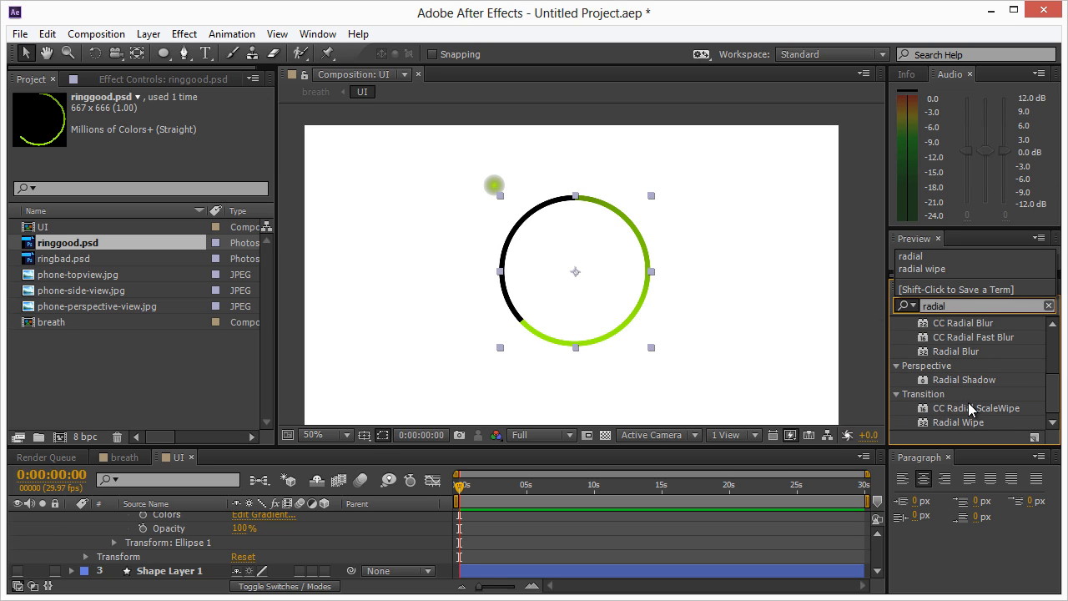
{"action": "left_click", "coordinate": [962, 410]}
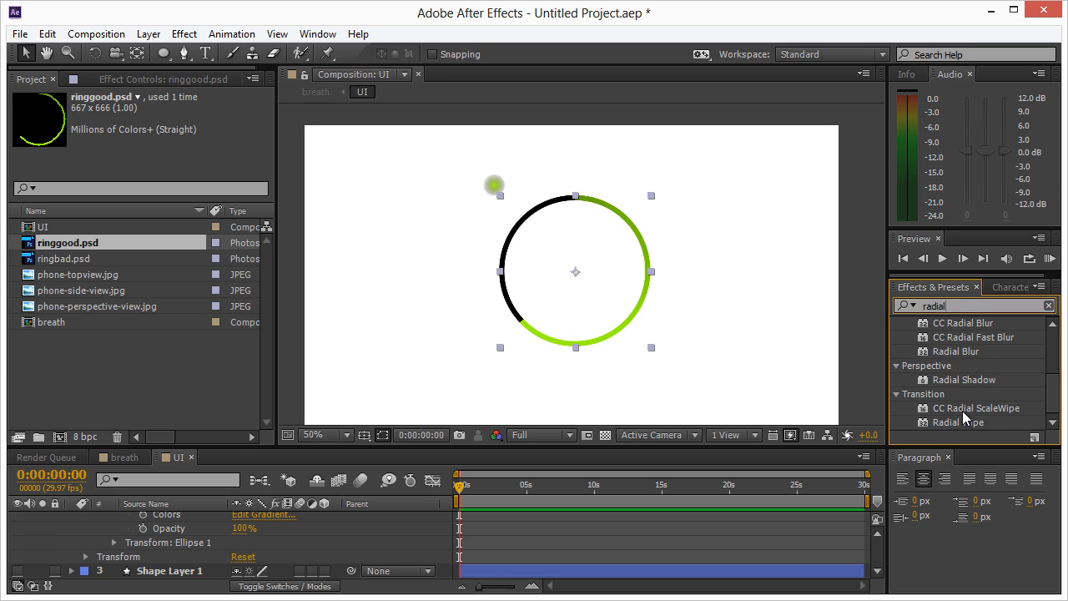
{"action": "left_click_drag", "start_coordinate": [960, 424], "coordinate": [626, 328]}
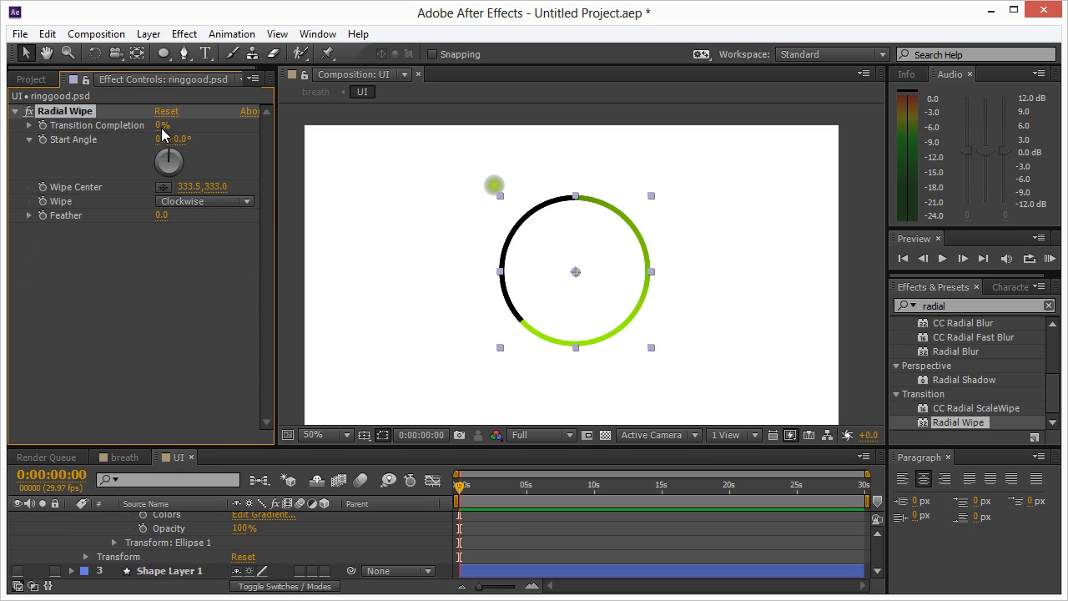
Set the ring's Radial Wipe to Counterclockwise, testing Transition Completion up to 100% and returning it to 0%
{"action": "left_click_drag", "start_coordinate": [161, 125], "coordinate": [164, 147]}
{"action": "left_click", "coordinate": [184, 203]}
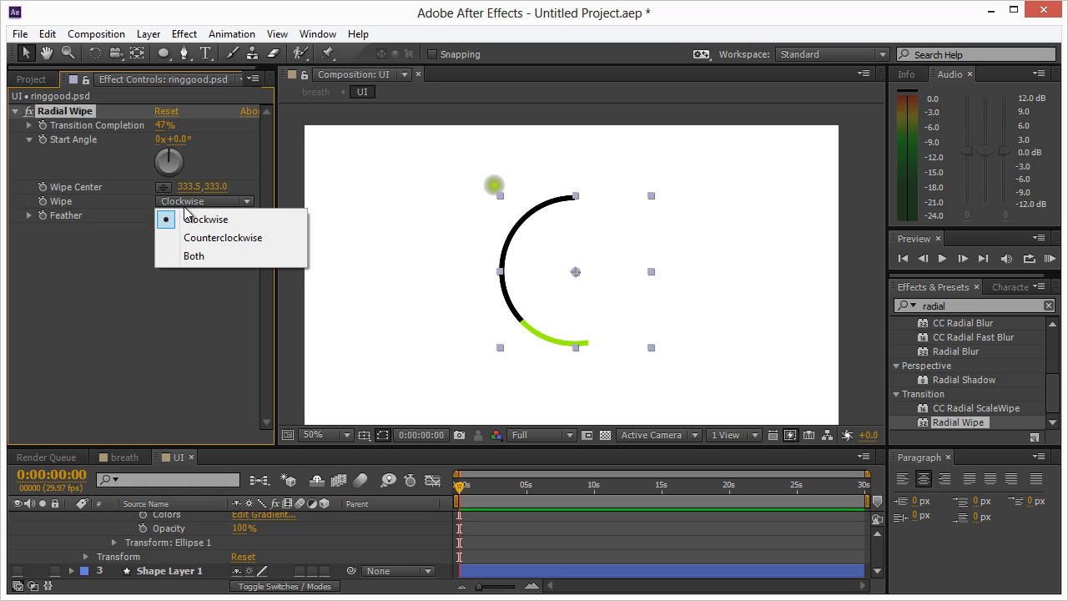
{"action": "left_click", "coordinate": [200, 239]}
{"action": "left_click_drag", "start_coordinate": [163, 124], "coordinate": [232, 128]}
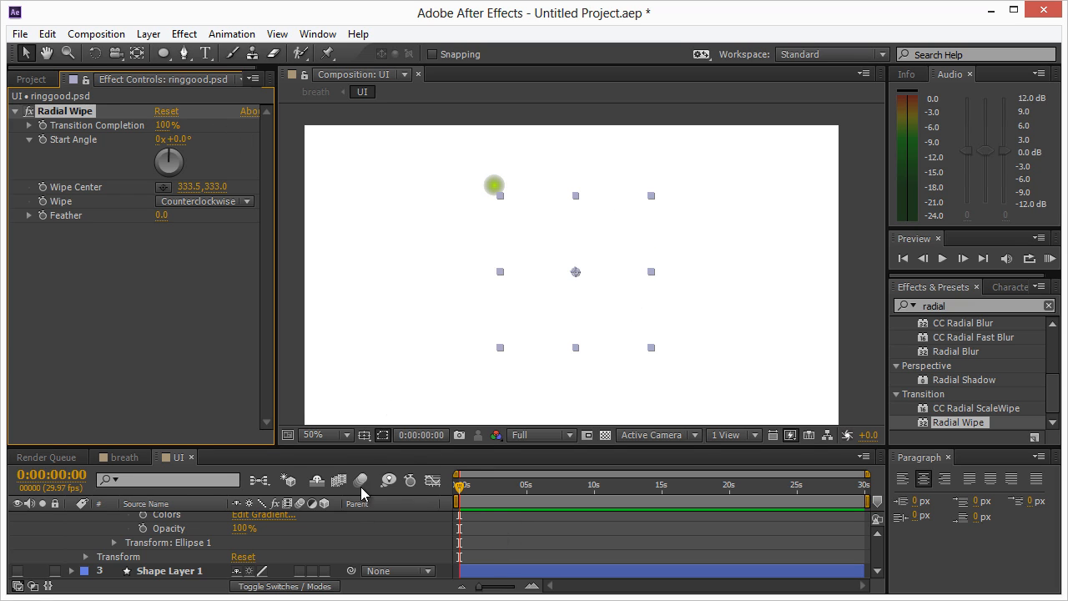
{"action": "mouse_move", "coordinate": [360, 447]}
{"action": "left_mouse_down"}
{"action": "mouse_move", "coordinate": [357, 402]}
{"action": "mouse_move", "coordinate": [354, 453]}
{"action": "left_mouse_up"}
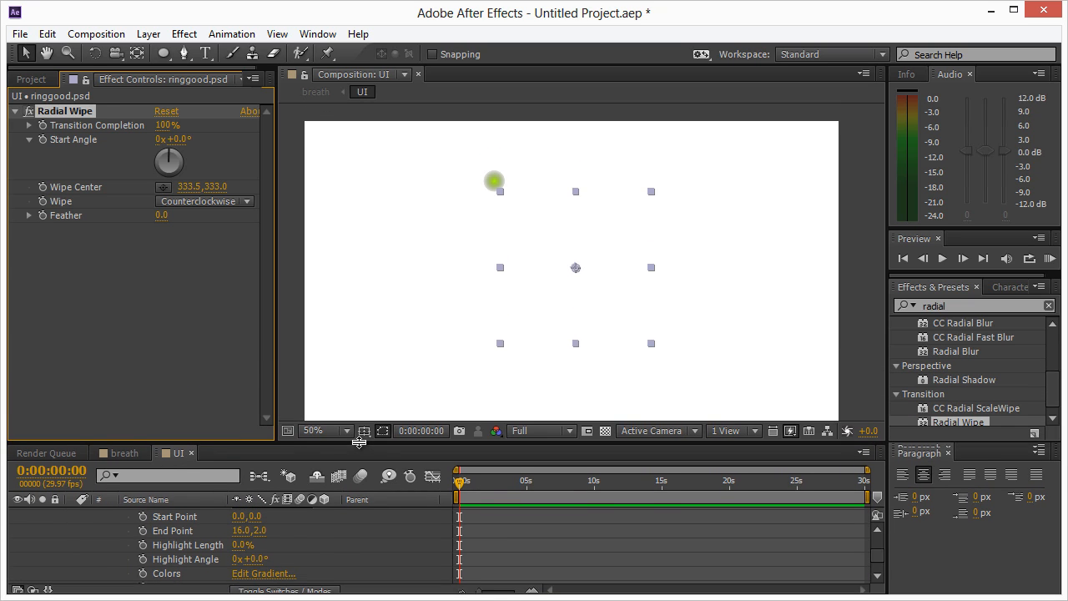
{"action": "left_click", "coordinate": [297, 398]}
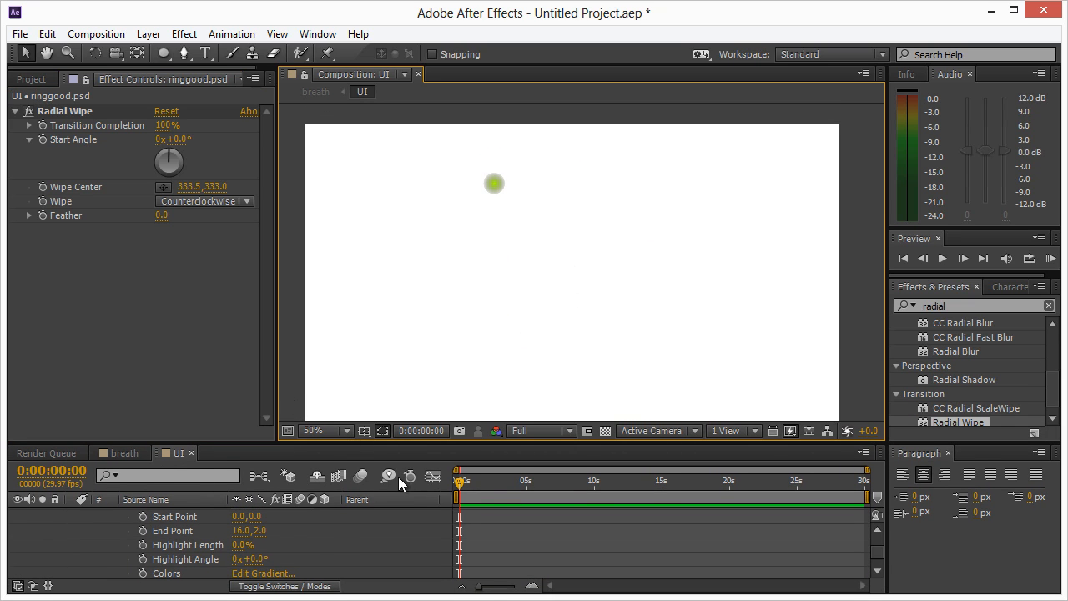
{"action": "left_click_drag", "start_coordinate": [167, 124], "coordinate": [83, 125]}
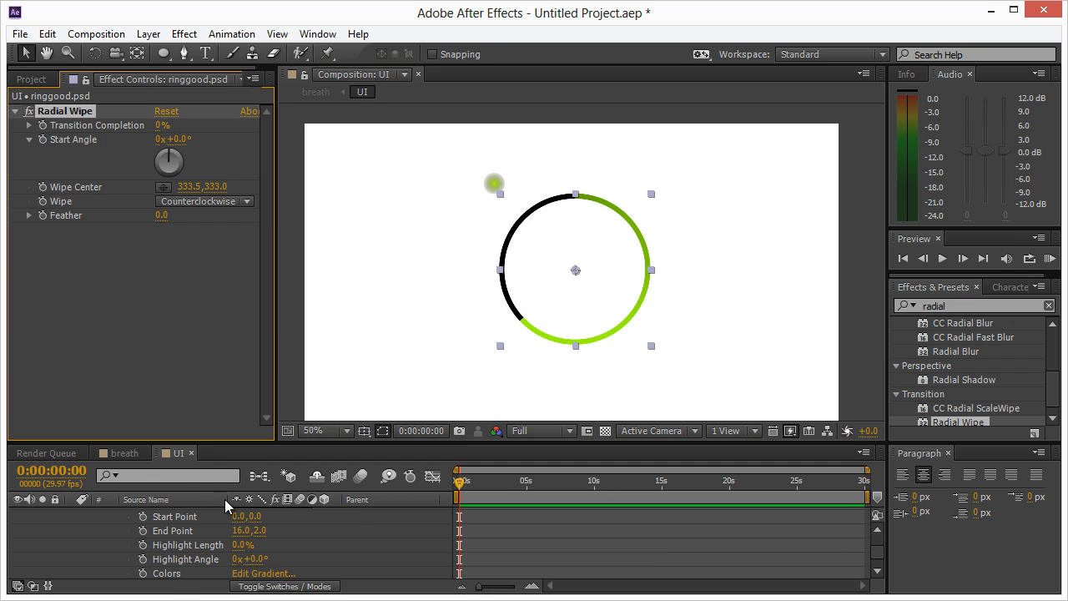
Show the grey rounded square, Shape Layer 1, again and deselect all layers
{"action": "scroll", "coordinate": [176, 542], "scroll_direction": "down", "scroll_amount": 2}
{"action": "left_click", "coordinate": [16, 570]}
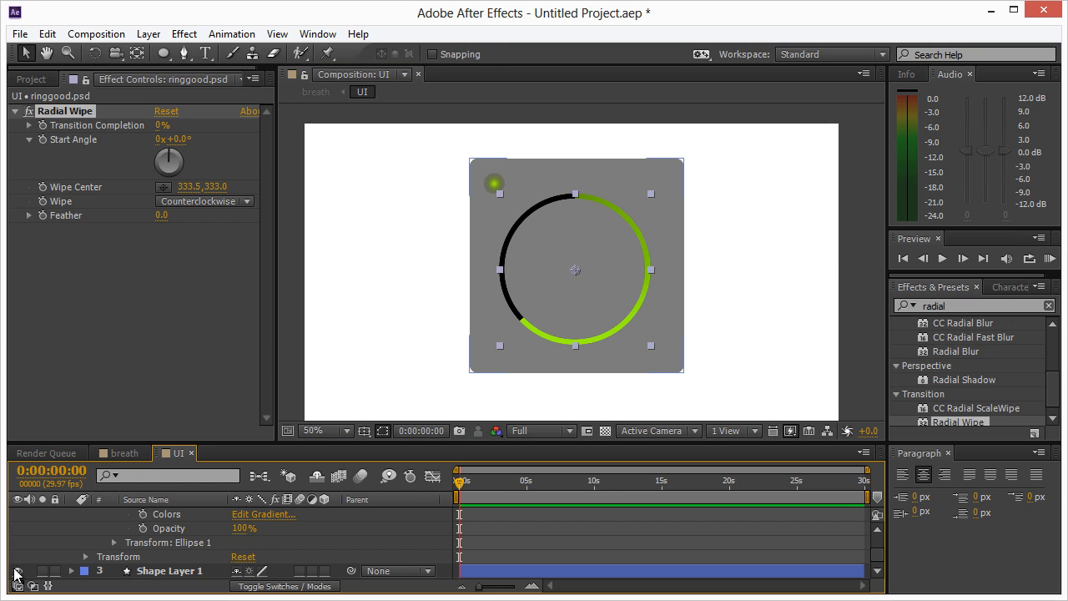
{"action": "left_click", "coordinate": [834, 275]}
Add a text layer reading .74 inside the ring in the UI composition
{"action": "left_click", "coordinate": [206, 53]}
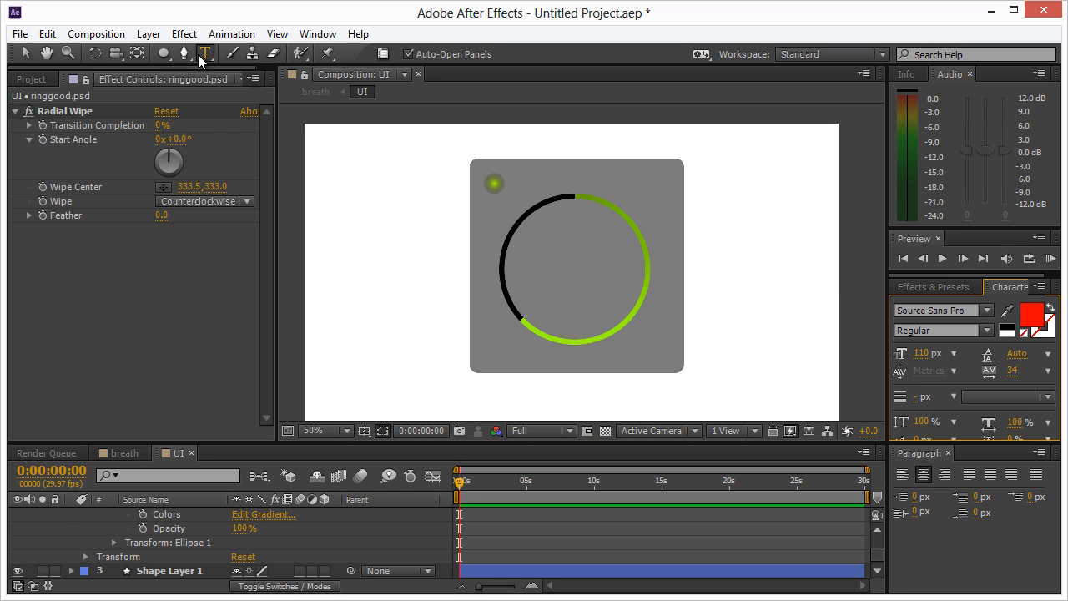
{"action": "left_click", "coordinate": [543, 271]}
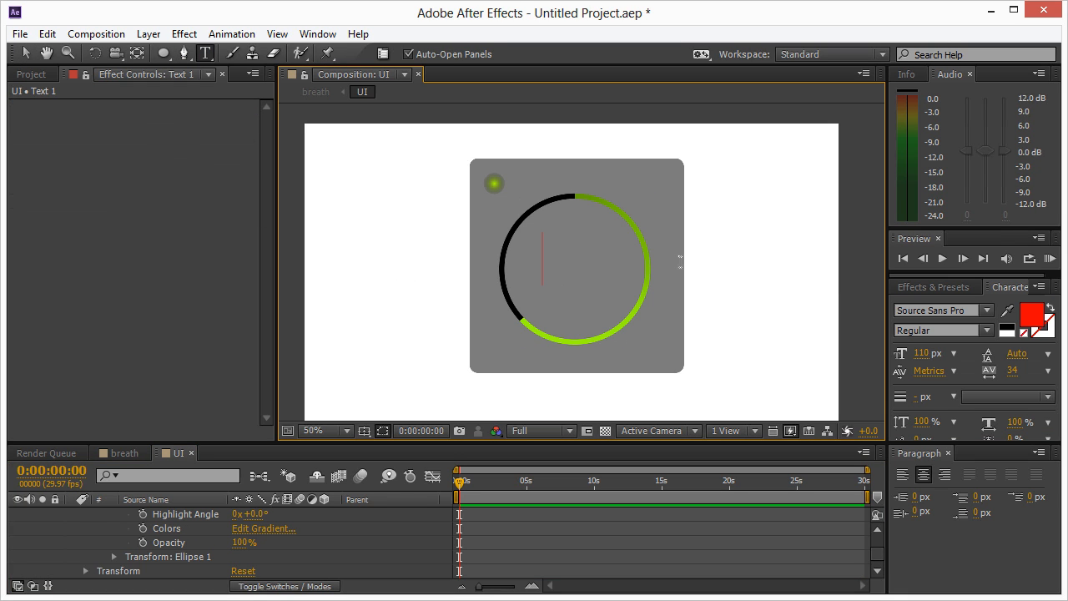
{"action": "type", "text": ".0"}
{"action": "key", "text": "BackSpace"}
{"action": "type", "text": "74"}
{"action": "left_click", "coordinate": [26, 53]}
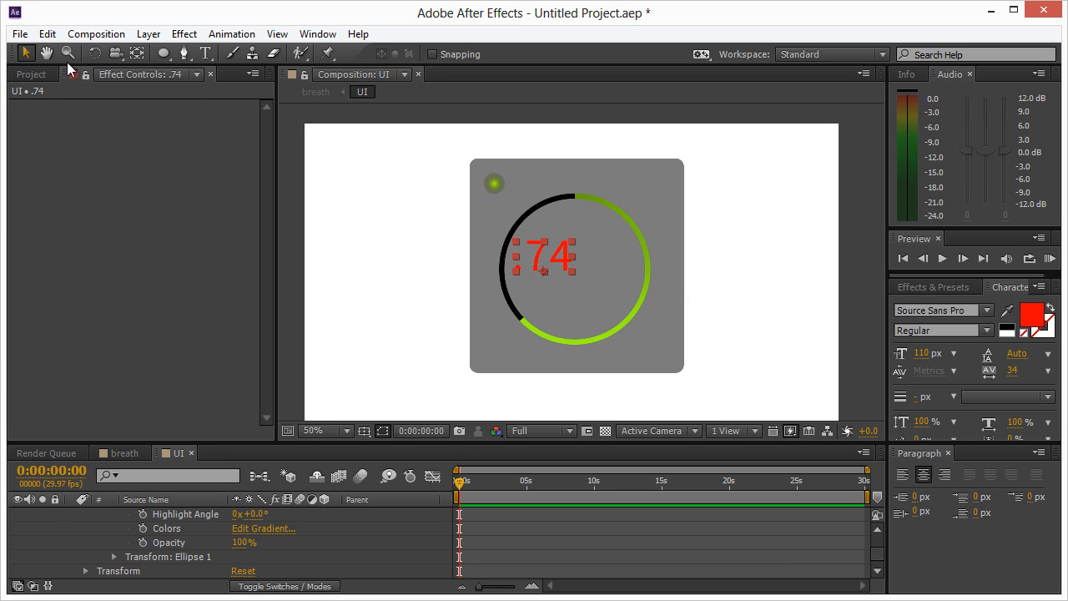
Change the .74 text colour to the green 85D802 sampled from the ring
{"action": "left_click", "coordinate": [1032, 326]}
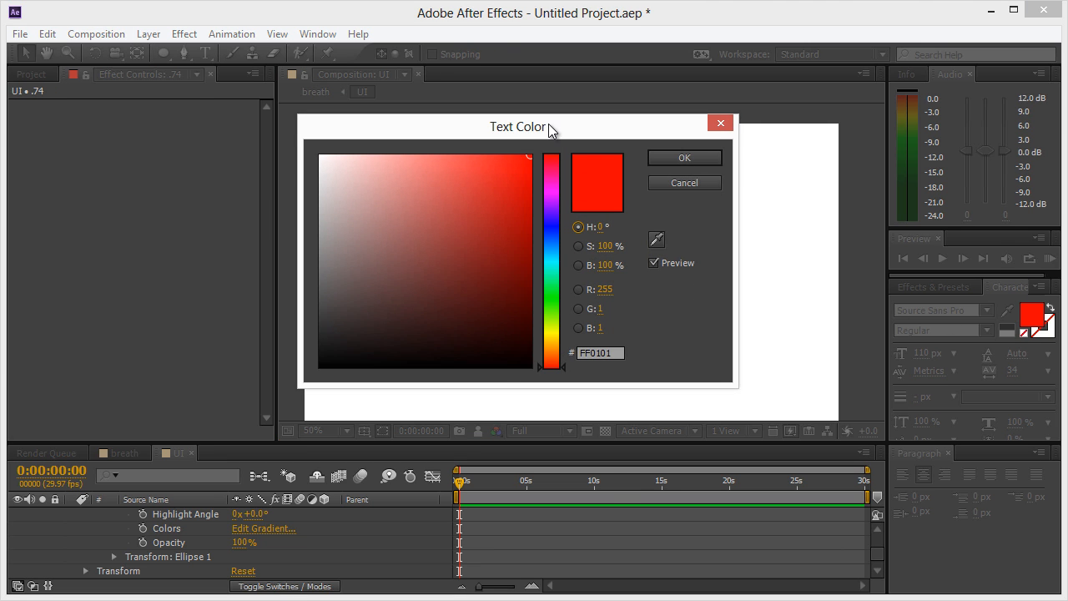
{"action": "left_click_drag", "start_coordinate": [549, 124], "coordinate": [422, 244]}
{"action": "left_click_drag", "start_coordinate": [693, 259], "coordinate": [1017, 205]}
{"action": "left_click", "coordinate": [1032, 318]}
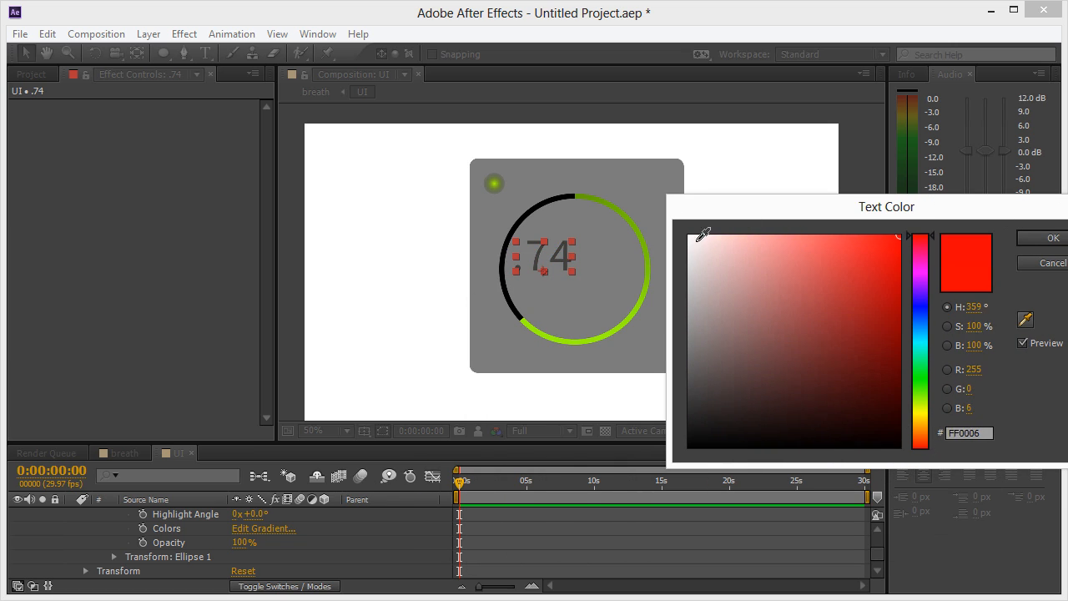
{"action": "left_click", "coordinate": [646, 284]}
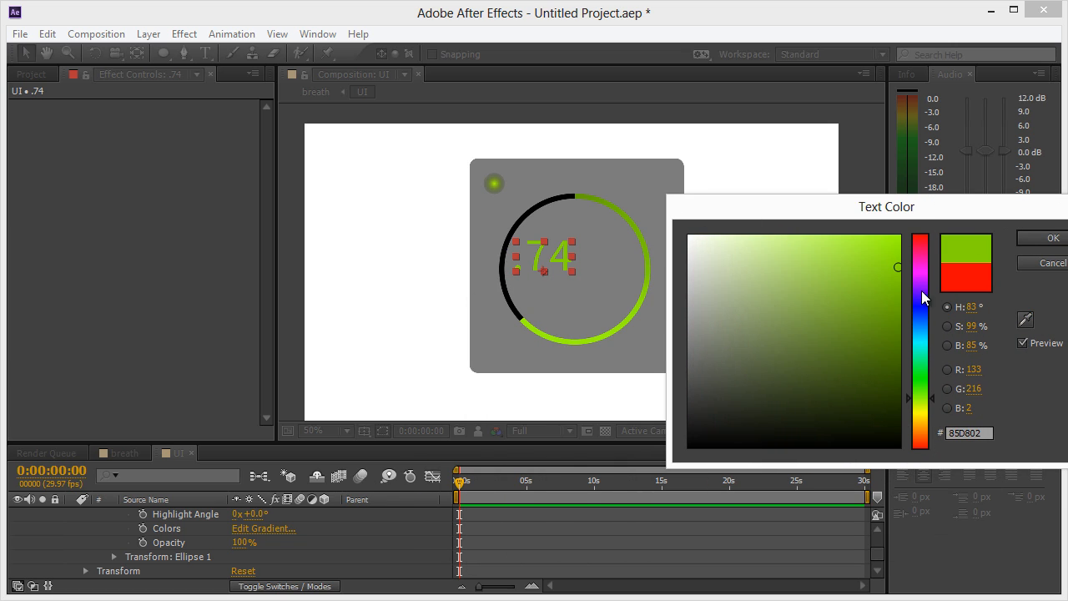
{"action": "left_click", "coordinate": [1051, 238]}
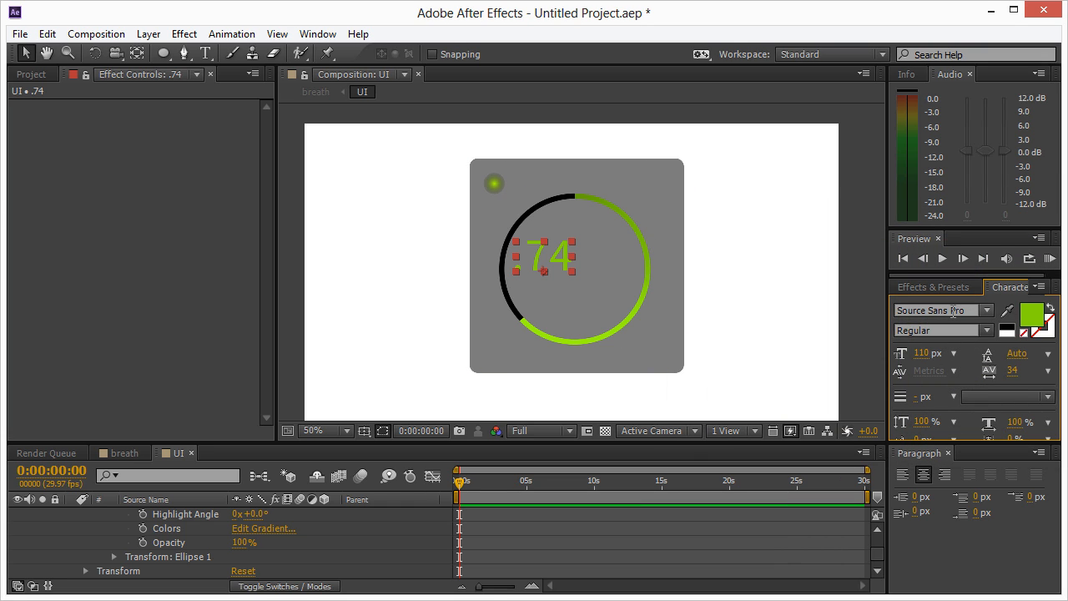
Set the .74 text to the ExtraLight font style with tracking of -53
{"action": "left_click", "coordinate": [987, 330]}
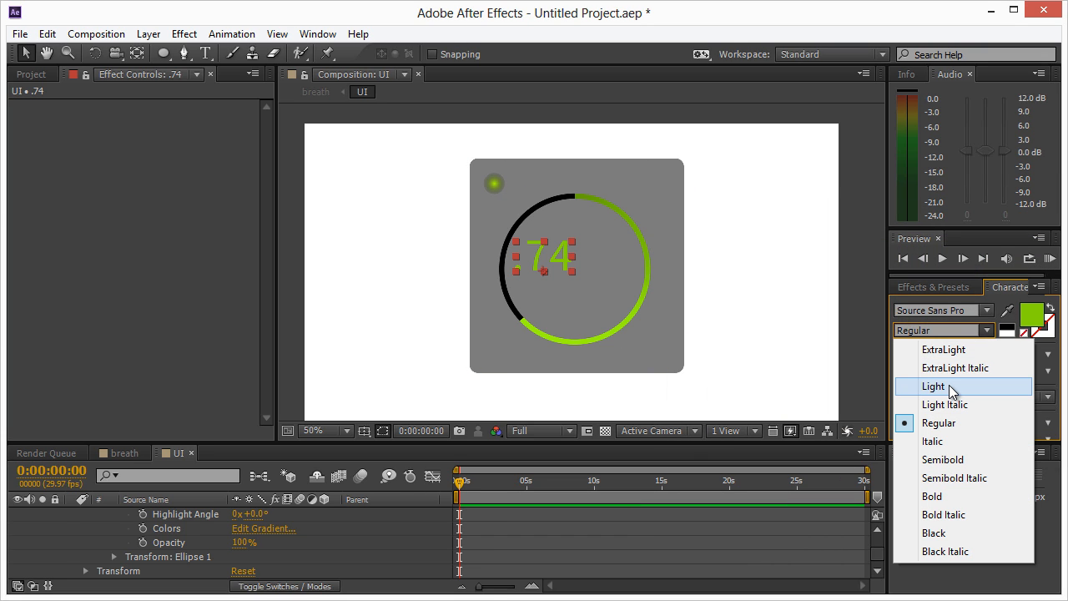
{"action": "left_click", "coordinate": [943, 350]}
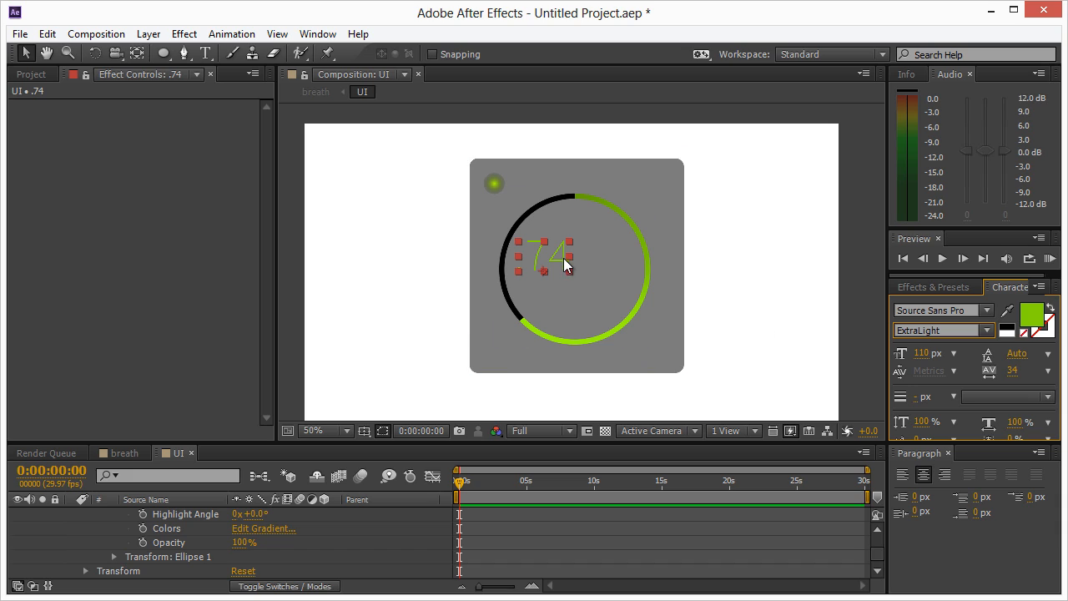
{"action": "left_click_drag", "start_coordinate": [1012, 372], "coordinate": [909, 380]}
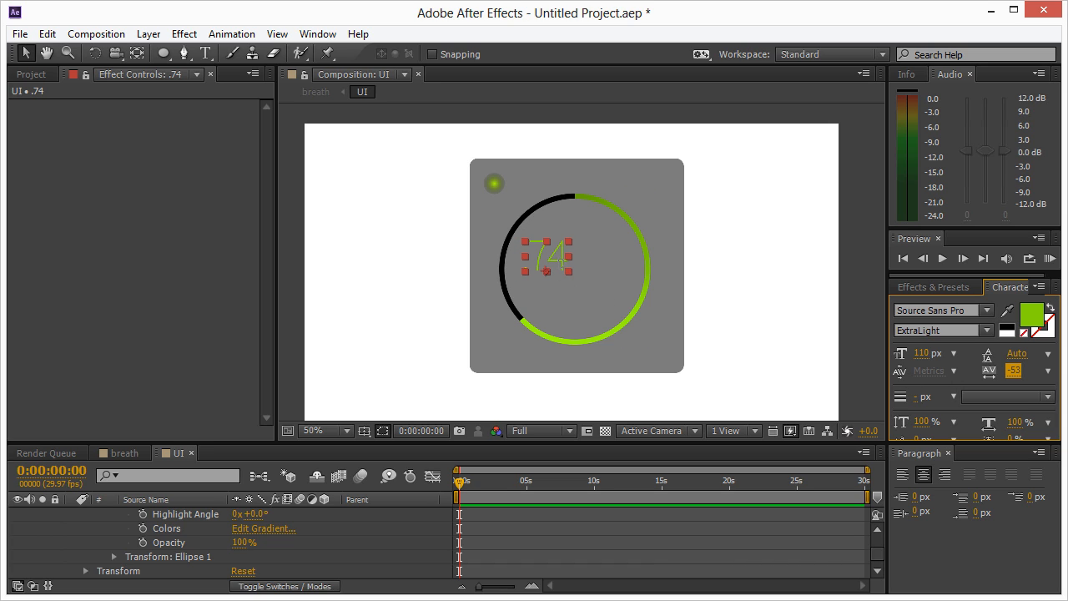
{"action": "left_click", "coordinate": [734, 237]}
Enlarge the .74 text slightly and reposition it in the upper left part of the ring's interior
{"action": "key", "text": "period"}
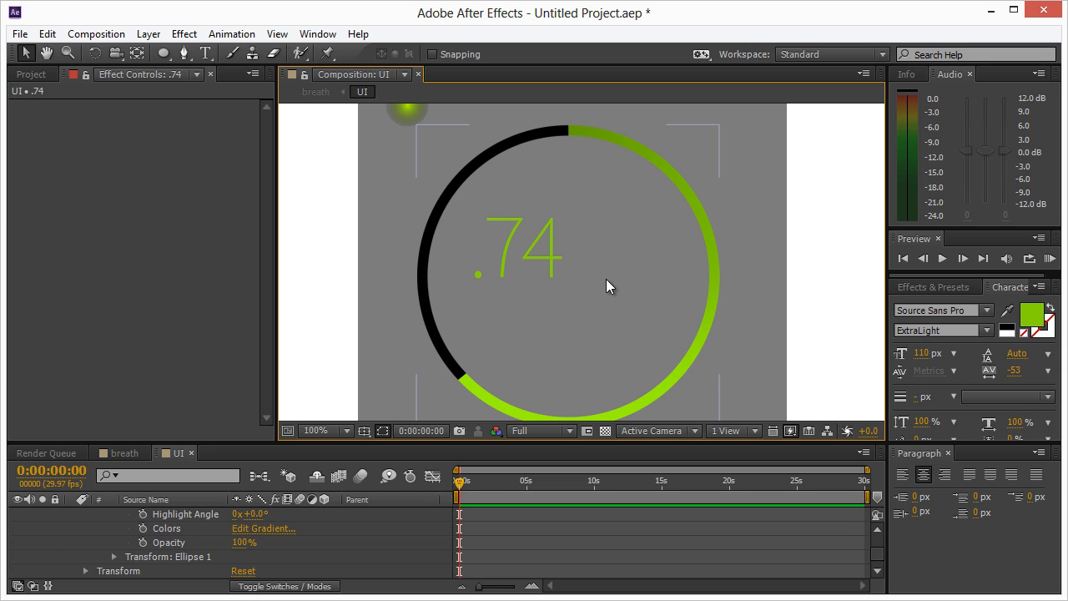
{"action": "left_click", "coordinate": [573, 271]}
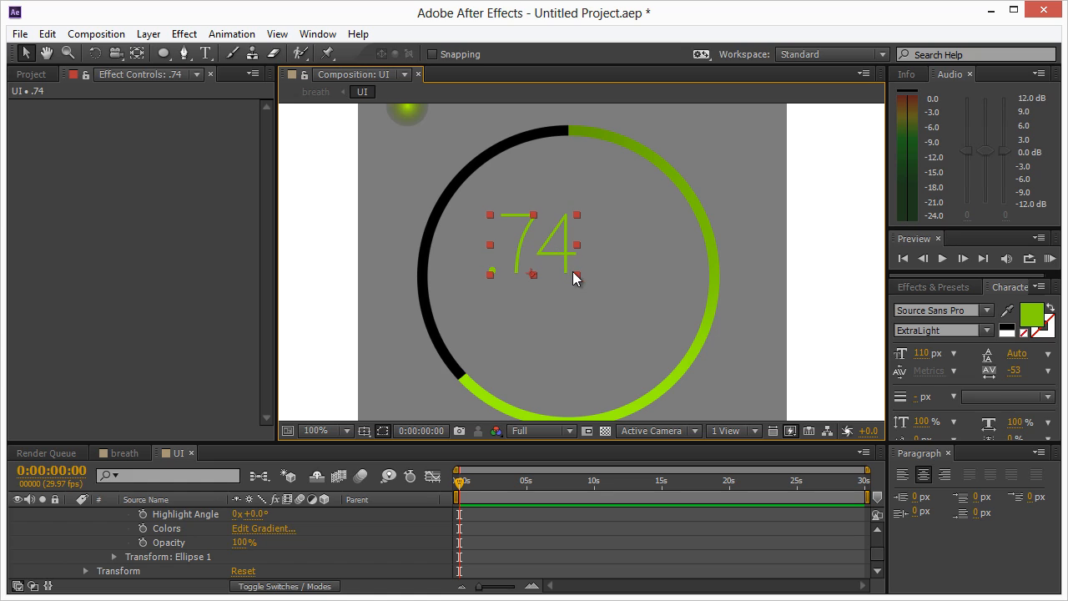
{"action": "mouse_move", "coordinate": [580, 277]}
{"action": "left_mouse_down"}
{"action": "mouse_move", "coordinate": [591, 276]}
{"action": "mouse_move", "coordinate": [565, 261]}
{"action": "left_mouse_up"}
{"action": "left_click", "coordinate": [587, 274]}
{"action": "left_click", "coordinate": [576, 262]}
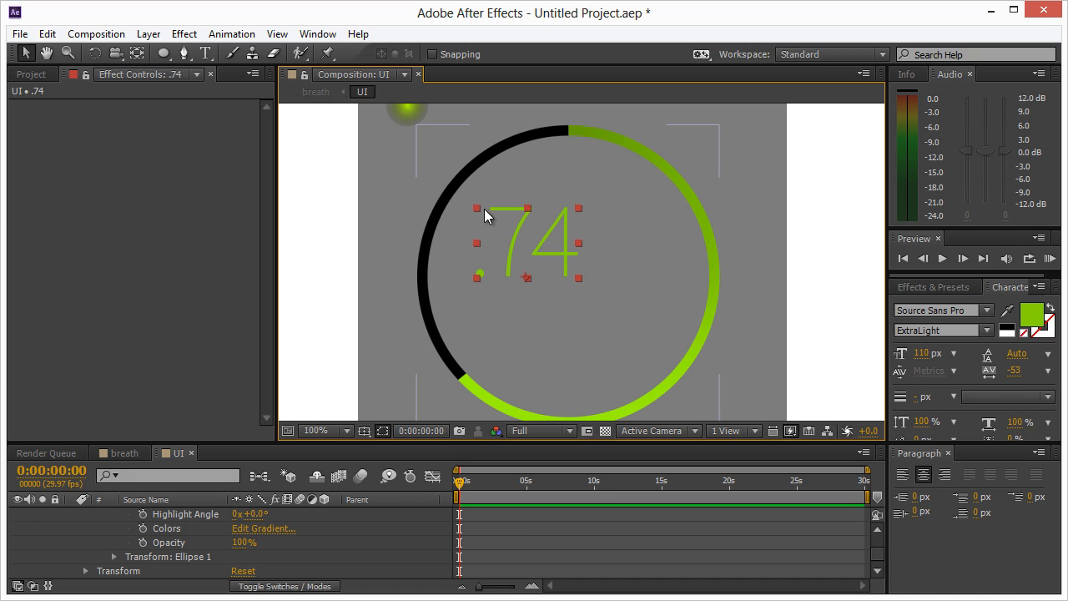
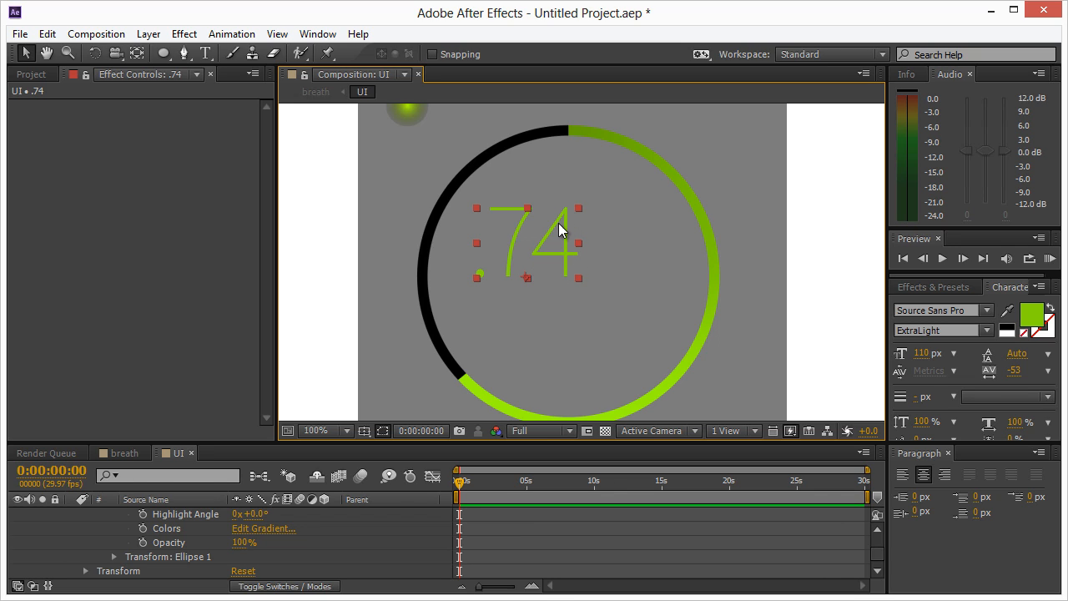
Add the copied number-counter expression (beginCount 0, endCount 130000, dur 4) to the Source Text of the .74 layer
{"action": "left_click", "coordinate": [811, 15]}
{"action": "scroll", "coordinate": [213, 530], "scroll_direction": "up", "scroll_amount": 5}
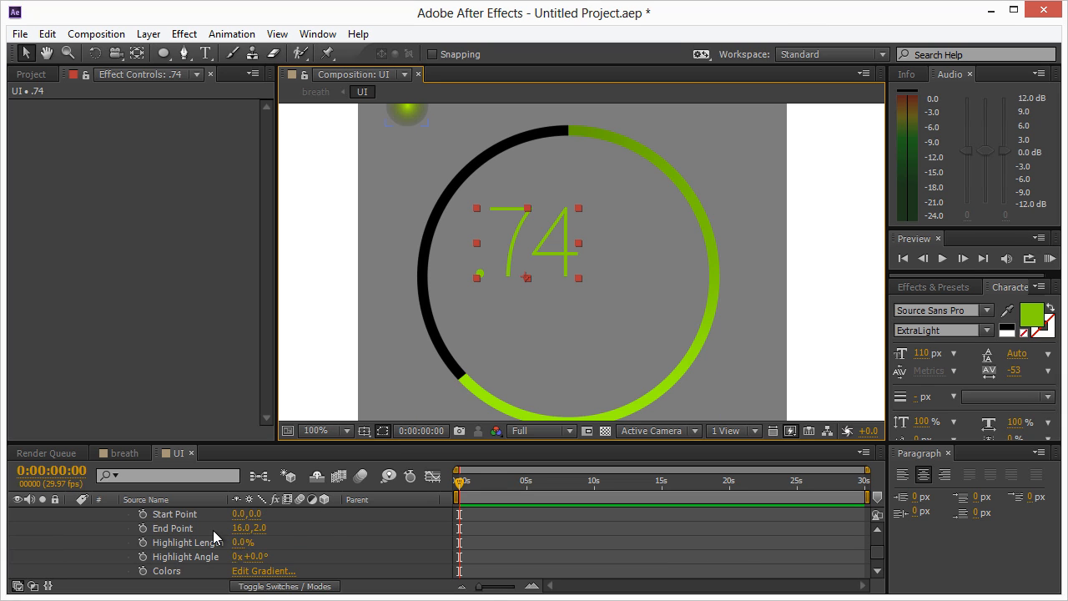
{"action": "scroll", "coordinate": [215, 544], "scroll_direction": "up", "scroll_amount": 3}
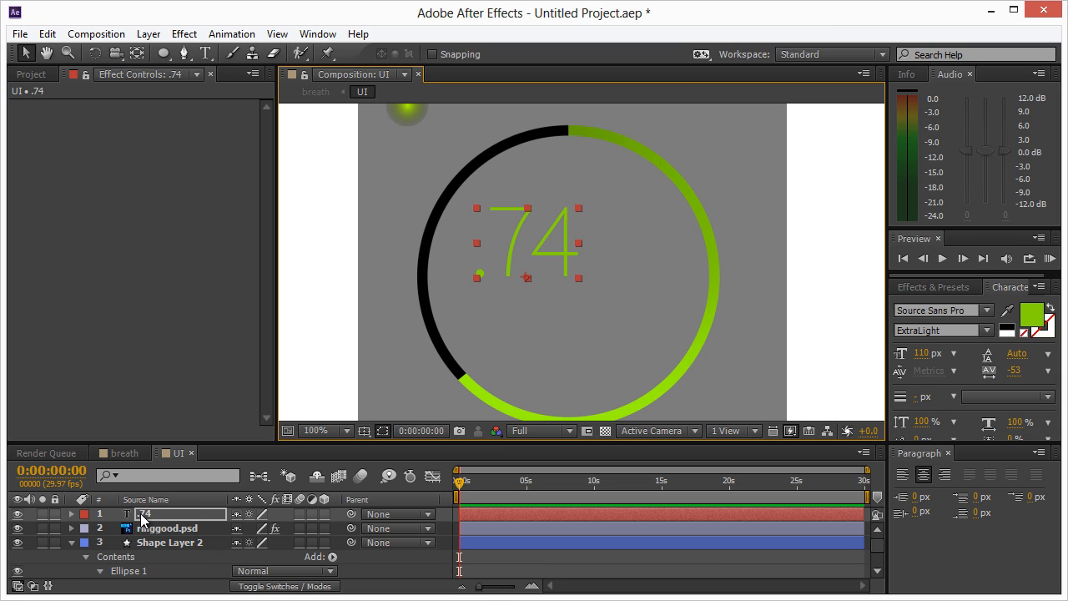
{"action": "left_click", "coordinate": [126, 514]}
{"action": "left_click", "coordinate": [71, 514]}
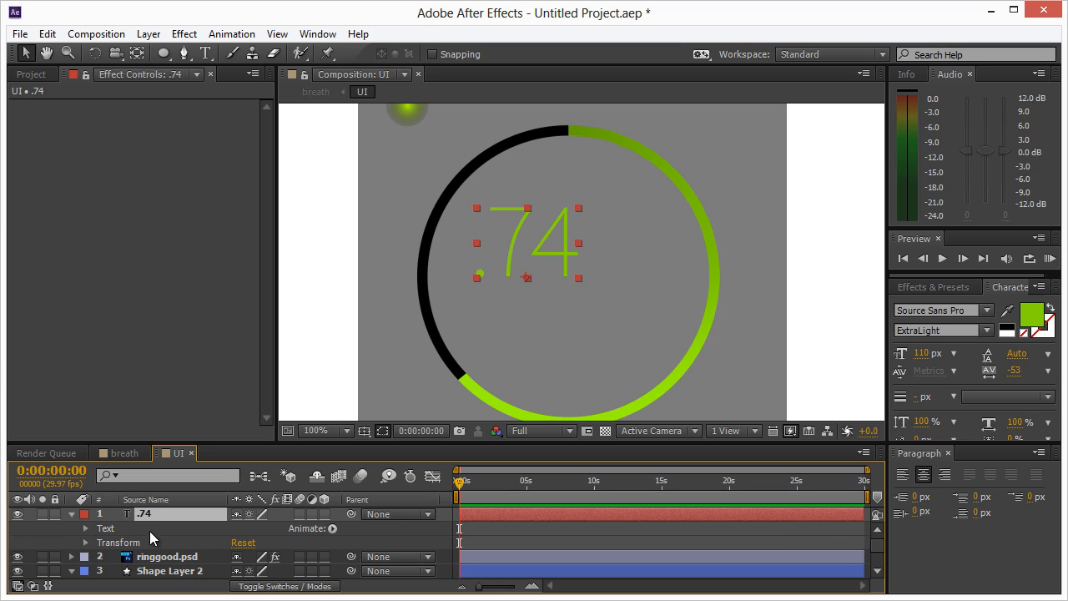
{"action": "left_click", "coordinate": [84, 529]}
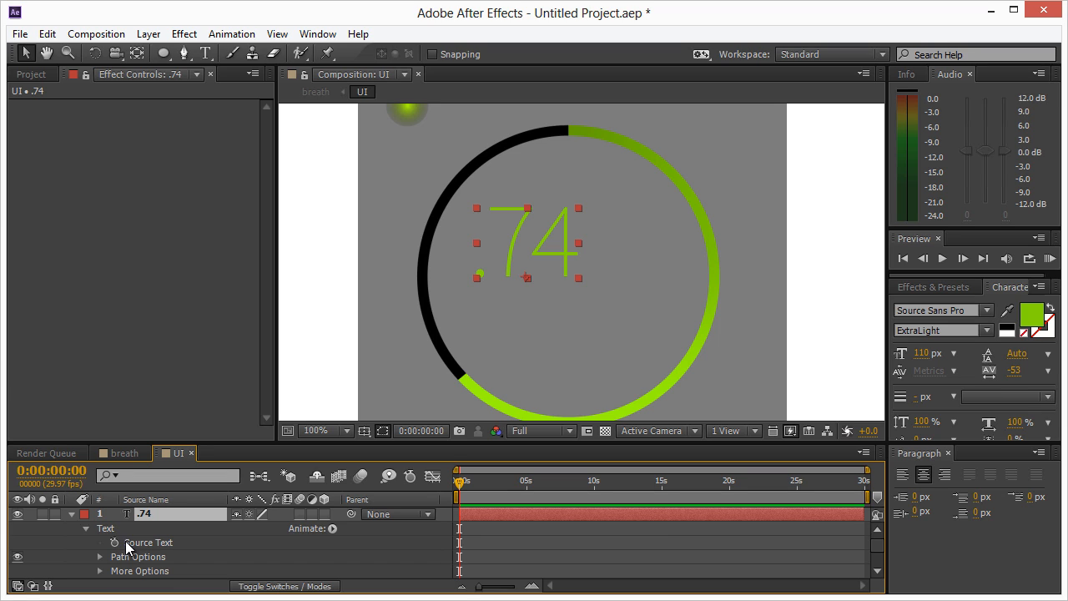
{"action": "left_click", "coordinate": [136, 542]}
{"action": "left_click", "coordinate": [115, 542], "text": "alt"}
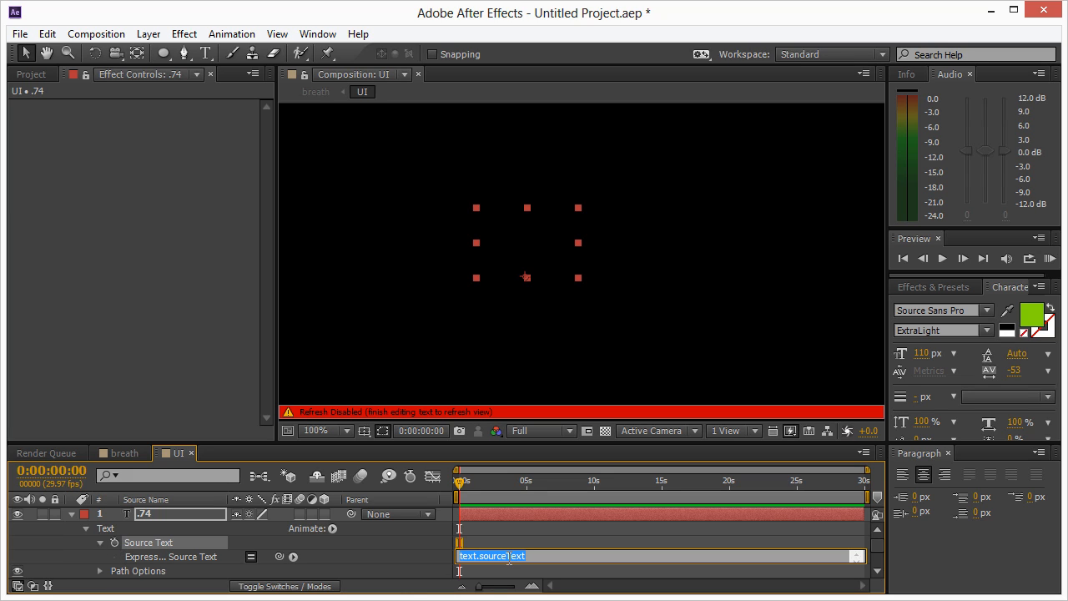
{"action": "key", "text": "ctrl+v"}
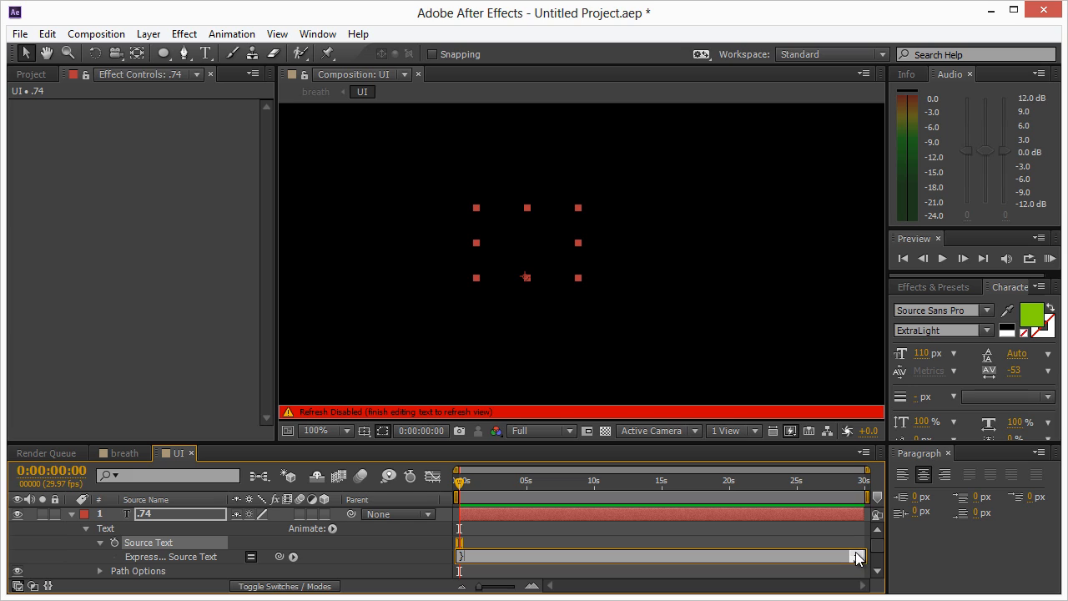
Enlarge the timeline area and the Source Text expression field to examine the lines of the pasted expression
{"action": "left_click", "coordinate": [859, 554]}
{"action": "left_click", "coordinate": [859, 554]}
{"action": "left_click", "coordinate": [861, 552]}
{"action": "left_click", "coordinate": [860, 552]}
{"action": "left_click", "coordinate": [858, 554]}
{"action": "left_click", "coordinate": [859, 554]}
{"action": "left_click", "coordinate": [858, 555]}
{"action": "left_click", "coordinate": [858, 553]}
{"action": "left_click", "coordinate": [858, 553]}
{"action": "left_click", "coordinate": [858, 553]}
{"action": "left_click", "coordinate": [858, 553]}
{"action": "left_click", "coordinate": [858, 553]}
{"action": "left_click", "coordinate": [858, 553]}
{"action": "left_click", "coordinate": [858, 553]}
{"action": "left_click_drag", "start_coordinate": [787, 444], "coordinate": [781, 252]}
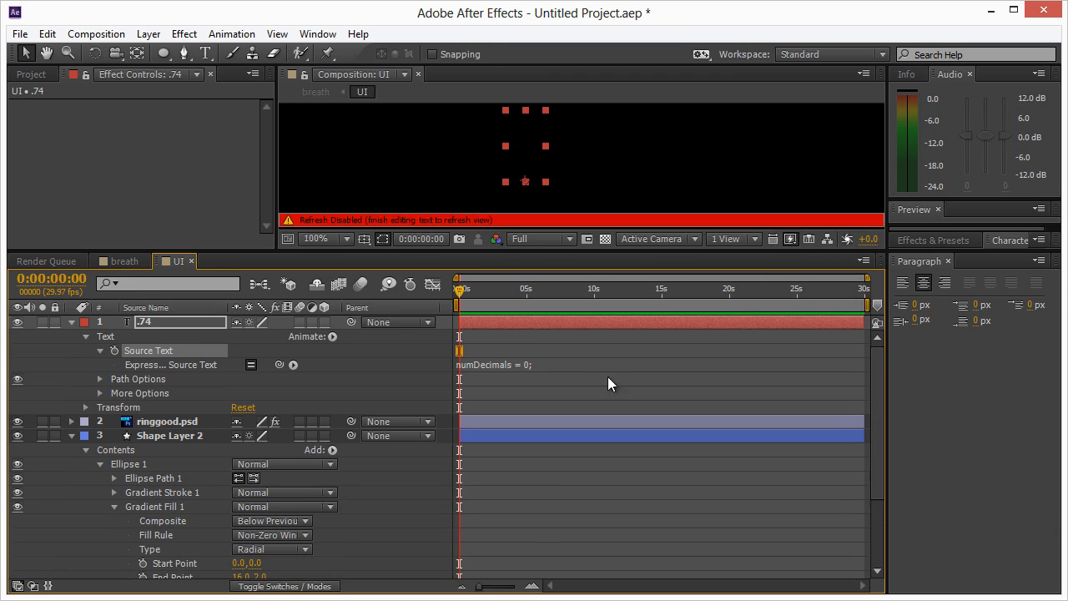
{"action": "left_click", "coordinate": [521, 364]}
{"action": "left_click", "coordinate": [662, 369]}
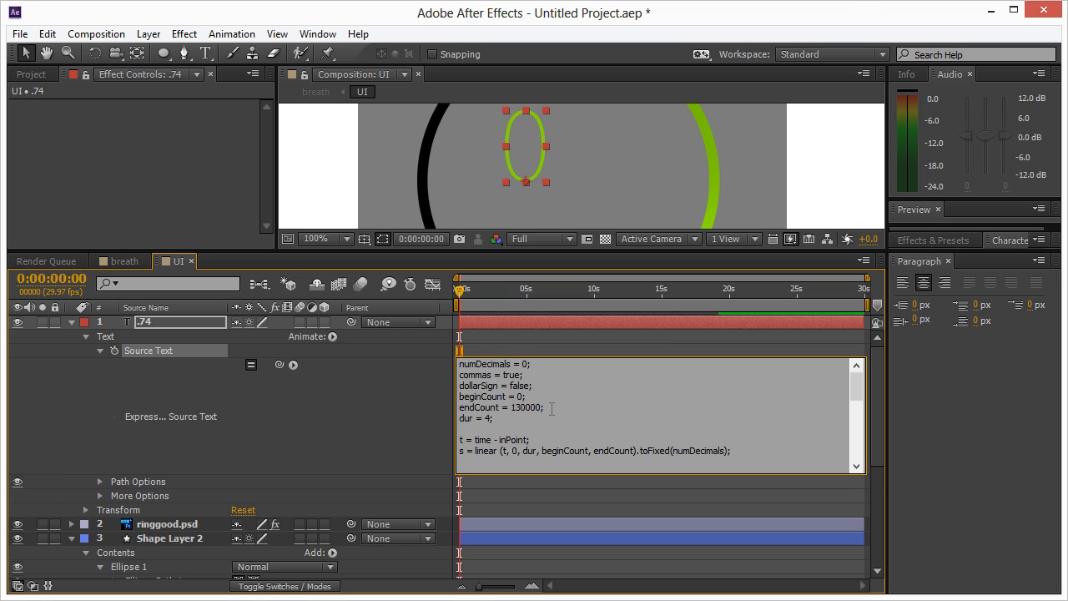
Set the expression's endCount to 74 and preview the count up to 0:00:04:02
{"action": "left_click", "coordinate": [758, 91]}
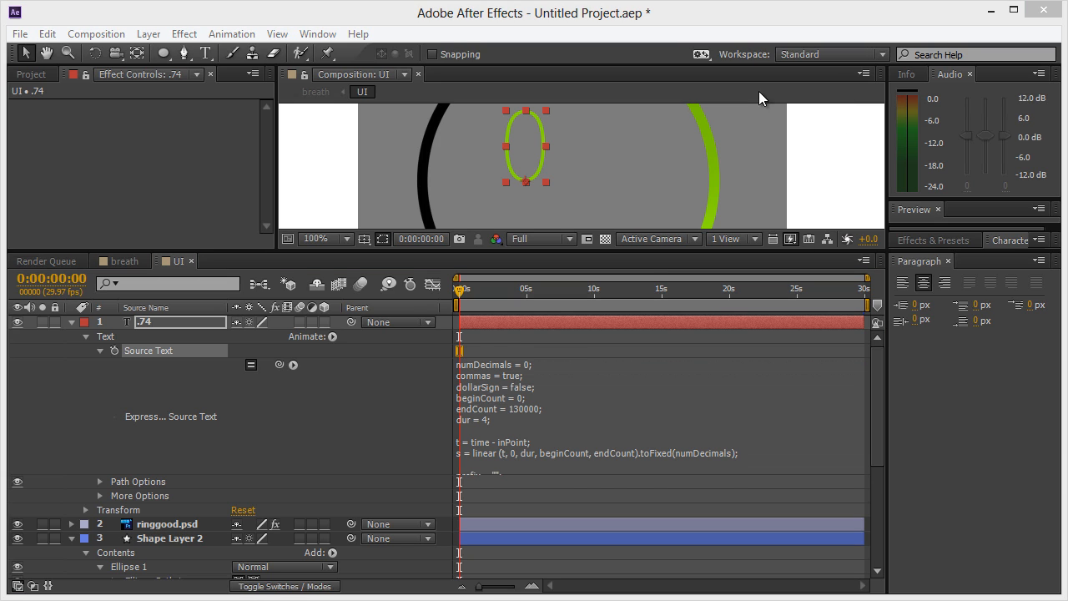
{"action": "left_click", "coordinate": [533, 402]}
{"action": "left_click", "coordinate": [523, 408]}
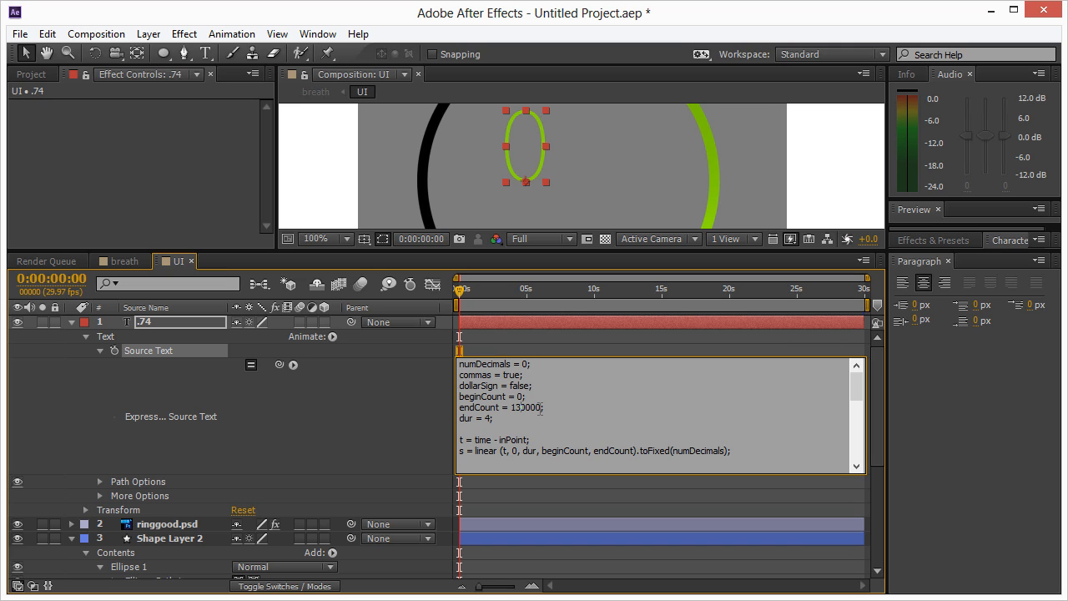
{"action": "left_click_drag", "start_coordinate": [543, 408], "coordinate": [512, 408]}
{"action": "type", "text": "74;"}
{"action": "left_click", "coordinate": [720, 413]}
{"action": "left_click", "coordinate": [838, 348]}
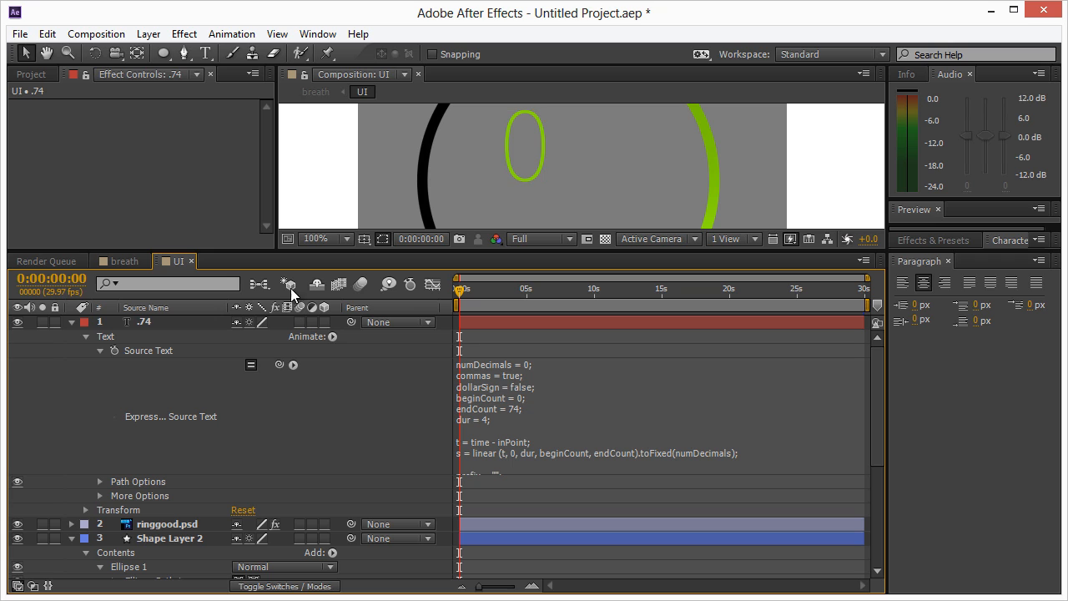
{"action": "left_click_drag", "start_coordinate": [295, 261], "coordinate": [297, 455]}
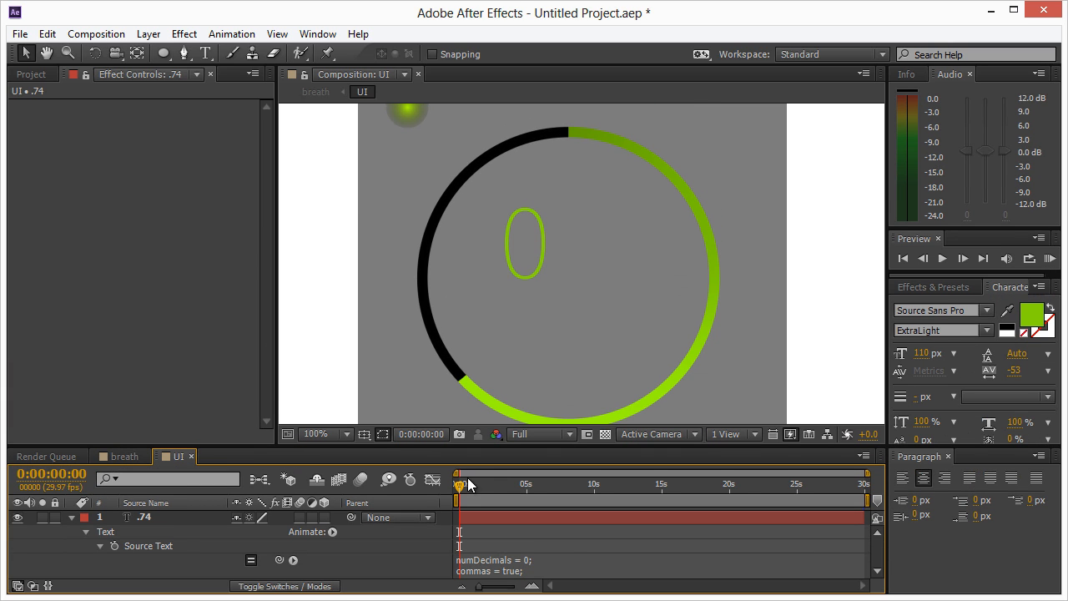
{"action": "left_click_drag", "start_coordinate": [468, 477], "coordinate": [516, 506]}
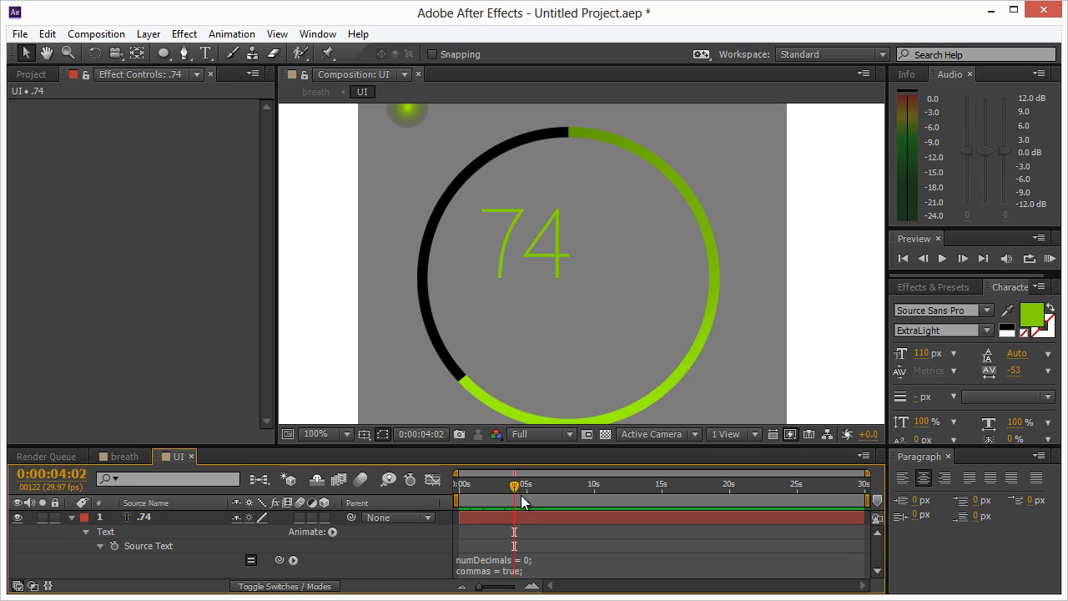
Add a separate text layer containing a period and place it just in front of the 74
{"action": "left_click", "coordinate": [204, 52]}
{"action": "left_click", "coordinate": [410, 269]}
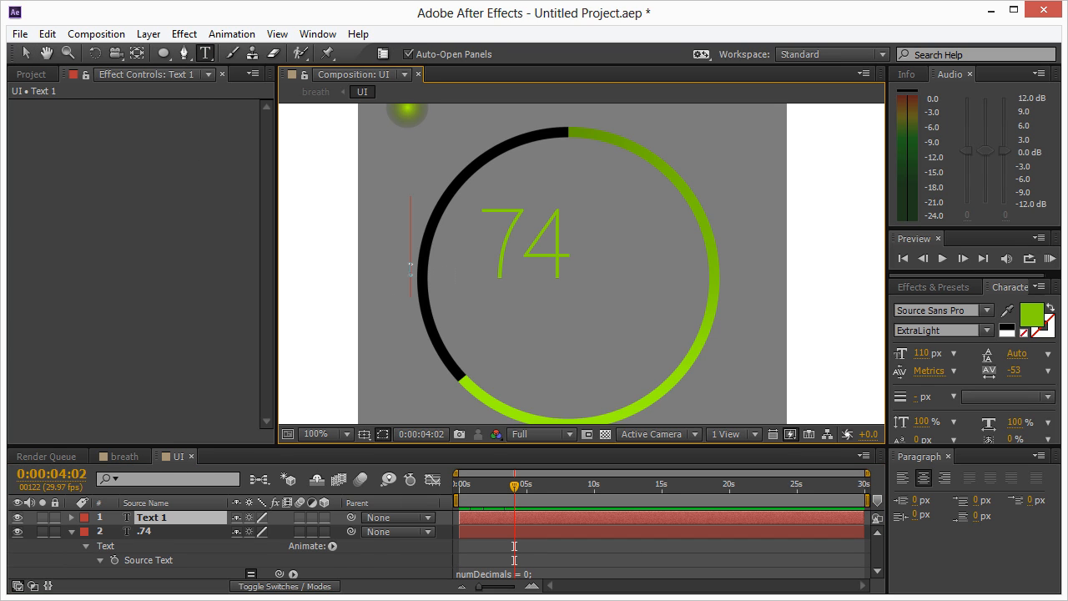
{"action": "type", "text": "."}
{"action": "key", "text": "Escape"}
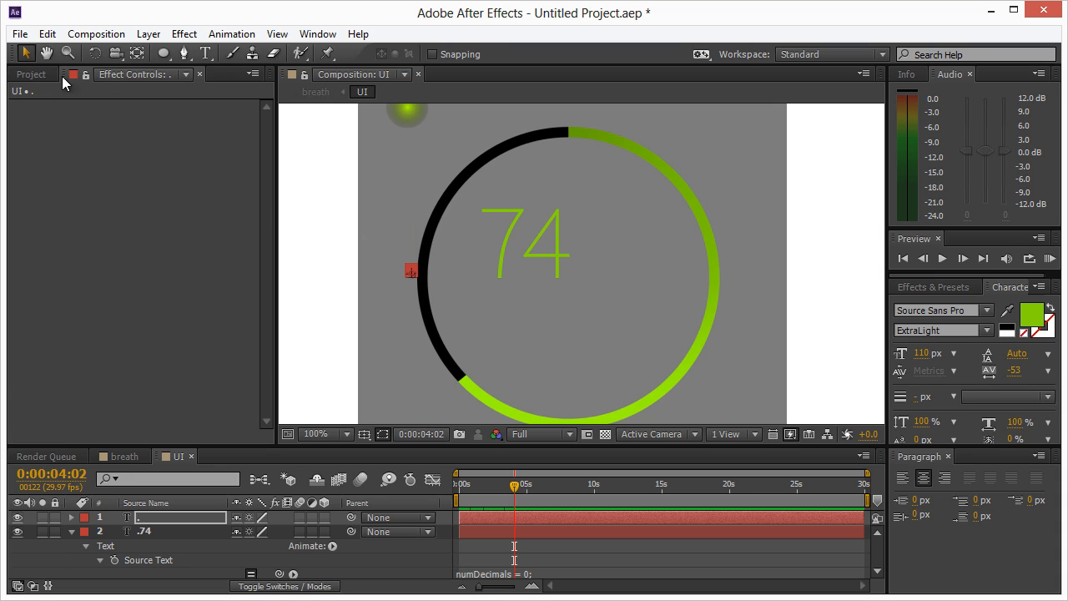
{"action": "key", "text": "v"}
{"action": "left_click_drag", "start_coordinate": [410, 268], "coordinate": [481, 272]}
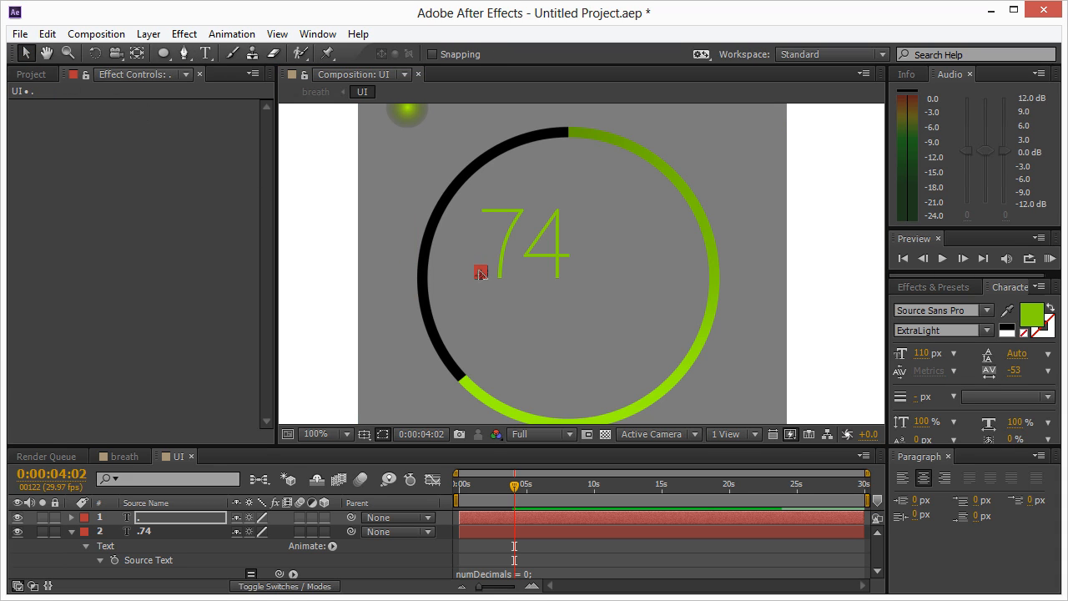
{"action": "left_click", "coordinate": [744, 244]}
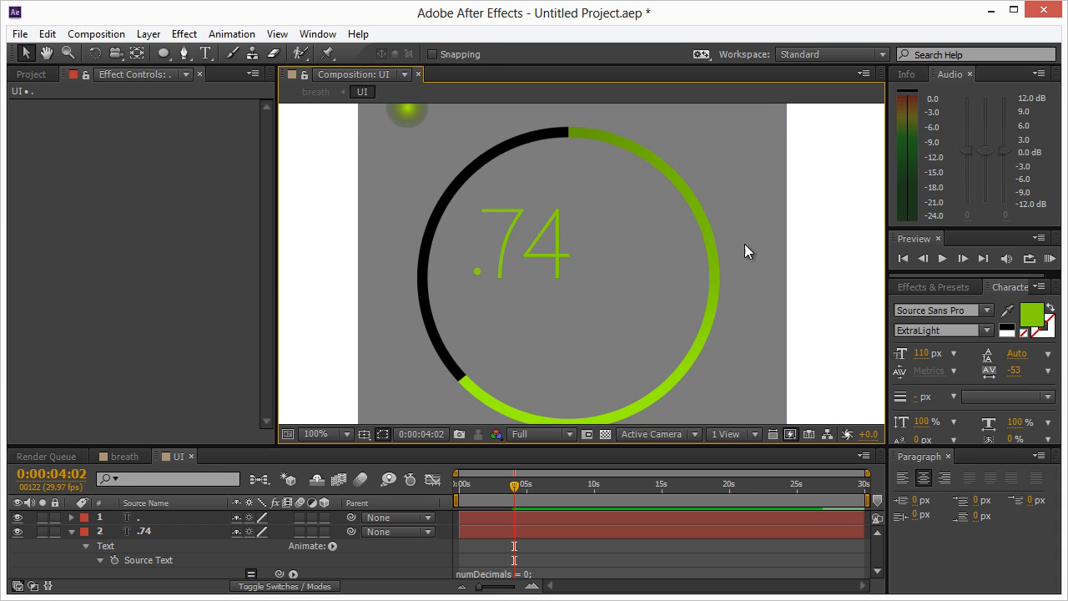
Nudge the period down so that it sits near the baseline of the 74
{"action": "left_click", "coordinate": [476, 270]}
{"action": "left_click", "coordinate": [858, 228]}
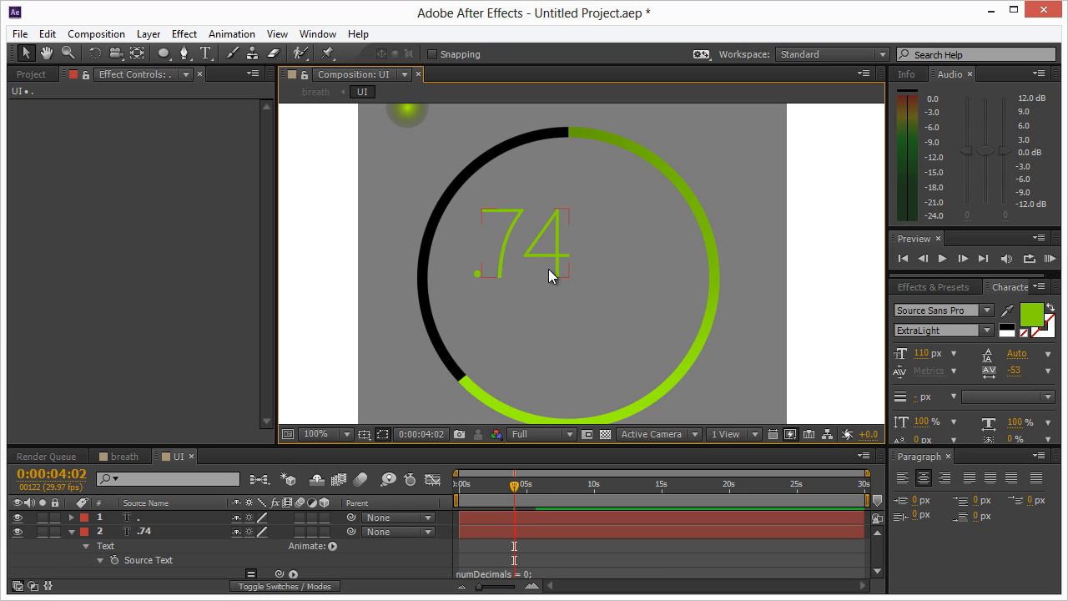
{"action": "left_click", "coordinate": [476, 272]}
{"action": "left_click", "coordinate": [814, 245]}
{"action": "left_click", "coordinate": [478, 276]}
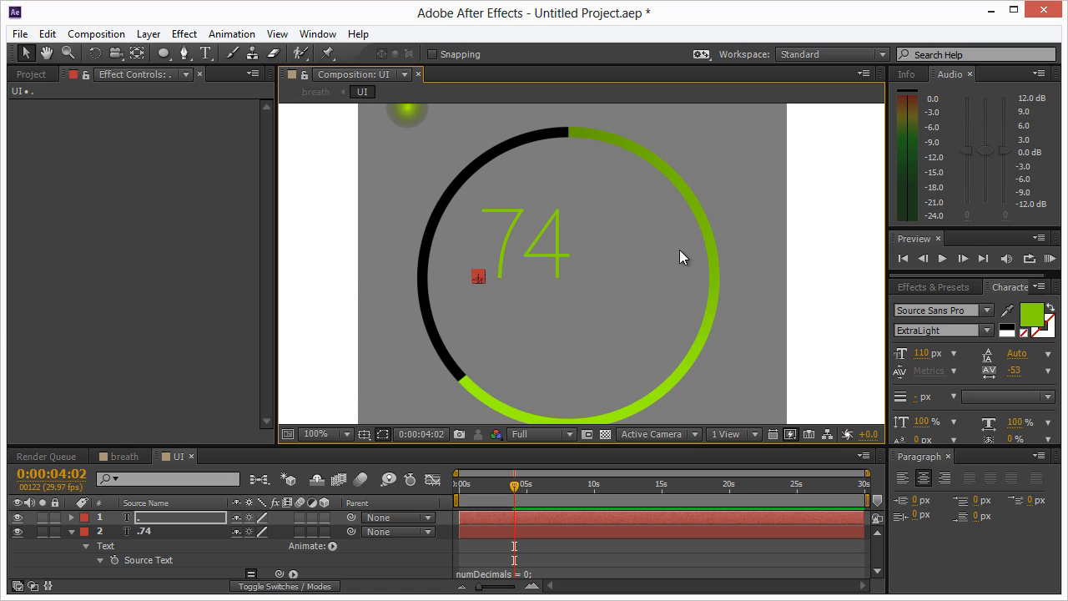
{"action": "left_click", "coordinate": [805, 242]}
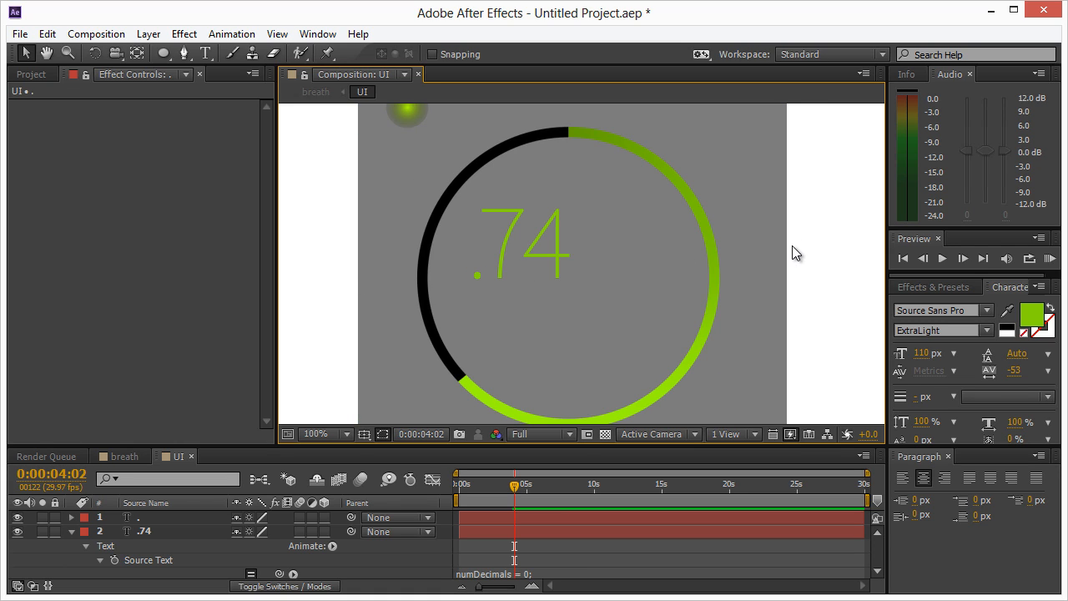
Add a text layer reading BAC and scale it down beside the upper part of the 74
{"action": "left_click", "coordinate": [205, 54]}
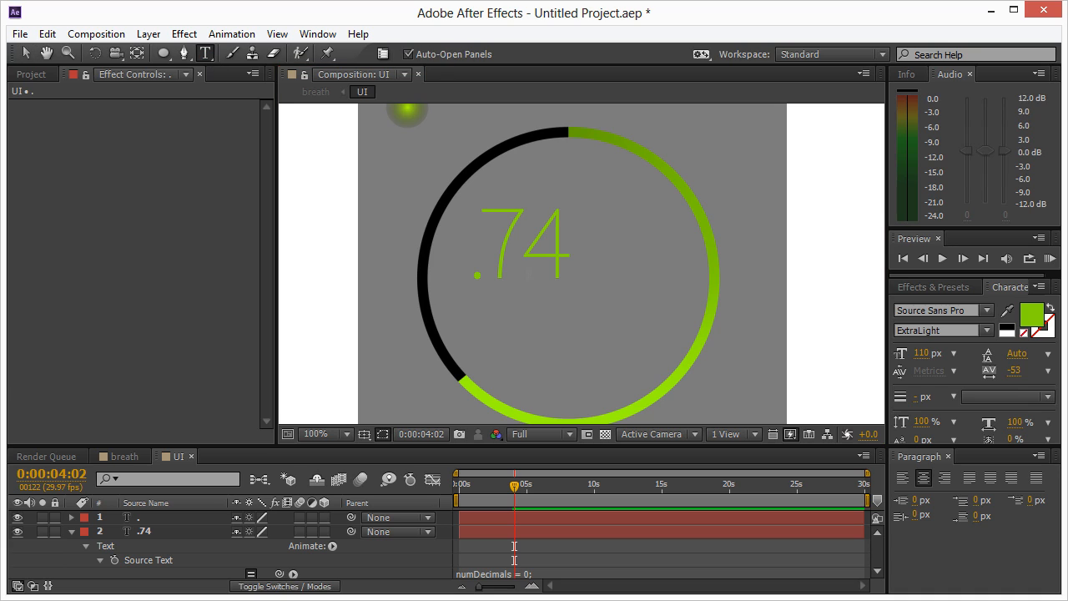
{"action": "left_click", "coordinate": [617, 241]}
{"action": "type", "text": "BAC"}
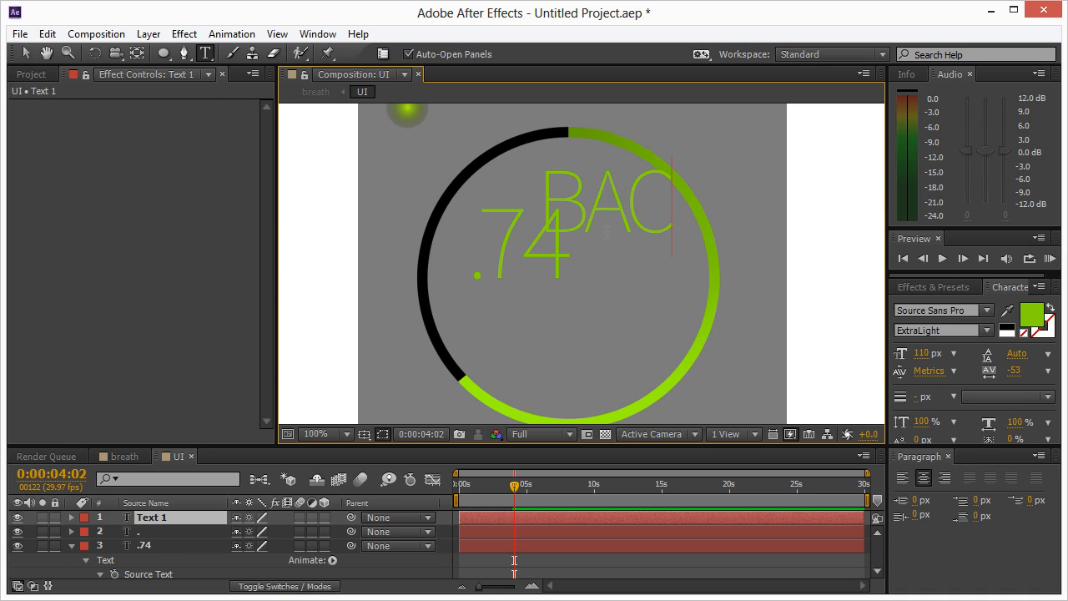
{"action": "left_click", "coordinate": [26, 52]}
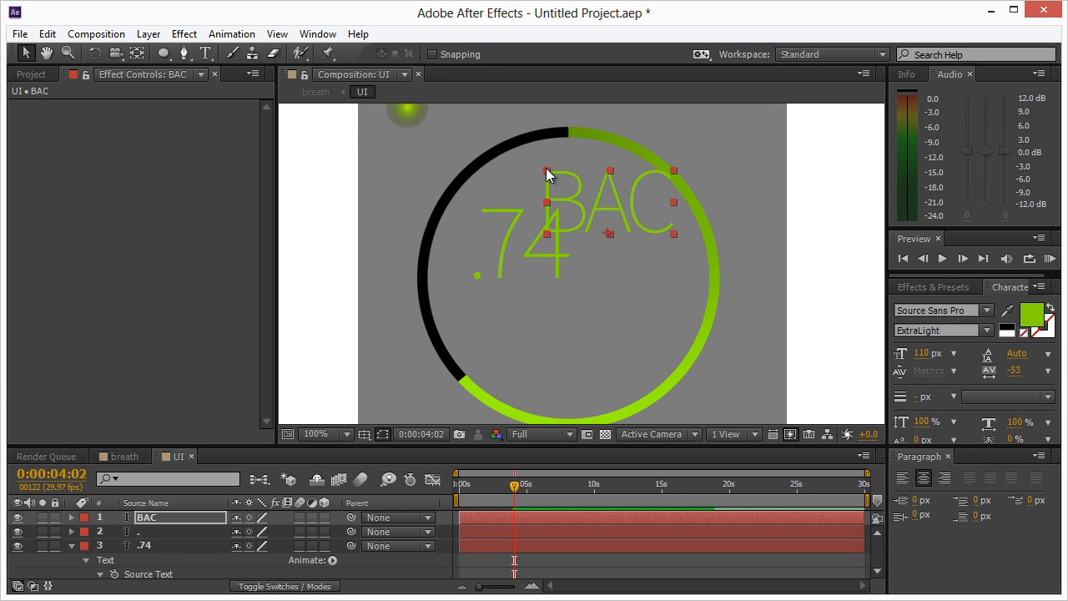
{"action": "left_click_drag", "start_coordinate": [570, 183], "coordinate": [584, 188]}
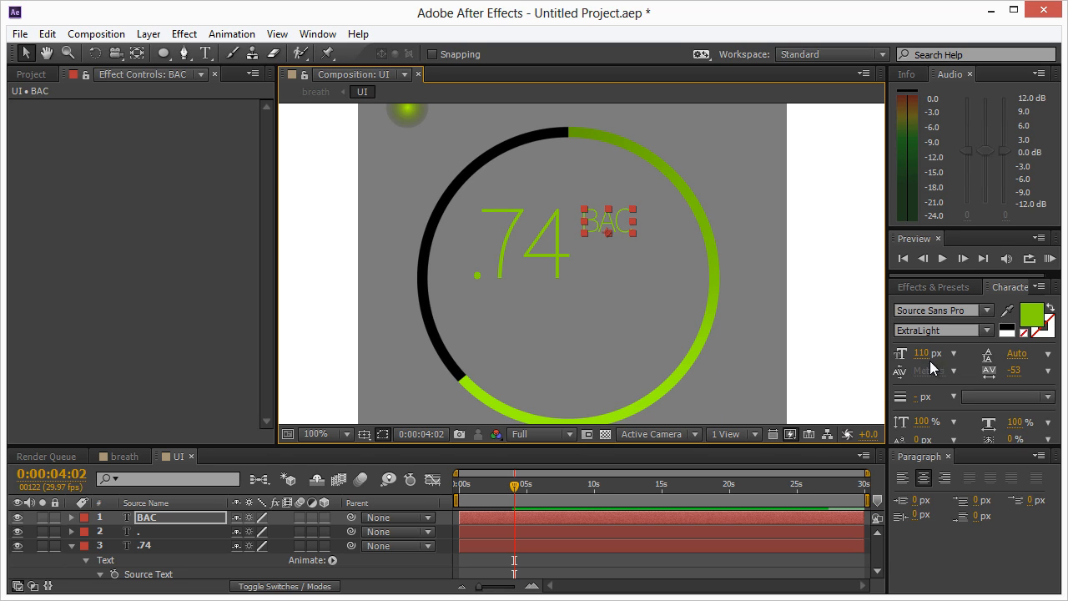
Set the BAC text to the Light font style in white and shift it slightly away from the 74
{"action": "left_click", "coordinate": [979, 331]}
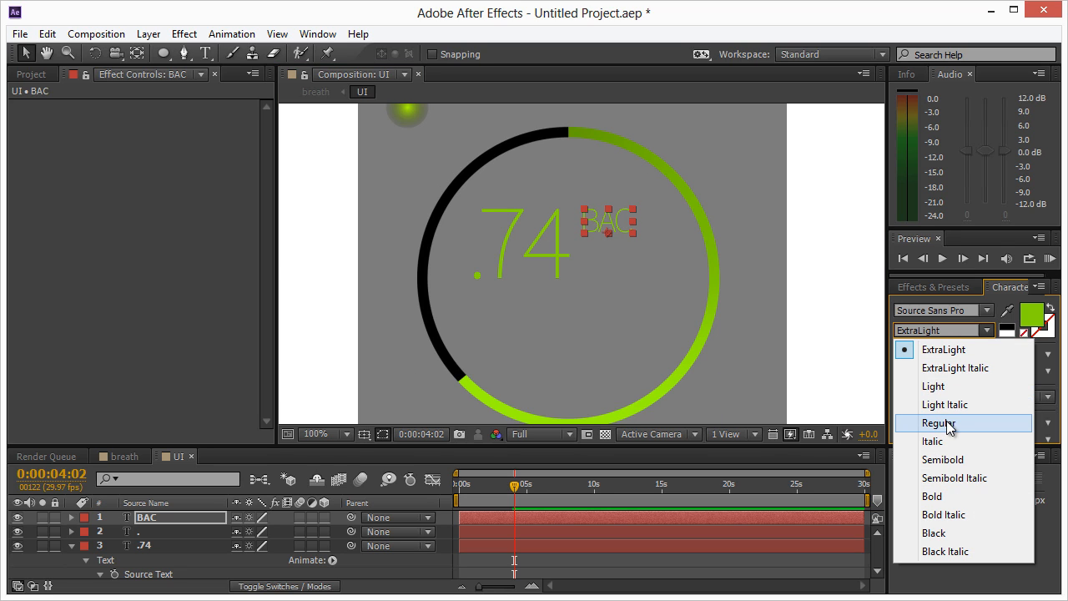
{"action": "left_click", "coordinate": [949, 389]}
{"action": "left_click_drag", "start_coordinate": [611, 224], "coordinate": [620, 226]}
{"action": "left_click", "coordinate": [1031, 315]}
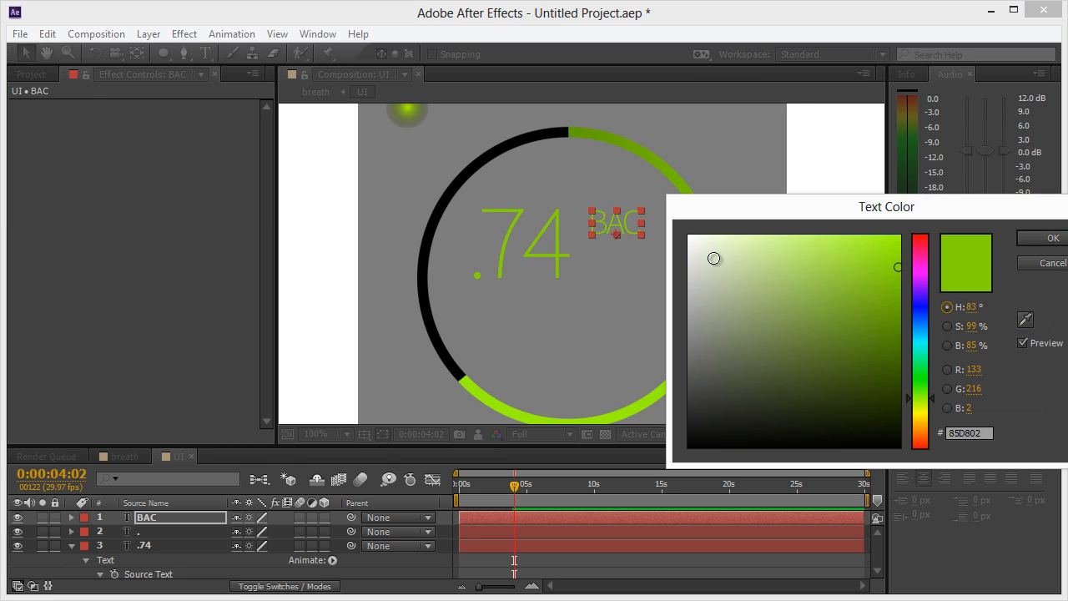
{"action": "left_click", "coordinate": [689, 235]}
{"action": "left_click", "coordinate": [1052, 239]}
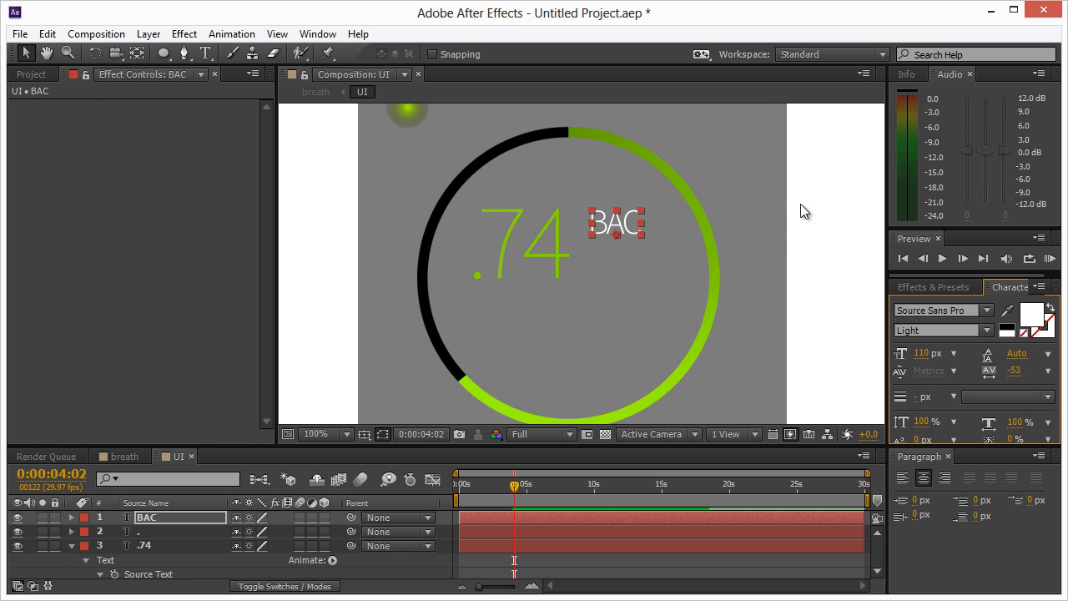
Move the 74 and the period together slightly closer to the BAC text
{"action": "left_click", "coordinate": [542, 247]}
{"action": "left_click", "coordinate": [478, 276], "text": "shift"}
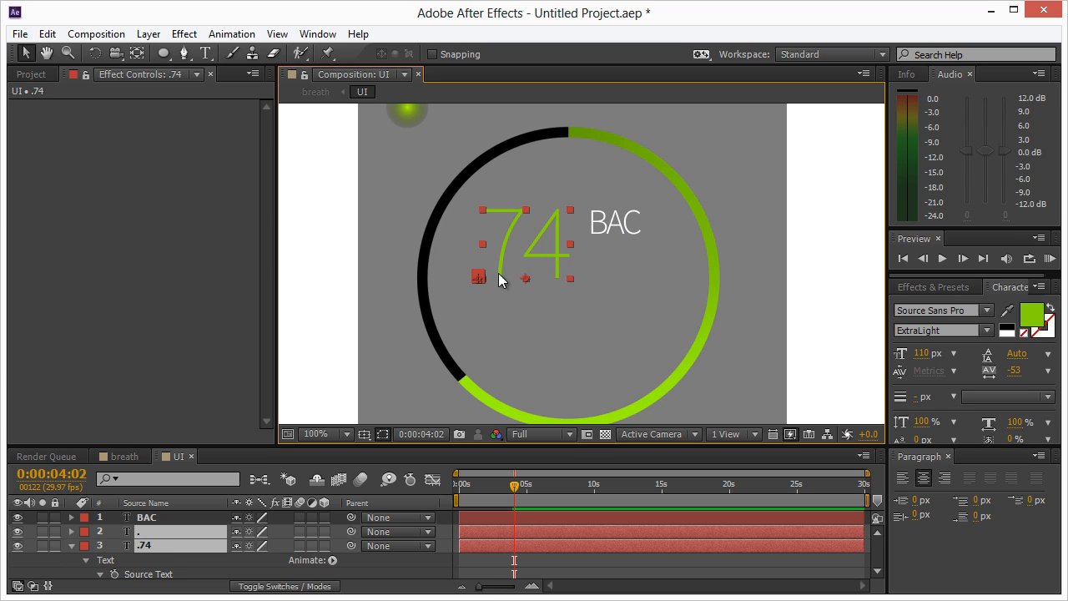
{"action": "left_click_drag", "start_coordinate": [501, 254], "coordinate": [507, 253]}
Set the tracking of the BAC text to 2
{"action": "left_click", "coordinate": [621, 232]}
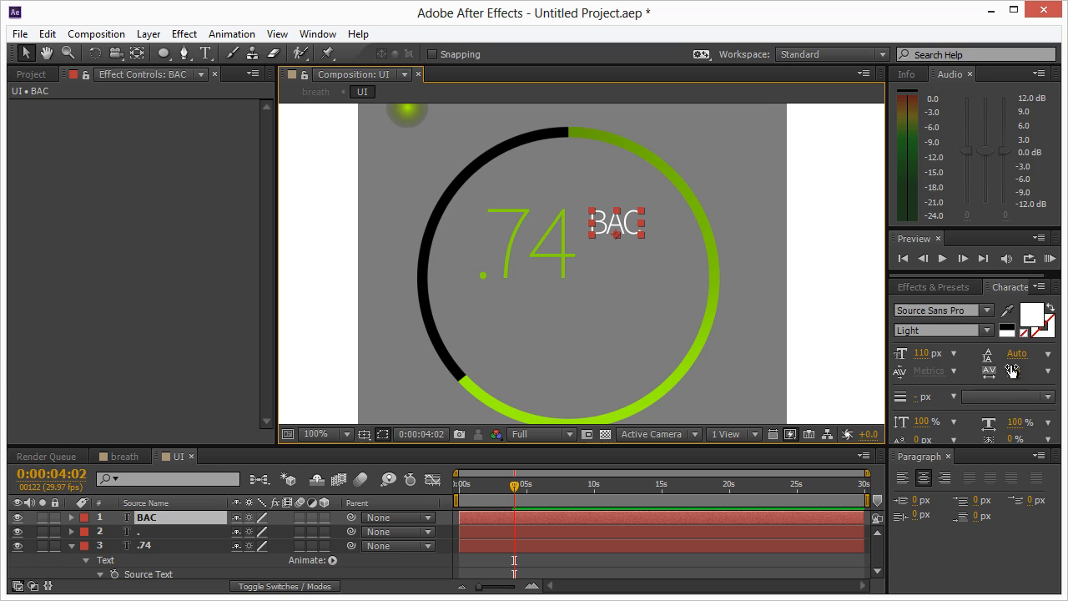
{"action": "left_click_drag", "start_coordinate": [1011, 371], "coordinate": [1062, 371]}
{"action": "left_click", "coordinate": [773, 247]}
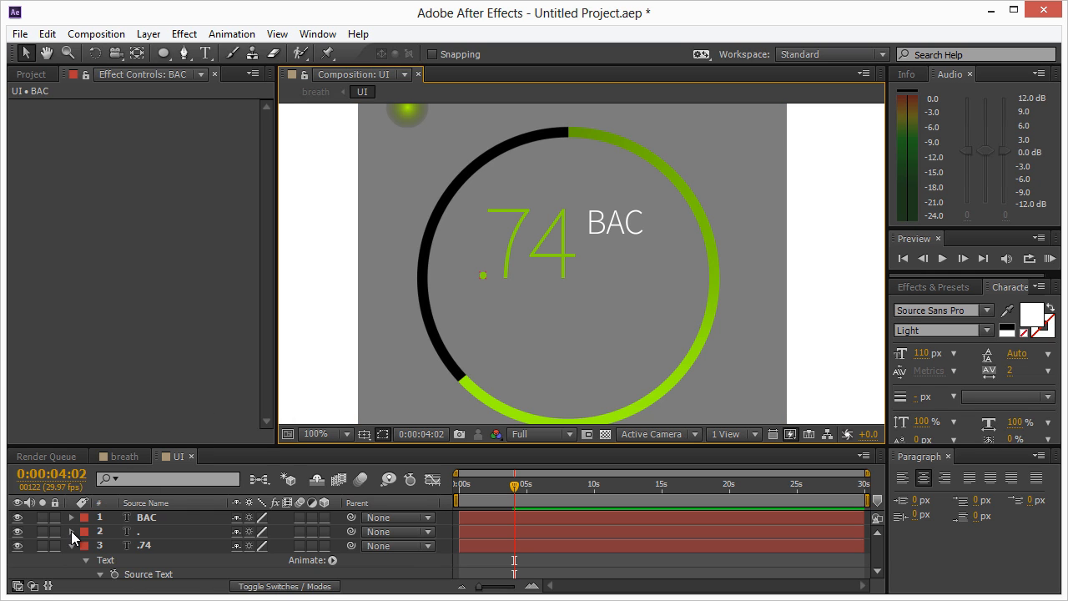
Hide the grey background in the UI composition and check the screen on the device in the breath composition
{"action": "scroll", "coordinate": [71, 531], "scroll_direction": "down", "scroll_amount": 5}
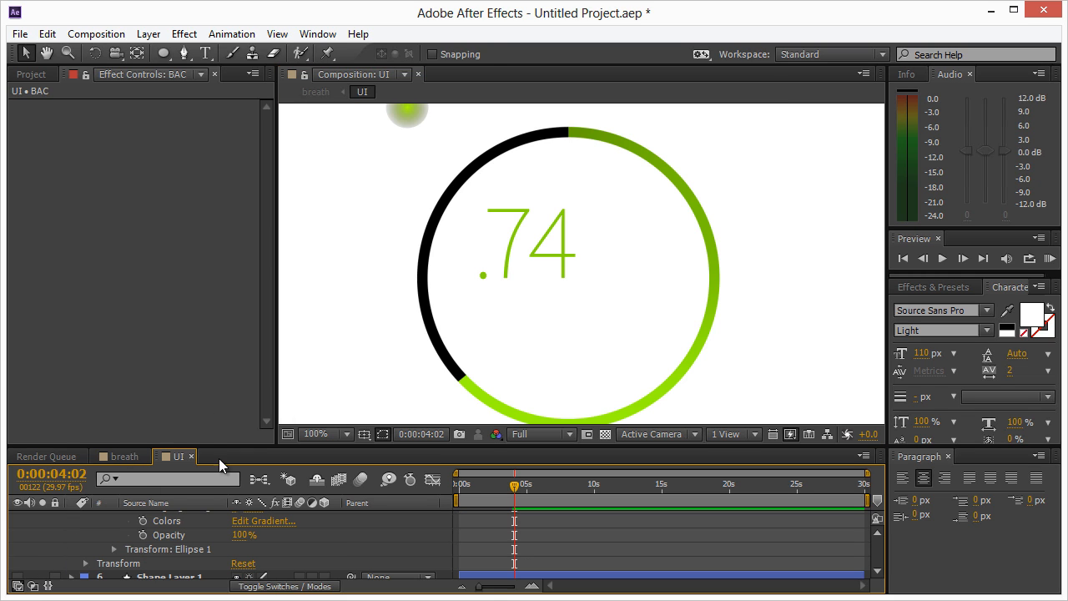
{"action": "left_click", "coordinate": [129, 458]}
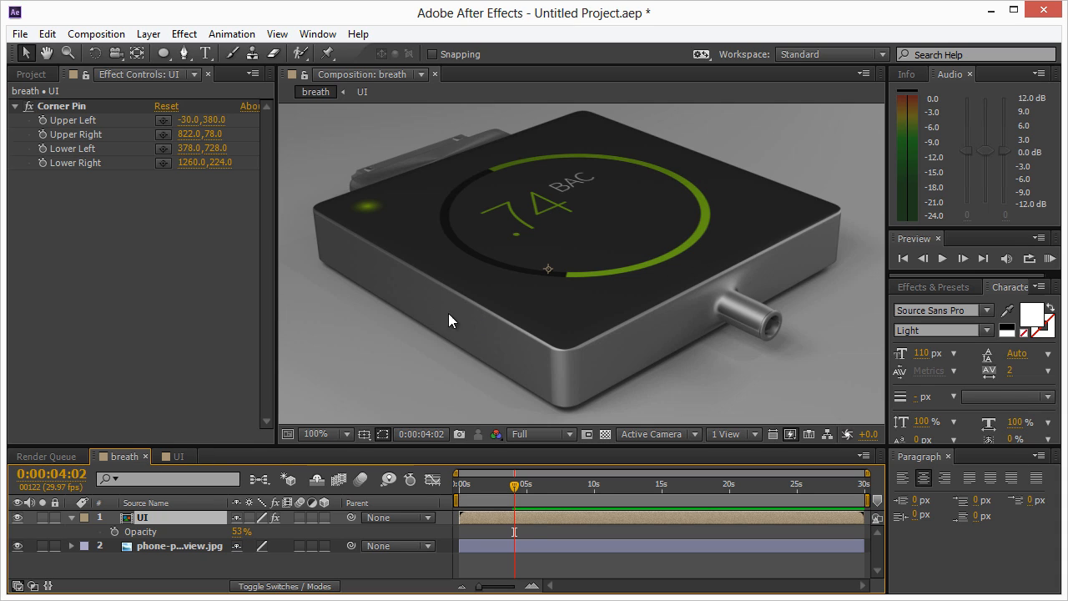
In the UI composition, keyframe the ringgood.psd layer's Radial Wipe Transition Completion at 37% at 0:00:04:00
{"action": "left_click", "coordinate": [183, 454]}
{"action": "scroll", "coordinate": [690, 297], "scroll_direction": "down", "scroll_amount": 2}
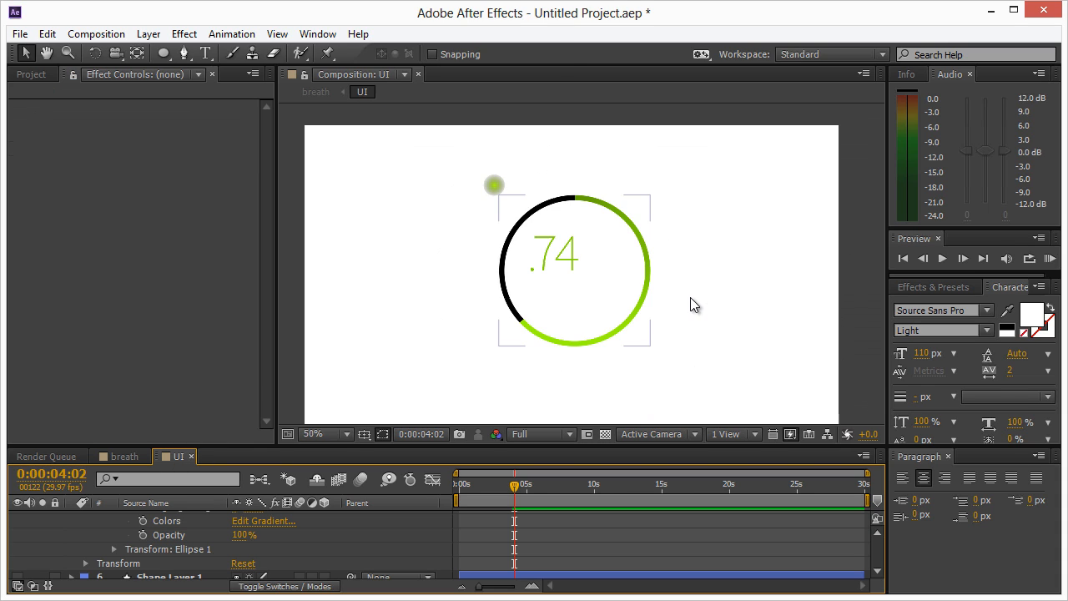
{"action": "left_click", "coordinate": [608, 211]}
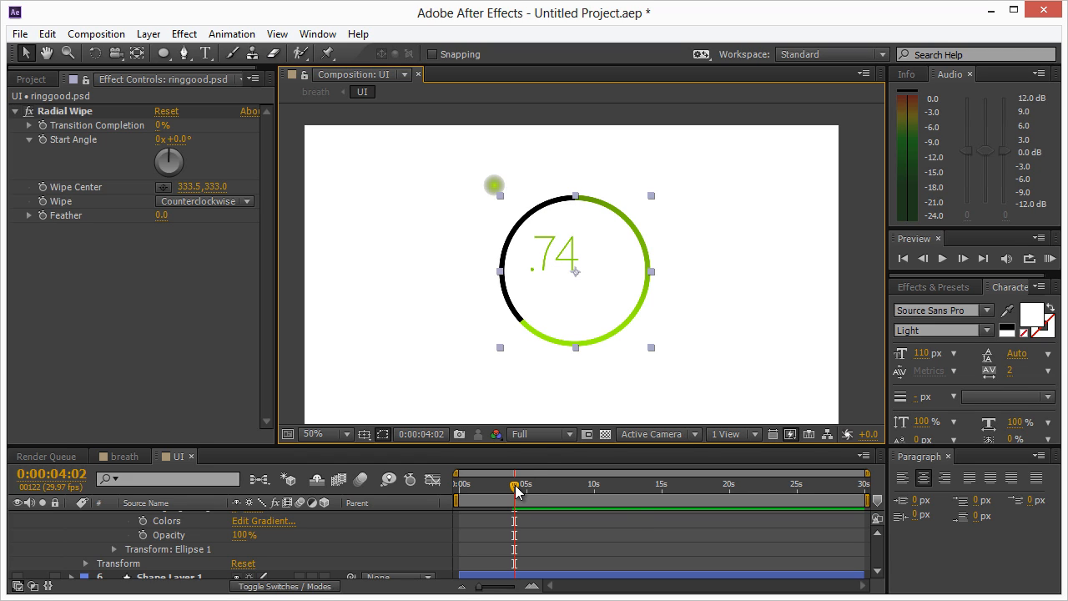
{"action": "mouse_move", "coordinate": [516, 491]}
{"action": "left_mouse_down"}
{"action": "mouse_move", "coordinate": [492, 490]}
{"action": "mouse_move", "coordinate": [515, 499]}
{"action": "left_mouse_up"}
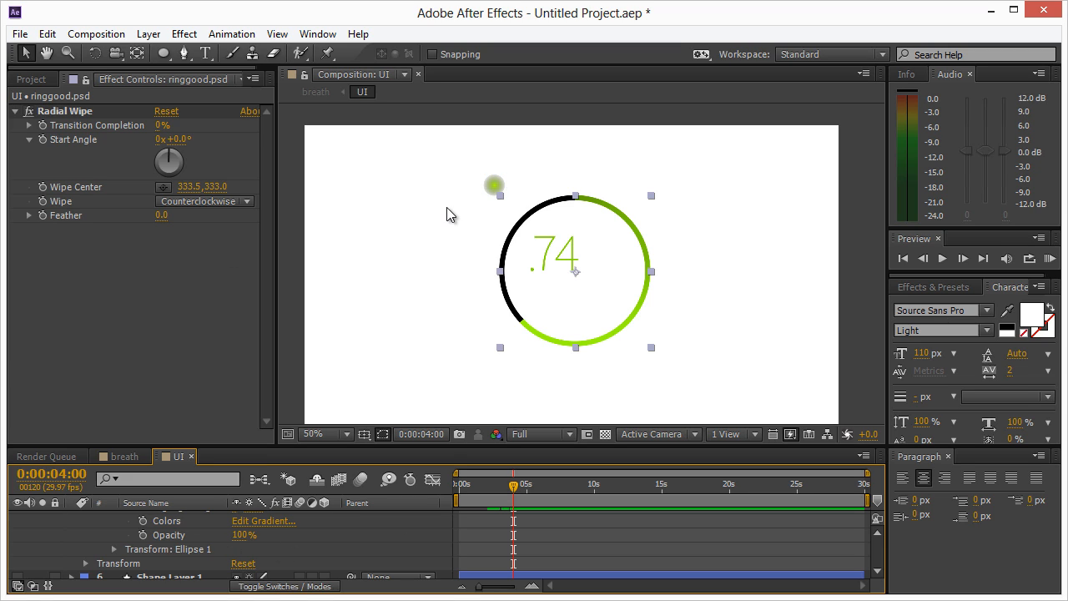
{"action": "scroll", "coordinate": [319, 523], "scroll_direction": "down", "scroll_amount": 1}
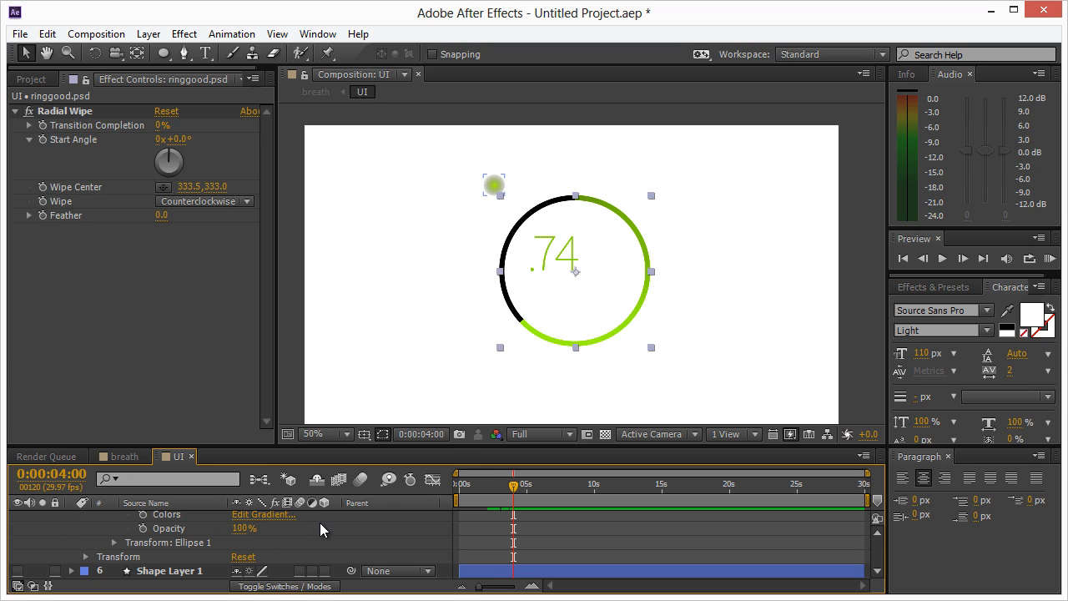
{"action": "scroll", "coordinate": [319, 525], "scroll_direction": "up", "scroll_amount": 3}
{"action": "scroll", "coordinate": [309, 540], "scroll_direction": "down", "scroll_amount": 2}
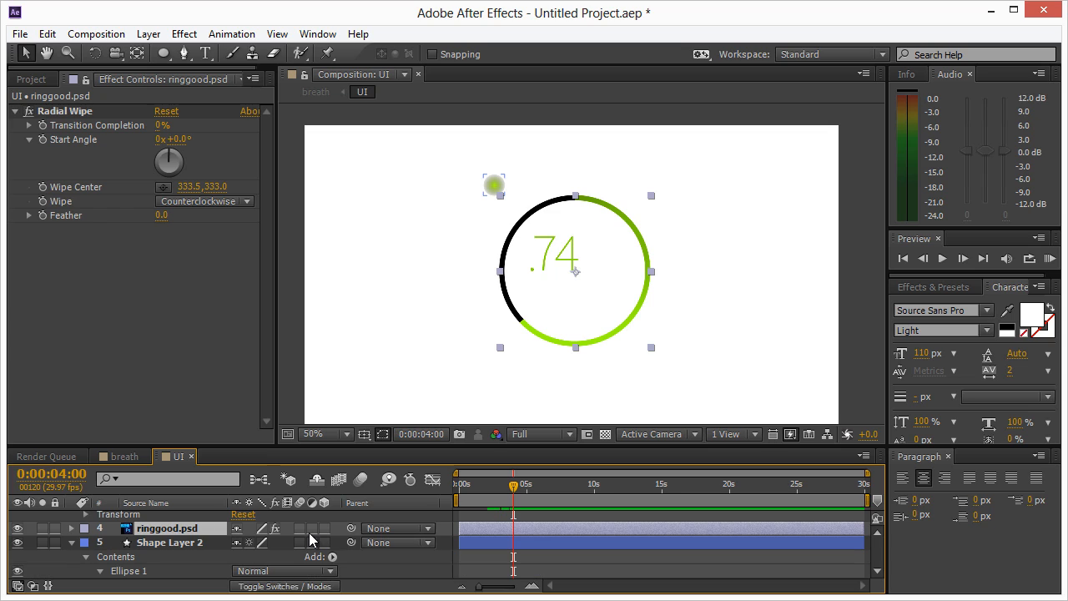
{"action": "left_click", "coordinate": [72, 529]}
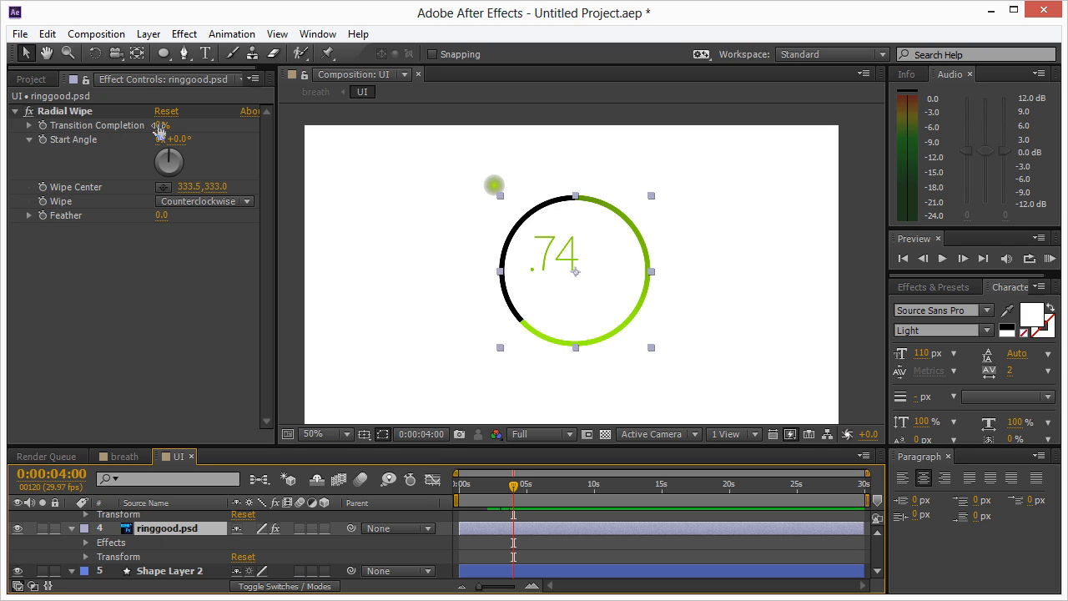
{"action": "left_click_drag", "start_coordinate": [157, 124], "coordinate": [190, 125]}
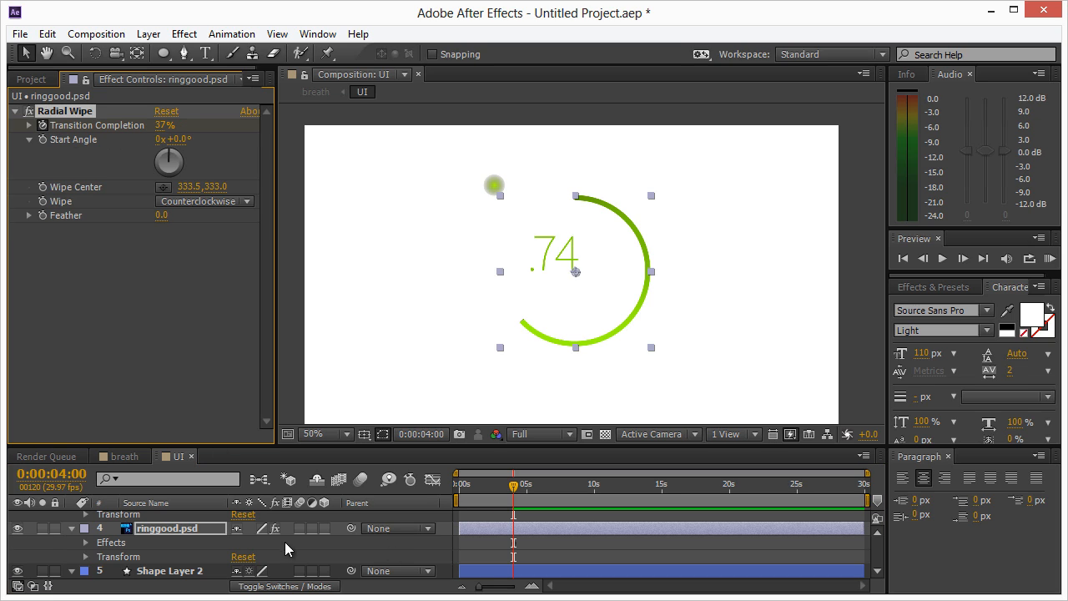
Reveal the ring layer's keyframes and set its Radial Wipe Transition Completion to 100% at 0:00:00:00
{"action": "left_click", "coordinate": [154, 530]}
{"action": "key", "text": "u"}
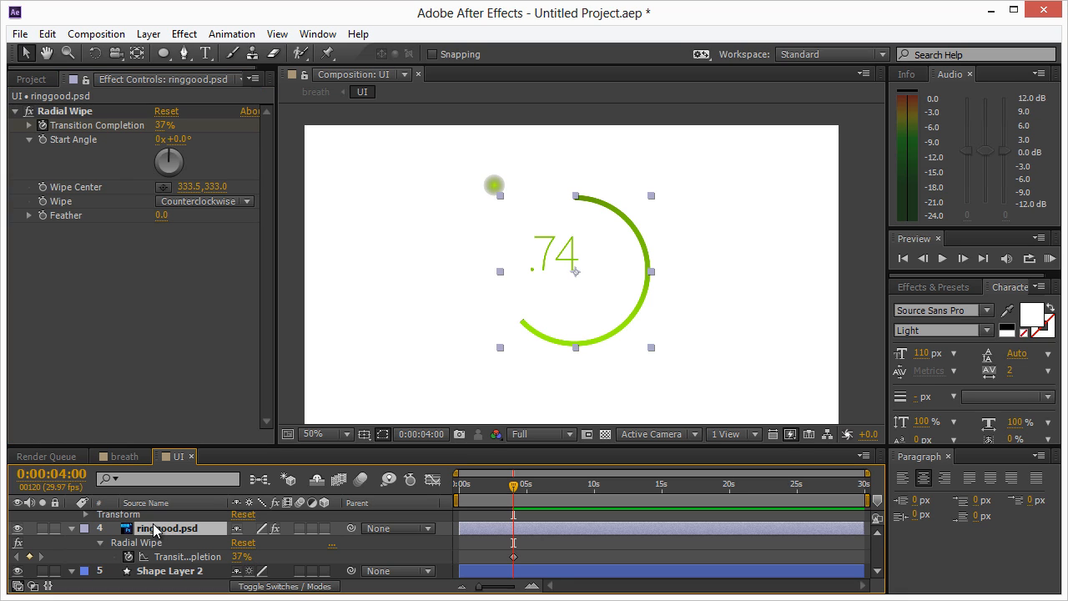
{"action": "left_click", "coordinate": [514, 558]}
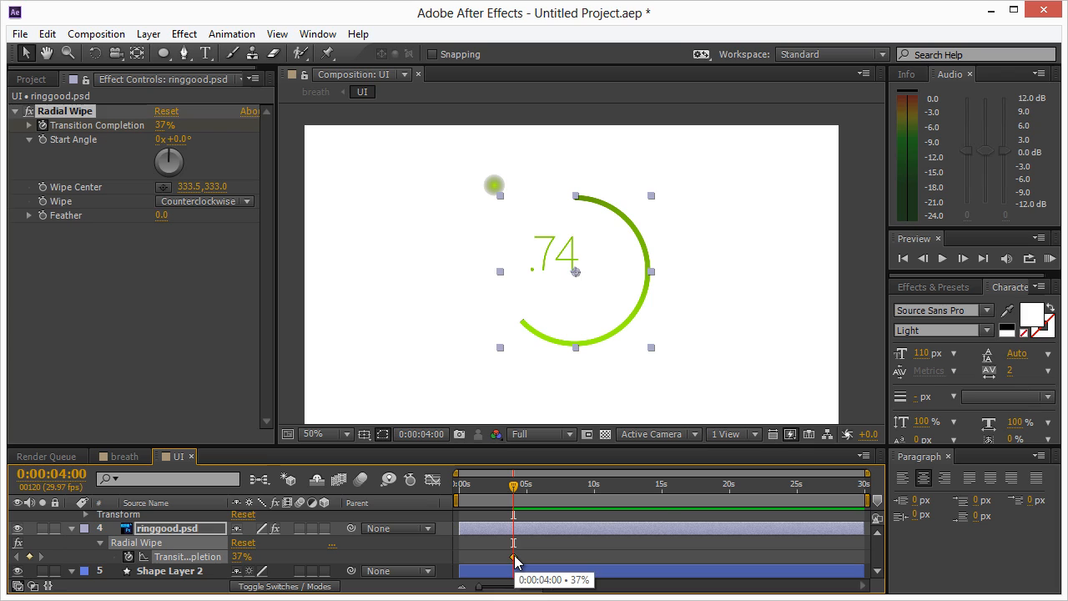
{"action": "left_click_drag", "start_coordinate": [513, 485], "coordinate": [457, 484]}
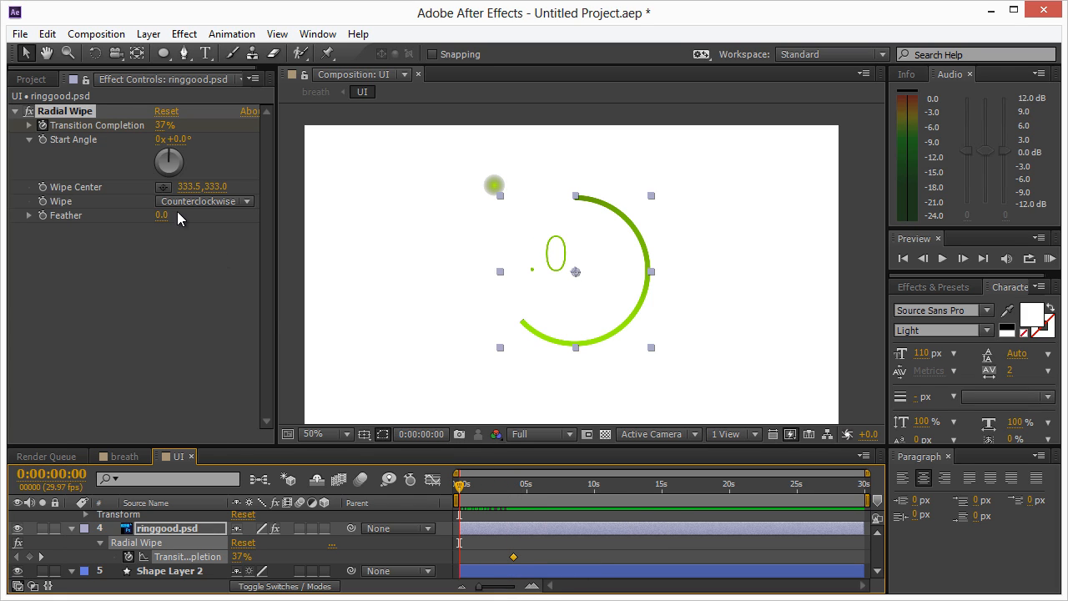
{"action": "left_click", "coordinate": [164, 126]}
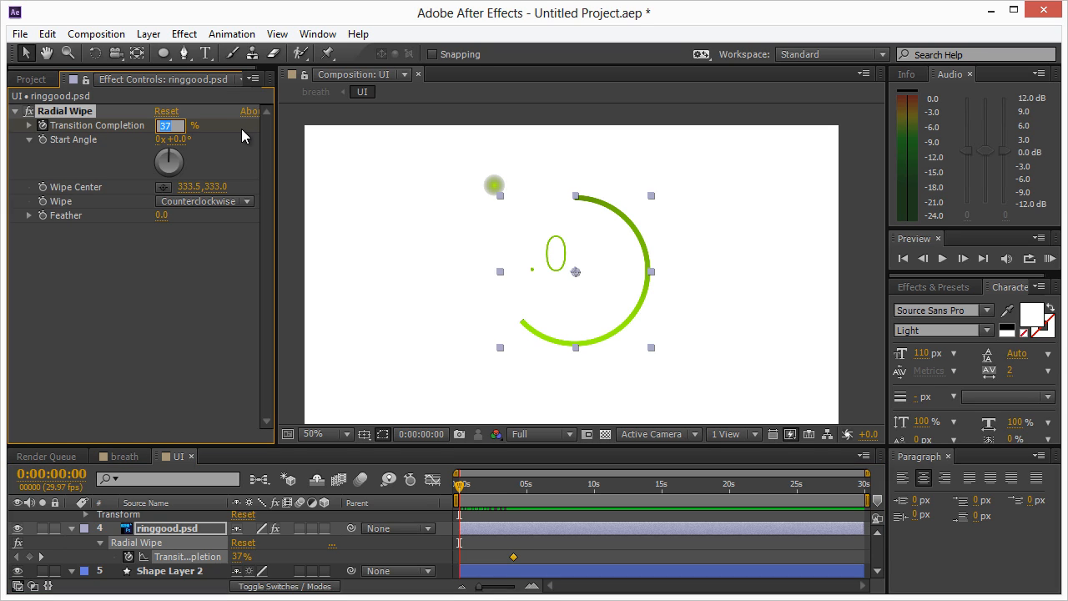
{"action": "type", "text": "0"}
{"action": "key", "text": "Return"}
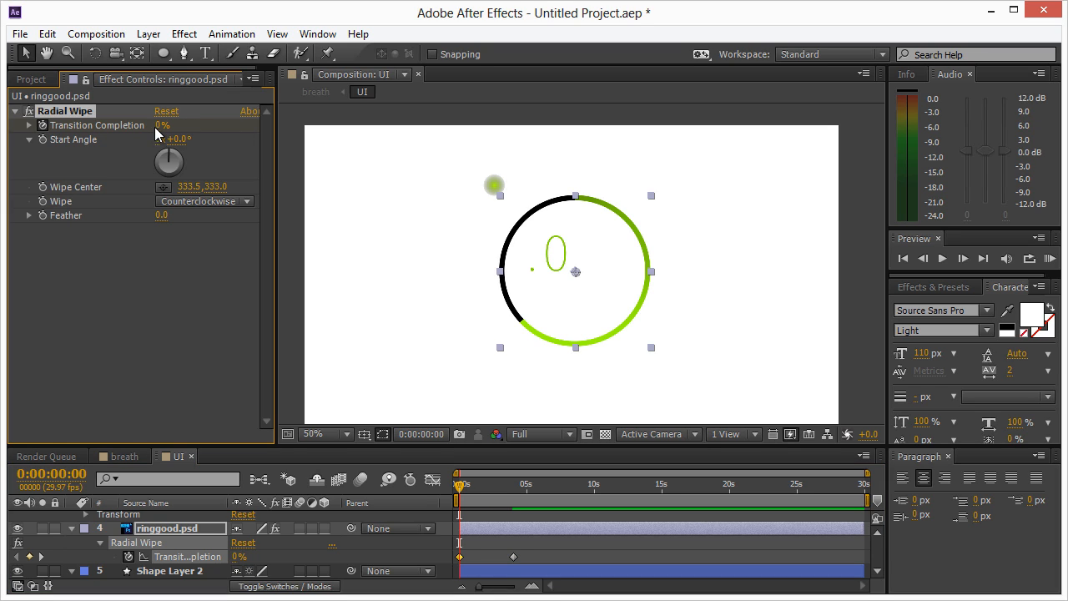
{"action": "left_click", "coordinate": [160, 126]}
{"action": "type", "text": "100"}
{"action": "key", "text": "Return"}
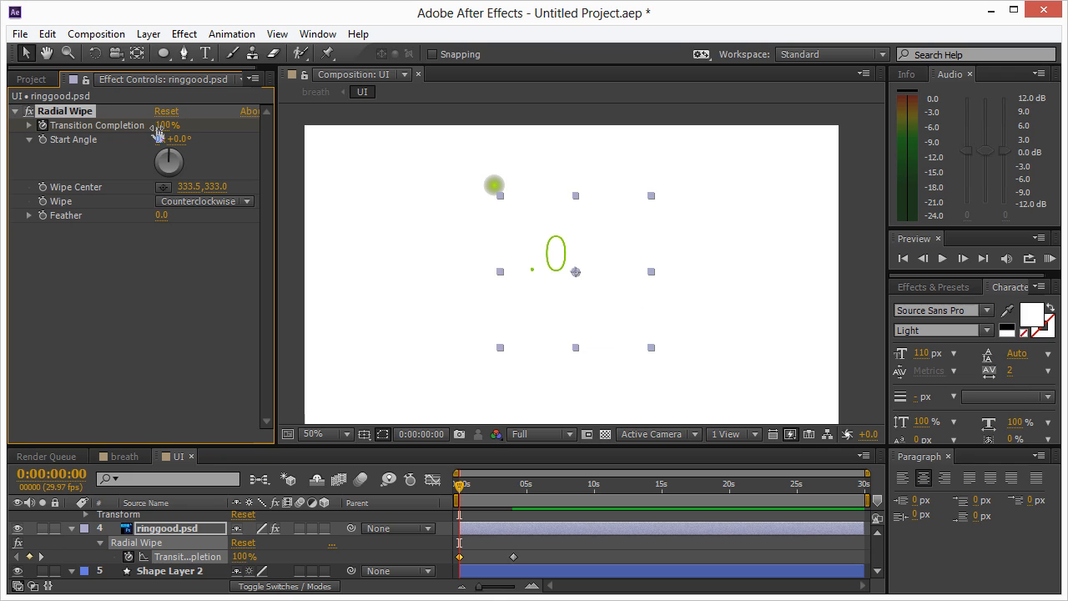
Set the ring's Transition Completion to 0% at 0:00:05:06
{"action": "left_click_drag", "start_coordinate": [460, 486], "coordinate": [529, 496]}
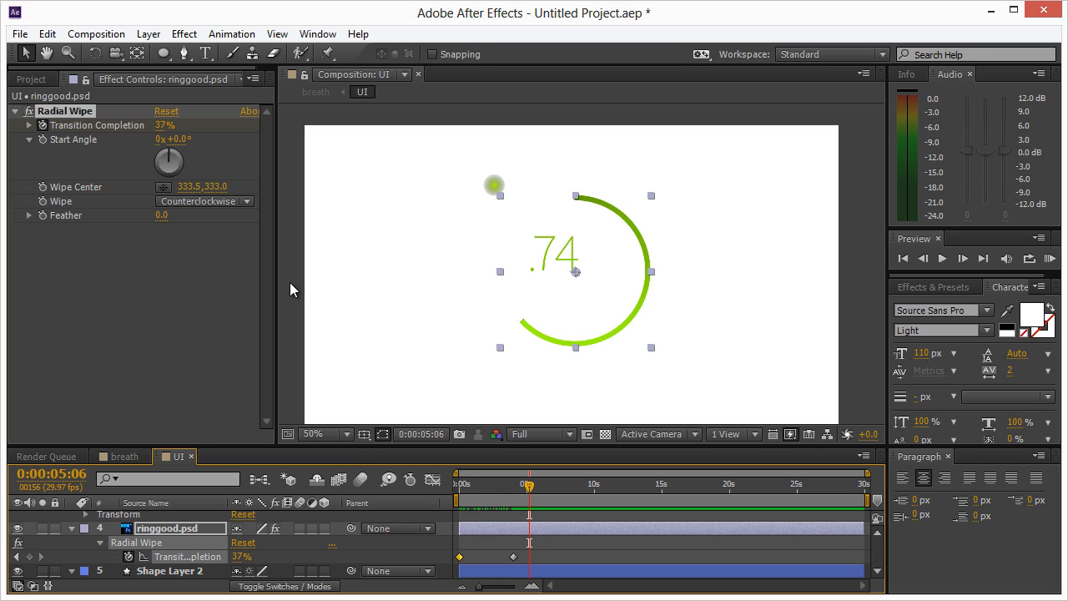
{"action": "left_click", "coordinate": [161, 127]}
{"action": "type", "text": "0"}
{"action": "key", "text": "Return"}
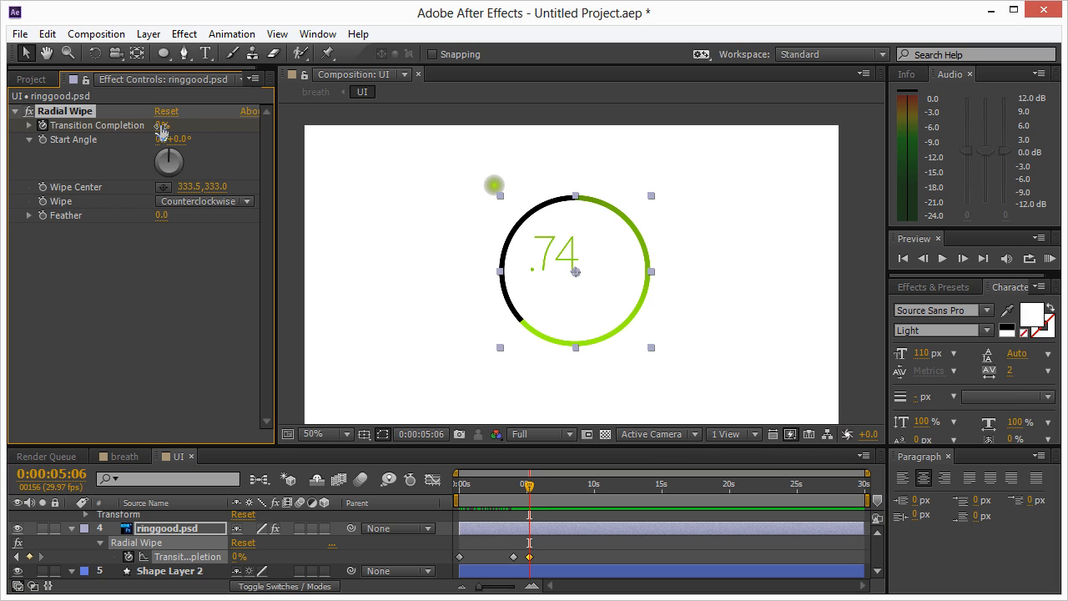
Return to the breath composition and preview the animated ring and counter on the device
{"action": "mouse_move", "coordinate": [529, 486]}
{"action": "left_mouse_down"}
{"action": "mouse_move", "coordinate": [462, 486]}
{"action": "mouse_move", "coordinate": [546, 486]}
{"action": "left_mouse_up"}
{"action": "left_click", "coordinate": [125, 457]}
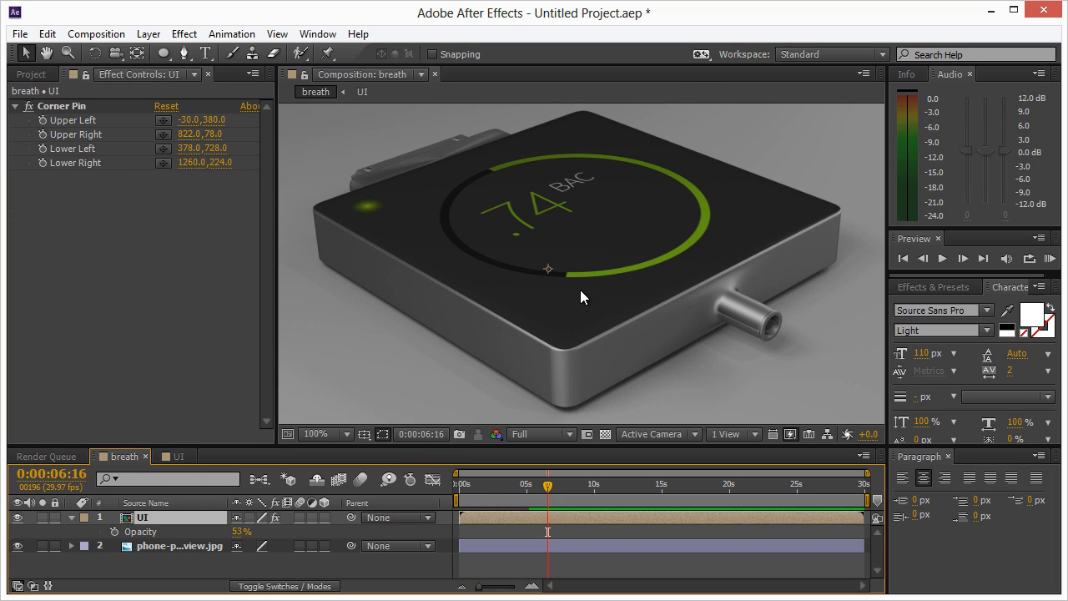
{"action": "key", "text": "comma"}
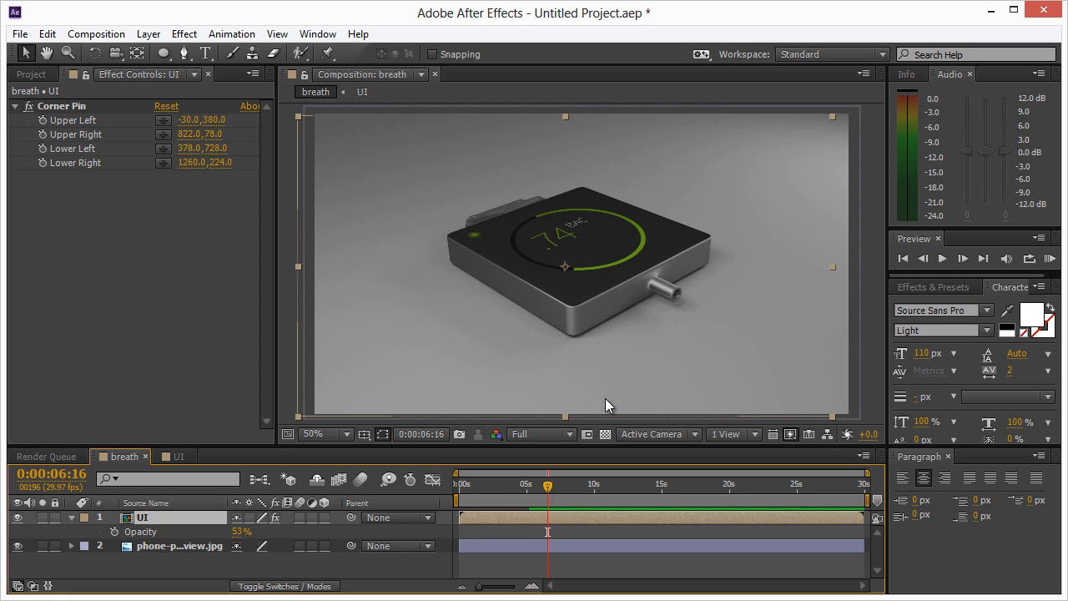
{"action": "key", "text": "space"}
{"action": "key", "text": "period"}
{"action": "key", "text": "KP_0"}
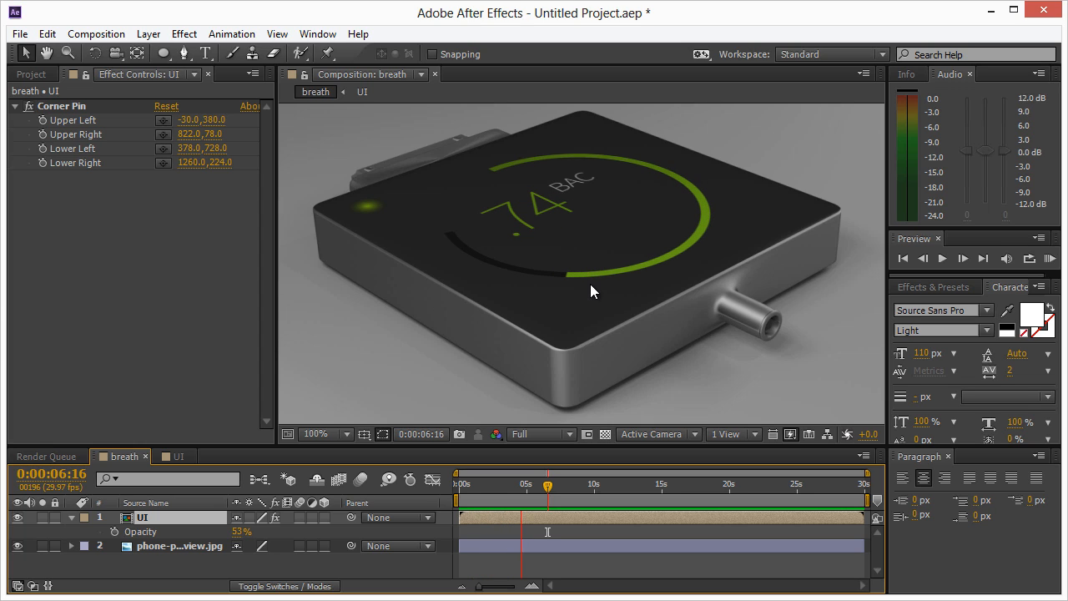
Stop the preview and add a text layer reading "GOOD TO DRIVE" inside the ring in the UI composition
{"action": "key", "text": "space"}
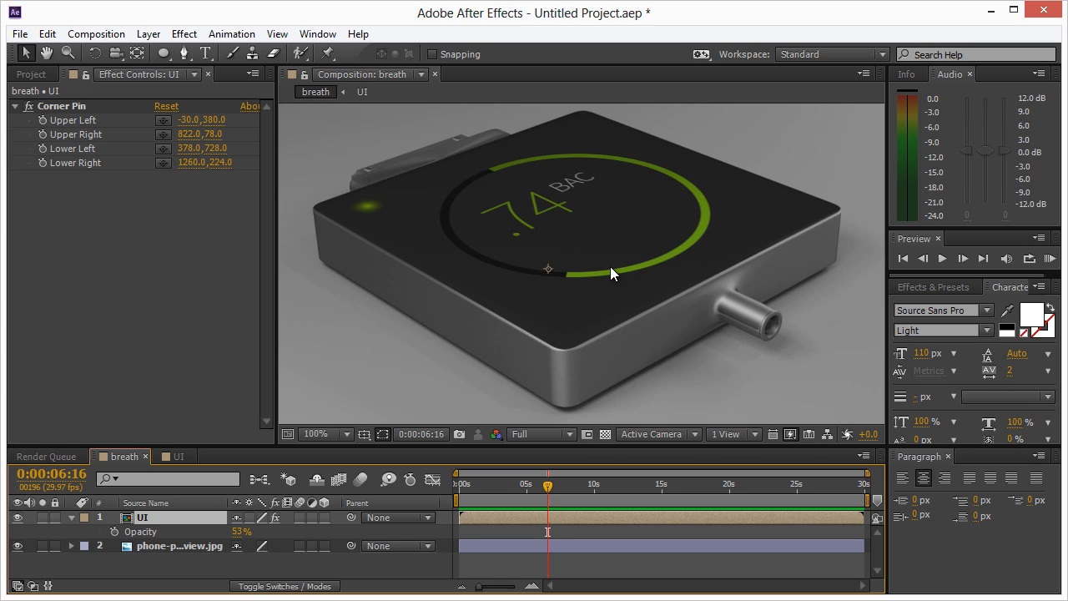
{"action": "left_click", "coordinate": [181, 460]}
{"action": "left_click", "coordinate": [847, 314]}
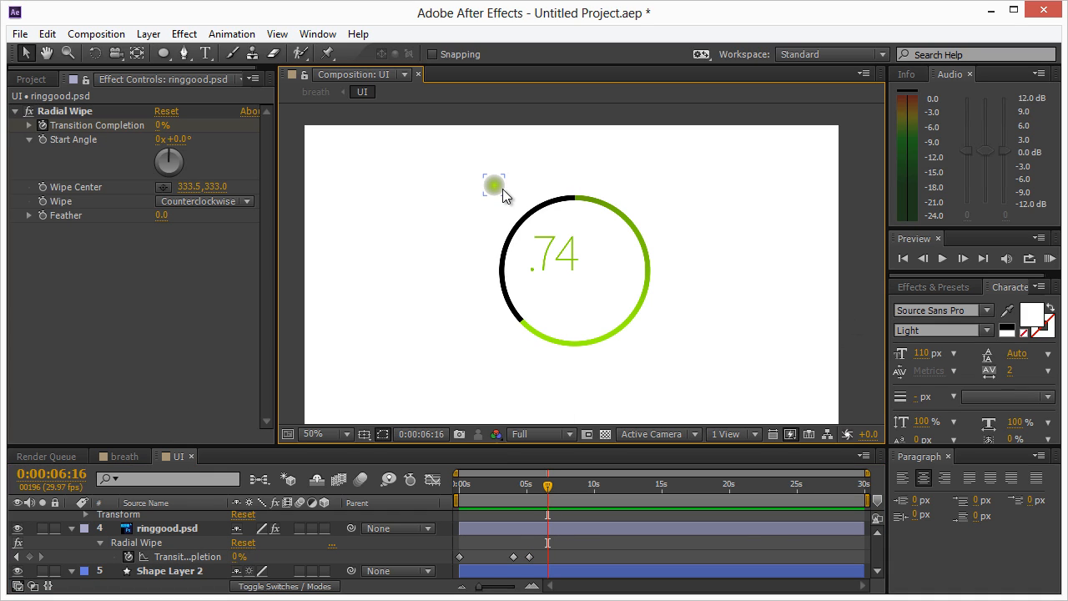
{"action": "left_click", "coordinate": [204, 53]}
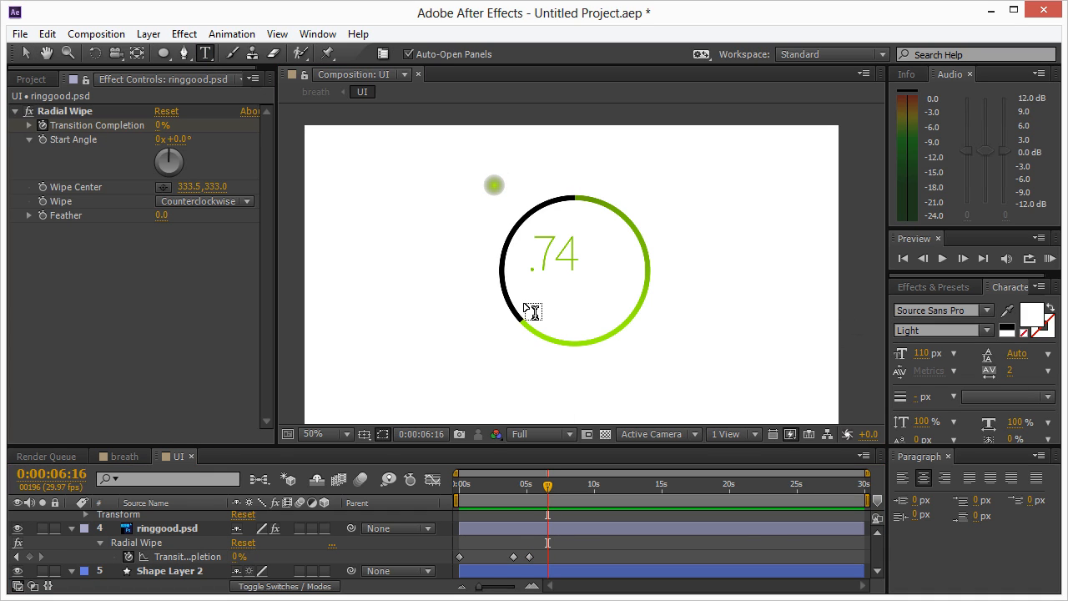
{"action": "left_click", "coordinate": [550, 310]}
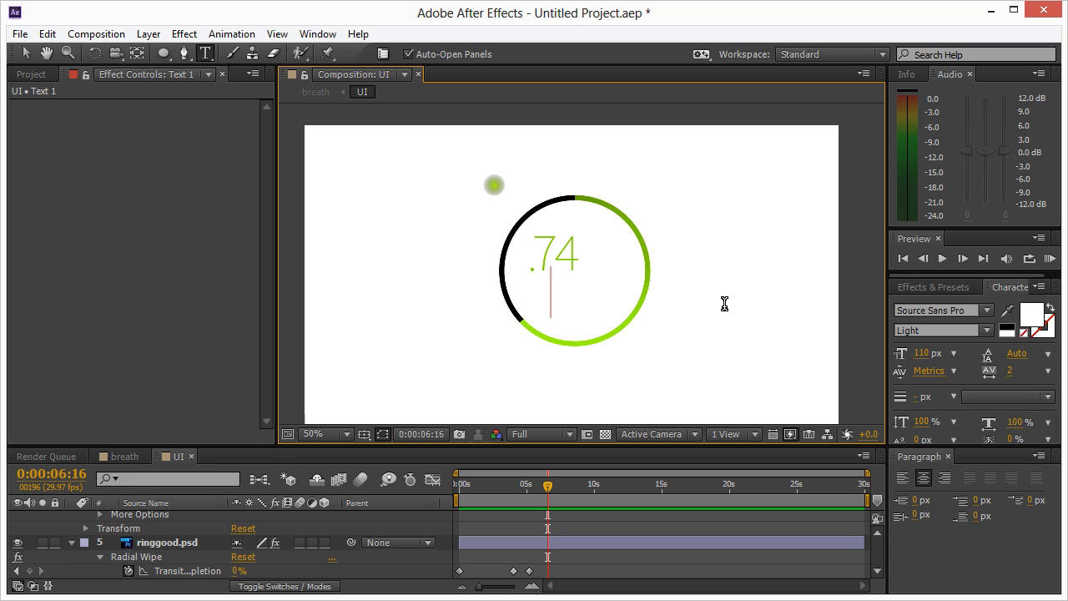
{"action": "type", "text": "GOOD TO DRIVE"}
{"action": "left_click", "coordinate": [33, 55]}
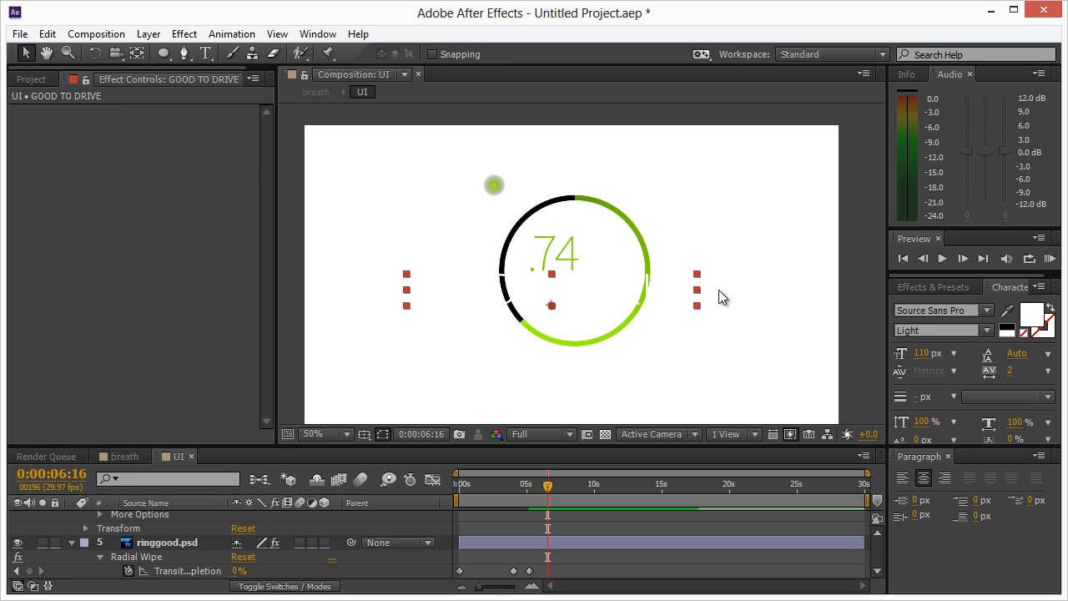
Colour the GOOD TO DRIVE text with green sampled from the ring and scale it down to sit inside the ring, below the number
{"action": "left_click", "coordinate": [1035, 322]}
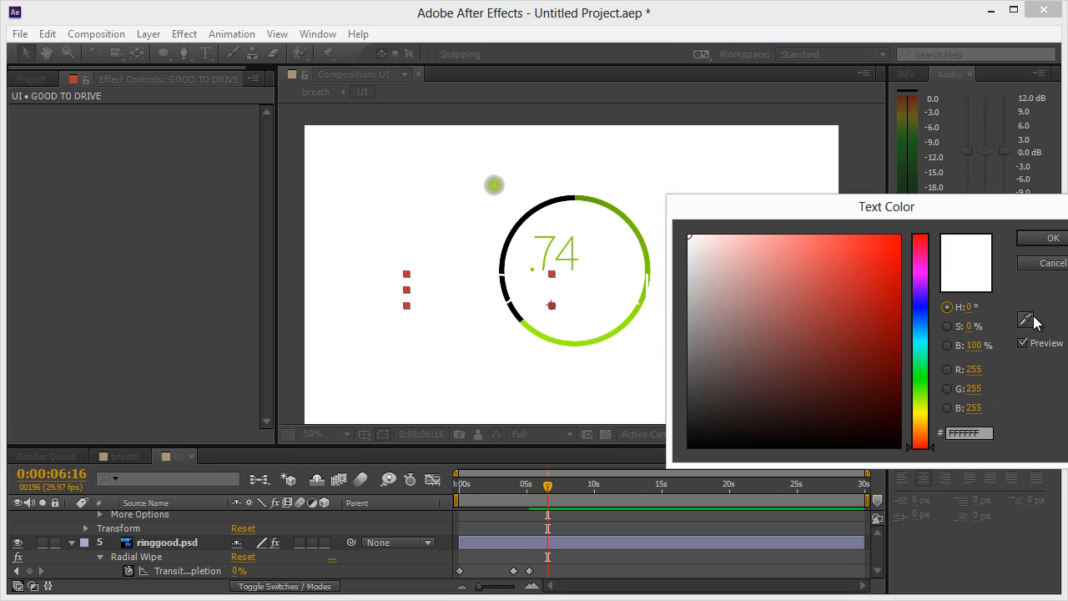
{"action": "left_click", "coordinate": [1025, 320]}
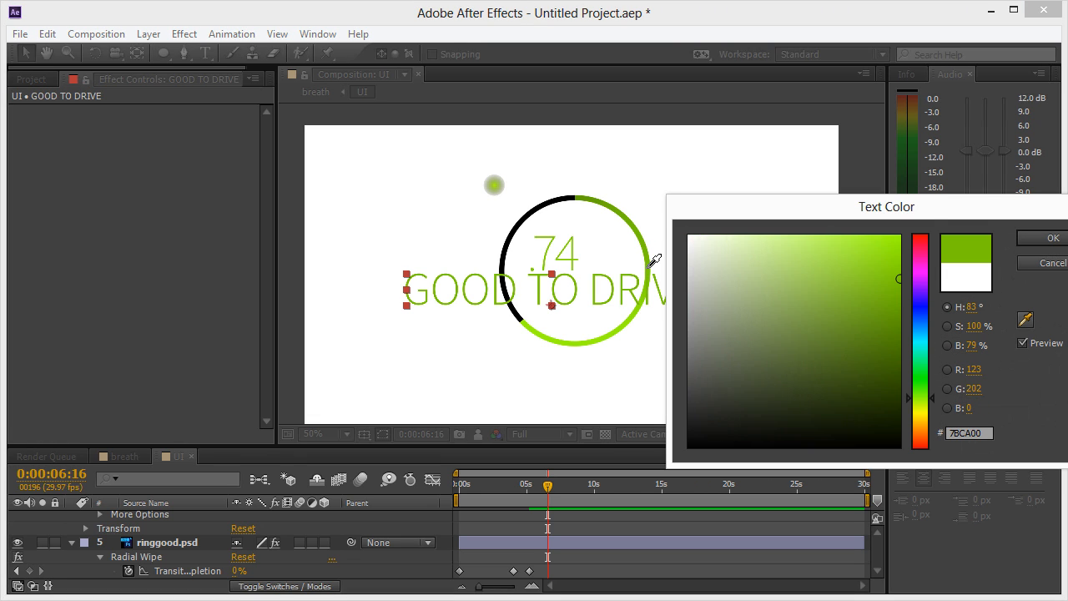
{"action": "left_click", "coordinate": [652, 265]}
{"action": "left_click", "coordinate": [1035, 243]}
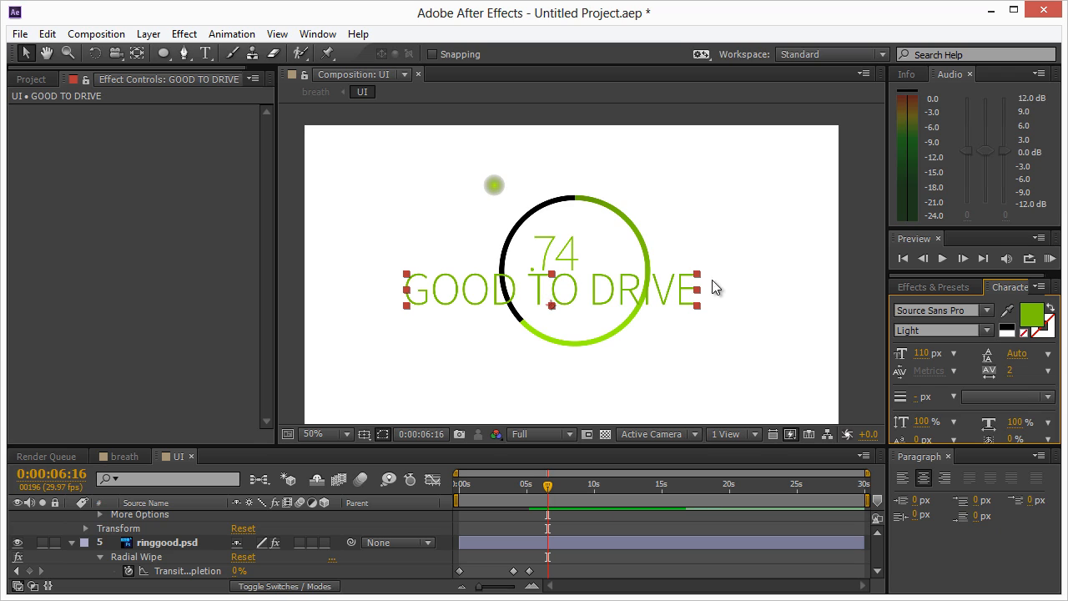
{"action": "left_click_drag", "start_coordinate": [697, 274], "coordinate": [603, 307]}
{"action": "left_click", "coordinate": [740, 309]}
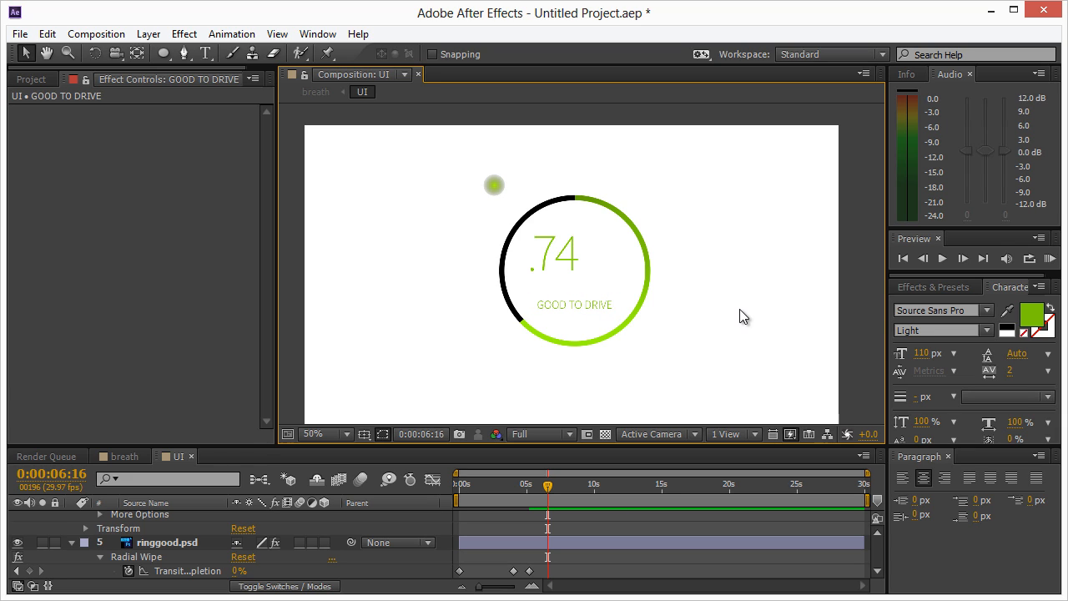
Shift the GOOD TO DRIVE layer in time so that it starts at 0:00:04:04
{"action": "left_click", "coordinate": [558, 306]}
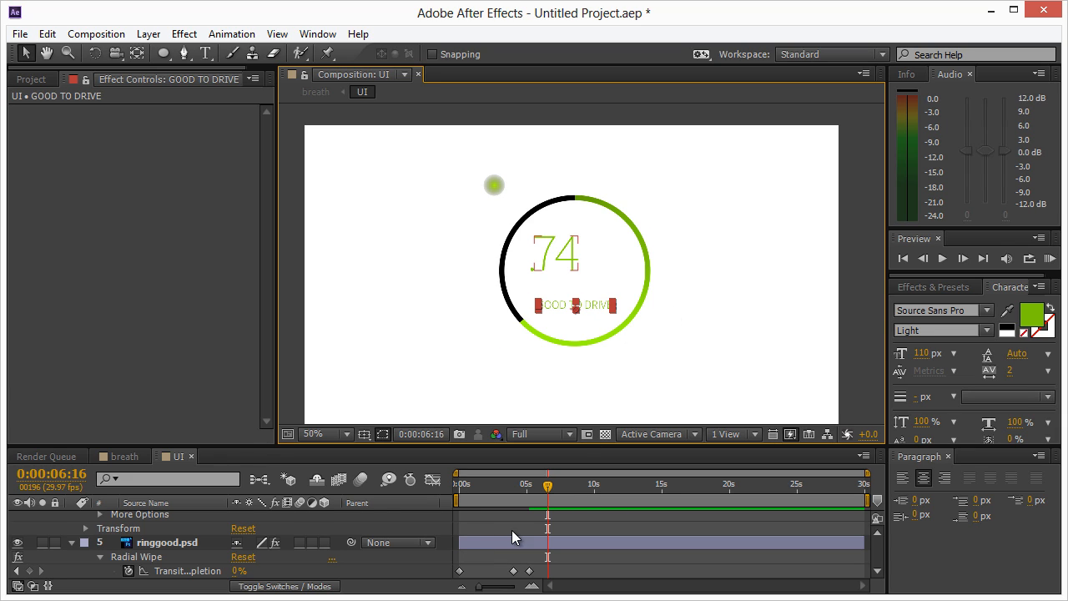
{"action": "scroll", "coordinate": [512, 530], "scroll_direction": "up", "scroll_amount": 5}
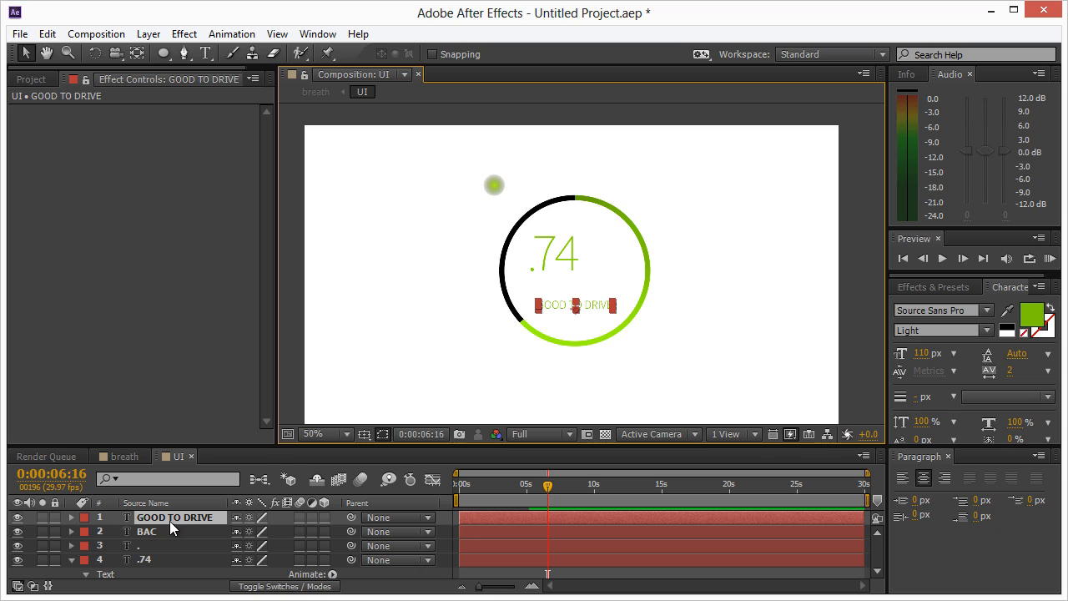
{"action": "left_click", "coordinate": [504, 486]}
{"action": "left_click_drag", "start_coordinate": [507, 488], "coordinate": [540, 517]}
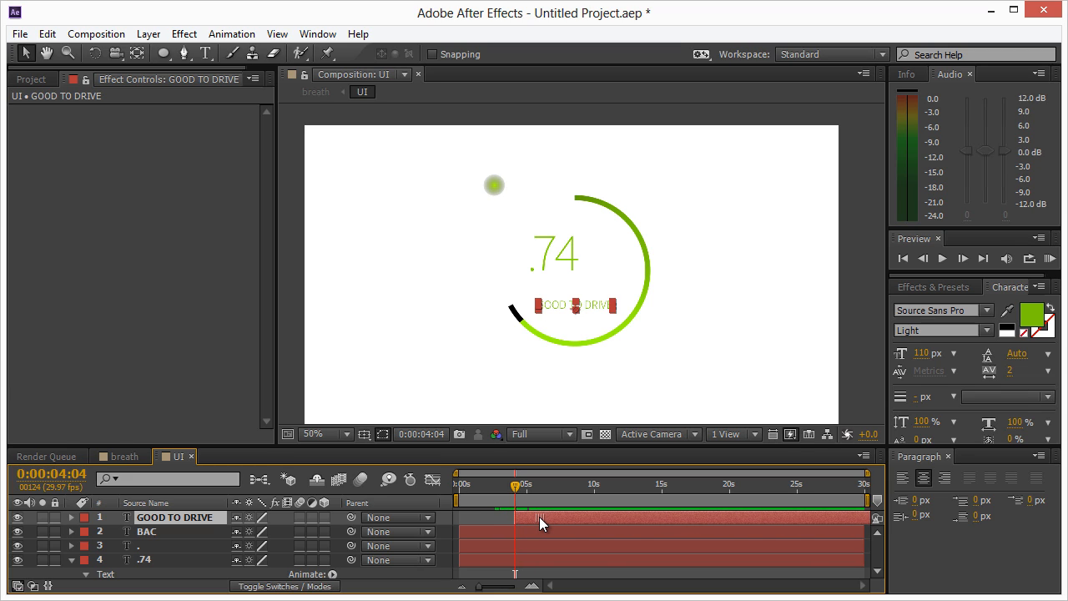
Keyframe the GOOD TO DRIVE layer's opacity at 0% at 0:00:04:04
{"action": "key", "text": "t"}
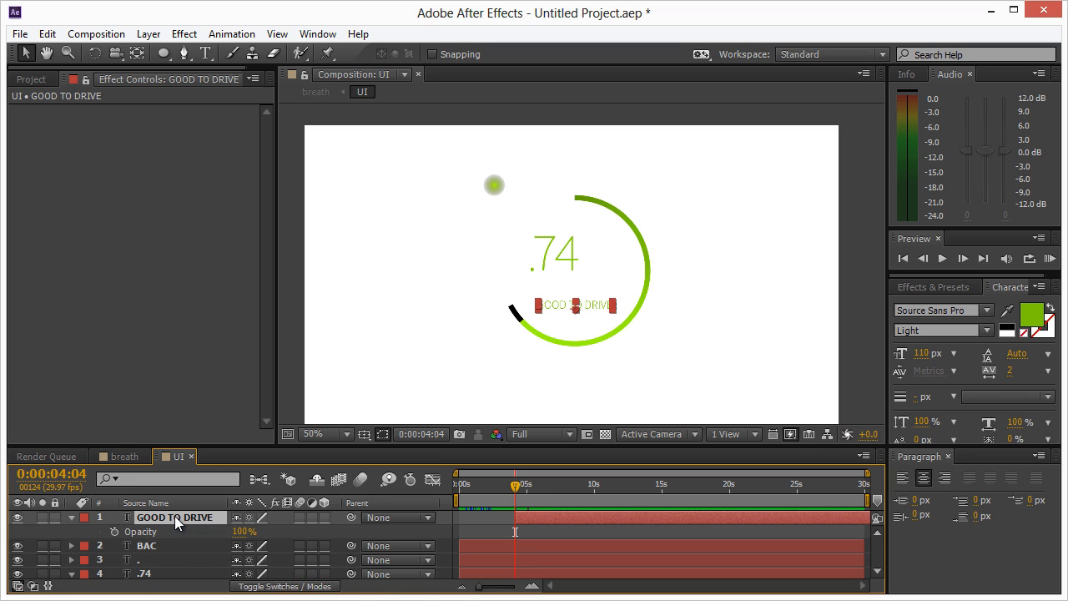
{"action": "left_click", "coordinate": [114, 532]}
{"action": "left_click_drag", "start_coordinate": [244, 531], "coordinate": [241, 536]}
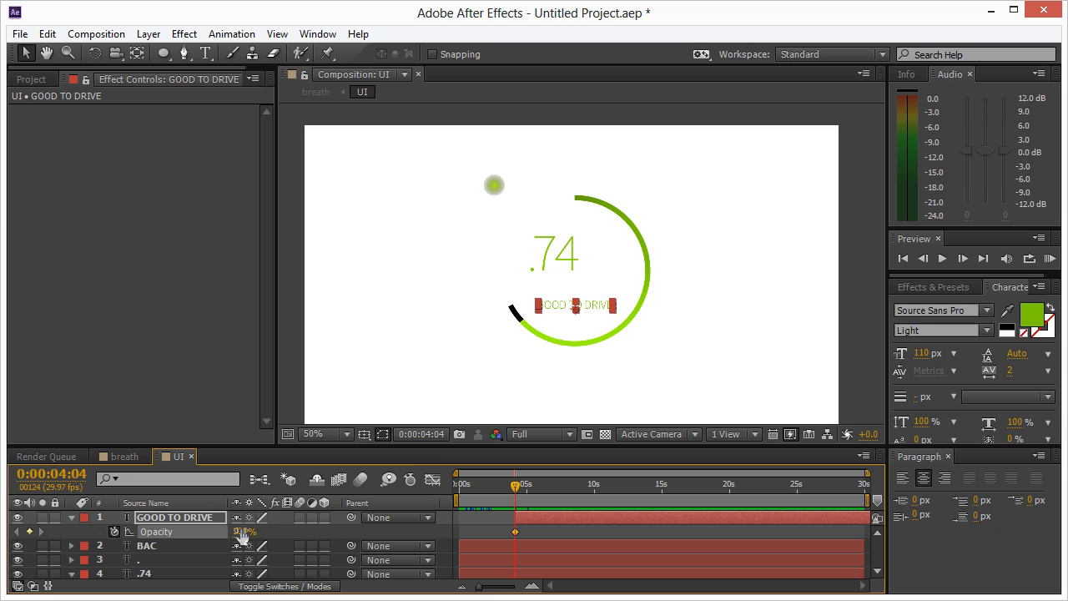
{"action": "left_click", "coordinate": [242, 534]}
{"action": "key", "text": "Return"}
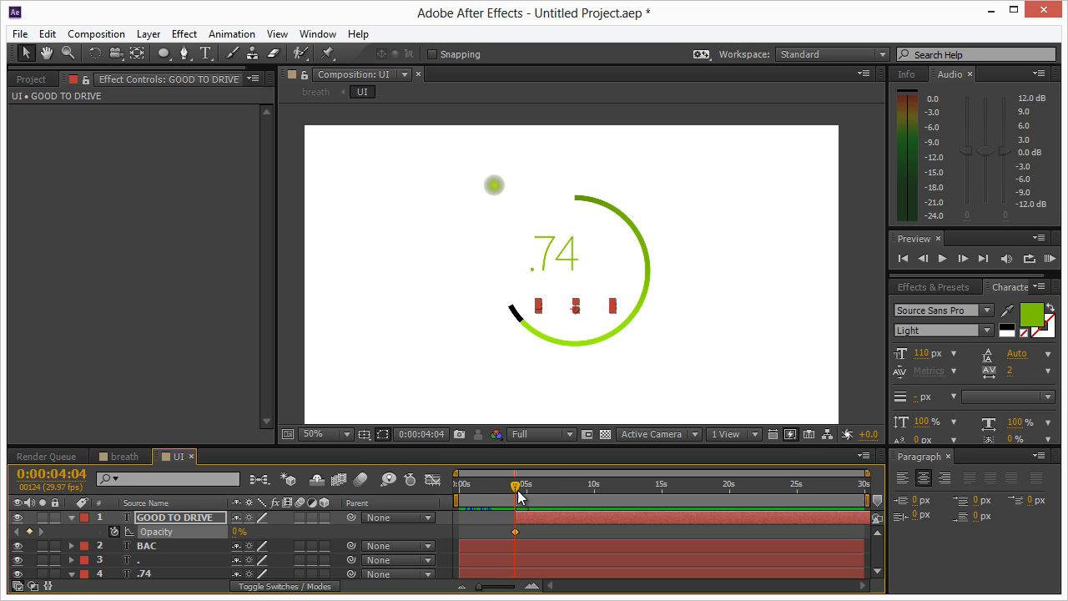
Add a 100% opacity keyframe to the GOOD TO DRIVE layer at 0:00:05:13
{"action": "mouse_move", "coordinate": [518, 484]}
{"action": "left_mouse_down"}
{"action": "mouse_move", "coordinate": [543, 486]}
{"action": "mouse_move", "coordinate": [532, 486]}
{"action": "left_mouse_up"}
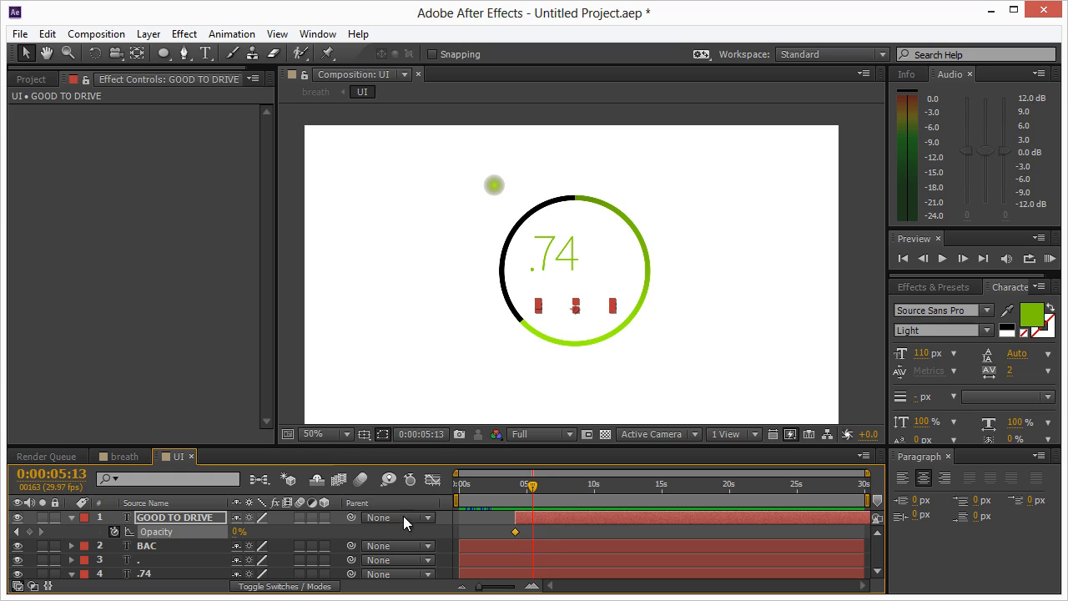
{"action": "left_click", "coordinate": [236, 532]}
{"action": "type", "text": "100"}
{"action": "key", "text": "Return"}
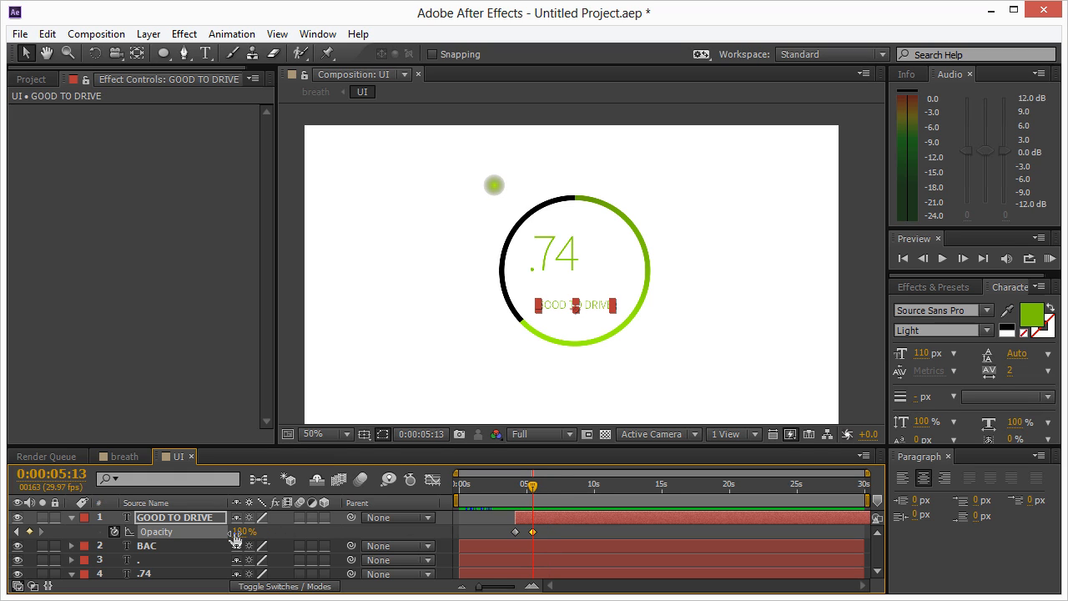
Preview the GOOD TO DRIVE fade-in on the device in the breath composition
{"action": "left_click_drag", "start_coordinate": [533, 486], "coordinate": [468, 486]}
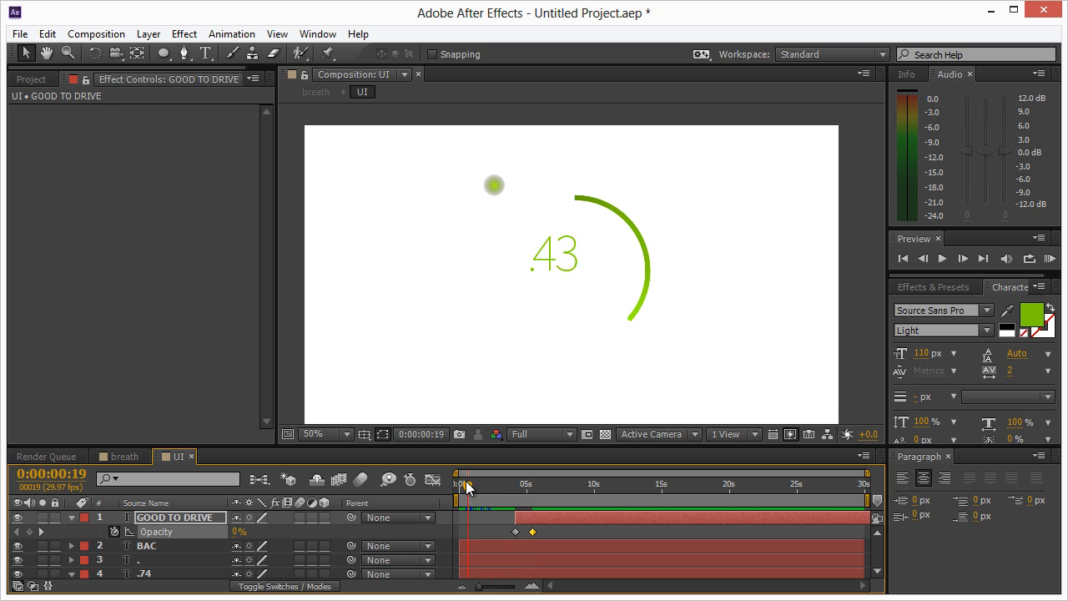
{"action": "left_click", "coordinate": [119, 459]}
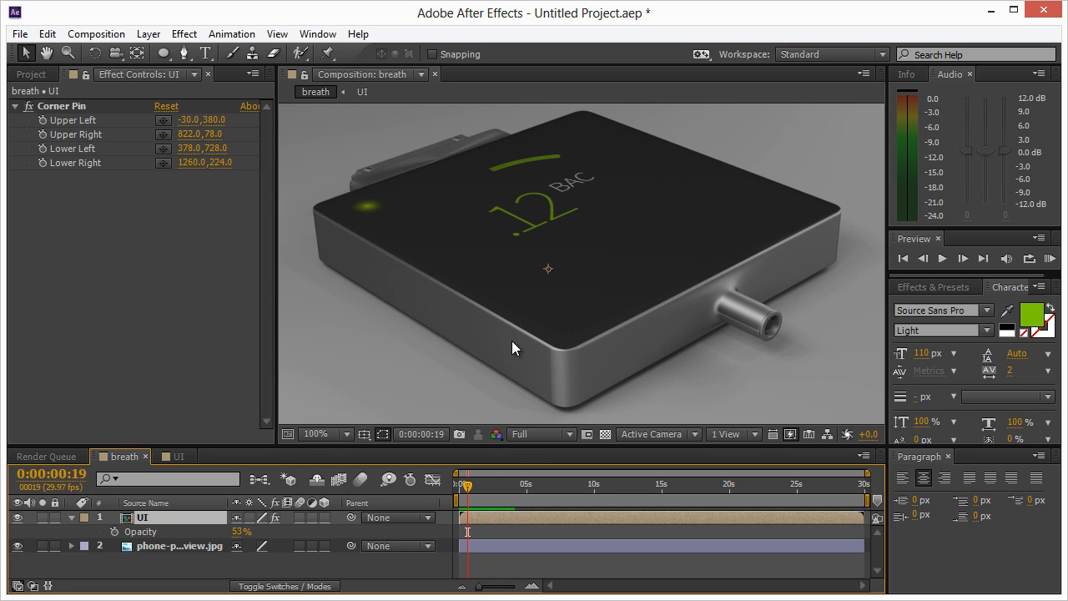
{"action": "key", "text": "KP_0"}
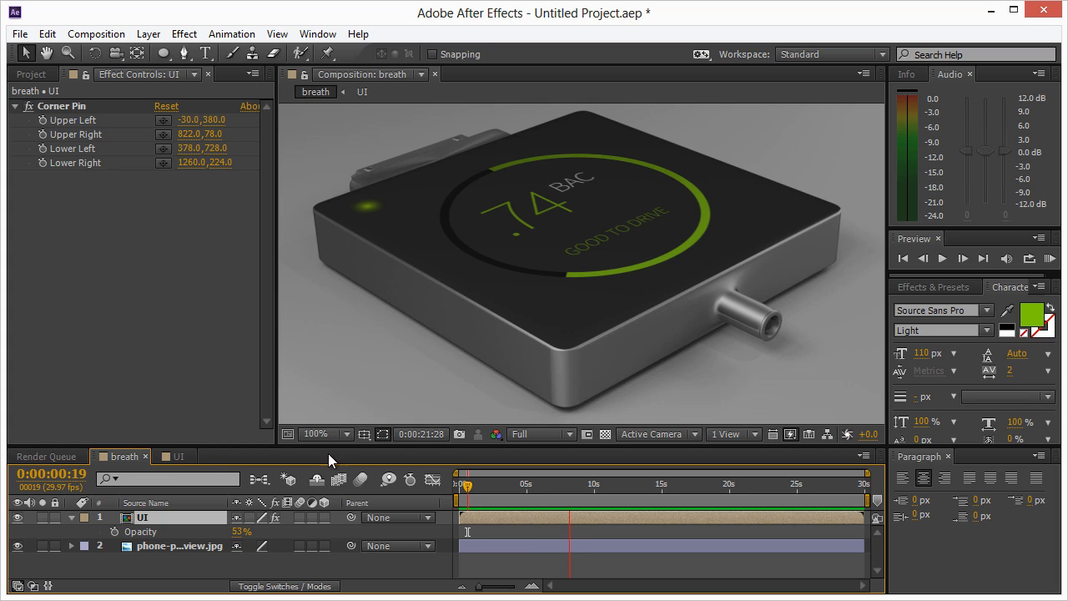
Make the grey background square, Shape Layer 1, visible in the UI composition
{"action": "left_click", "coordinate": [178, 455]}
{"action": "left_click", "coordinate": [178, 456]}
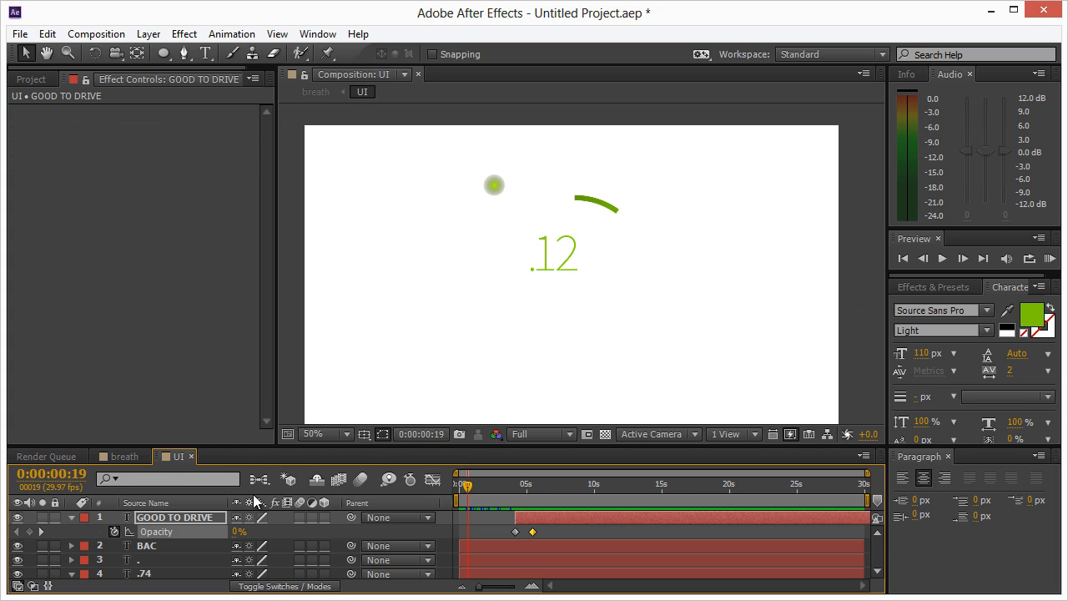
{"action": "scroll", "coordinate": [88, 553], "scroll_direction": "down", "scroll_amount": 5}
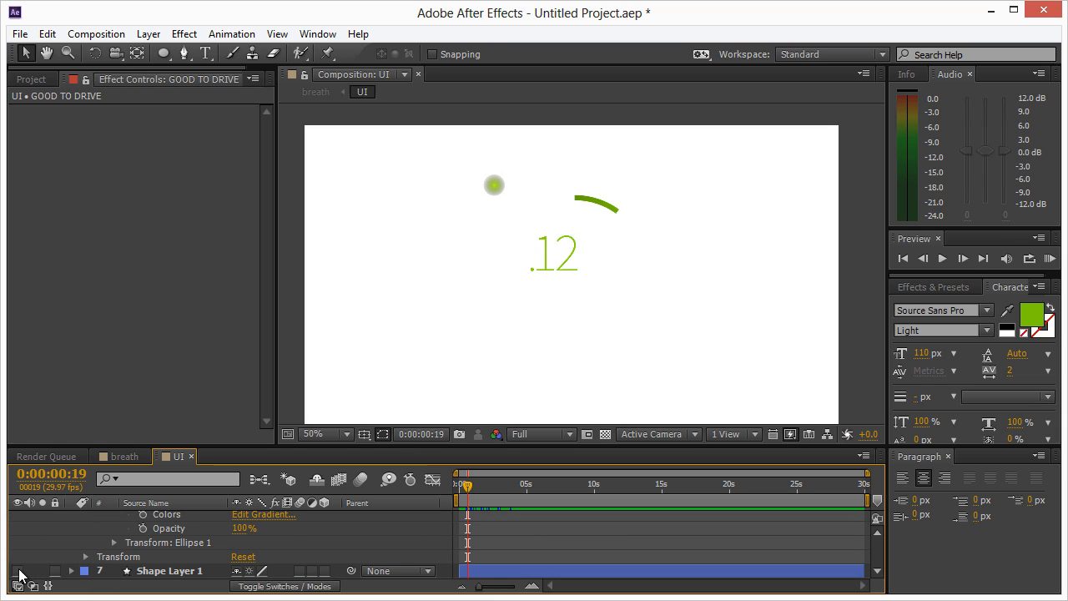
{"action": "left_click", "coordinate": [18, 571]}
{"action": "key", "text": "period"}
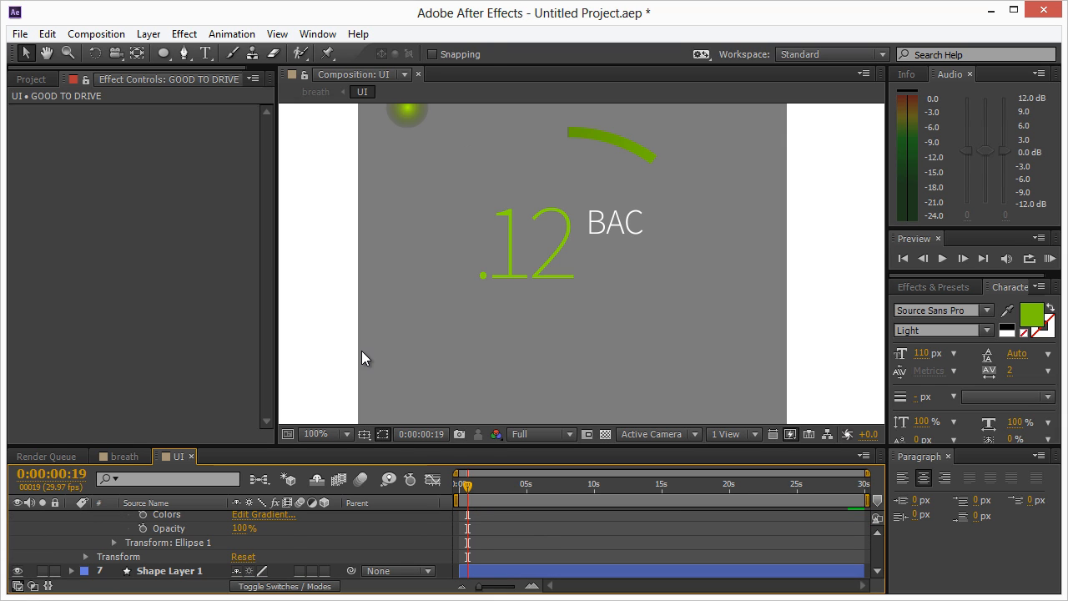
{"action": "key", "text": "comma"}
Give Shape Layer 1 a radial gradient fill and extend the gradient's end point to the square's right edge, at 250, 6
{"action": "left_click", "coordinate": [682, 178]}
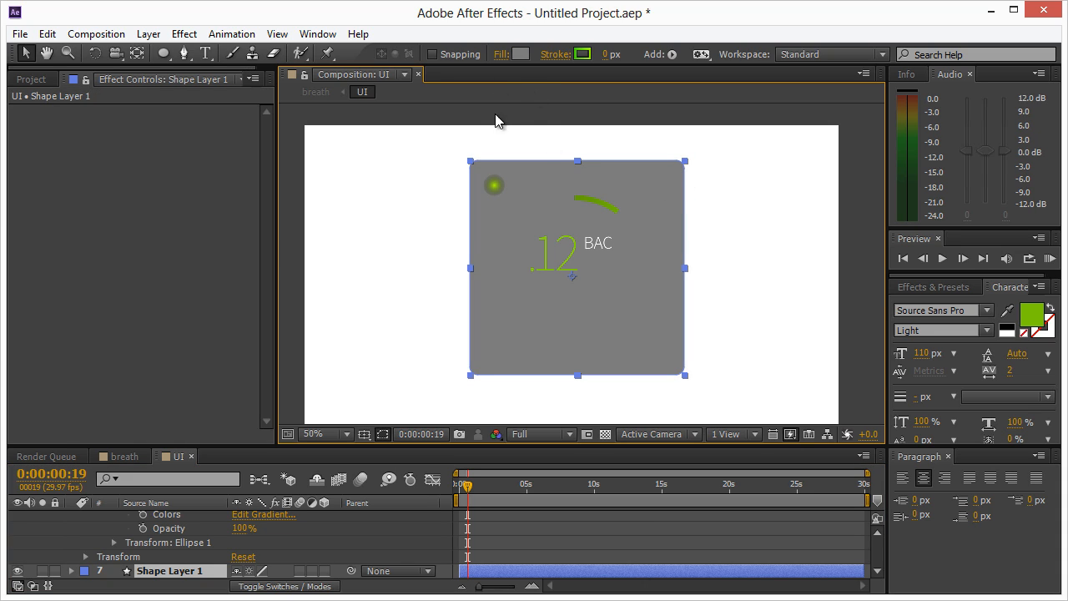
{"action": "left_click", "coordinate": [519, 54]}
{"action": "left_click", "coordinate": [1032, 266]}
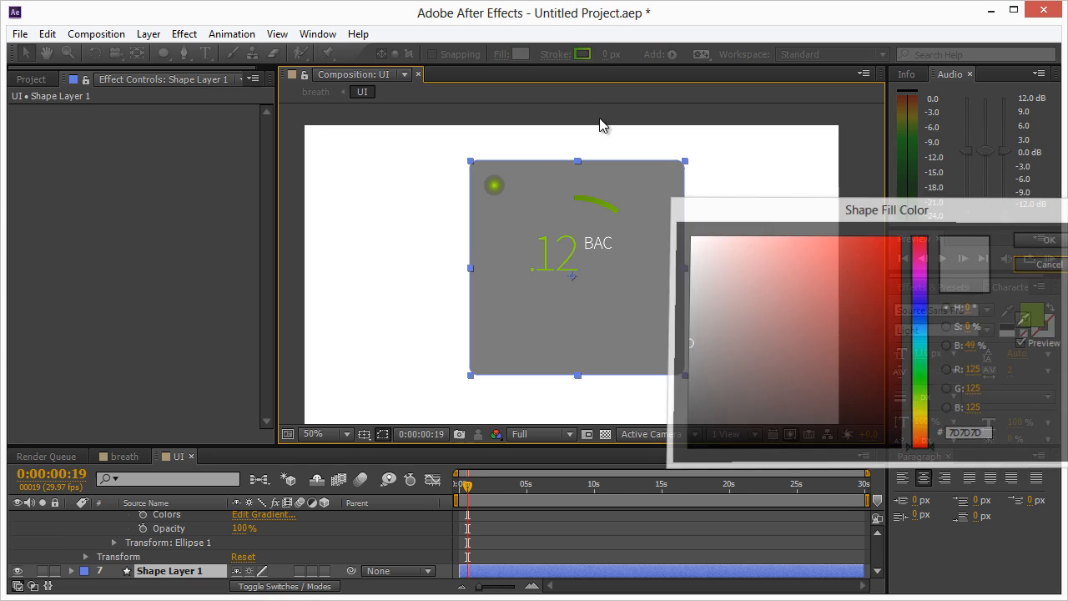
{"action": "left_click", "coordinate": [502, 54]}
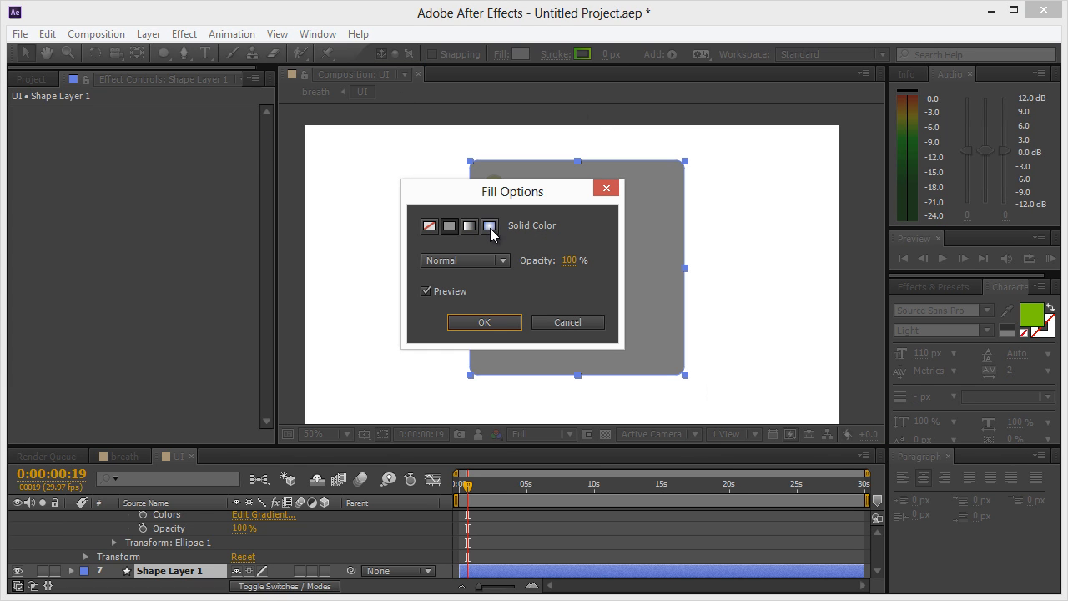
{"action": "left_click", "coordinate": [489, 225]}
{"action": "left_click", "coordinate": [483, 322]}
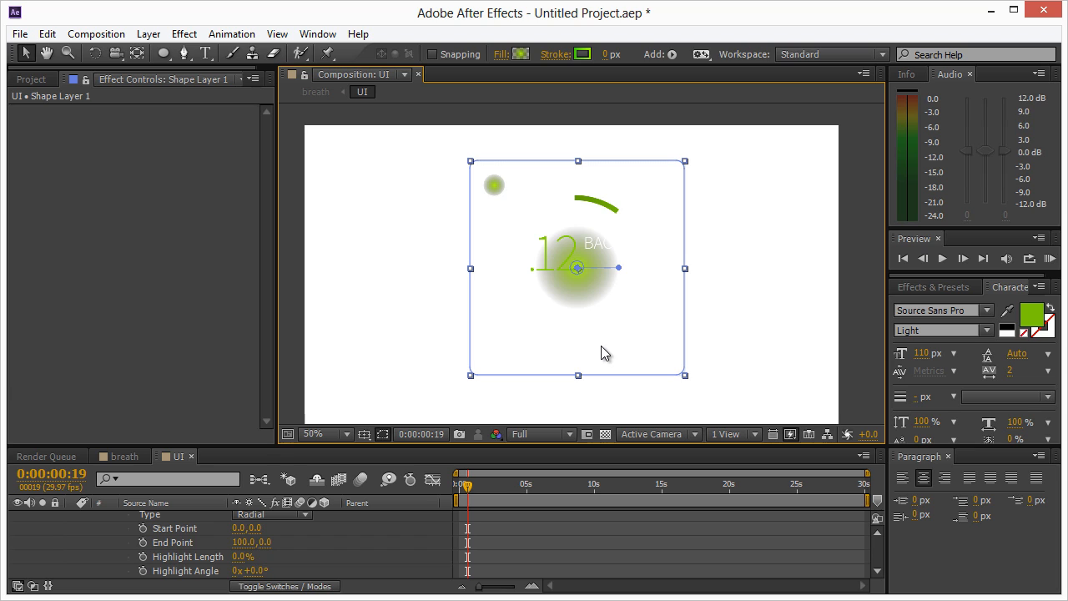
{"action": "left_click_drag", "start_coordinate": [619, 268], "coordinate": [684, 269]}
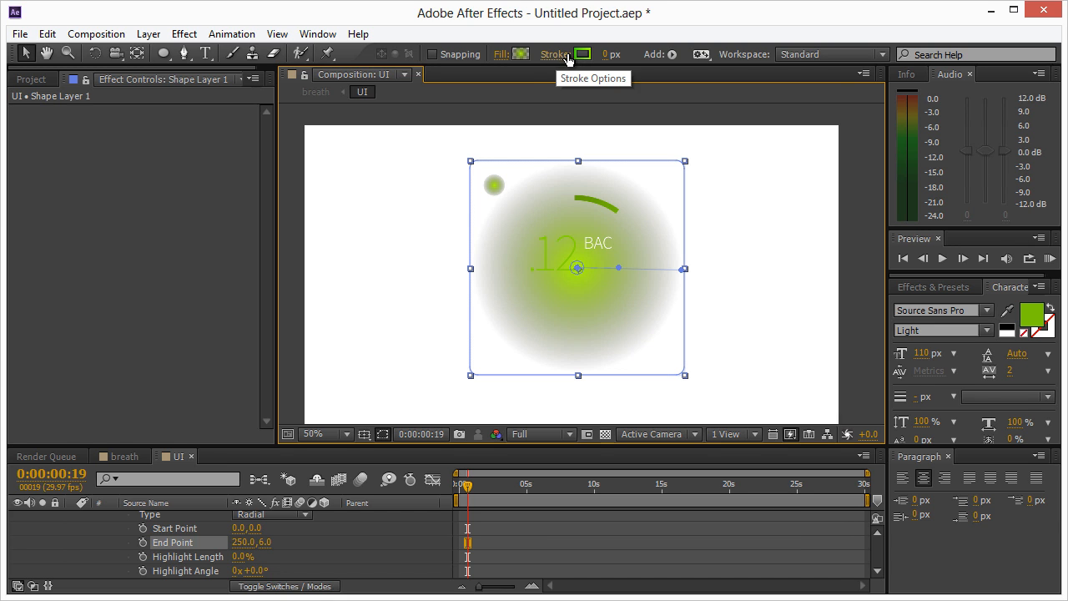
{"action": "left_click", "coordinate": [521, 54]}
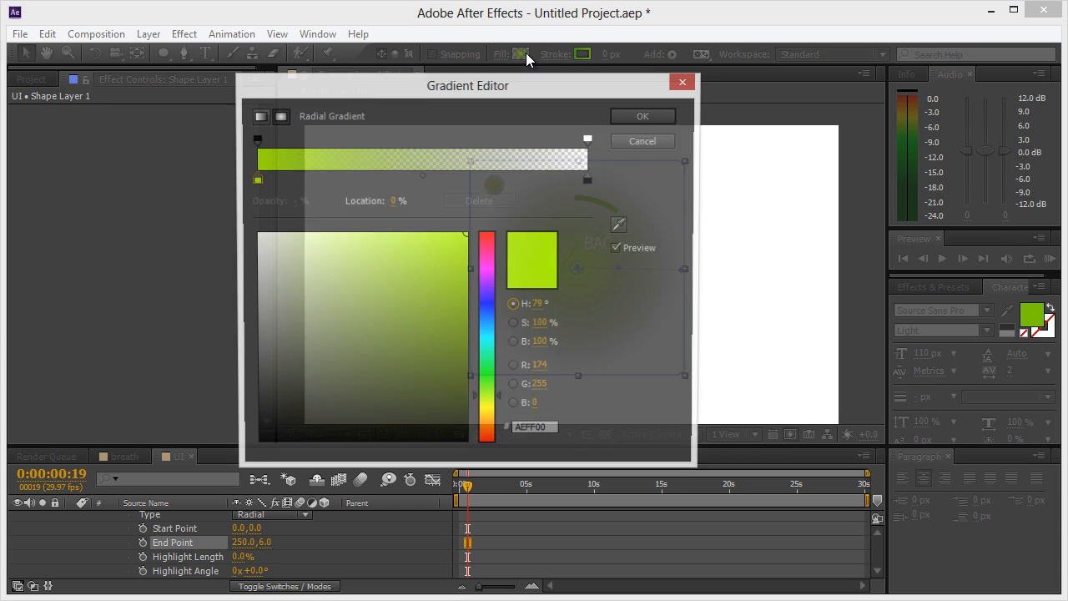
{"action": "left_click_drag", "start_coordinate": [456, 87], "coordinate": [300, 96]}
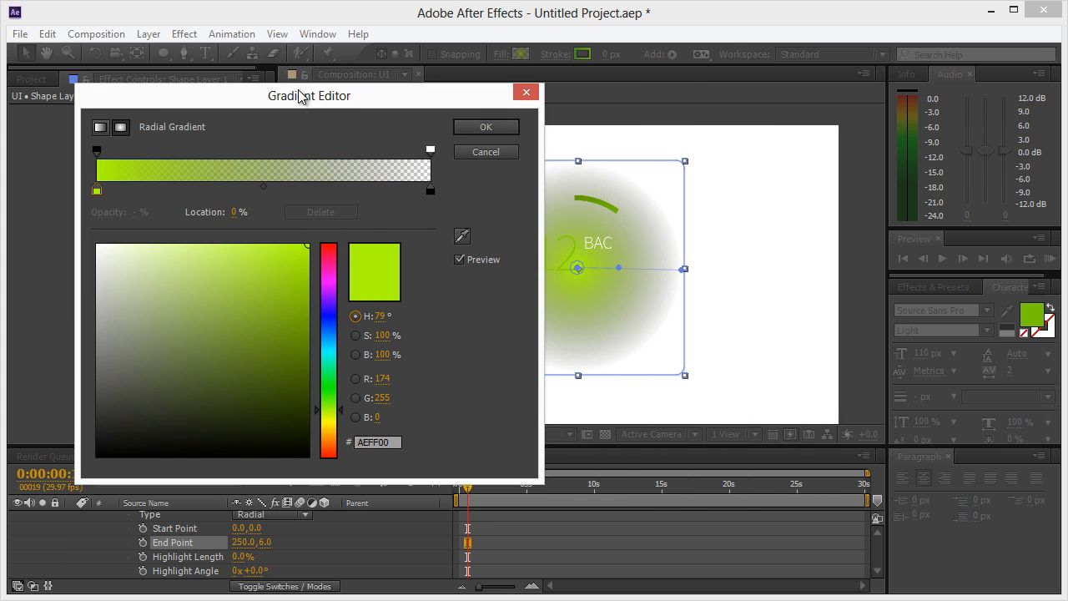
{"action": "left_click", "coordinate": [497, 151]}
Reveal Shape Layer 1's opacity in the UI composition and set it to 0%
{"action": "scroll", "coordinate": [187, 534], "scroll_direction": "down", "scroll_amount": 1}
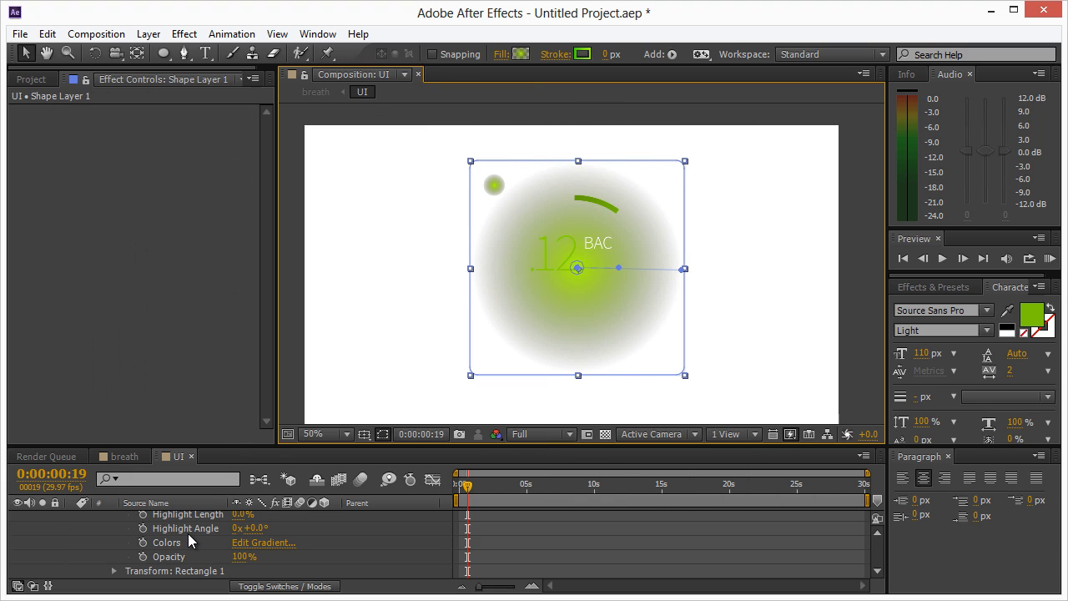
{"action": "scroll", "coordinate": [188, 534], "scroll_direction": "up", "scroll_amount": 2}
{"action": "scroll", "coordinate": [158, 524], "scroll_direction": "down", "scroll_amount": 3}
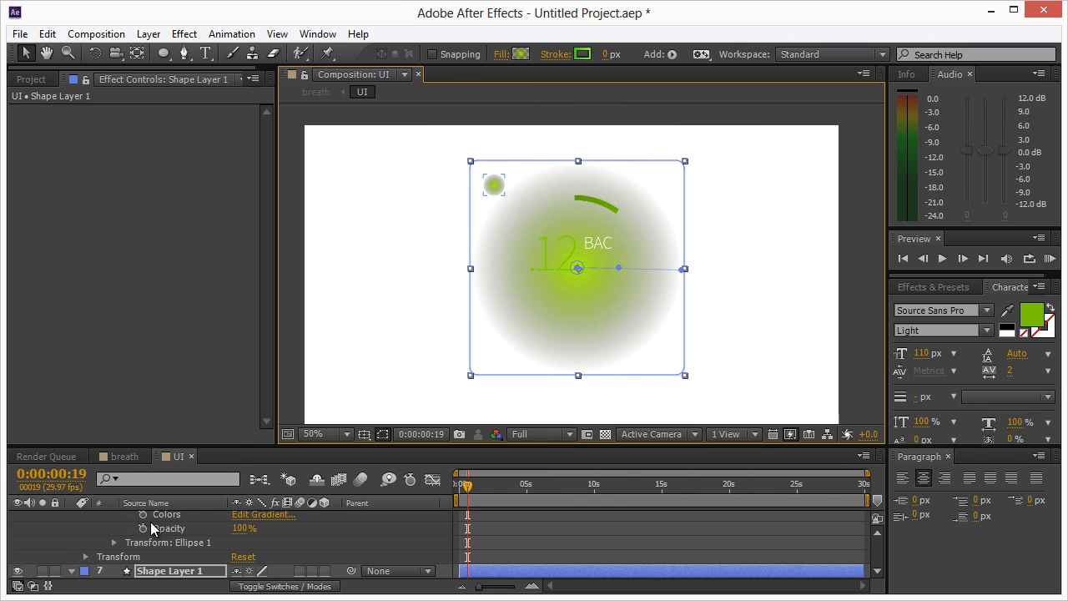
{"action": "scroll", "coordinate": [150, 522], "scroll_direction": "up", "scroll_amount": 10}
{"action": "left_click", "coordinate": [155, 518]}
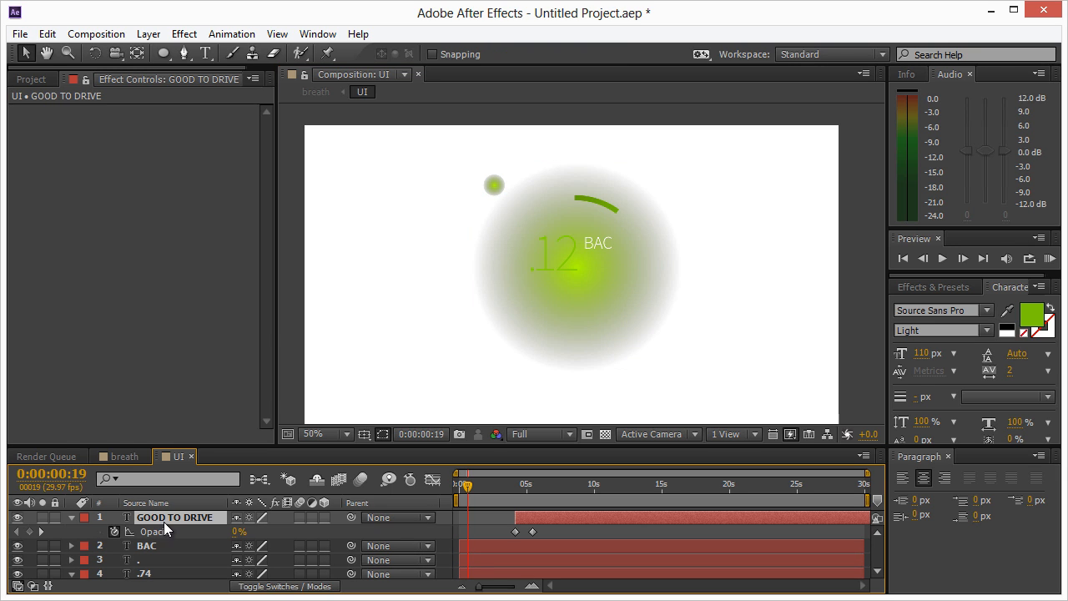
{"action": "scroll", "coordinate": [262, 538], "scroll_direction": "down", "scroll_amount": 10}
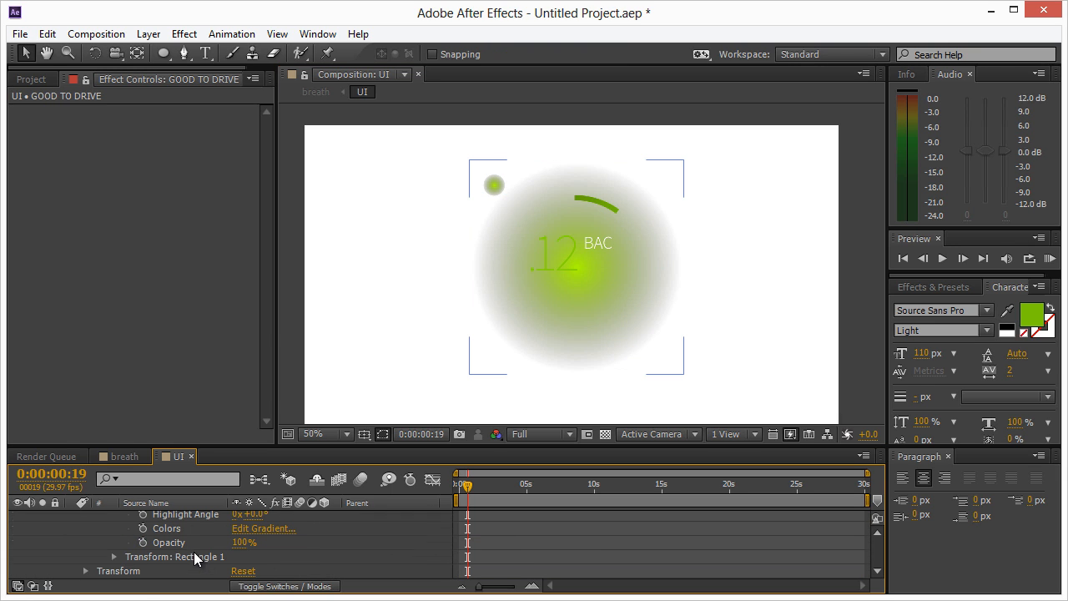
{"action": "scroll", "coordinate": [142, 576], "scroll_direction": "up", "scroll_amount": 5}
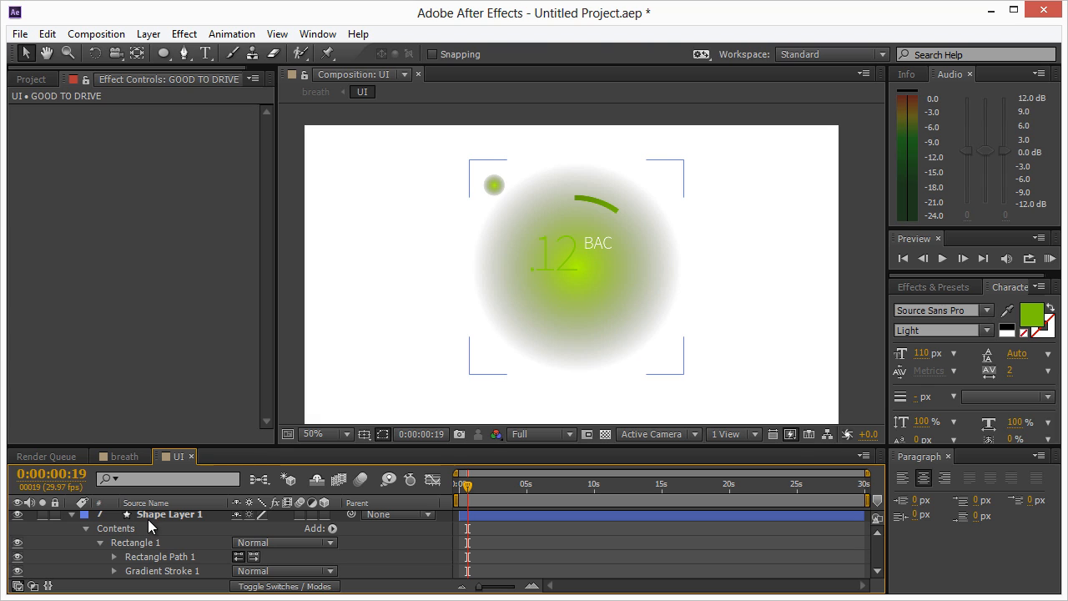
{"action": "left_click", "coordinate": [151, 514]}
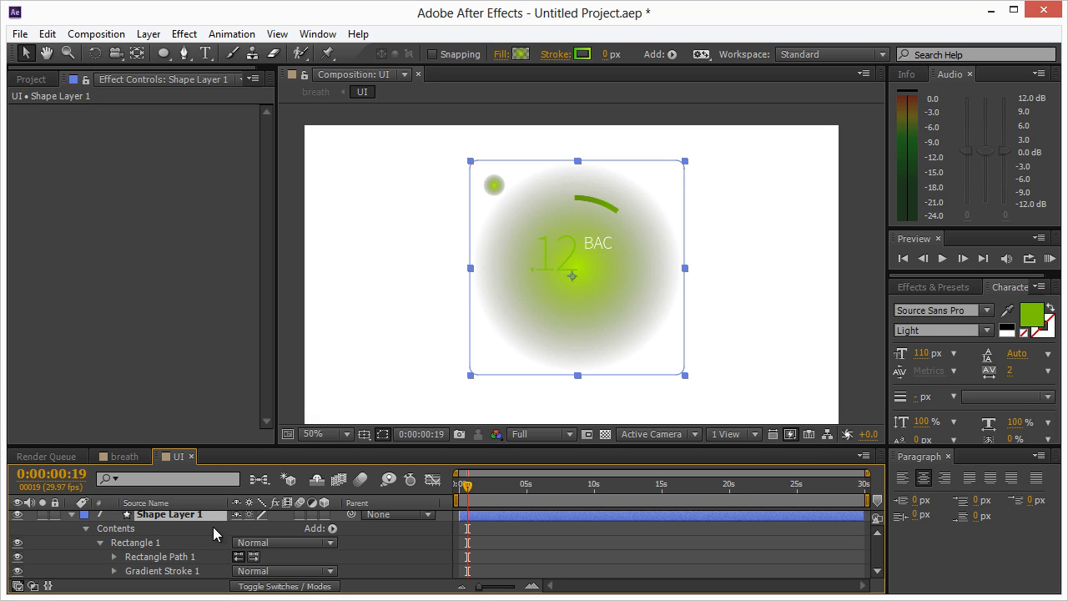
{"action": "key", "text": "t"}
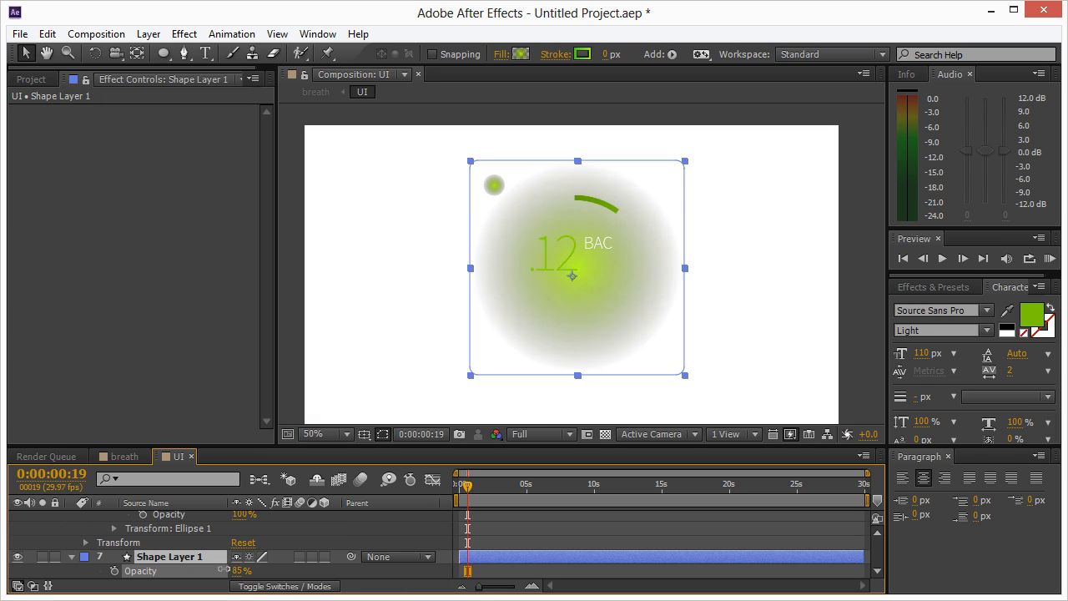
{"action": "left_click_drag", "start_coordinate": [224, 570], "coordinate": [167, 569]}
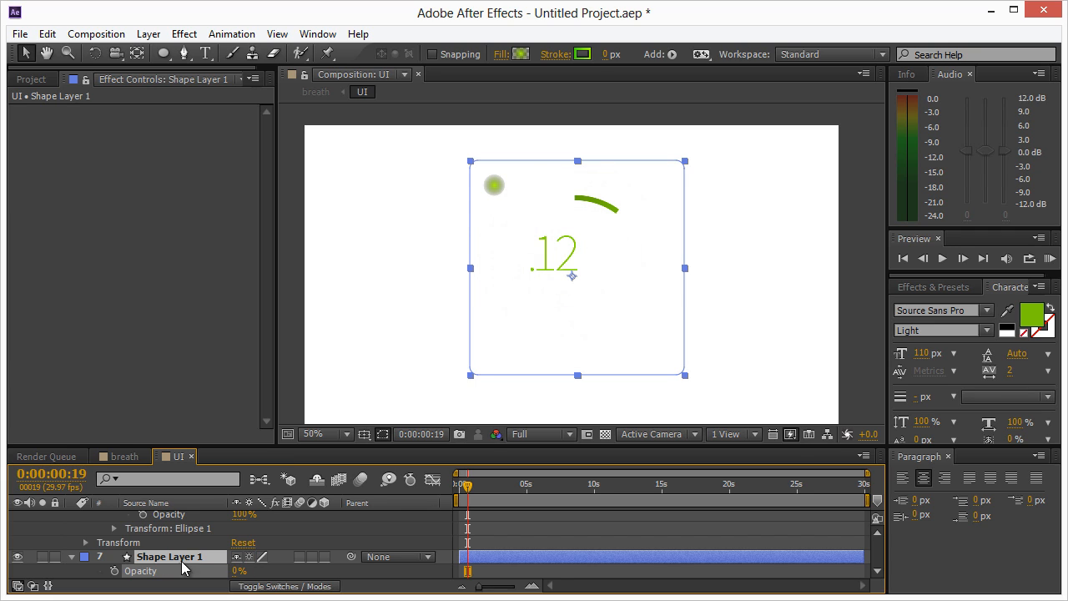
Animate Shape Layer 1's opacity with keyframes of 0% at 0:00:01:16 and 20% at 0:00:03:10
{"action": "left_click_drag", "start_coordinate": [466, 487], "coordinate": [481, 489]}
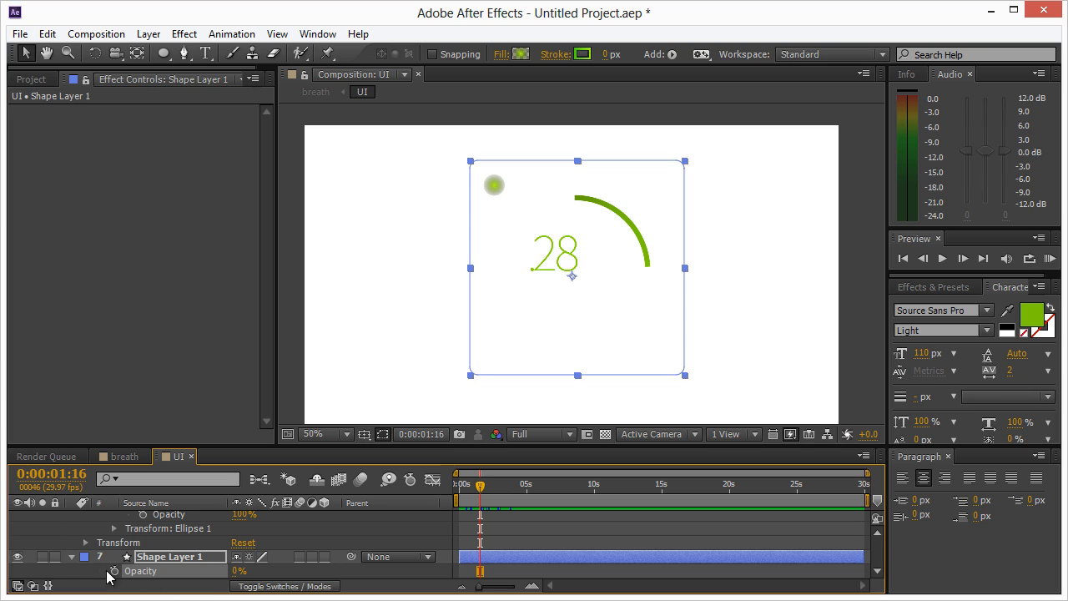
{"action": "left_click", "coordinate": [115, 573]}
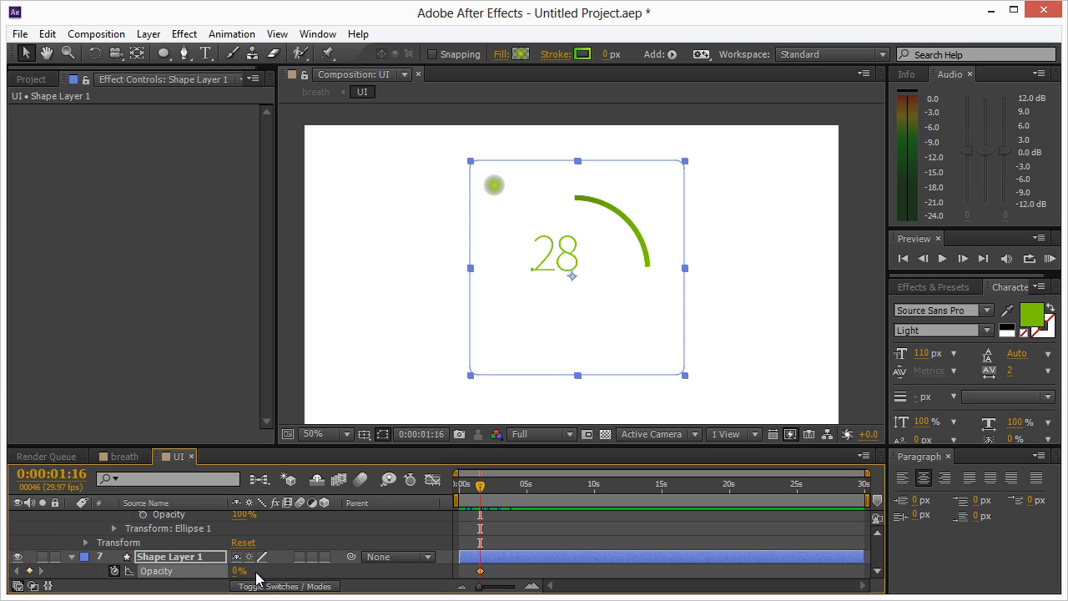
{"action": "left_click_drag", "start_coordinate": [485, 488], "coordinate": [507, 490]}
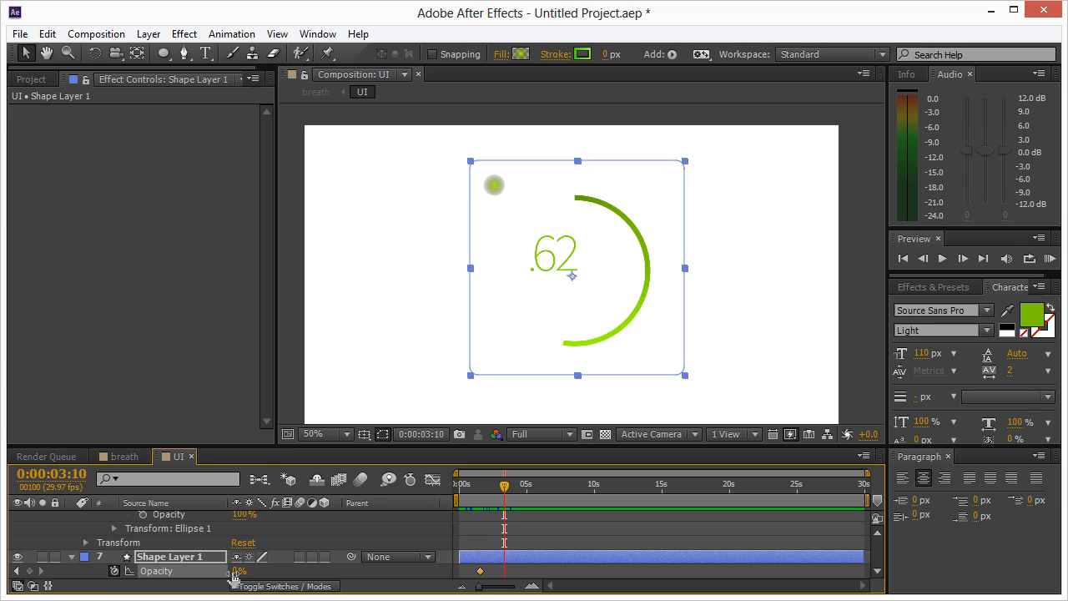
{"action": "left_click_drag", "start_coordinate": [244, 572], "coordinate": [254, 576]}
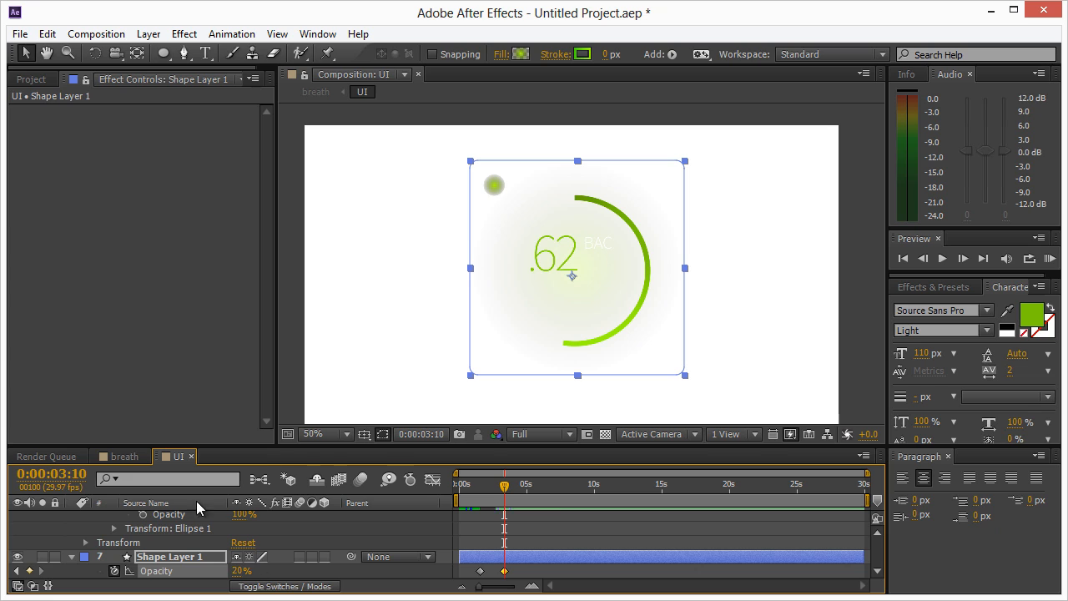
Preview the green glow's fade-in on the device in the breath composition from about 0:00:00:20
{"action": "left_click", "coordinate": [120, 457]}
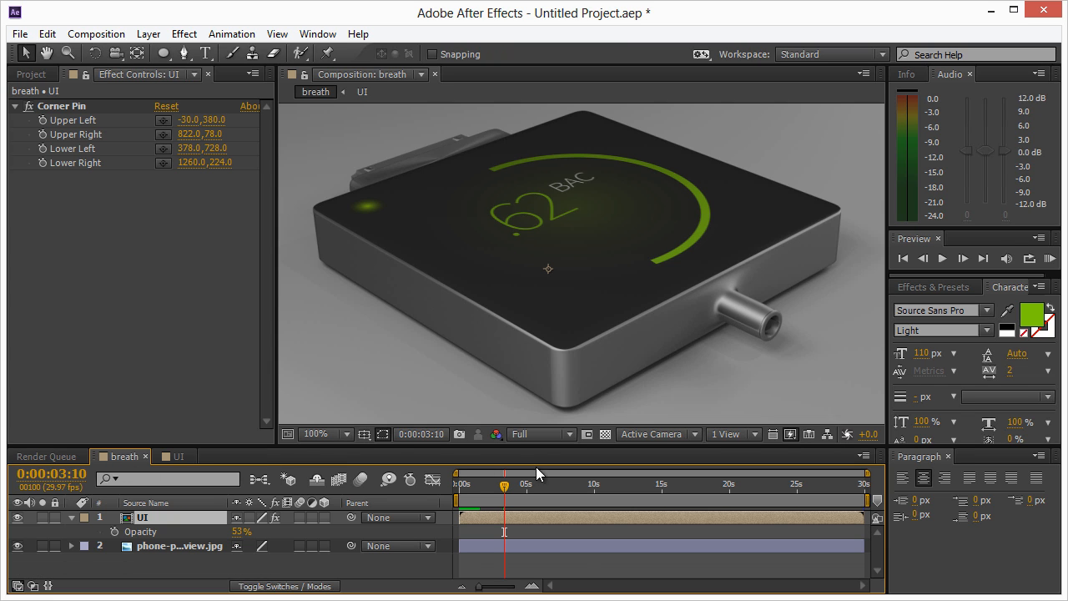
{"action": "left_click_drag", "start_coordinate": [511, 490], "coordinate": [465, 490]}
{"action": "key", "text": "space"}
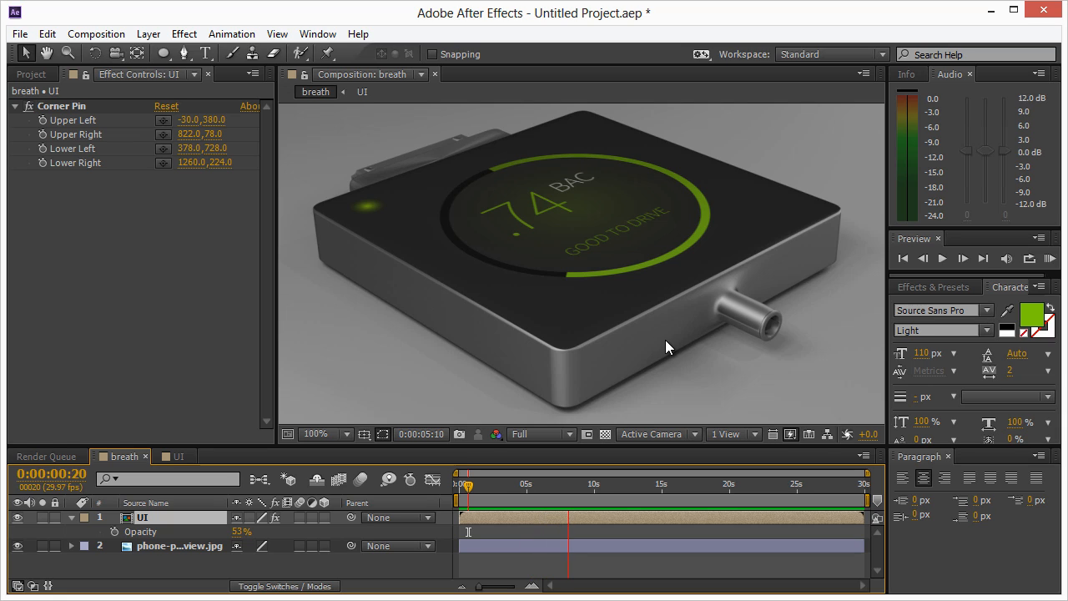
{"action": "key", "text": "space"}
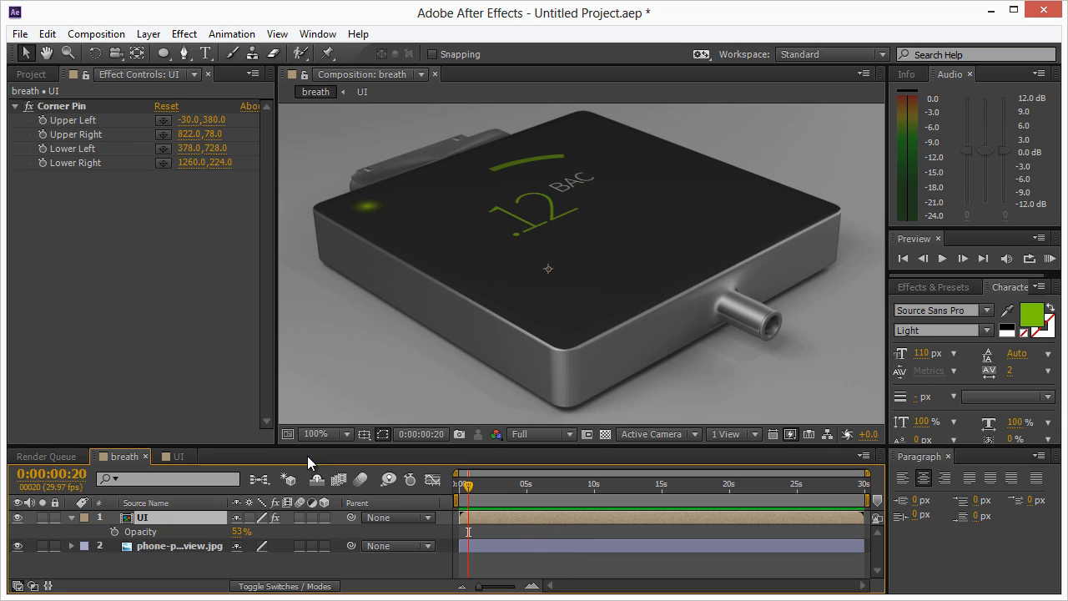
Return to the UI composition, enlarge its layer area and collapse the properties of the .74, ringgood.psd and Shape Layer 2 layers
{"action": "left_click", "coordinate": [171, 456]}
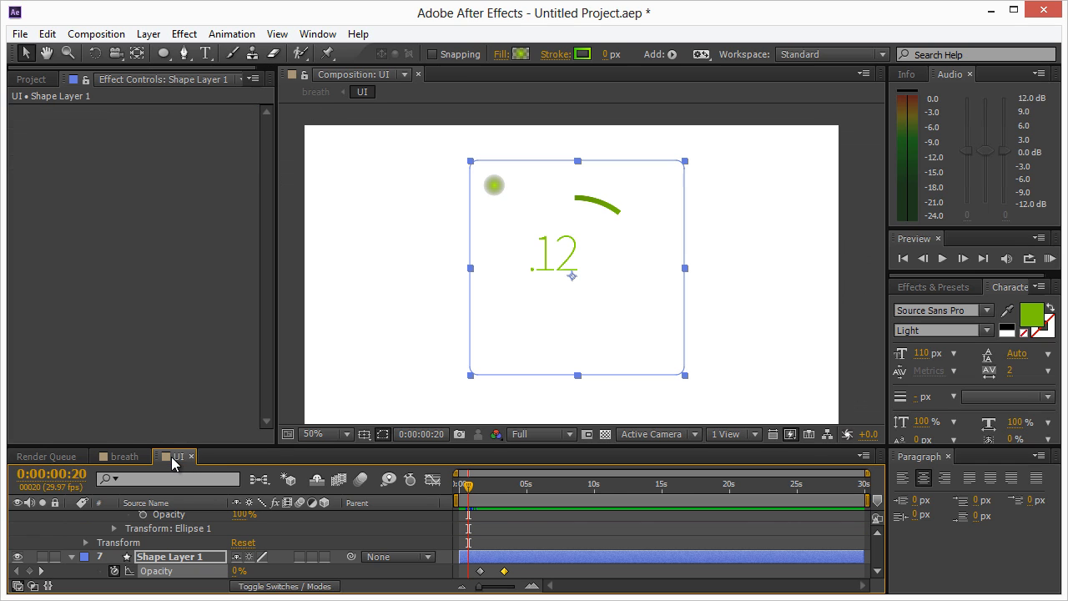
{"action": "left_click", "coordinate": [304, 368]}
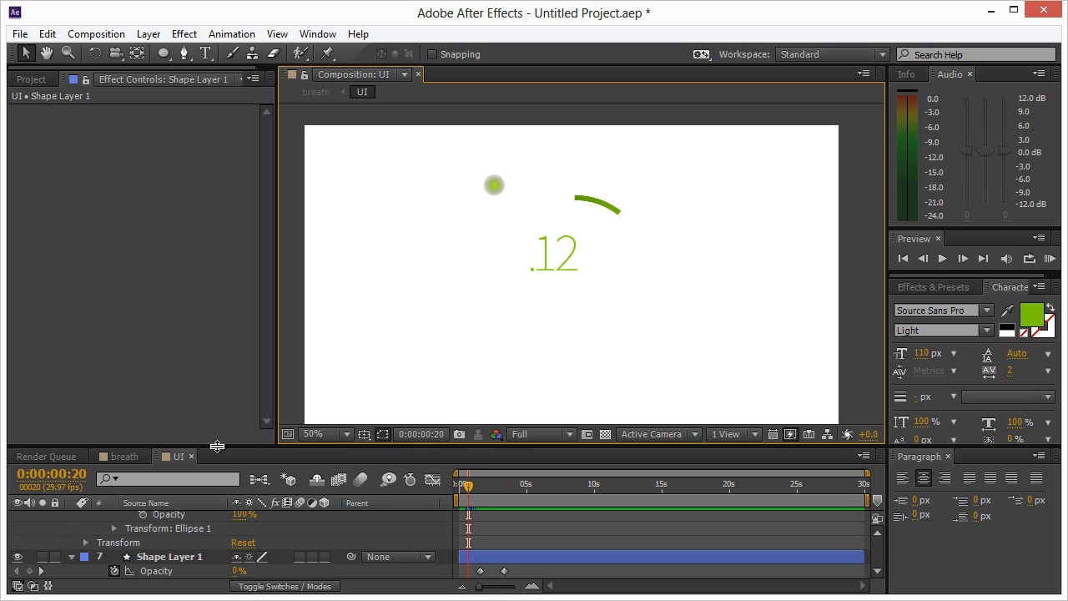
{"action": "left_click_drag", "start_coordinate": [217, 447], "coordinate": [214, 234]}
{"action": "scroll", "coordinate": [113, 385], "scroll_direction": "up", "scroll_amount": 5}
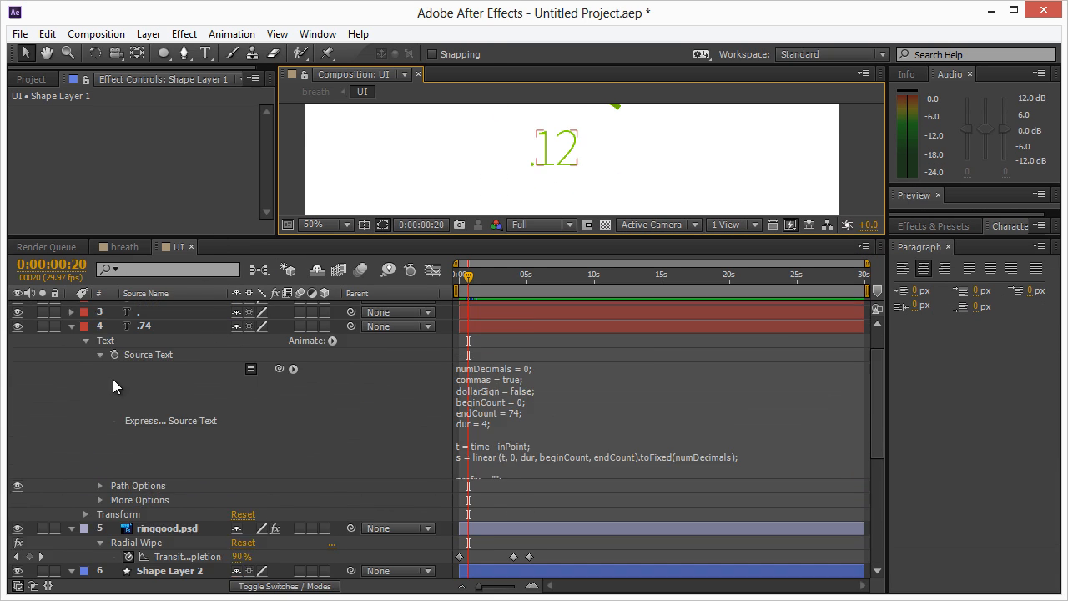
{"action": "scroll", "coordinate": [108, 367], "scroll_direction": "up", "scroll_amount": 2}
{"action": "left_click", "coordinate": [71, 365]}
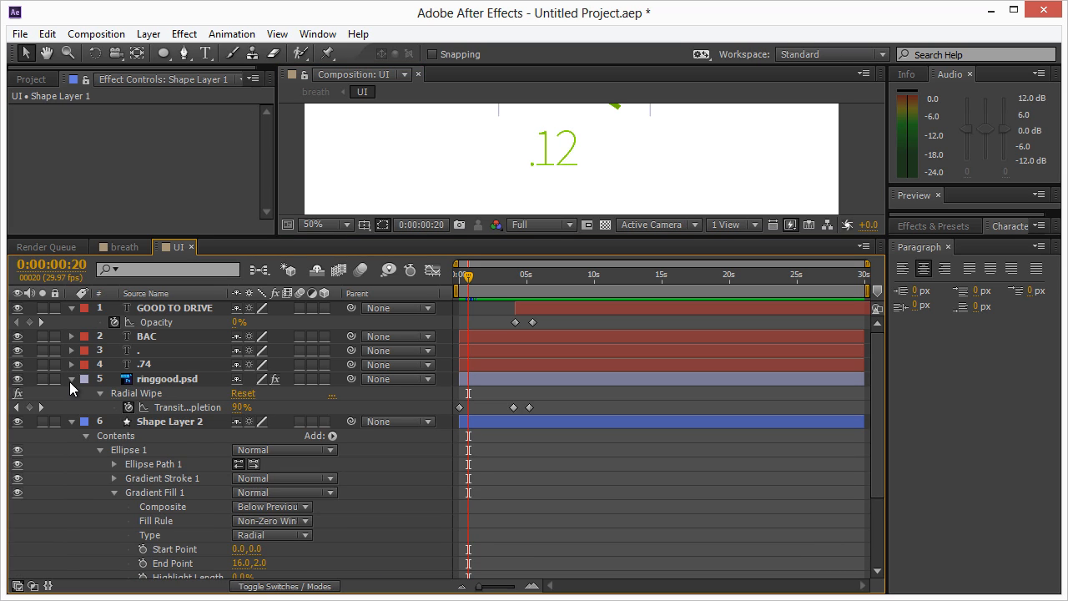
{"action": "left_click", "coordinate": [69, 381]}
{"action": "left_click", "coordinate": [71, 395]}
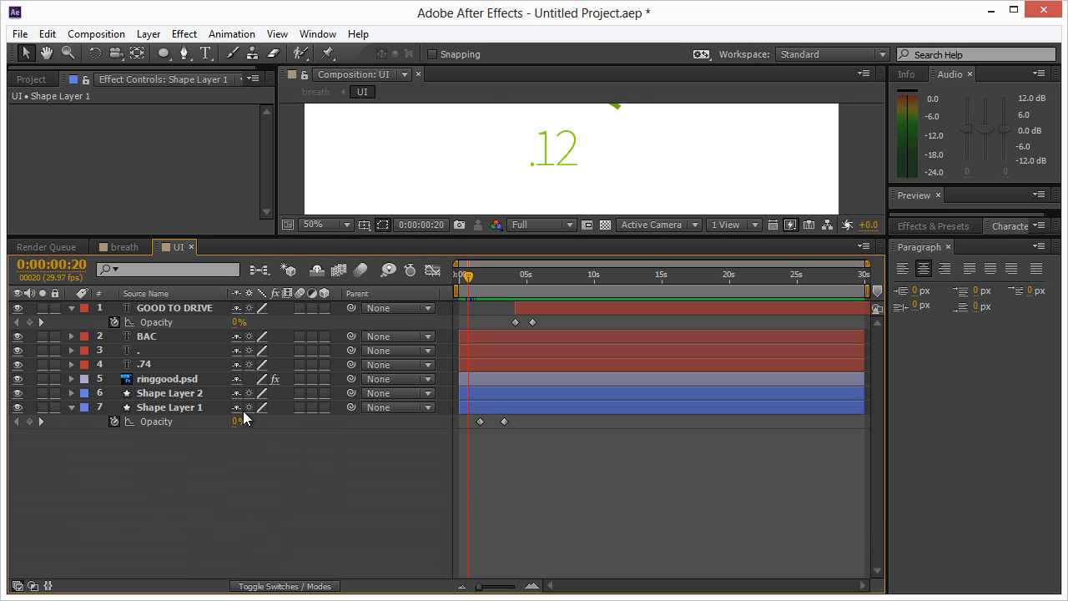
Pre-compose all seven UI layers into a new composition named GOOD UI, moving all attributes into it
{"action": "left_click", "coordinate": [160, 409]}
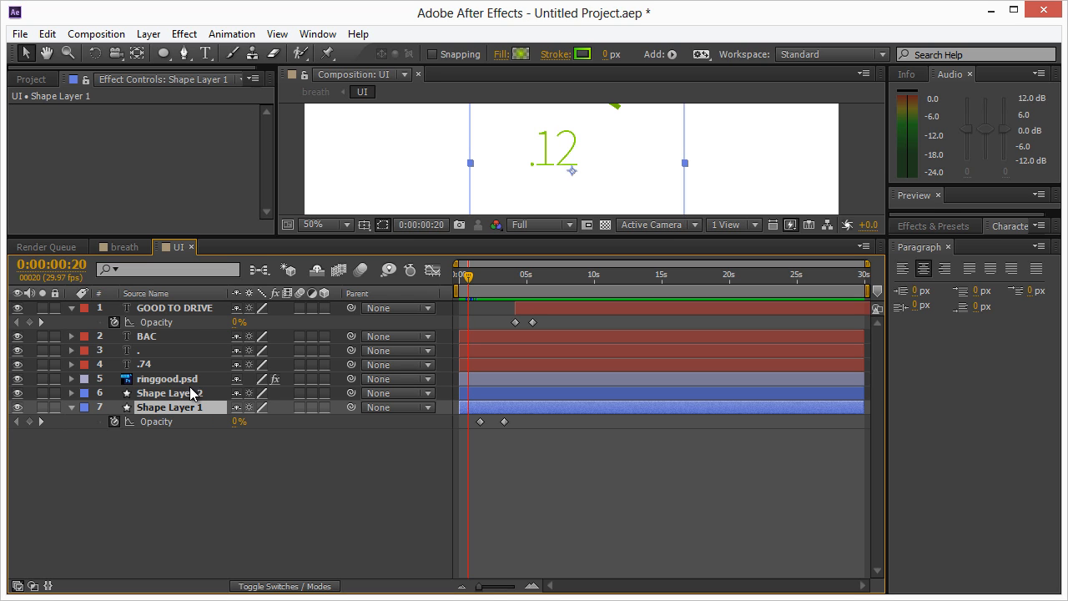
{"action": "left_click", "coordinate": [176, 309], "text": "shift"}
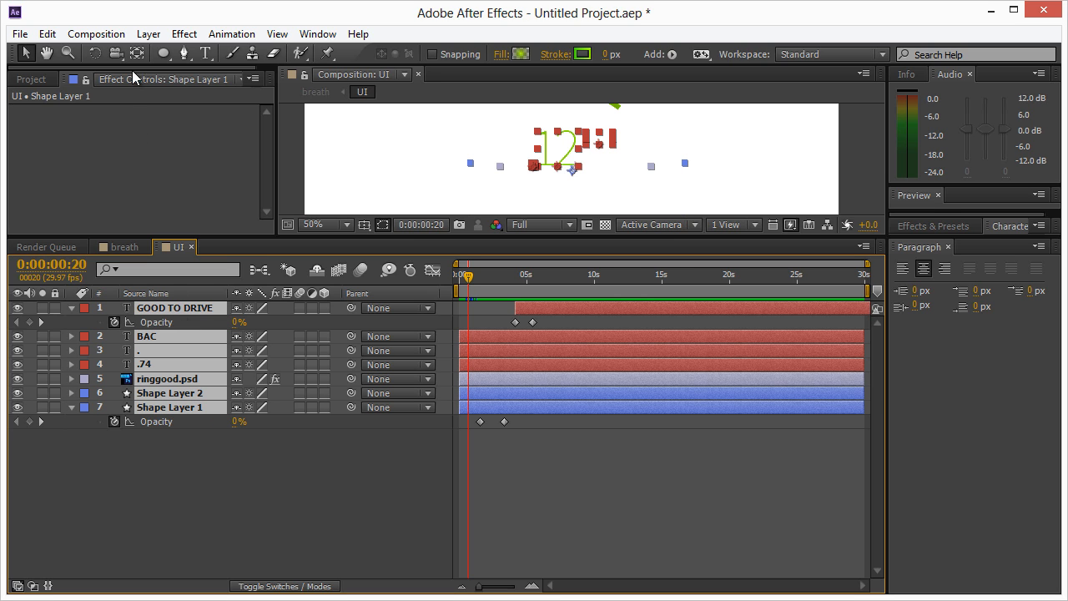
{"action": "left_click", "coordinate": [117, 39]}
{"action": "mouse_move", "coordinate": [151, 39]}
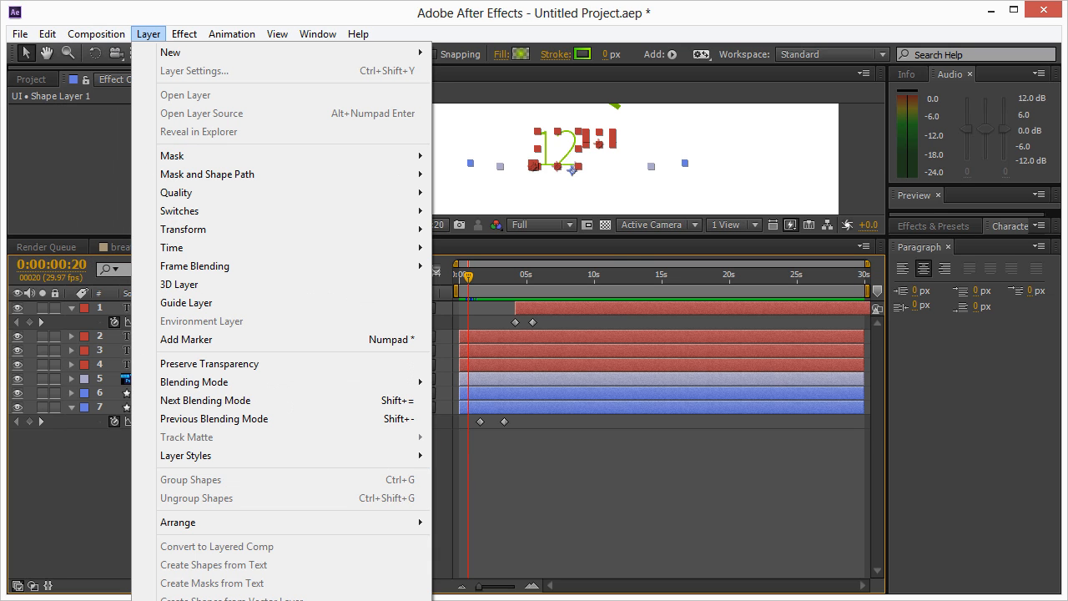
{"action": "left_click", "coordinate": [179, 600]}
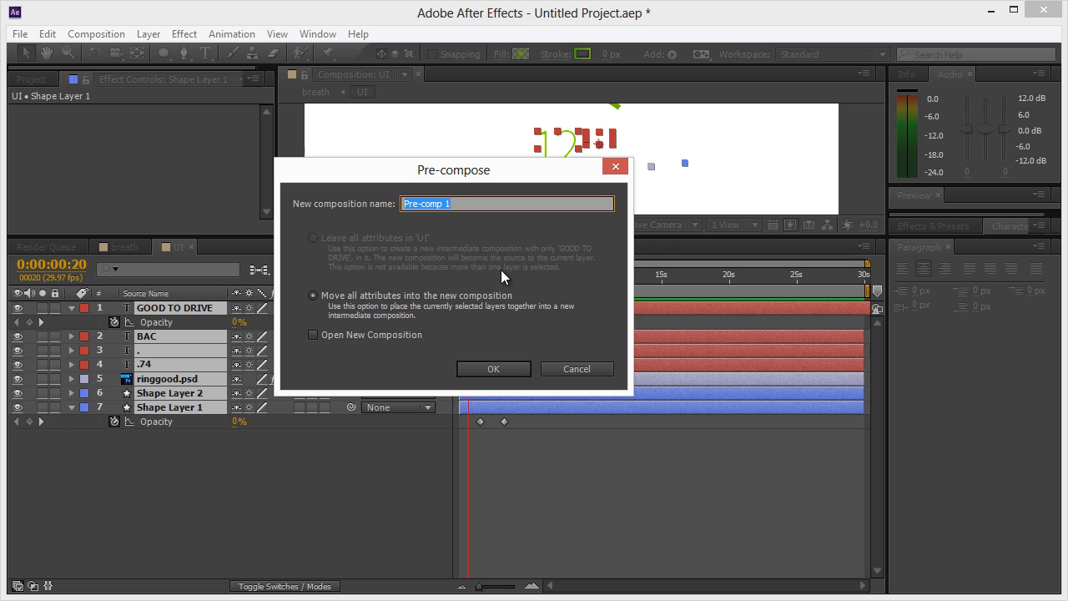
{"action": "type", "text": "GOOD UI"}
{"action": "key", "text": "Return"}
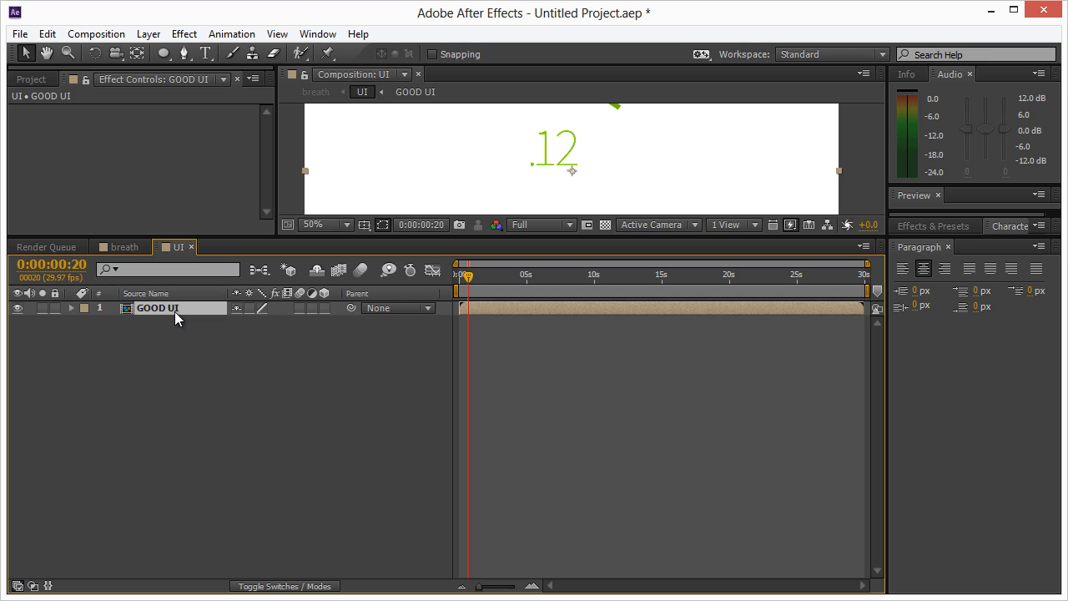
Duplicate the GOOD UI layer in the UI composition, and duplicate the GOOD UI composition among the project items
{"action": "key", "text": "ctrl+d"}
{"action": "left_click", "coordinate": [31, 78]}
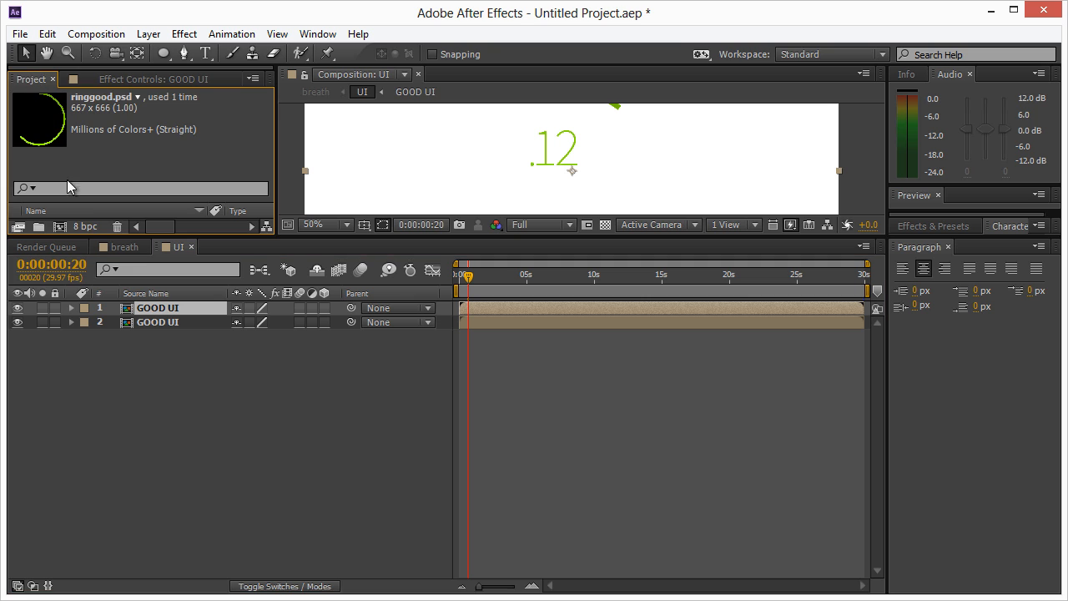
{"action": "left_click_drag", "start_coordinate": [205, 234], "coordinate": [209, 420]}
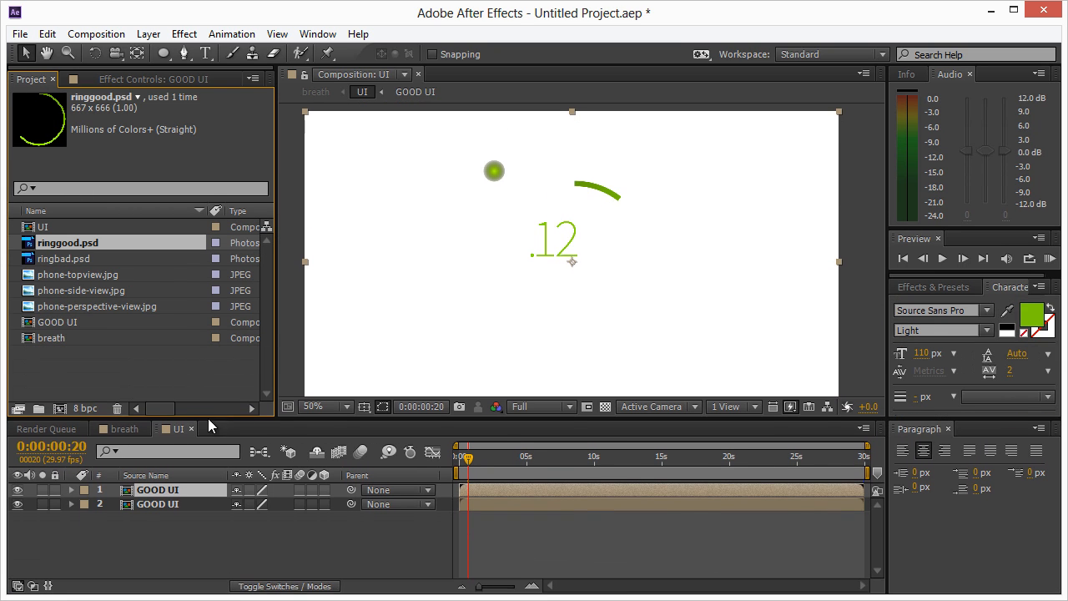
{"action": "left_click", "coordinate": [72, 322]}
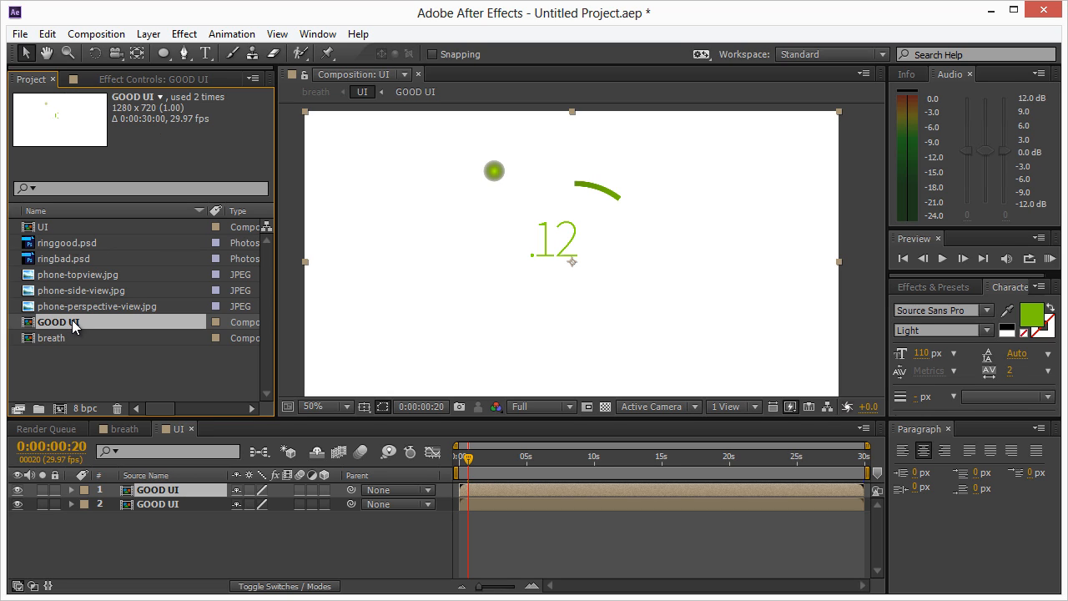
{"action": "key", "text": "ctrl+d"}
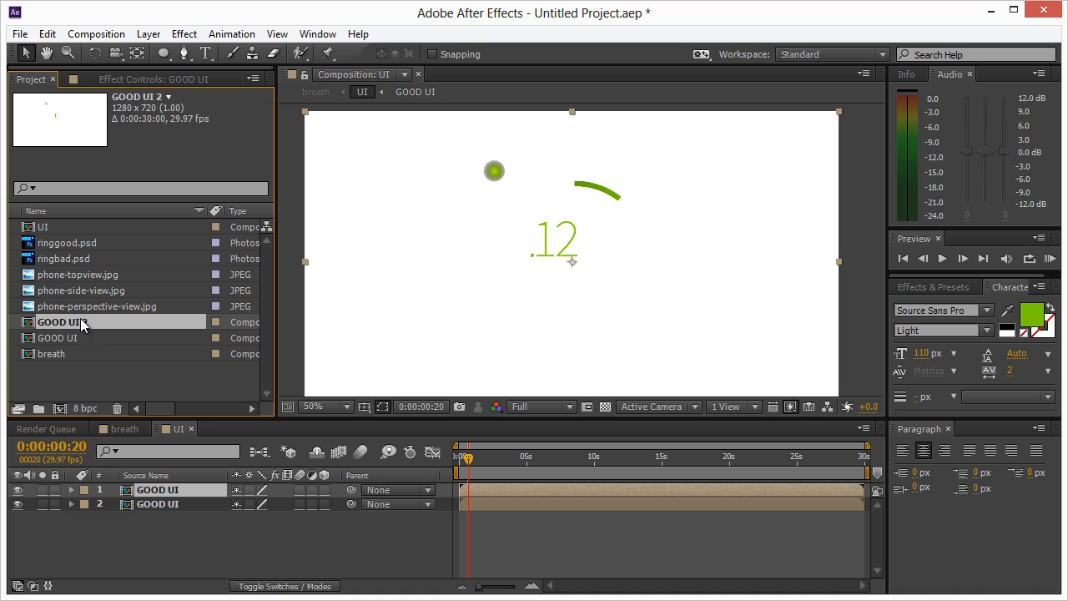
Check the contents of the duplicate GOOD UI 2 composition and put it in place of the upper GOOD UI layer in UI
{"action": "double_click", "coordinate": [73, 324]}
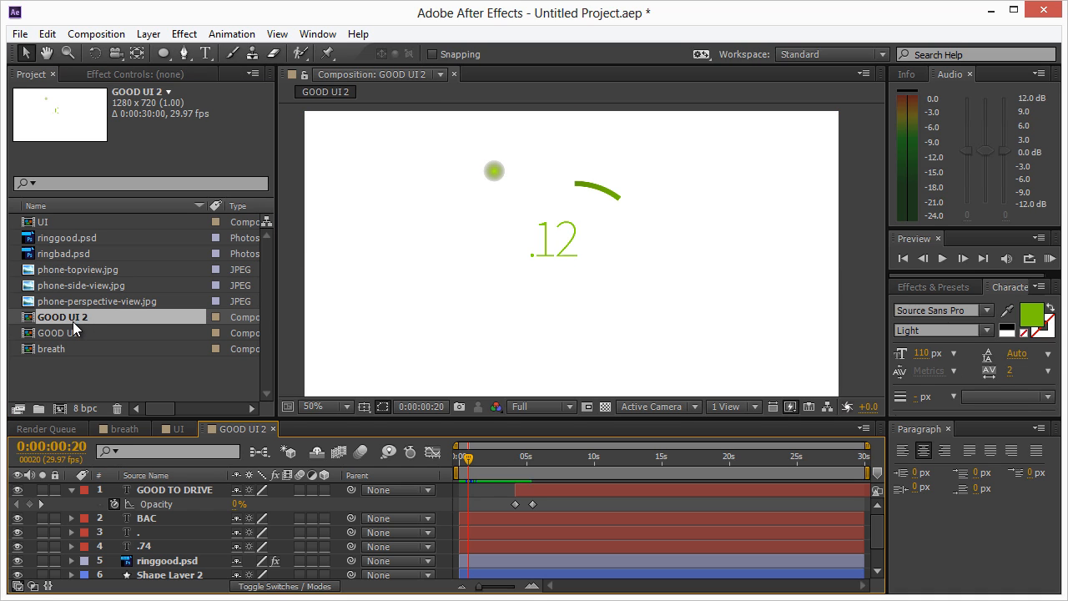
{"action": "left_click", "coordinate": [273, 429]}
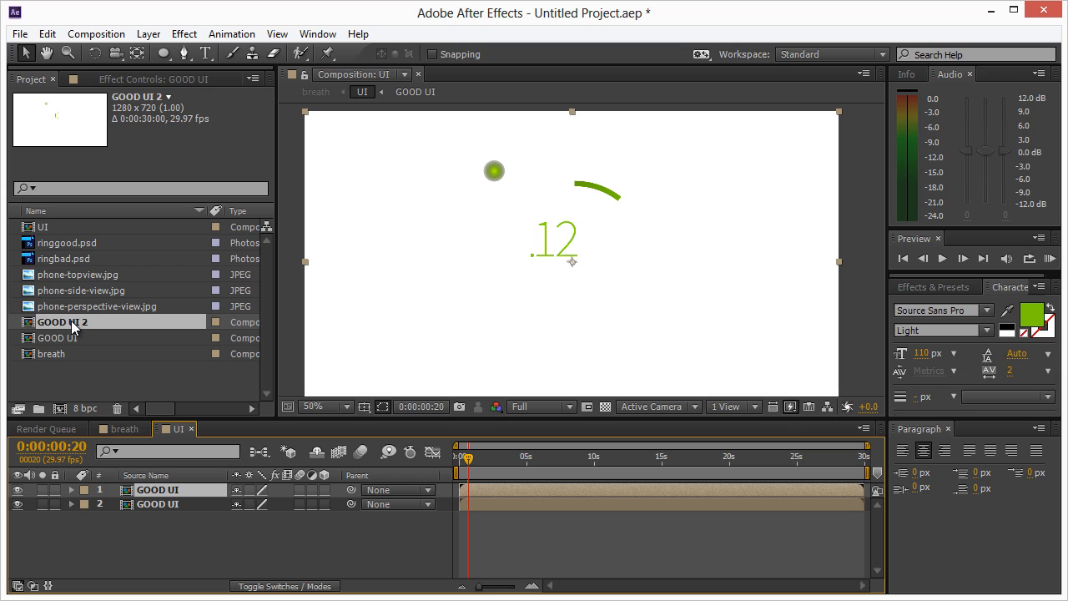
{"action": "left_click_drag", "start_coordinate": [72, 322], "coordinate": [157, 490]}
Open the GOOD UI 2 composition and rename it as BAD
{"action": "double_click", "coordinate": [79, 322]}
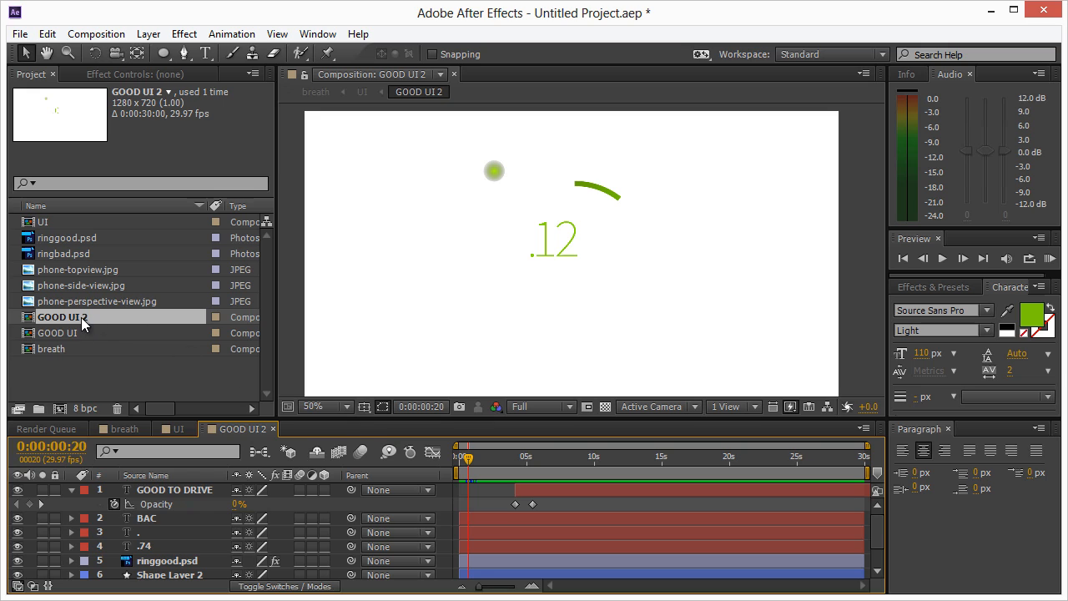
{"action": "right_click", "coordinate": [81, 317]}
{"action": "left_click", "coordinate": [133, 549]}
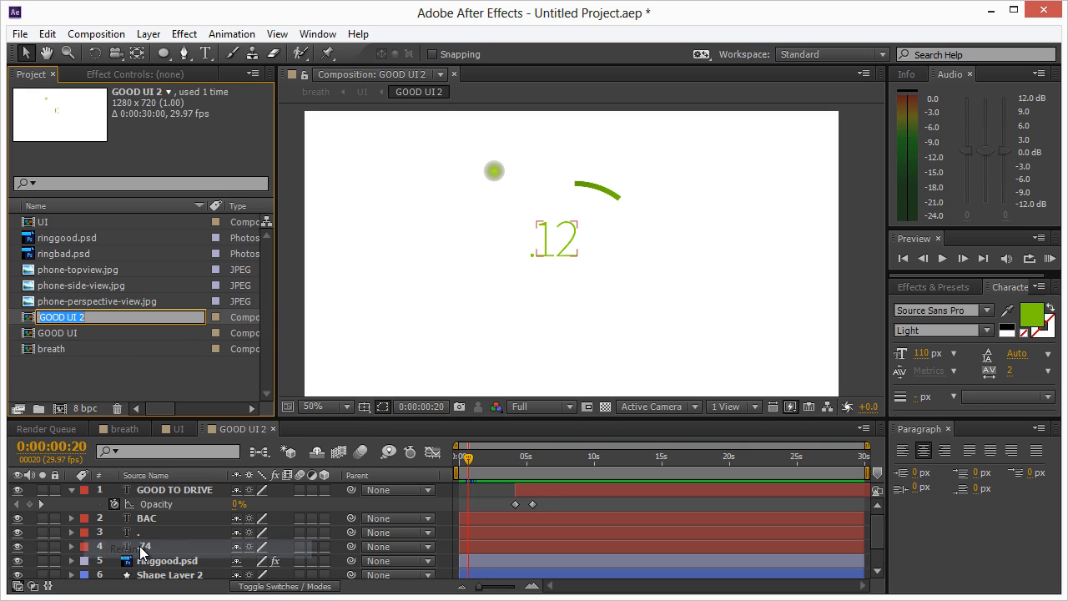
{"action": "type", "text": "BAD"}
{"action": "key", "text": "Return"}
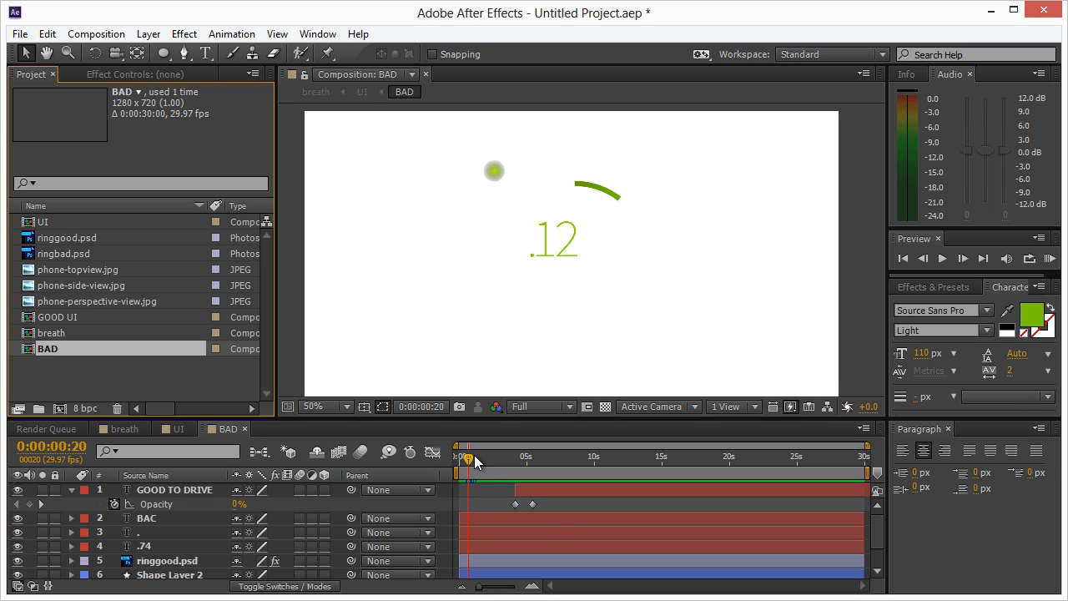
Replace the ringgood.psd layer in the BAD composition with ringbad.psd, viewing the frame at 0:00:05:15
{"action": "left_click_drag", "start_coordinate": [473, 458], "coordinate": [533, 457]}
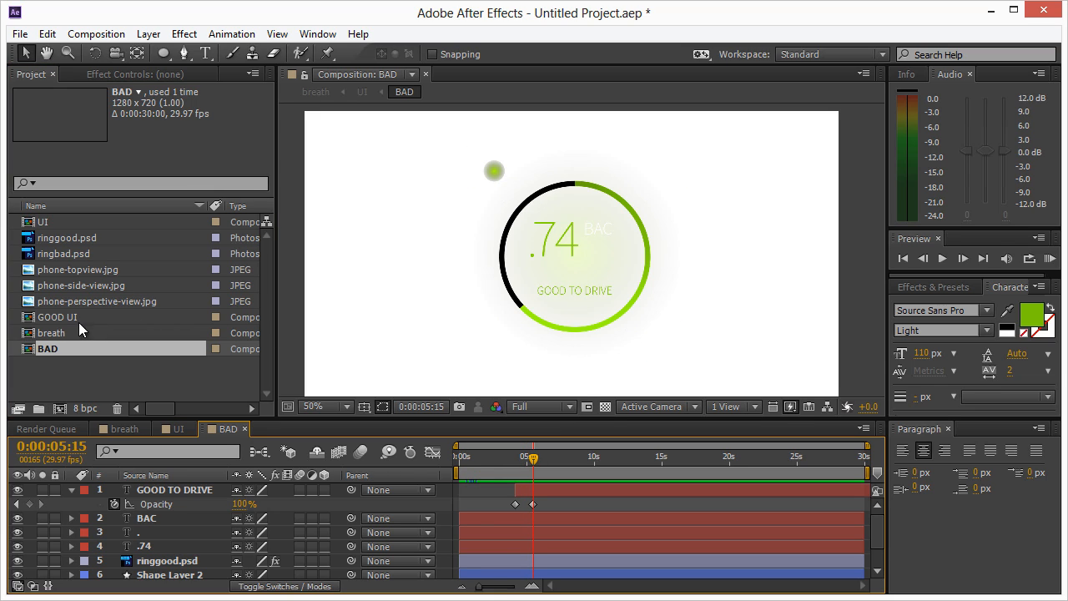
{"action": "left_click", "coordinate": [59, 254]}
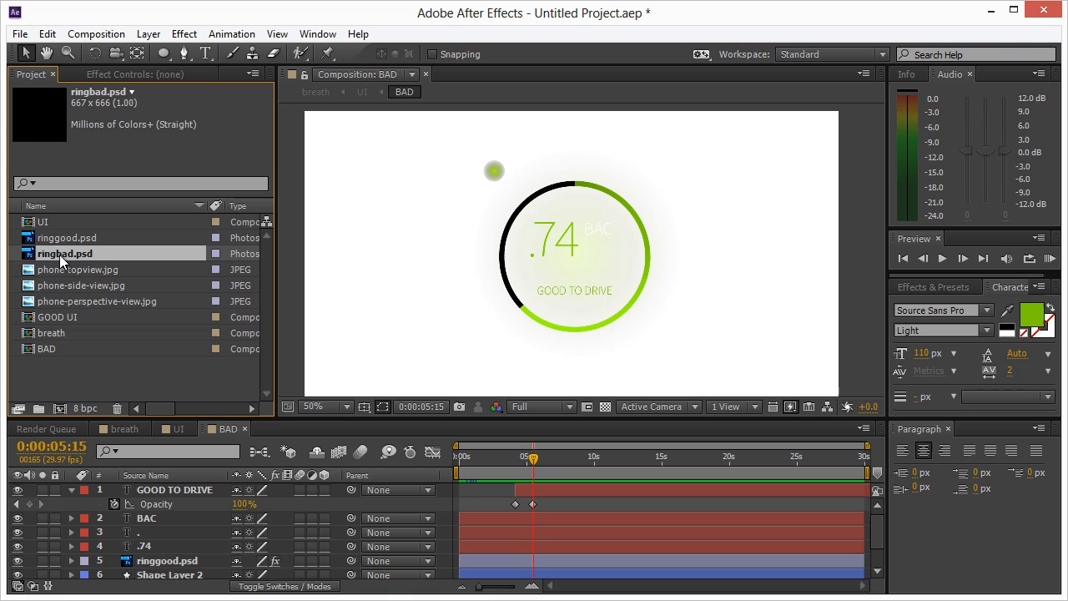
{"action": "left_click", "coordinate": [617, 204]}
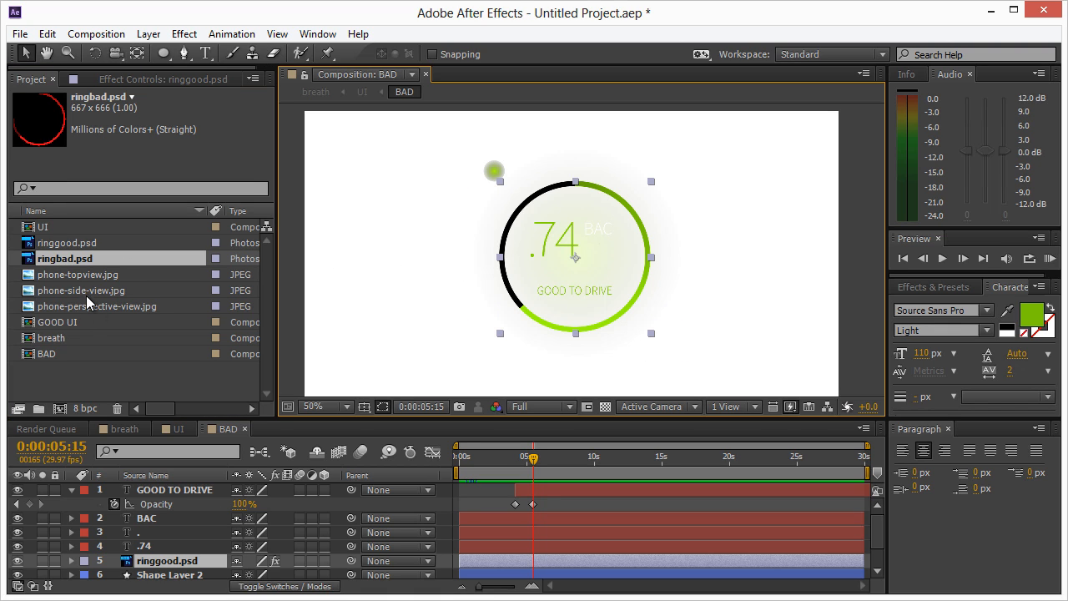
{"action": "left_click_drag", "start_coordinate": [64, 261], "coordinate": [179, 562]}
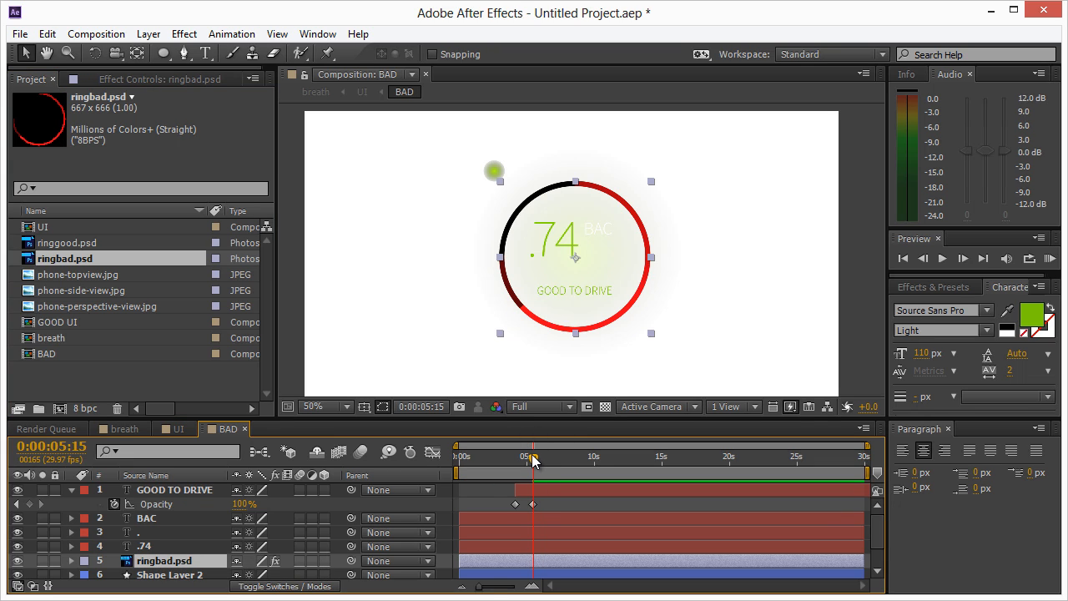
Reveal the ringbad.psd layer's keyframes and examine its Radial Wipe settings around 4 to 5 seconds
{"action": "mouse_move", "coordinate": [533, 458]}
{"action": "left_mouse_down"}
{"action": "mouse_move", "coordinate": [493, 461]}
{"action": "mouse_move", "coordinate": [532, 464]}
{"action": "left_mouse_up"}
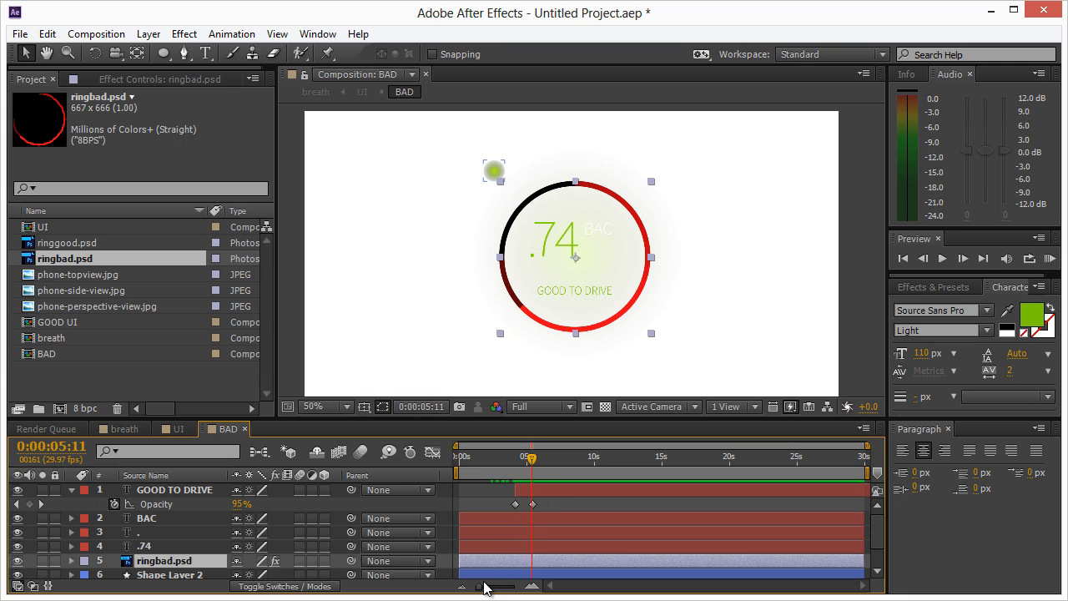
{"action": "left_click_drag", "start_coordinate": [484, 588], "coordinate": [507, 588]}
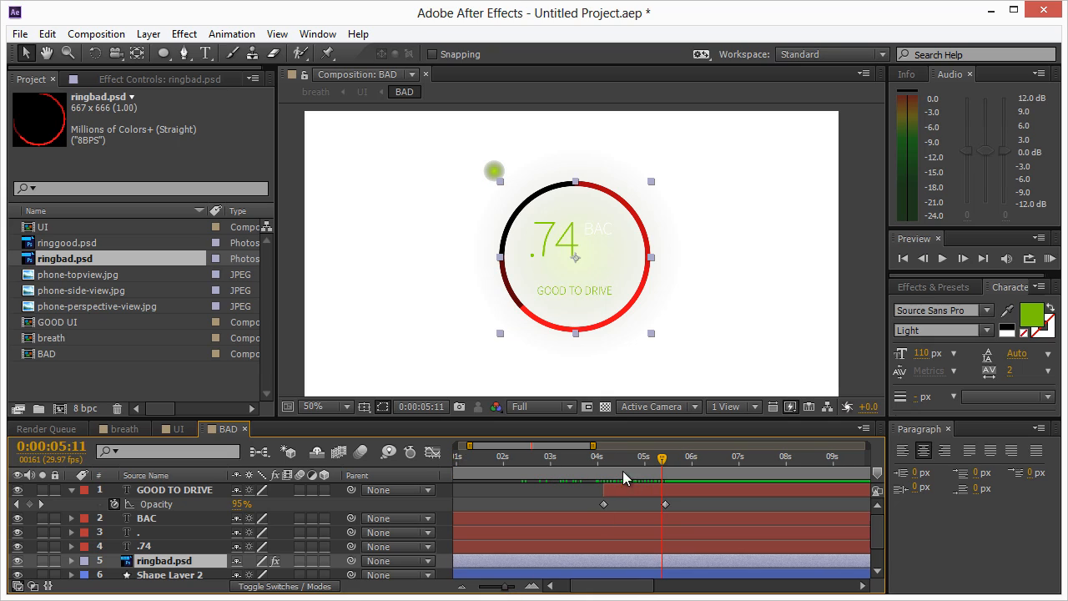
{"action": "left_click_drag", "start_coordinate": [663, 460], "coordinate": [668, 464]}
{"action": "left_click", "coordinate": [665, 504]}
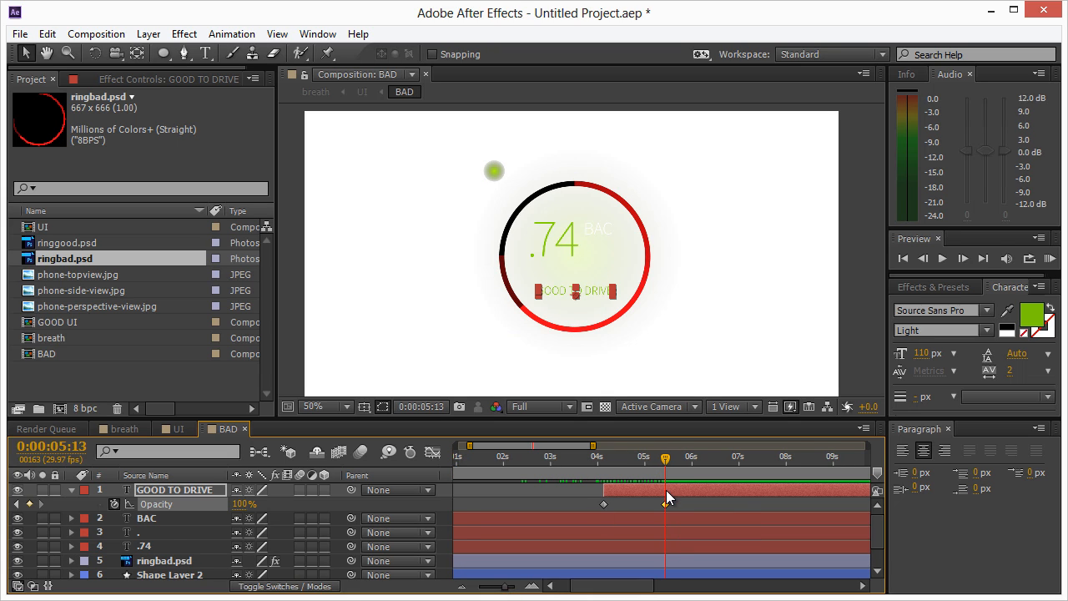
{"action": "scroll", "coordinate": [663, 505], "scroll_direction": "down", "scroll_amount": 2}
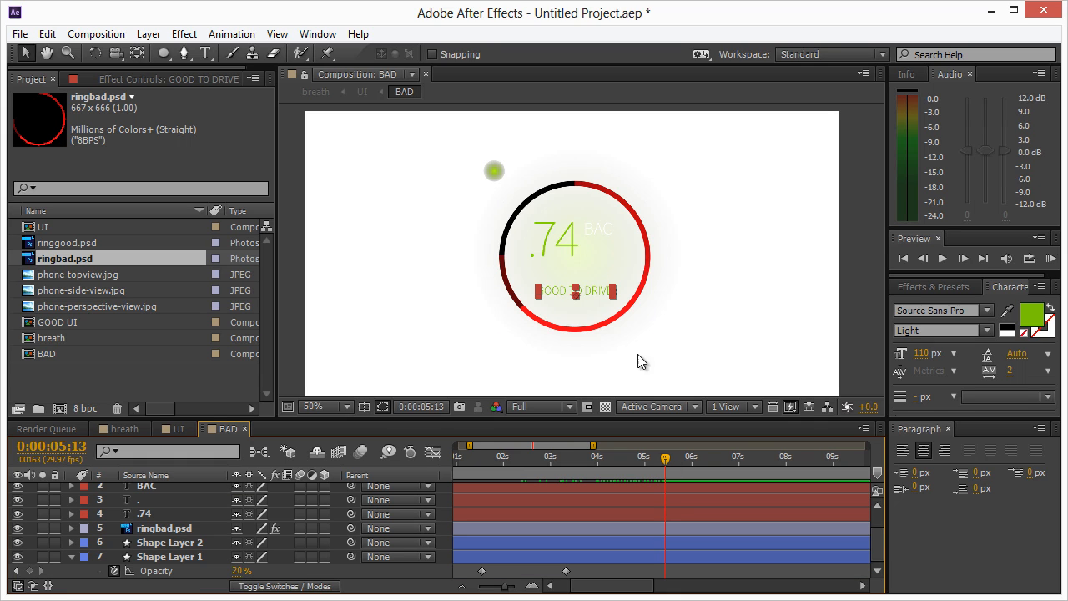
{"action": "left_click", "coordinate": [650, 235]}
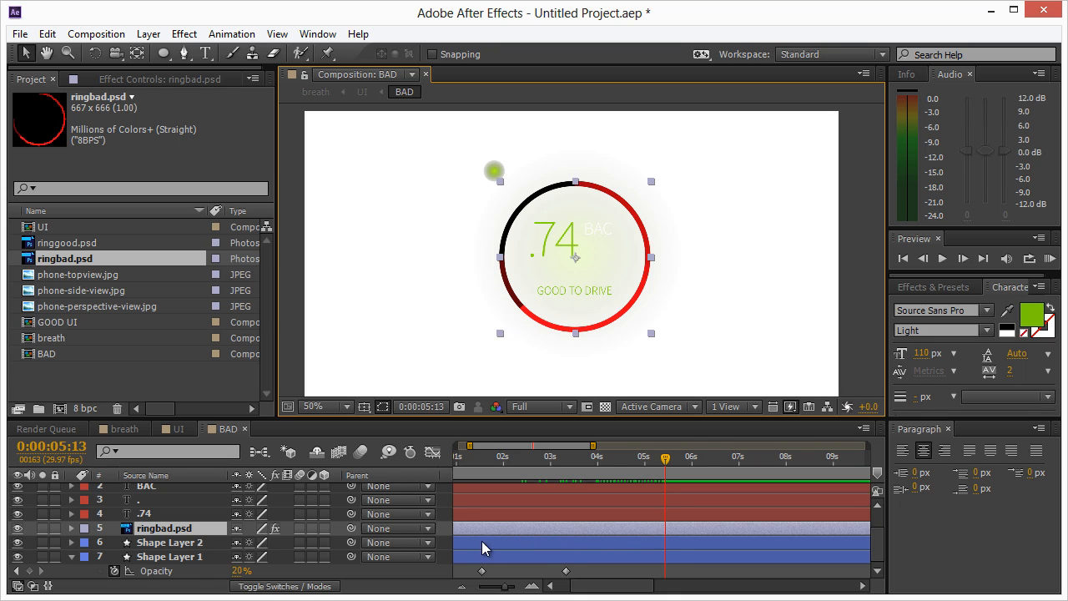
{"action": "key", "text": "u"}
{"action": "left_click_drag", "start_coordinate": [667, 462], "coordinate": [656, 462]}
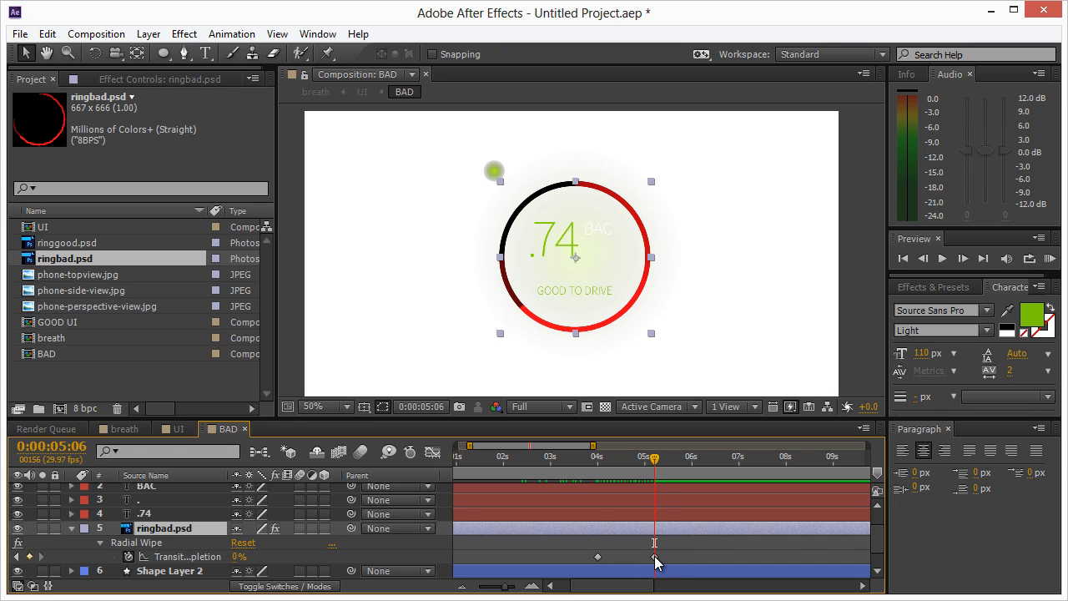
{"action": "left_click", "coordinate": [125, 79]}
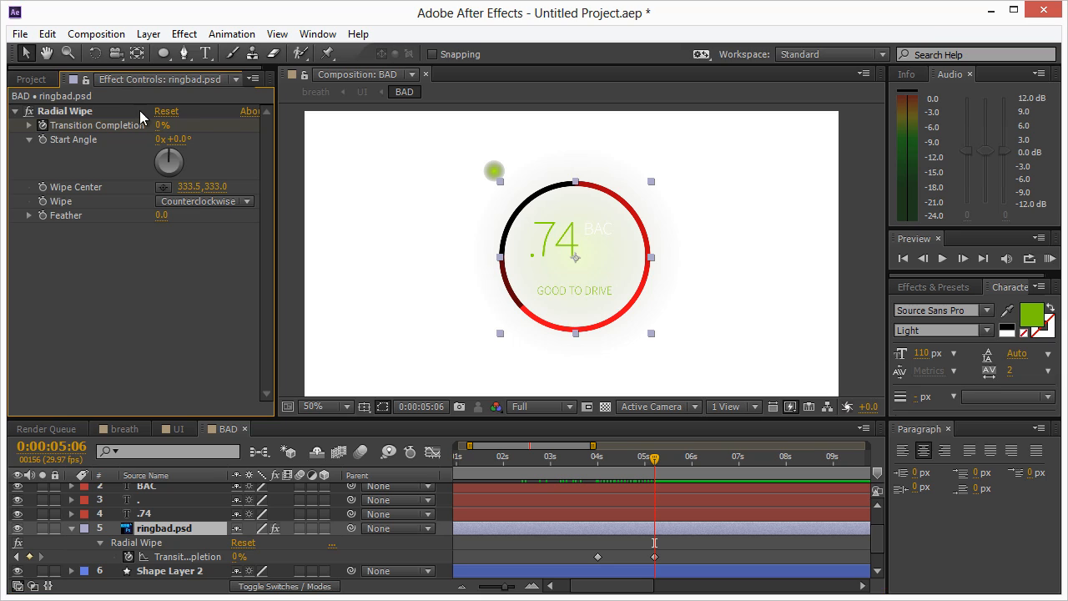
{"action": "left_click_drag", "start_coordinate": [657, 461], "coordinate": [597, 459]}
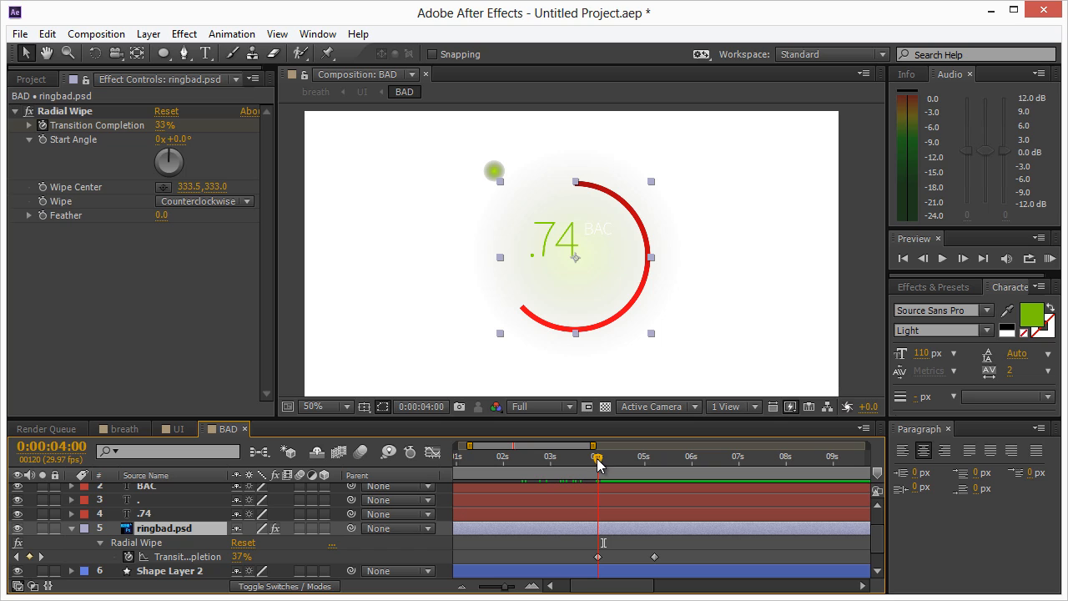
{"action": "left_click_drag", "start_coordinate": [506, 586], "coordinate": [493, 586]}
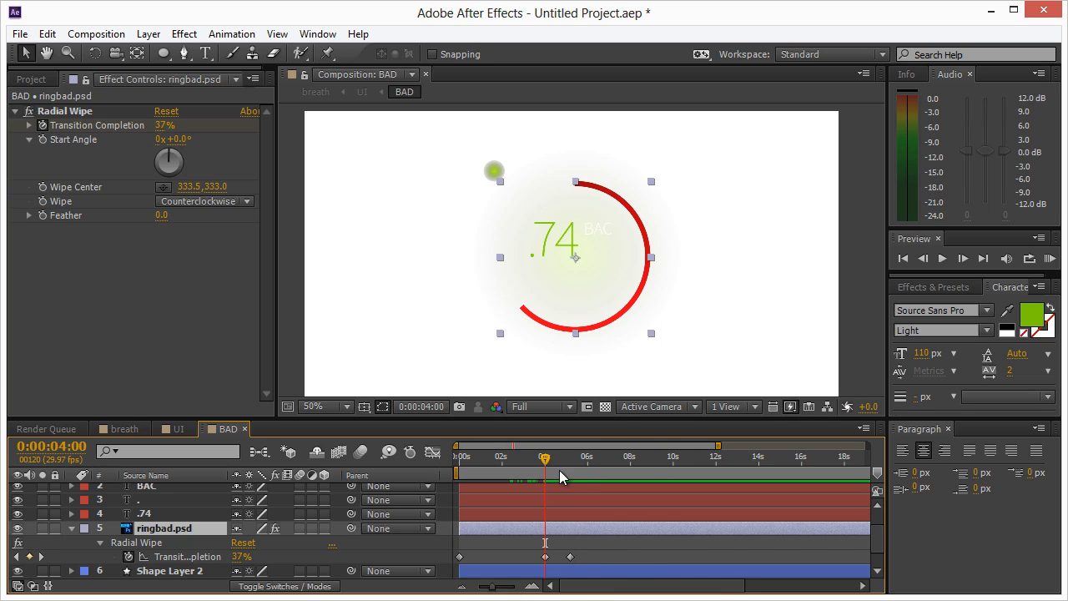
{"action": "mouse_move", "coordinate": [545, 459]}
{"action": "left_mouse_down"}
{"action": "mouse_move", "coordinate": [535, 457]}
{"action": "mouse_move", "coordinate": [547, 462]}
{"action": "left_mouse_up"}
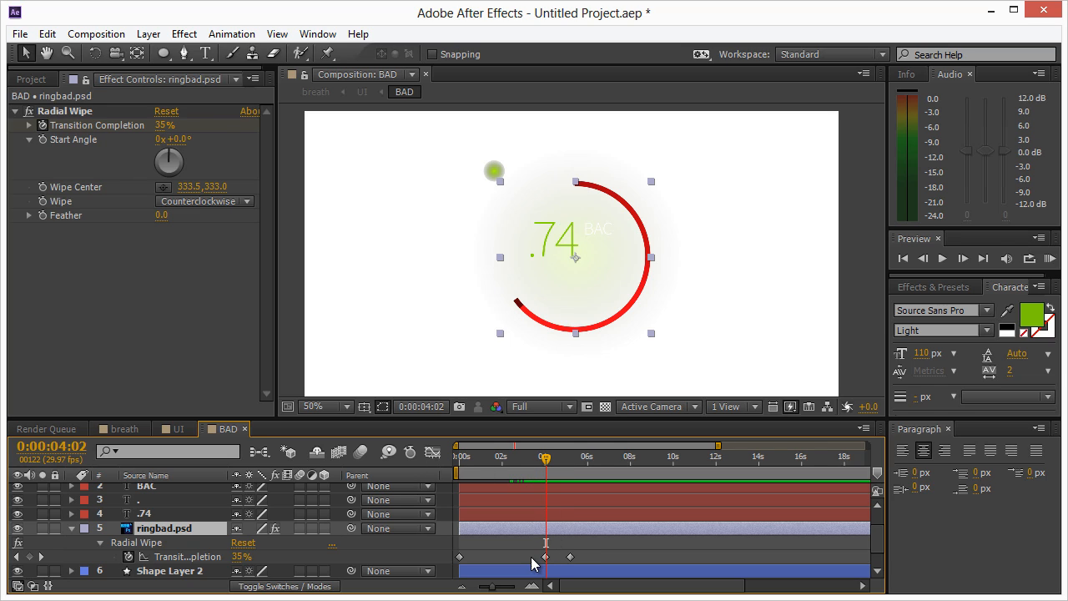
Change endCount to 94 in the Source Text expression of the .74 number layer
{"action": "left_click", "coordinate": [145, 514]}
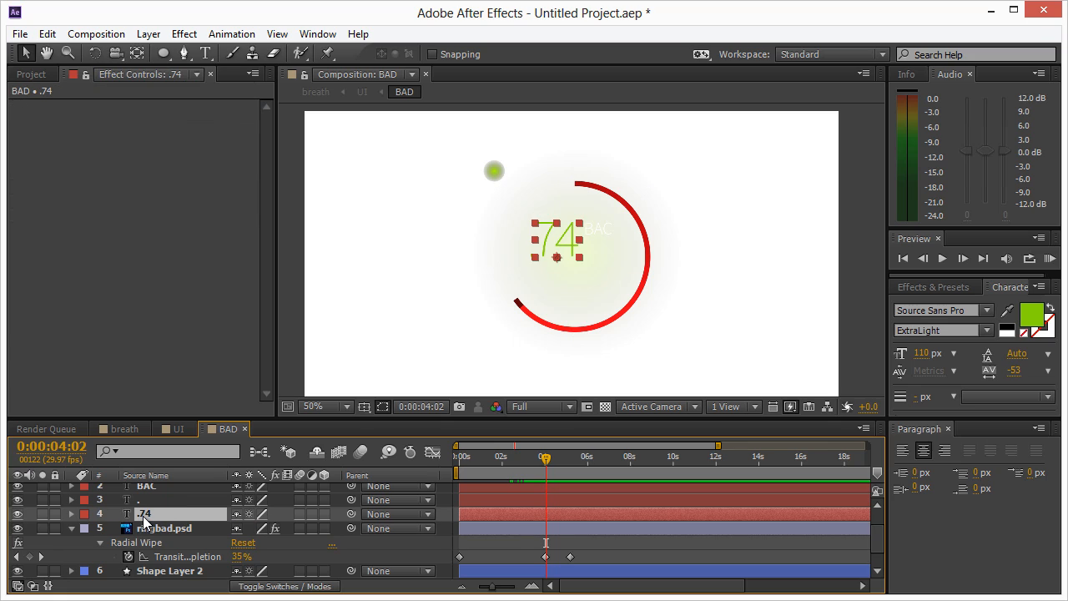
{"action": "left_click", "coordinate": [71, 514]}
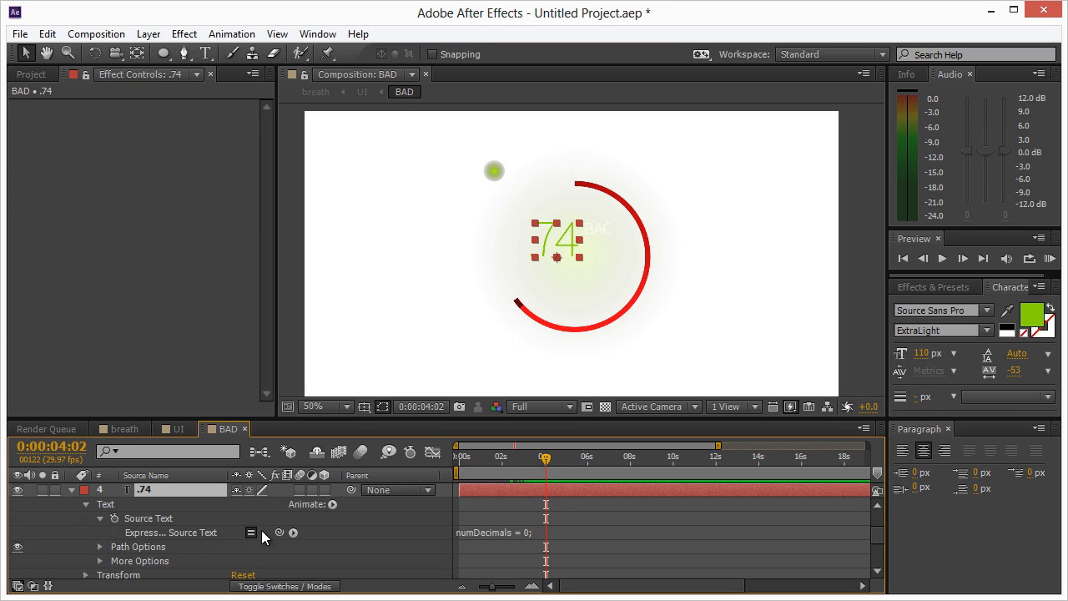
{"action": "left_click", "coordinate": [501, 533]}
{"action": "left_click", "coordinate": [533, 542]}
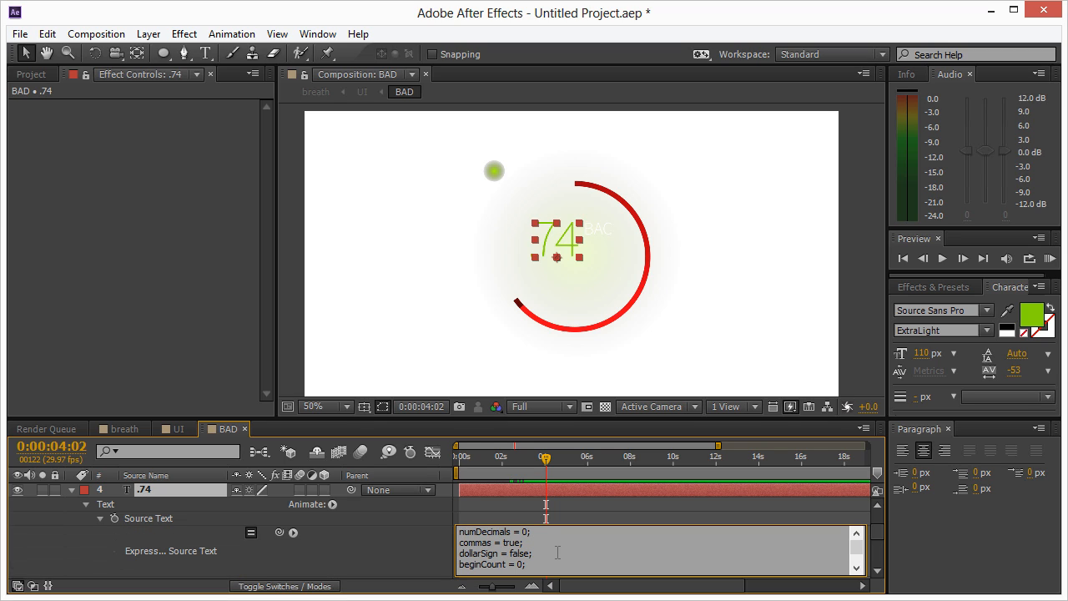
{"action": "left_click", "coordinate": [856, 568]}
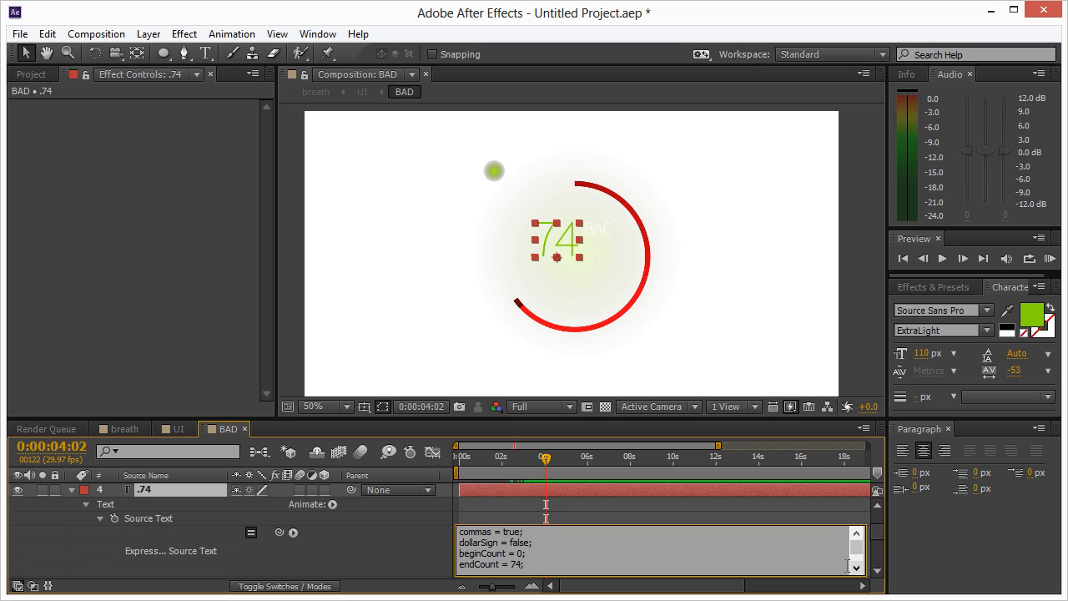
{"action": "double_click", "coordinate": [514, 564]}
{"action": "type", "text": "94"}
{"action": "left_click", "coordinate": [606, 507]}
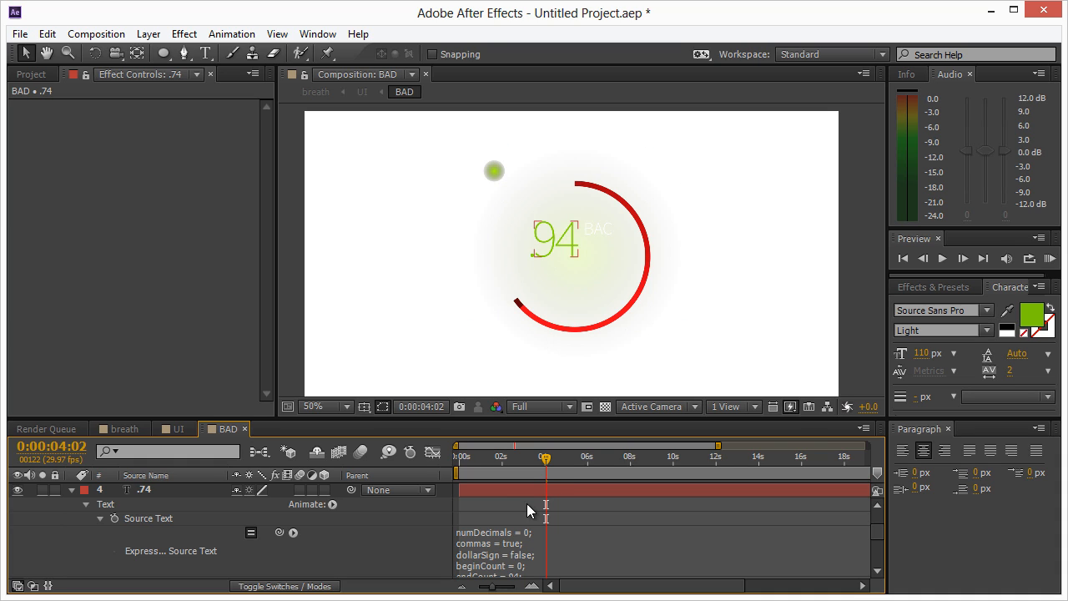
{"action": "left_click", "coordinate": [70, 490]}
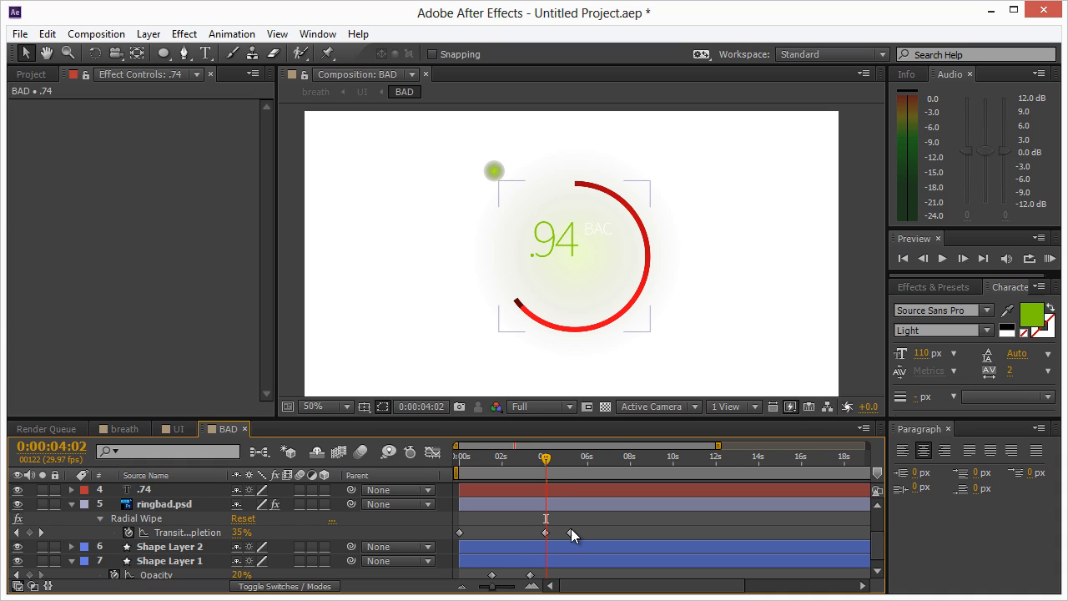
Set the red ring's Radial Wipe Transition Completion to 25% at the 0:00:04:00 keyframe
{"action": "scroll", "coordinate": [559, 543], "scroll_direction": "down", "scroll_amount": 1}
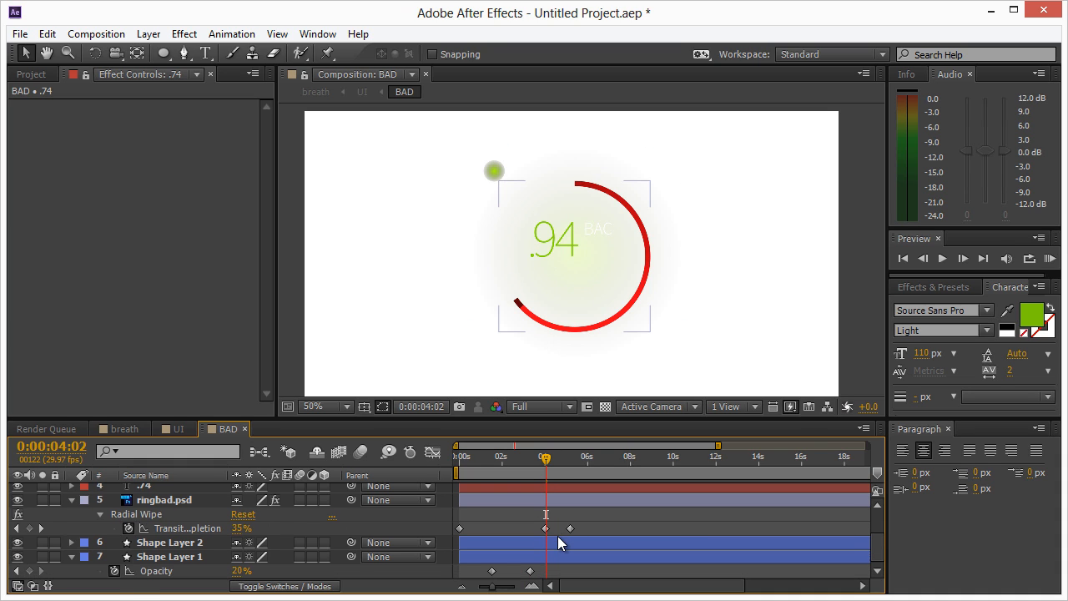
{"action": "left_click", "coordinate": [191, 555]}
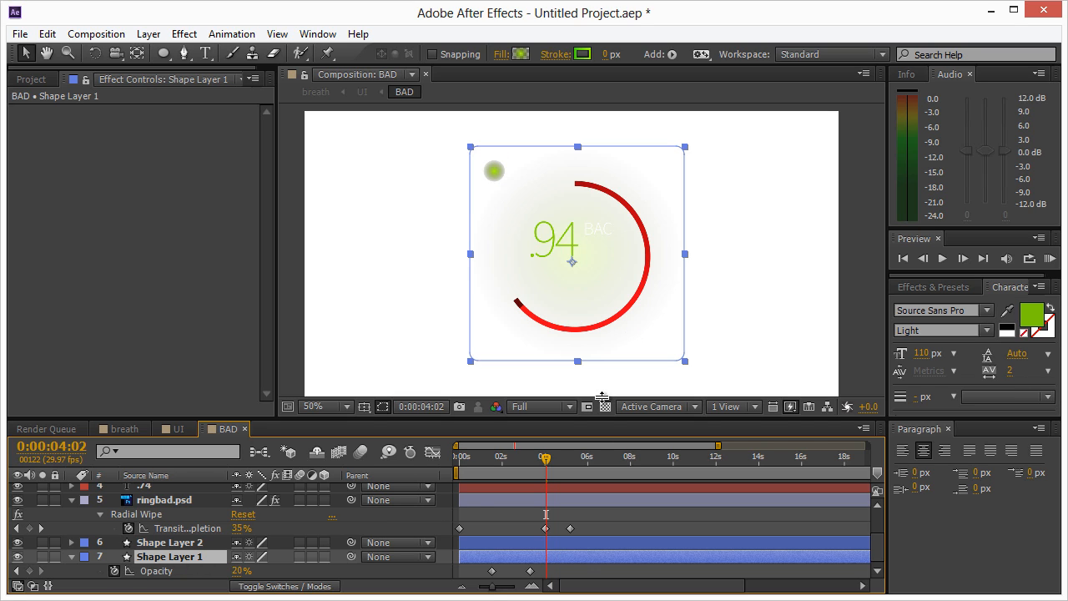
{"action": "left_click", "coordinate": [401, 330]}
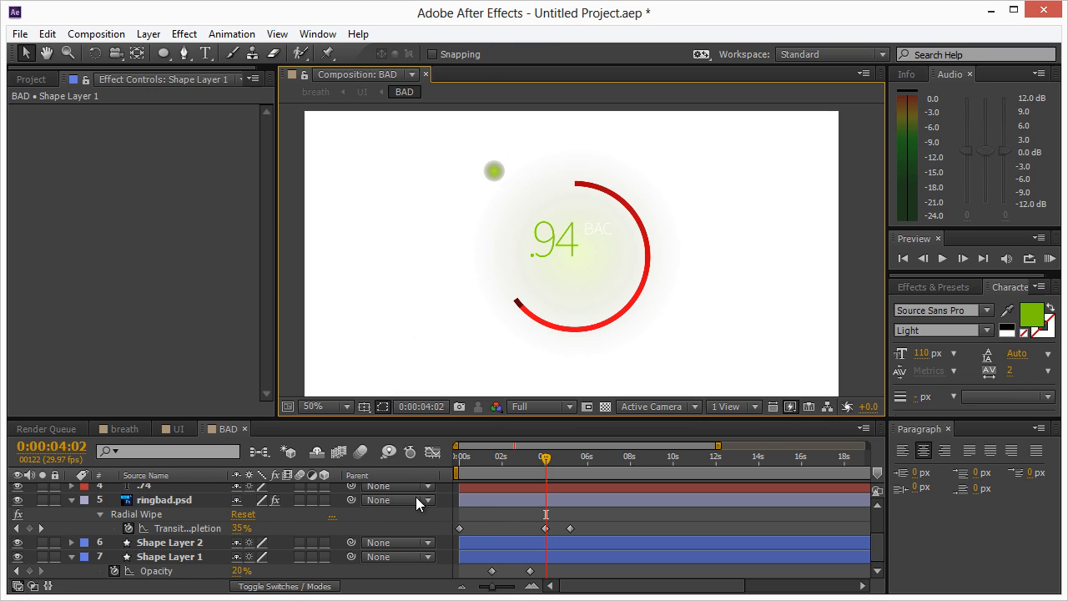
{"action": "left_click", "coordinate": [494, 546]}
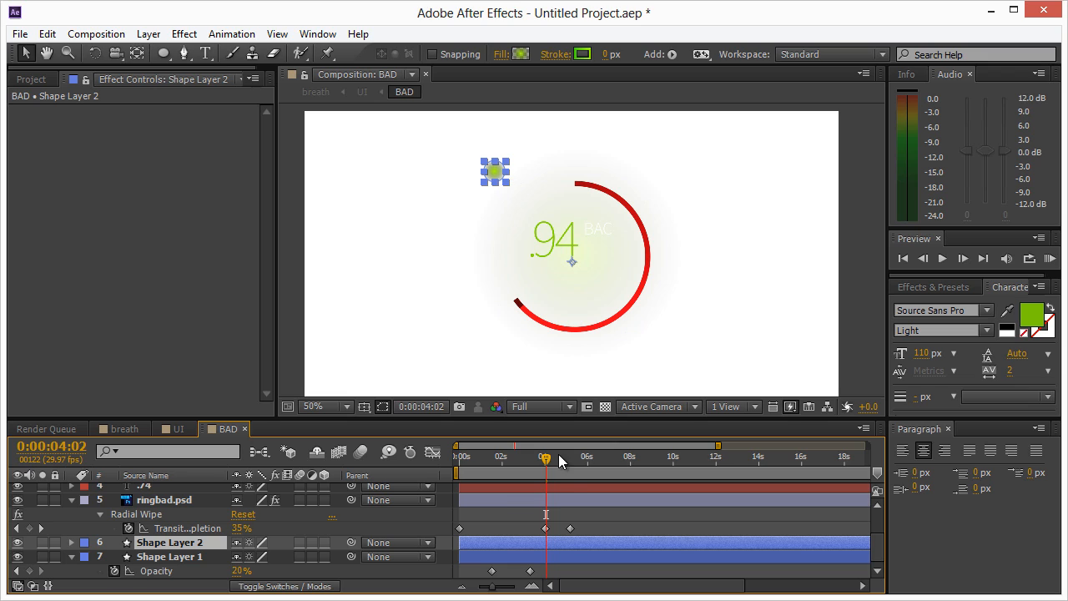
{"action": "left_click", "coordinate": [547, 499]}
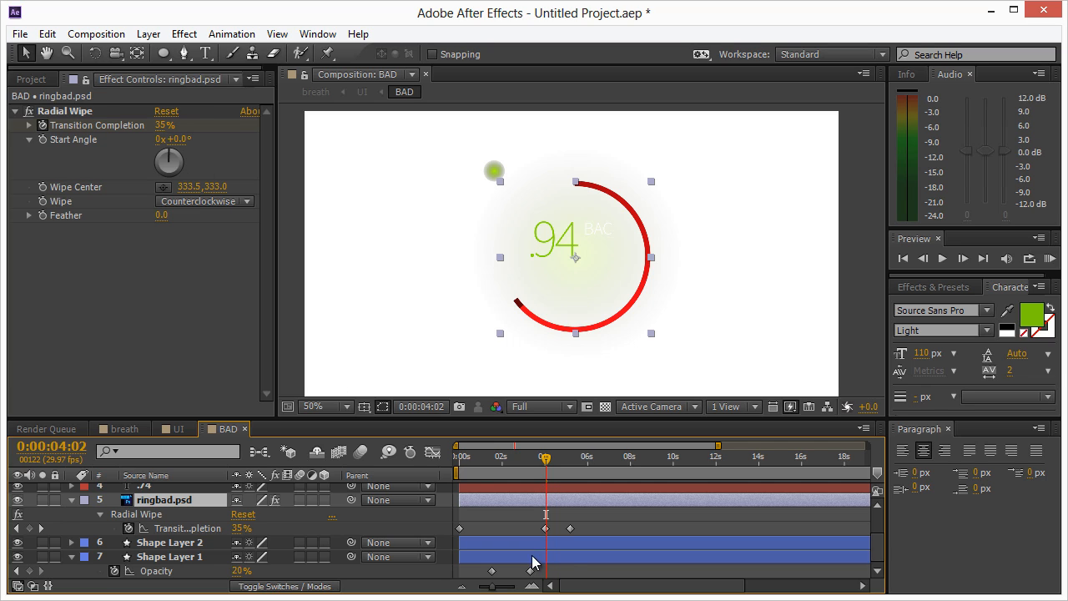
{"action": "left_click_drag", "start_coordinate": [493, 586], "coordinate": [516, 591]}
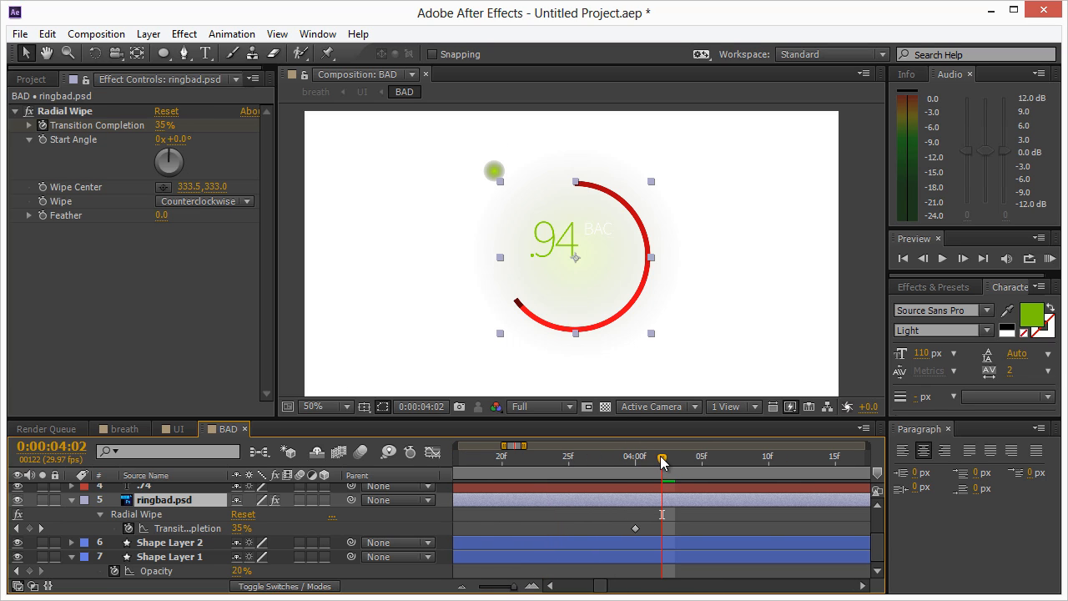
{"action": "left_click_drag", "start_coordinate": [662, 458], "coordinate": [634, 464]}
{"action": "left_click_drag", "start_coordinate": [515, 585], "coordinate": [501, 589]}
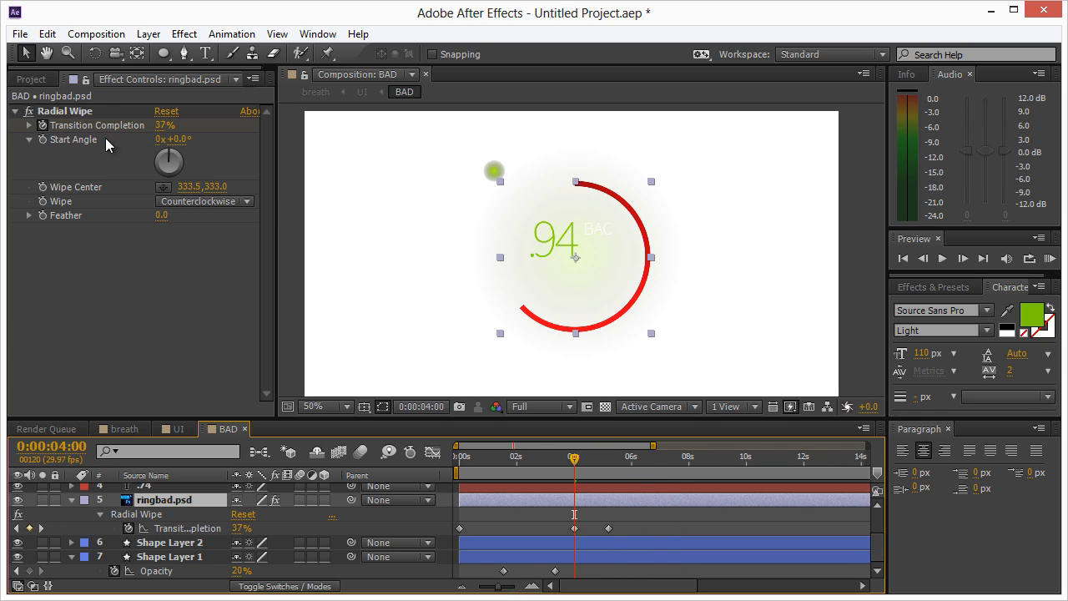
{"action": "left_click_drag", "start_coordinate": [164, 125], "coordinate": [148, 123]}
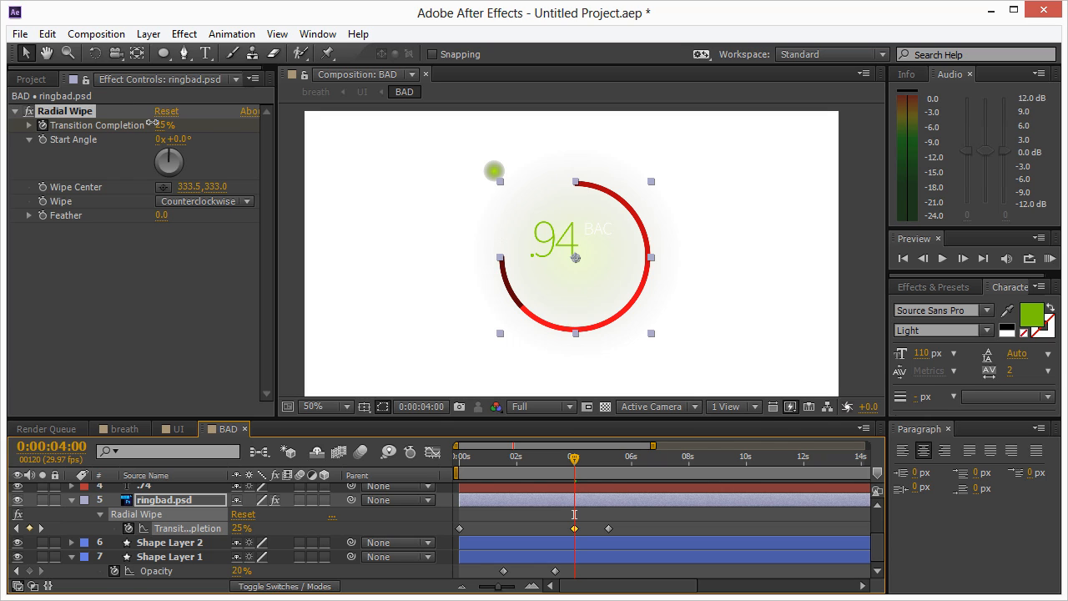
Recolor both the 94 number text and its decimal point red at 0:00:05:15
{"action": "left_click_drag", "start_coordinate": [576, 459], "coordinate": [618, 460]}
{"action": "left_click", "coordinate": [833, 239]}
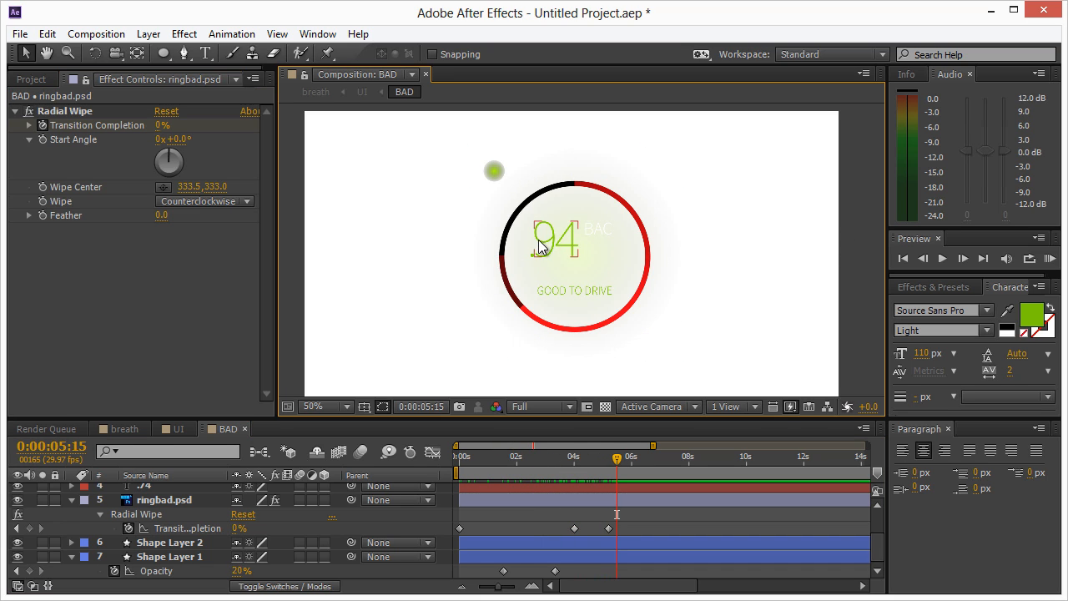
{"action": "left_click", "coordinate": [571, 250]}
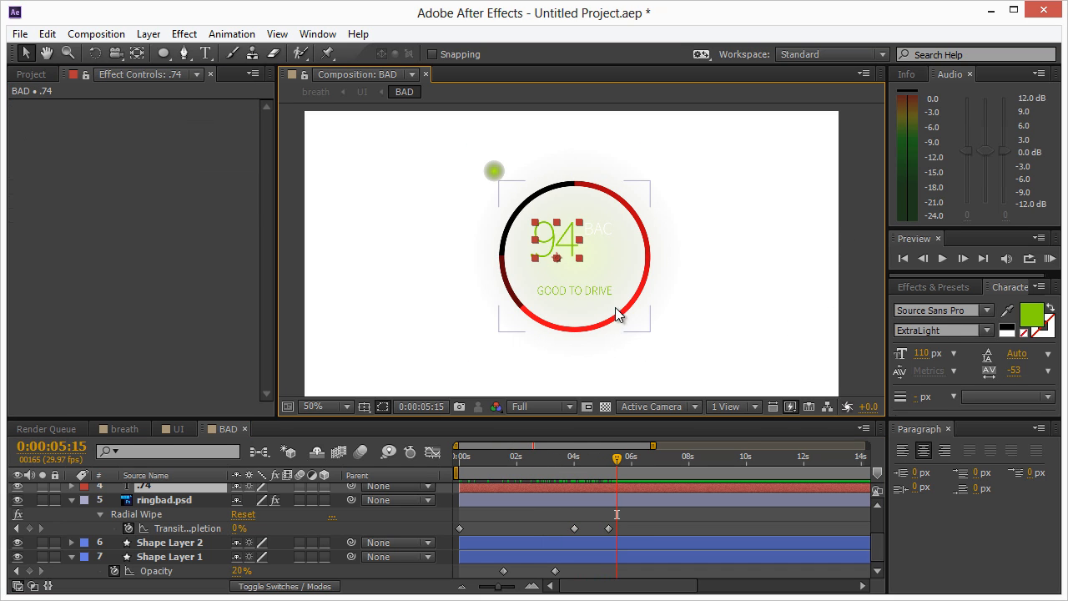
{"action": "scroll", "coordinate": [529, 259], "scroll_direction": "up", "scroll_amount": 3}
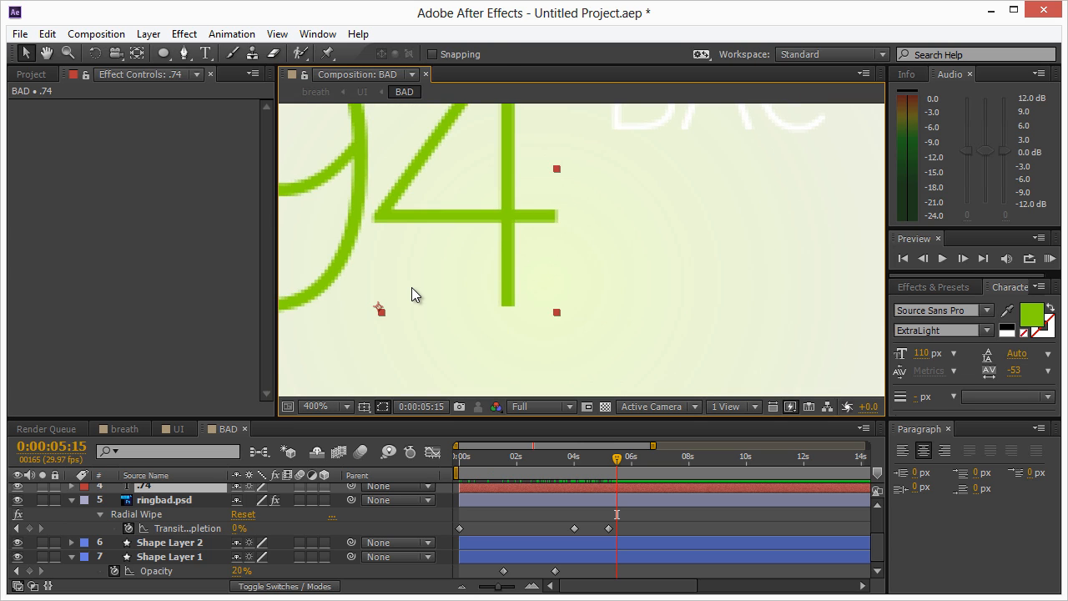
{"action": "scroll", "coordinate": [413, 288], "scroll_direction": "down", "scroll_amount": 1}
{"action": "left_click", "coordinate": [384, 274], "text": "shift"}
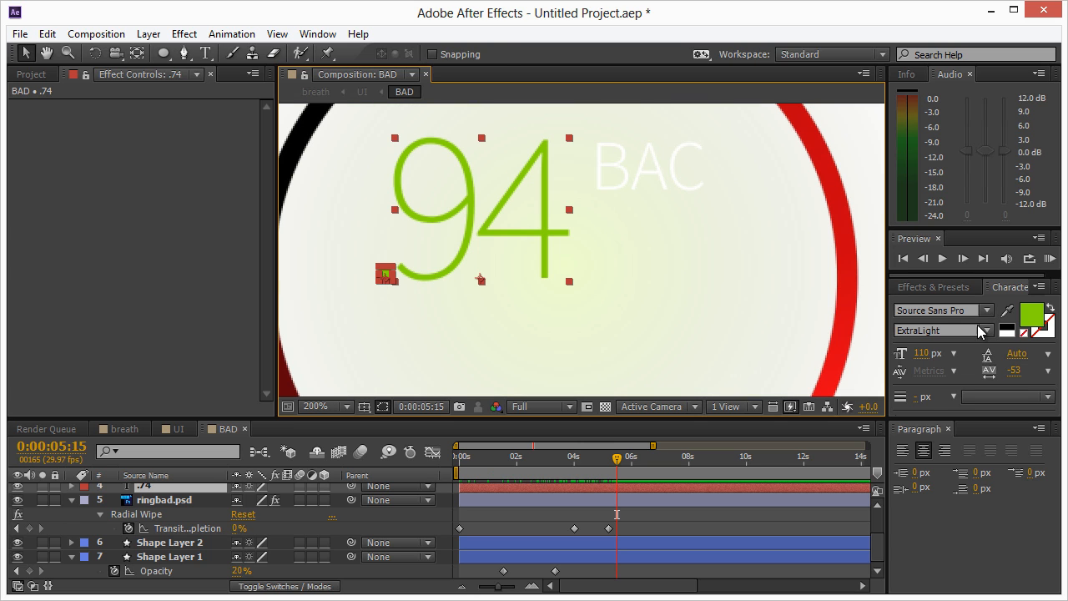
{"action": "left_click", "coordinate": [1031, 314]}
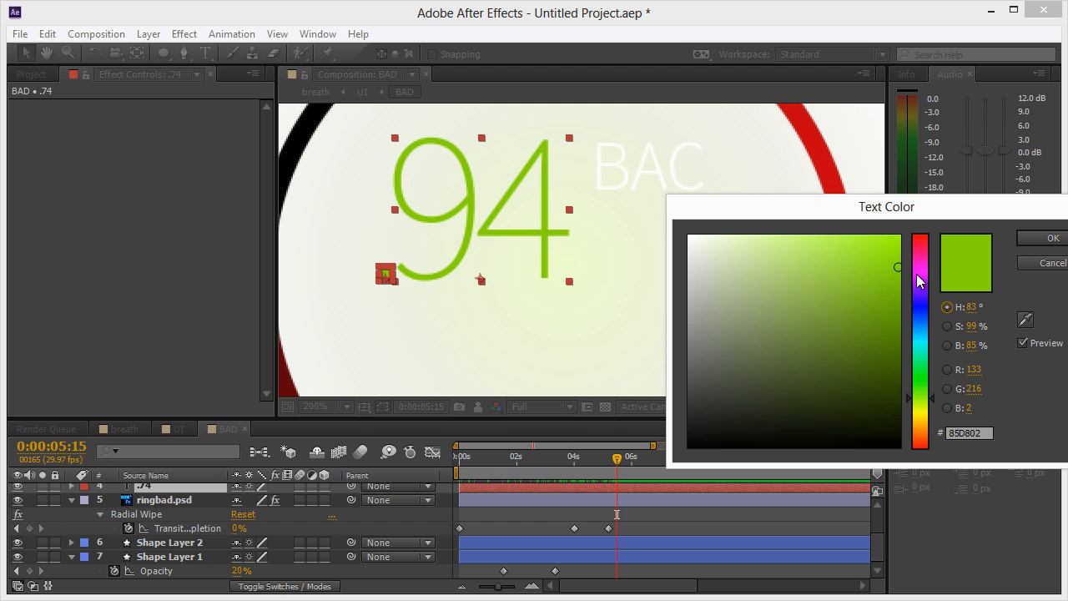
{"action": "left_click", "coordinate": [923, 234]}
{"action": "left_click", "coordinate": [1025, 240]}
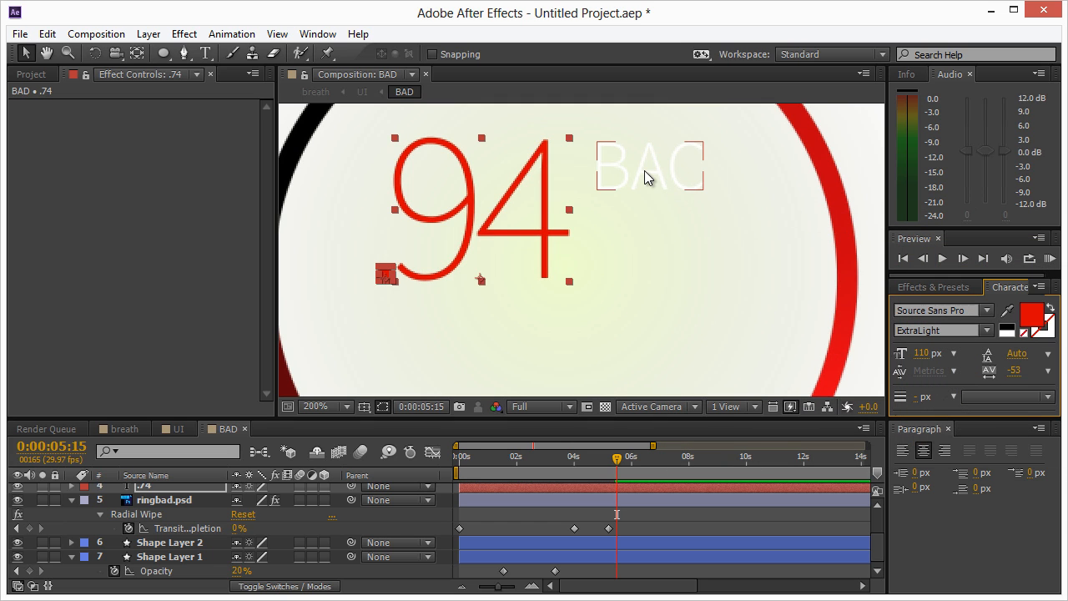
Replace the GOOD TO DRIVE text in the BAD composition with DON'T DRIVE
{"action": "scroll", "coordinate": [726, 297], "scroll_direction": "down", "scroll_amount": 1}
{"action": "left_click", "coordinate": [572, 332]}
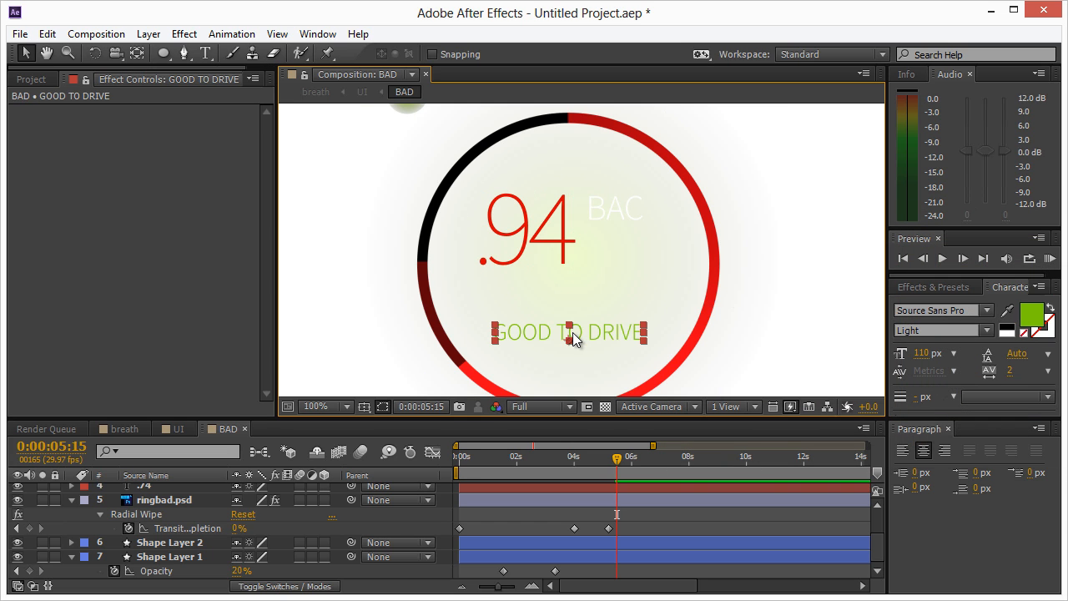
{"action": "double_click", "coordinate": [550, 335]}
{"action": "triple_click", "coordinate": [562, 334]}
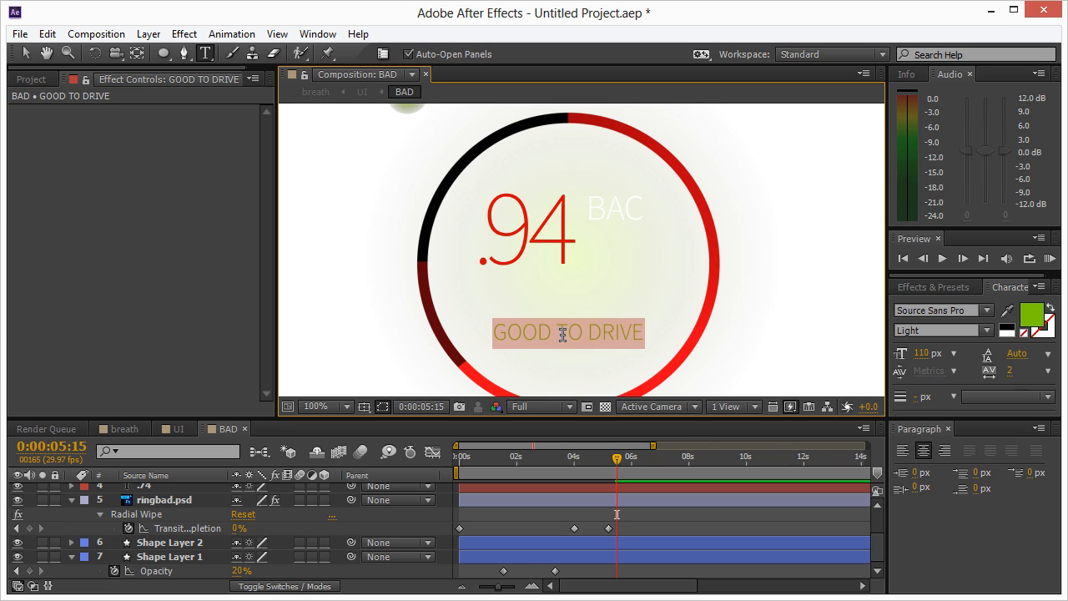
{"action": "type", "text": "DON'T DRIVE"}
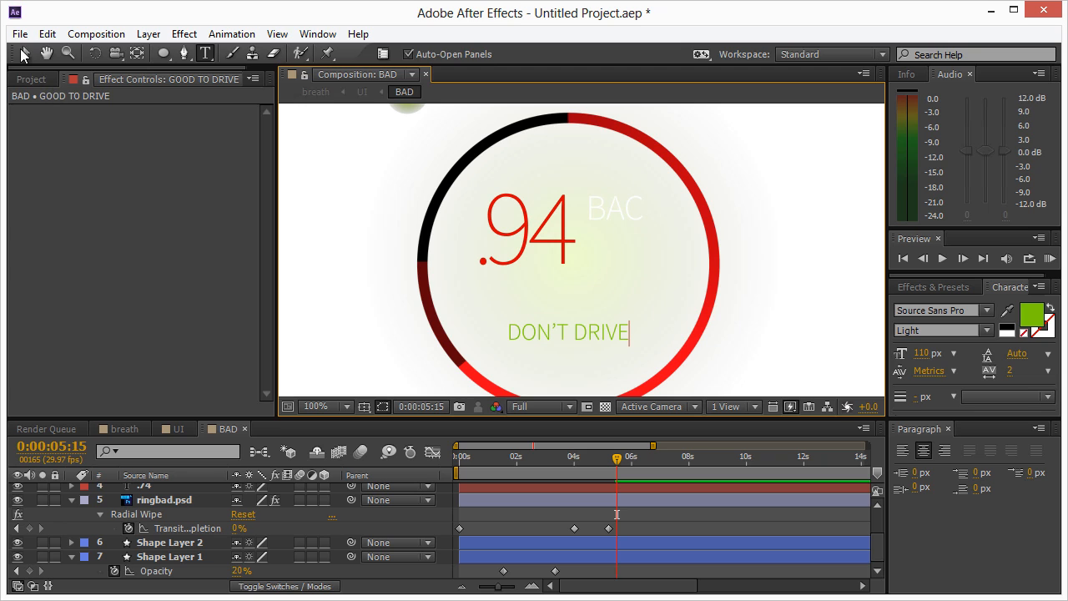
{"action": "left_click", "coordinate": [23, 56]}
Recolor the DON'T DRIVE text red
{"action": "left_click", "coordinate": [1031, 315]}
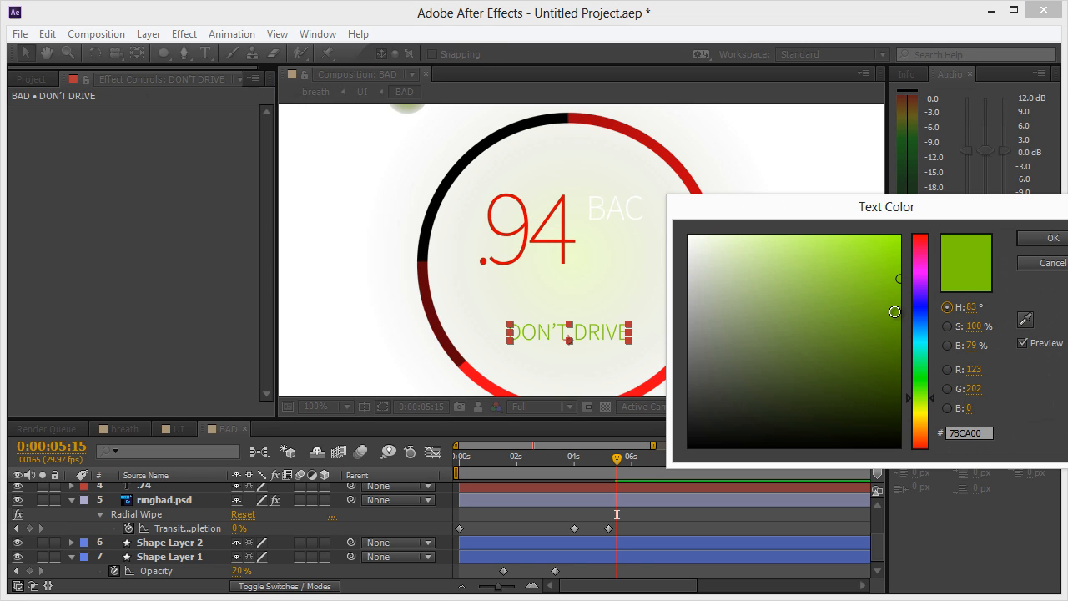
{"action": "left_click", "coordinate": [920, 240]}
{"action": "left_click", "coordinate": [1052, 239]}
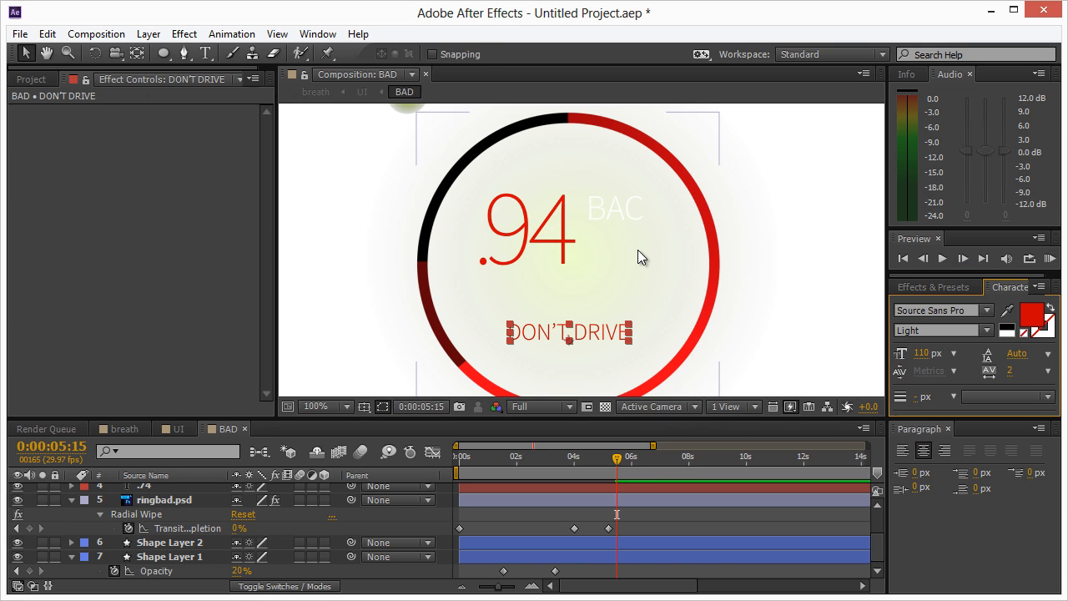
Change the green in Shape Layer 2's radial gradient fill to red for the small indicator light
{"action": "key", "text": "comma"}
{"action": "key", "text": "comma"}
{"action": "left_click", "coordinate": [497, 172]}
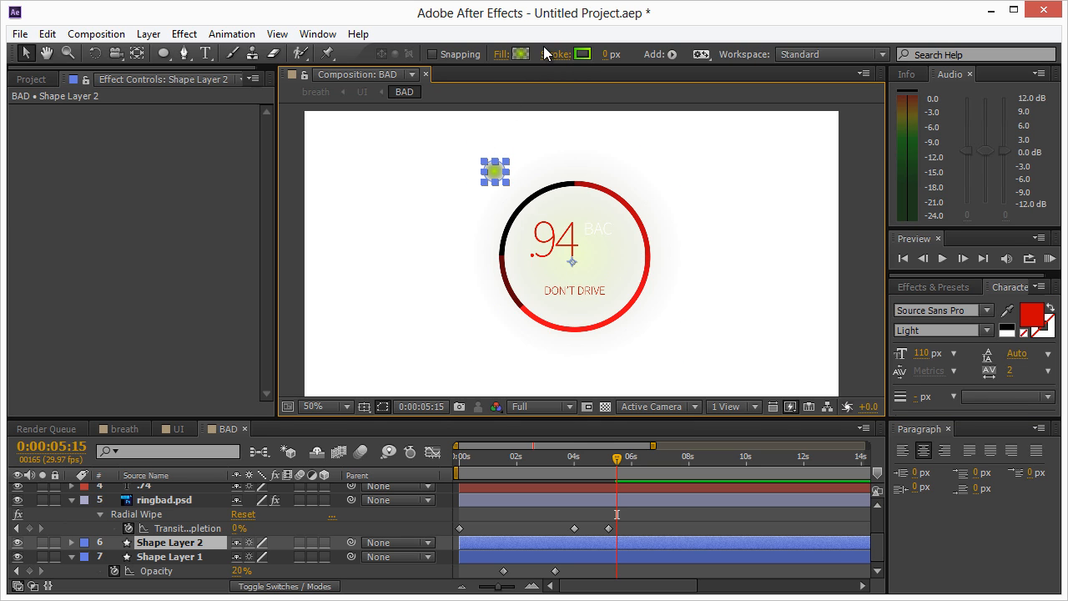
{"action": "left_click", "coordinate": [521, 55]}
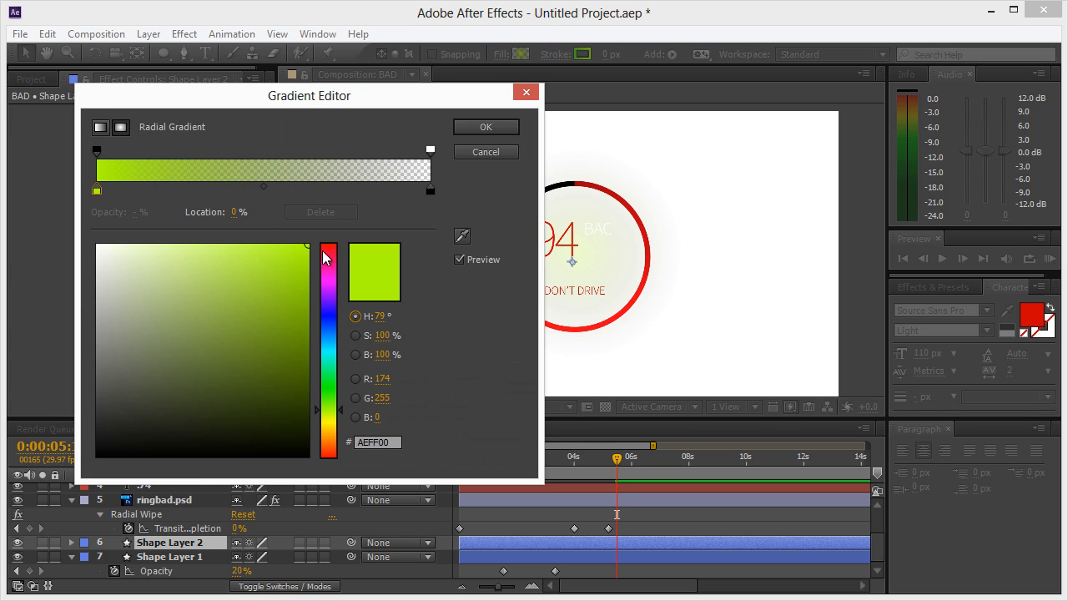
{"action": "left_click_drag", "start_coordinate": [326, 259], "coordinate": [328, 234]}
{"action": "left_click", "coordinate": [485, 126]}
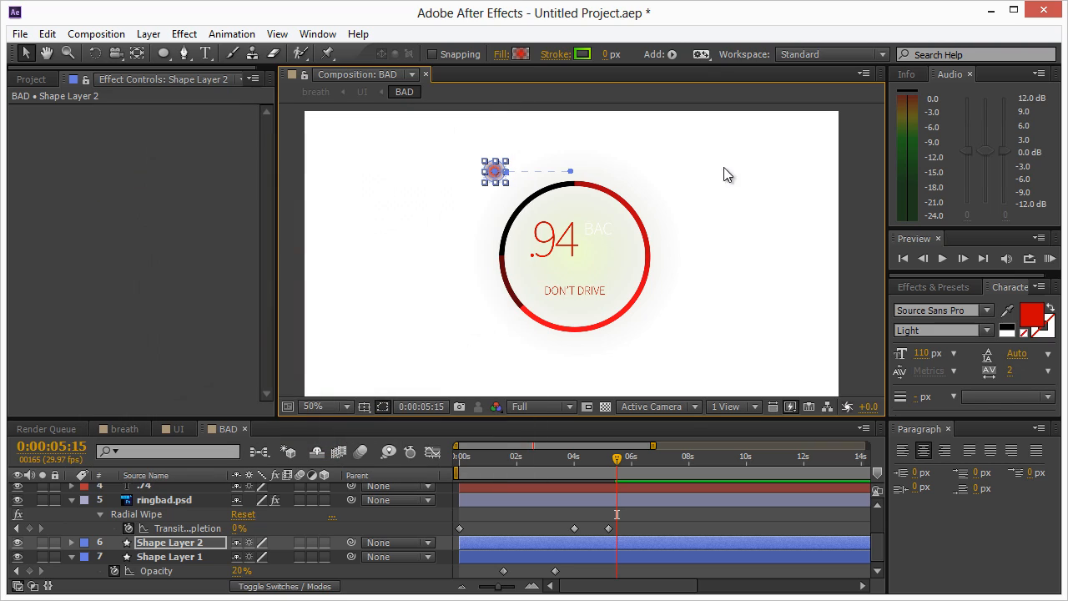
{"action": "left_click", "coordinate": [731, 200]}
Change the green in Shape Layer 1's radial gradient fill to red for the glow behind the ring
{"action": "left_click", "coordinate": [604, 259]}
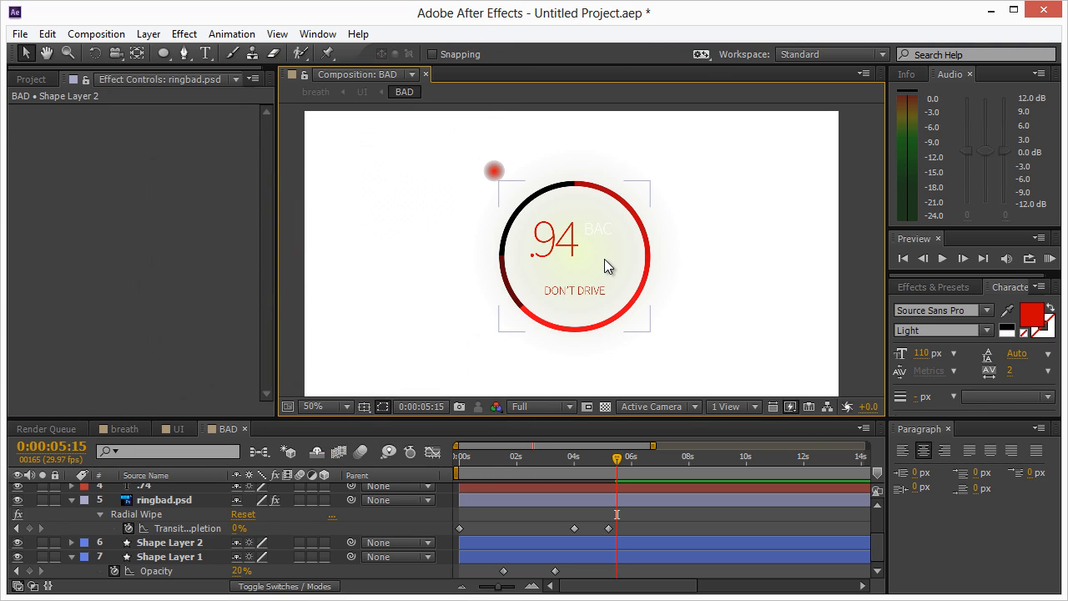
{"action": "left_click", "coordinate": [150, 560]}
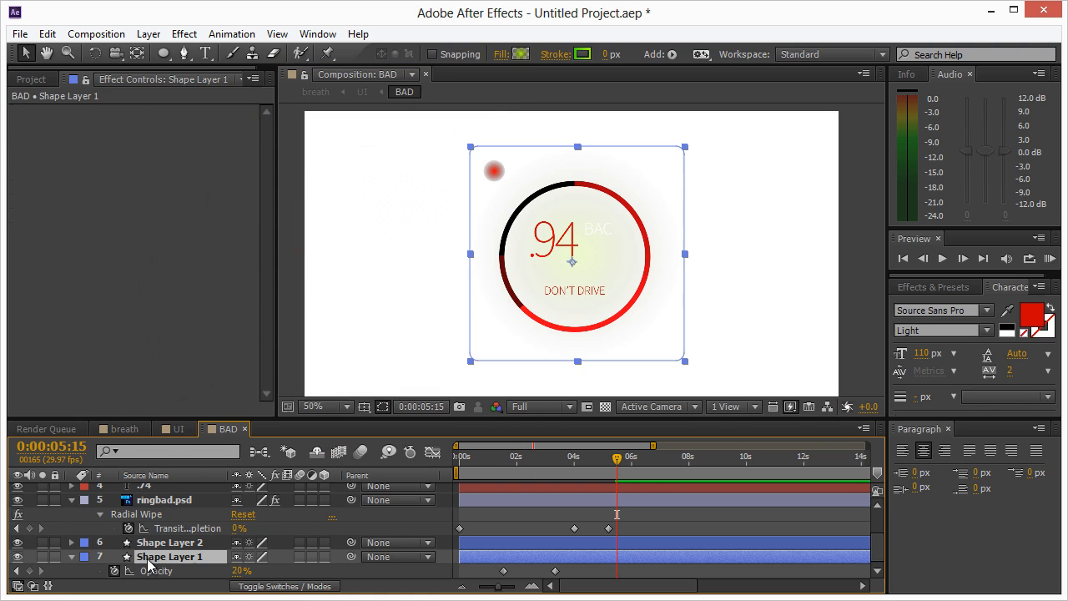
{"action": "left_click", "coordinate": [522, 55]}
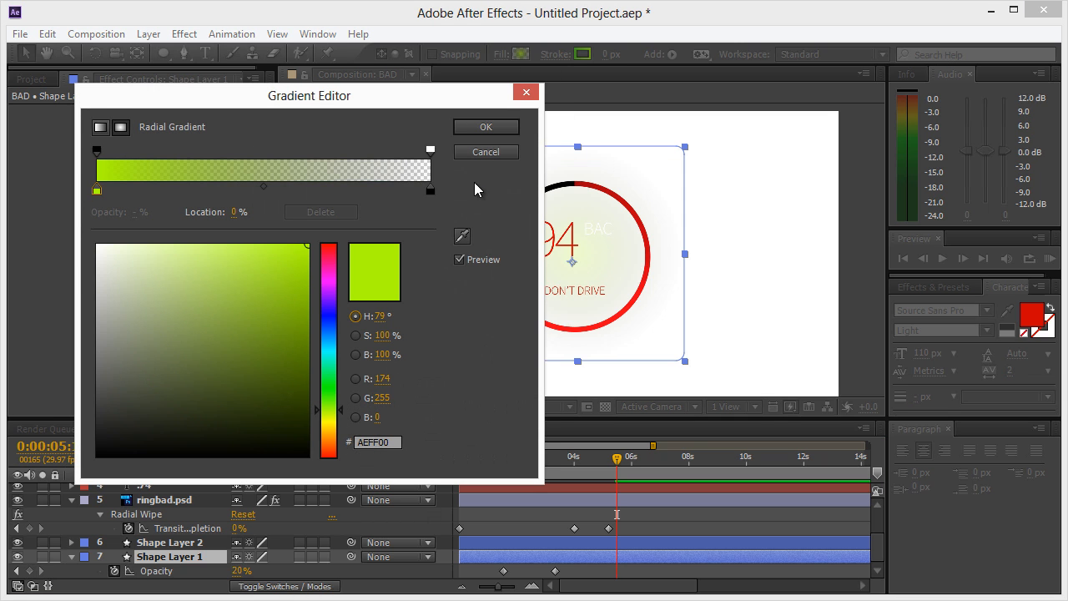
{"action": "left_click_drag", "start_coordinate": [329, 259], "coordinate": [329, 237]}
{"action": "left_click", "coordinate": [485, 127]}
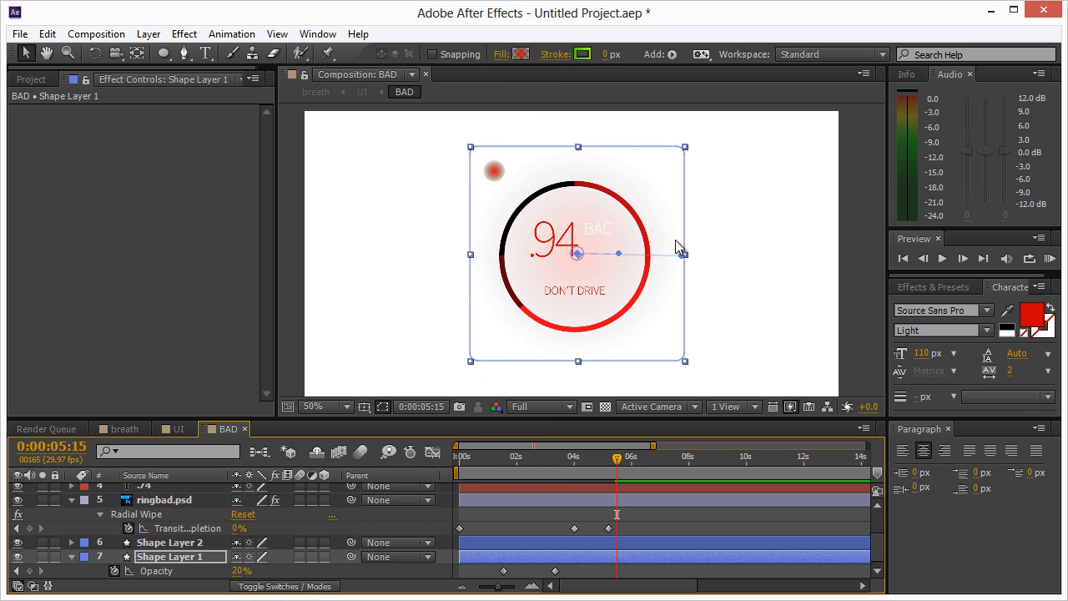
In the UI composition, move the BAD layer to start around 0:00:08:14 and trim the GOOD UI layer's end to about 9 seconds
{"action": "left_click", "coordinate": [177, 429]}
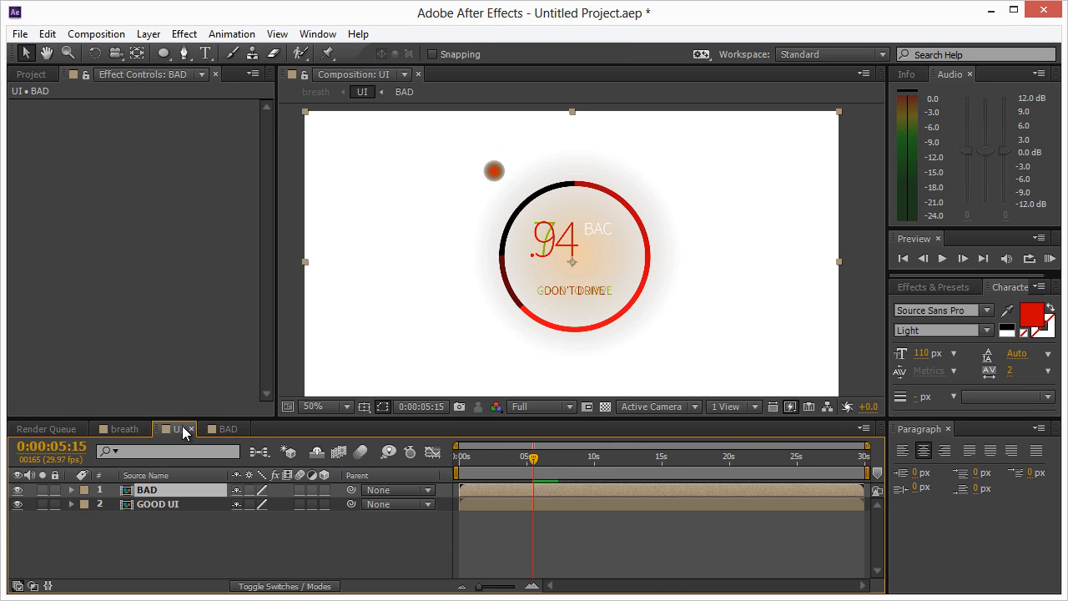
{"action": "left_click", "coordinate": [152, 490]}
{"action": "left_click_drag", "start_coordinate": [533, 458], "coordinate": [659, 492]}
{"action": "left_click_drag", "start_coordinate": [481, 460], "coordinate": [584, 486]}
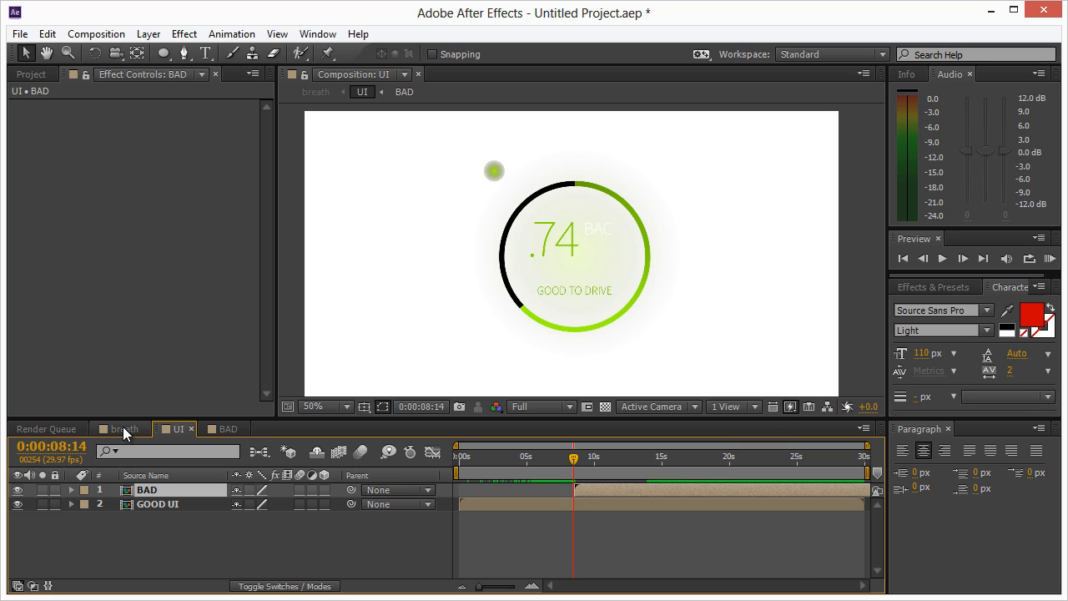
{"action": "left_click", "coordinate": [588, 524]}
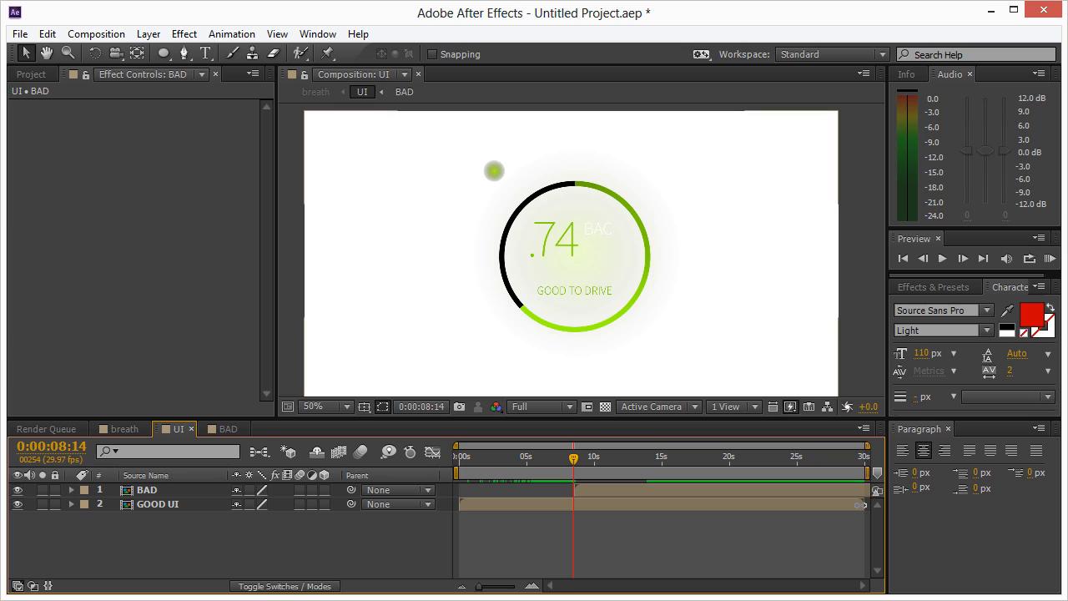
{"action": "left_click_drag", "start_coordinate": [865, 504], "coordinate": [582, 514]}
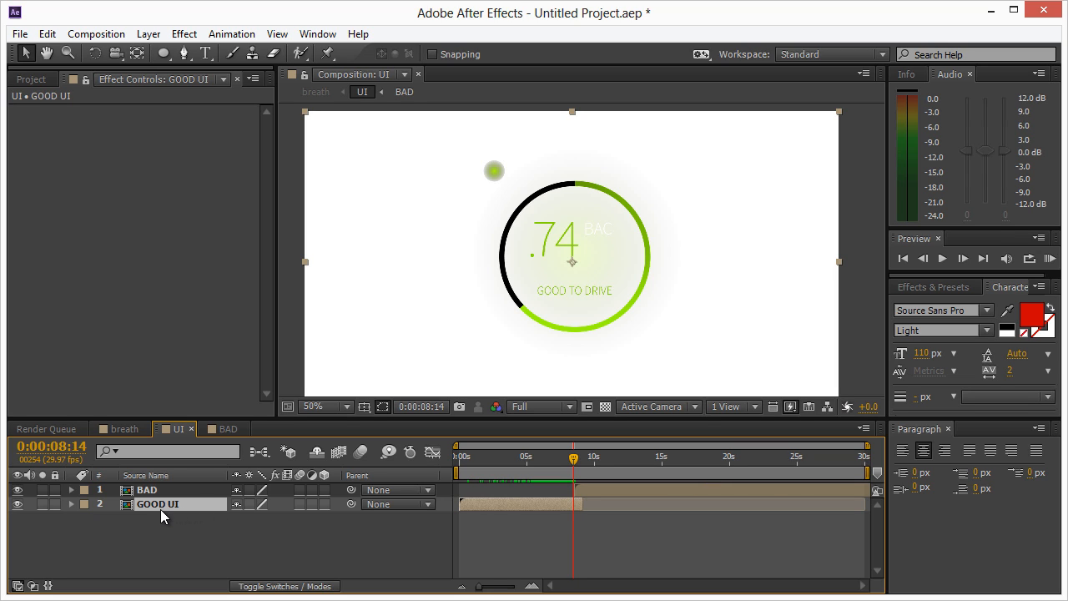
Fade out the GOOD UI layer with Opacity keyframes of 100% at 0:00:08:14 and 0% at 0:00:08:27
{"action": "key", "text": "t"}
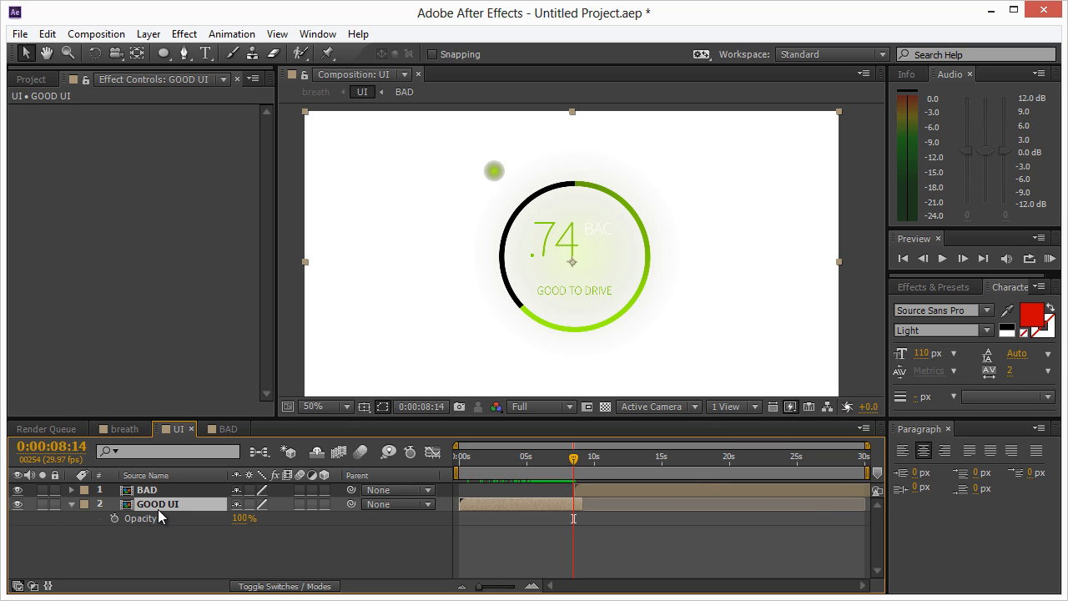
{"action": "left_click", "coordinate": [114, 519]}
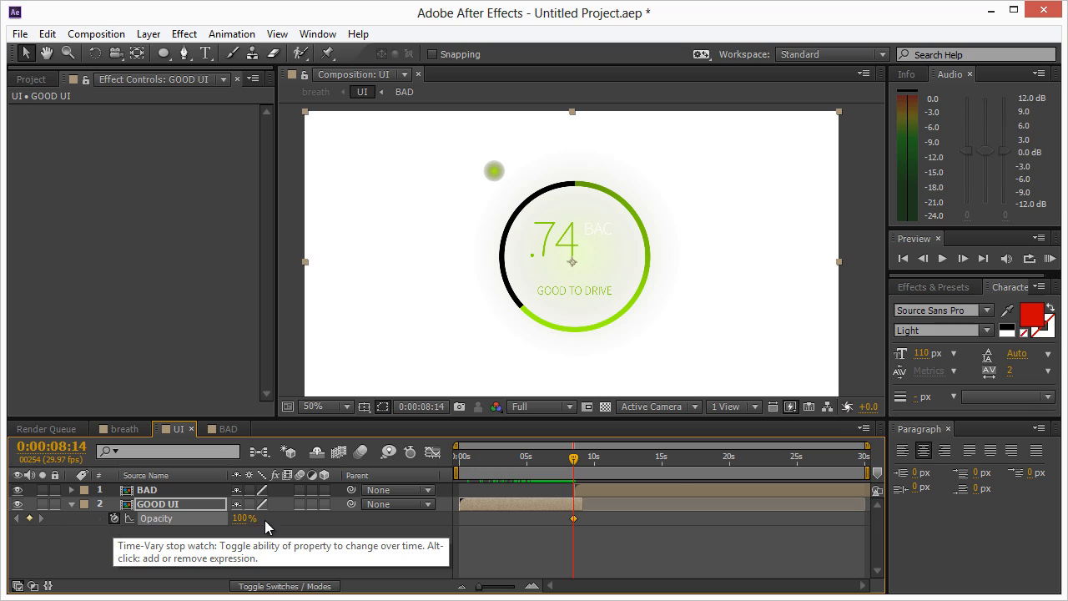
{"action": "left_click_drag", "start_coordinate": [573, 459], "coordinate": [582, 465]}
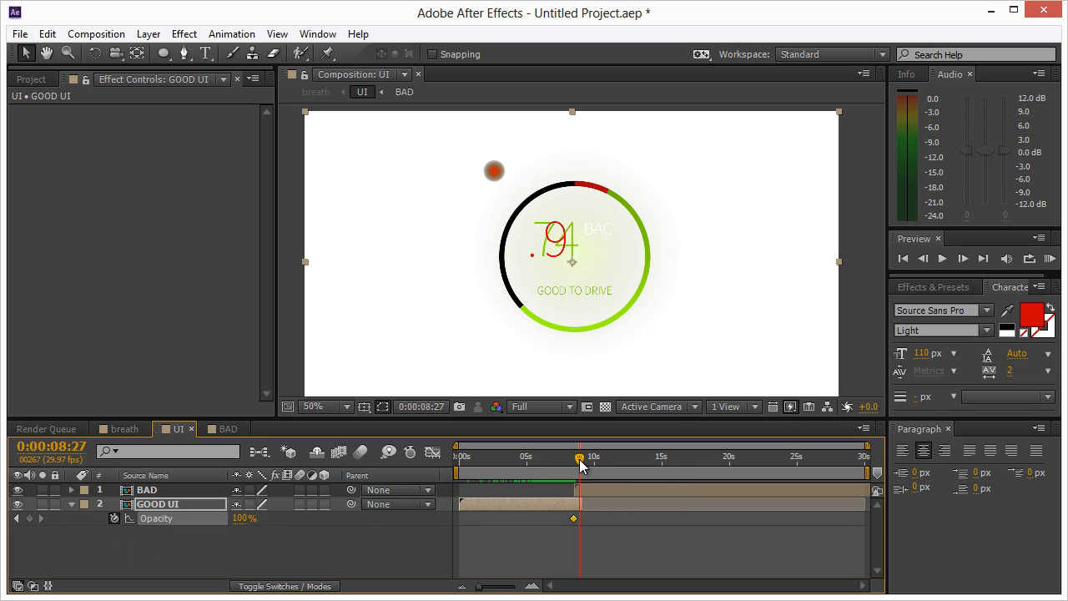
{"action": "left_click", "coordinate": [244, 519]}
{"action": "type", "text": "0"}
{"action": "key", "text": "Return"}
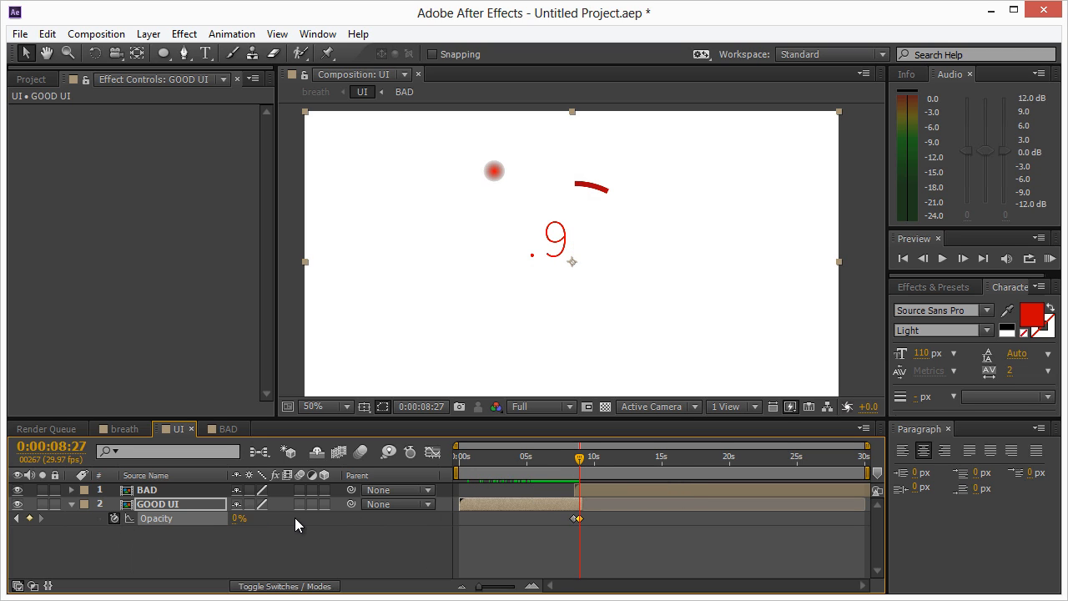
Shift the BAD layer to start around 0:00:09:04 and keyframe its Opacity at 0% there
{"action": "left_click", "coordinate": [644, 484]}
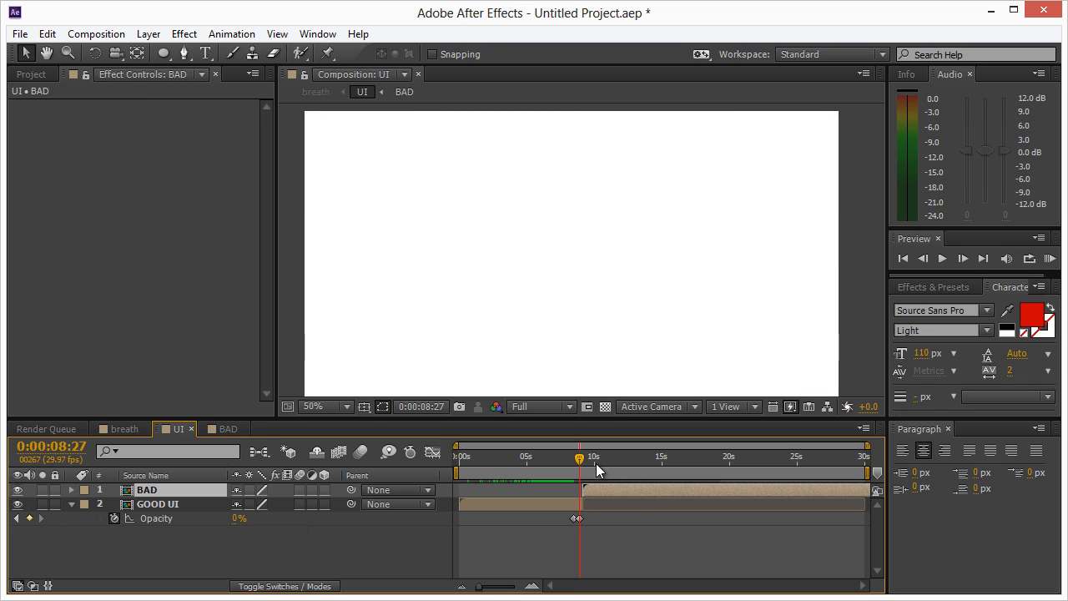
{"action": "left_click_drag", "start_coordinate": [579, 458], "coordinate": [582, 458]}
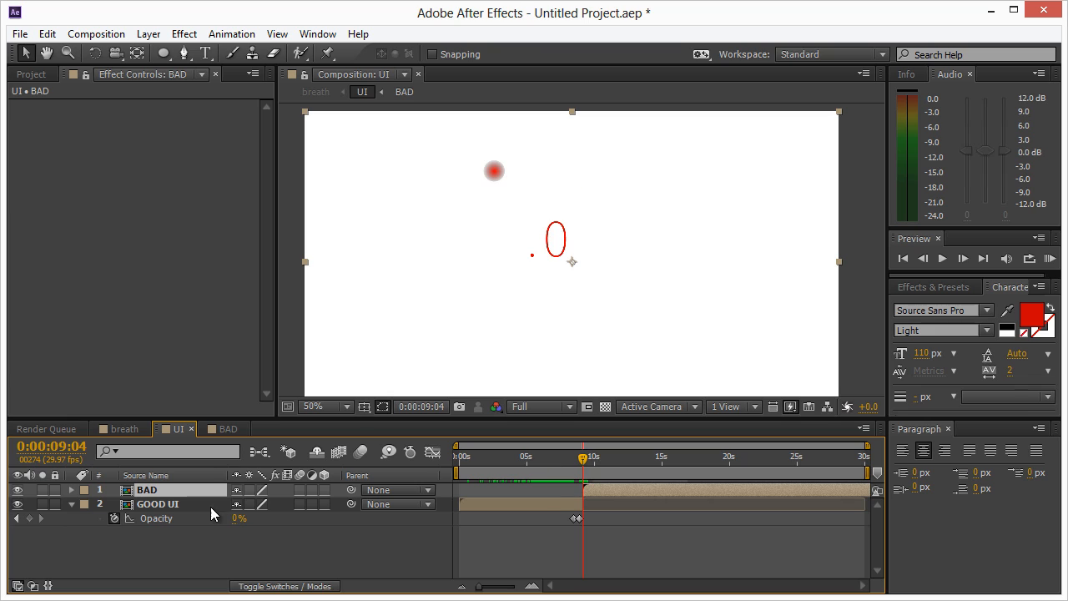
{"action": "left_click", "coordinate": [185, 476]}
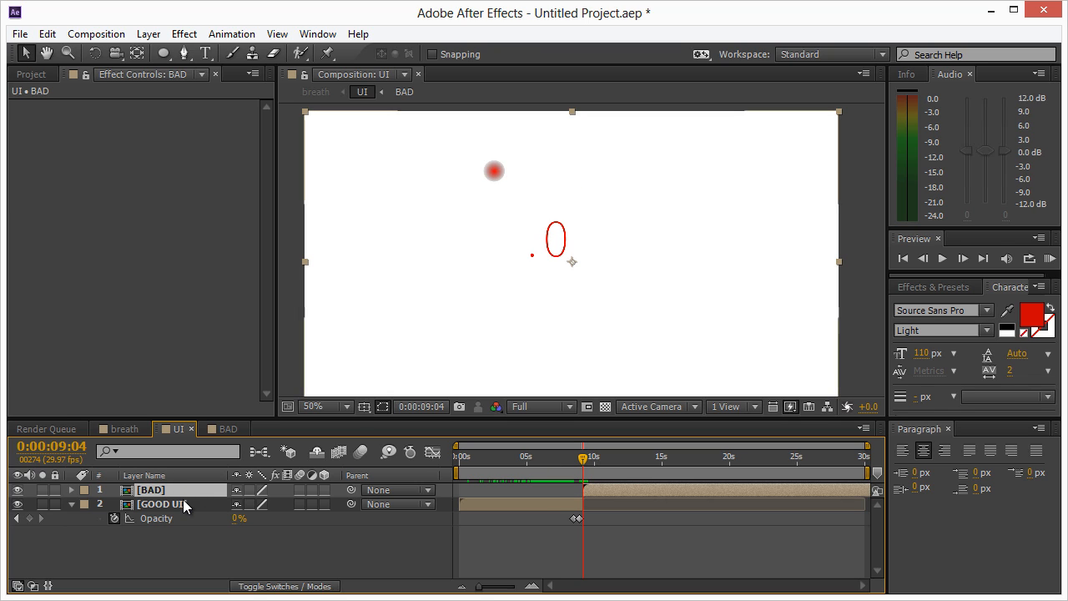
{"action": "key", "text": "t"}
{"action": "left_click", "coordinate": [114, 504]}
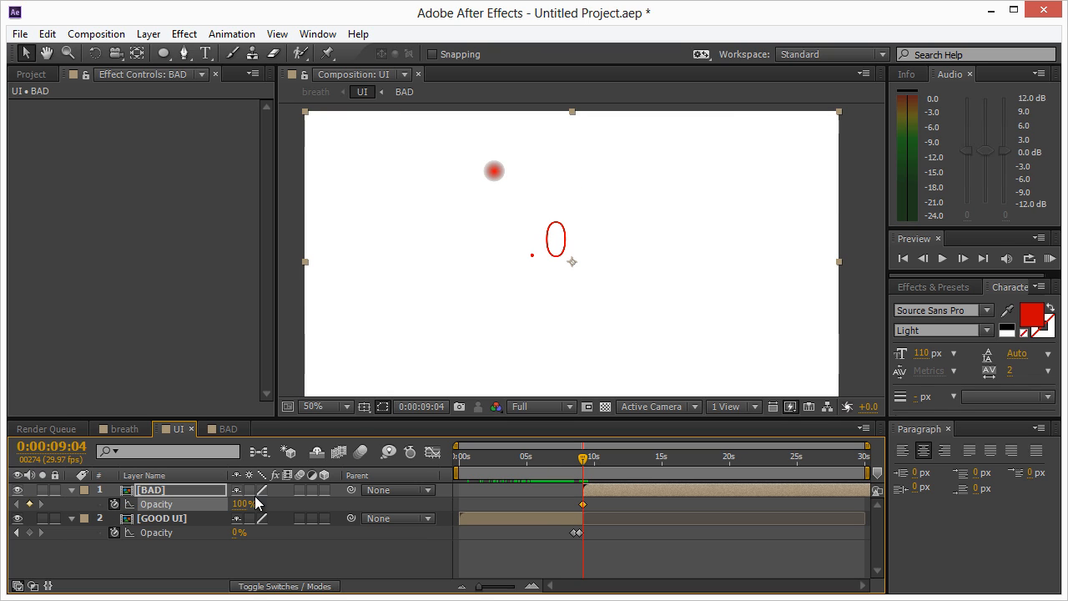
{"action": "left_click", "coordinate": [245, 504]}
{"action": "type", "text": "0"}
{"action": "key", "text": "Return"}
Add a 100% Opacity keyframe to the BAD layer at 0:00:09:15 to complete its fade-in
{"action": "key", "text": "space"}
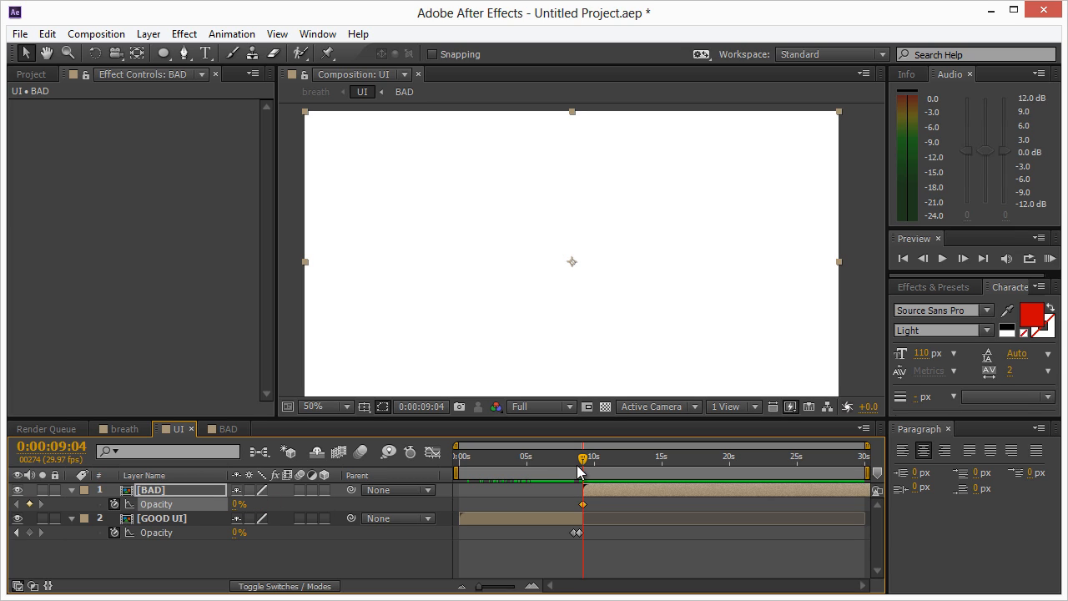
{"action": "left_click", "coordinate": [236, 505]}
{"action": "type", "text": "100"}
{"action": "key", "text": "Return"}
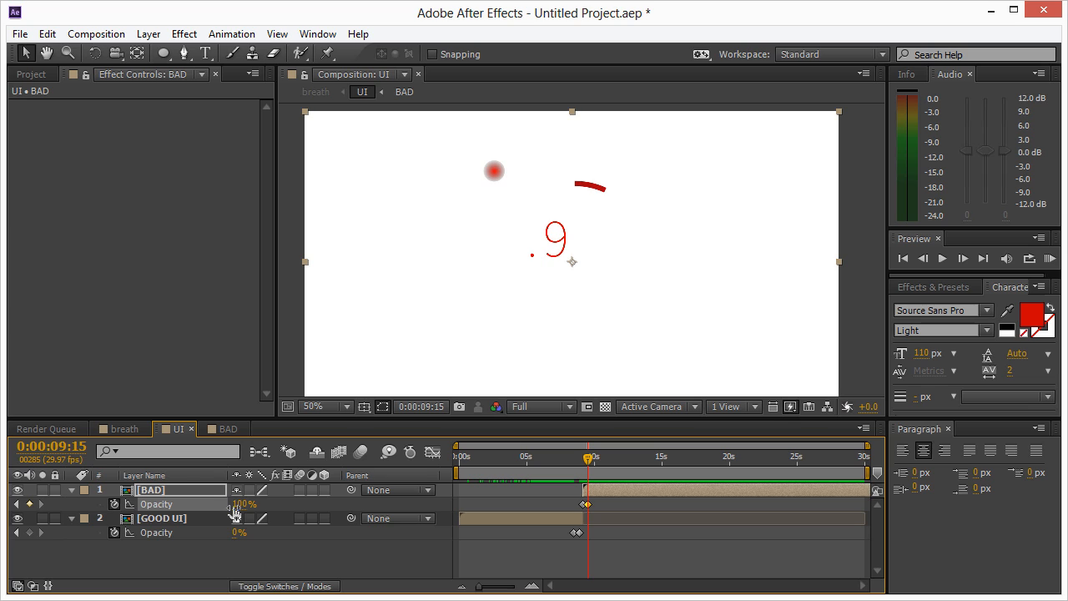
Preview the breath composition's animation on the device and examine the transition between the two readings
{"action": "left_click", "coordinate": [130, 429]}
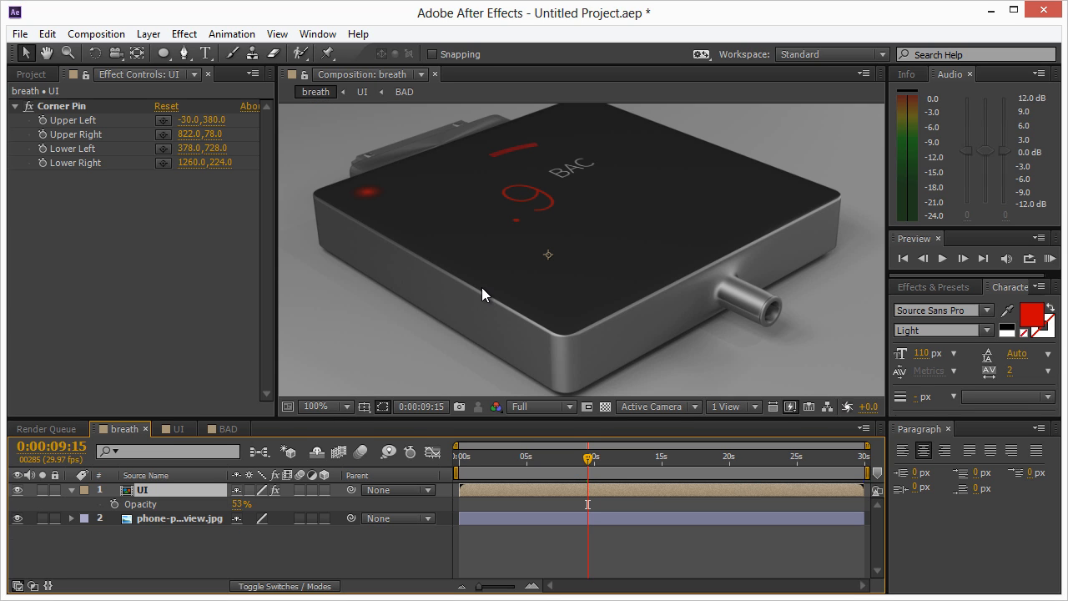
{"action": "key", "text": "KP_0"}
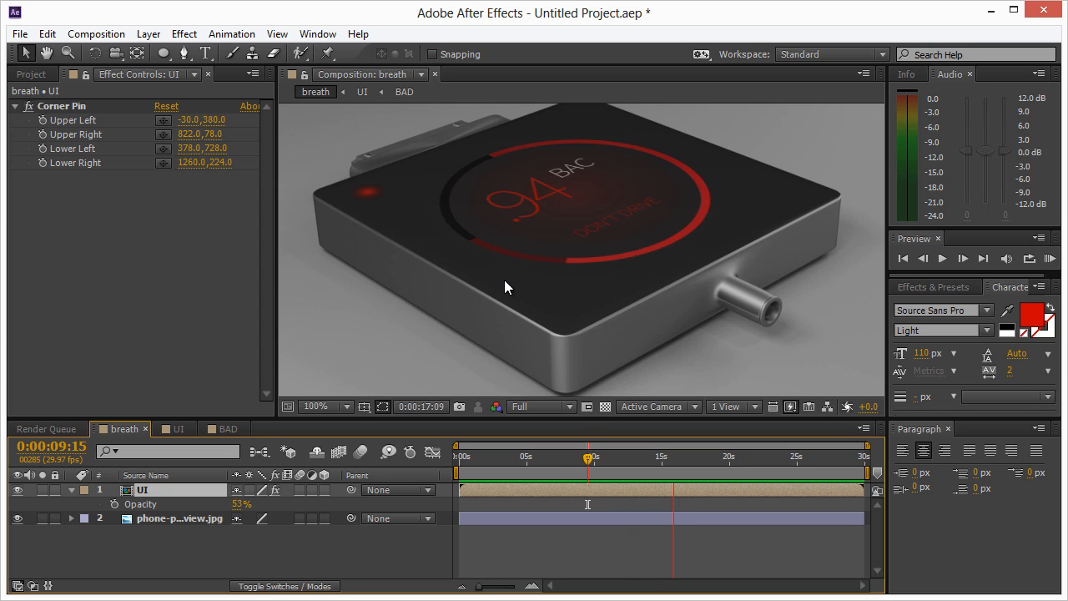
{"action": "key", "text": "space"}
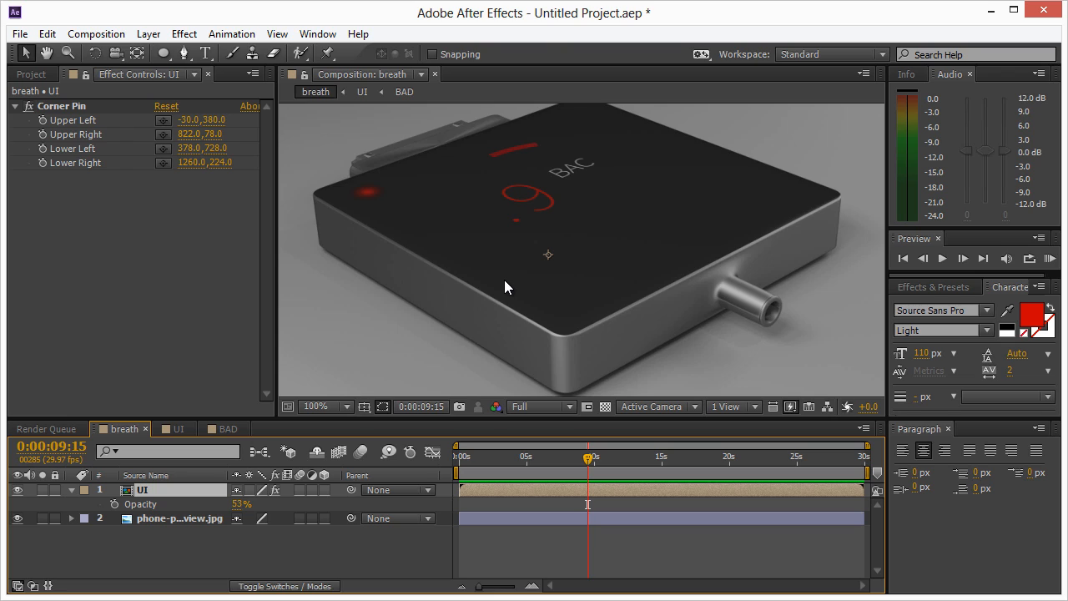
{"action": "scroll", "coordinate": [504, 286], "scroll_direction": "up", "scroll_amount": 1}
{"action": "scroll", "coordinate": [505, 282], "scroll_direction": "down", "scroll_amount": 3}
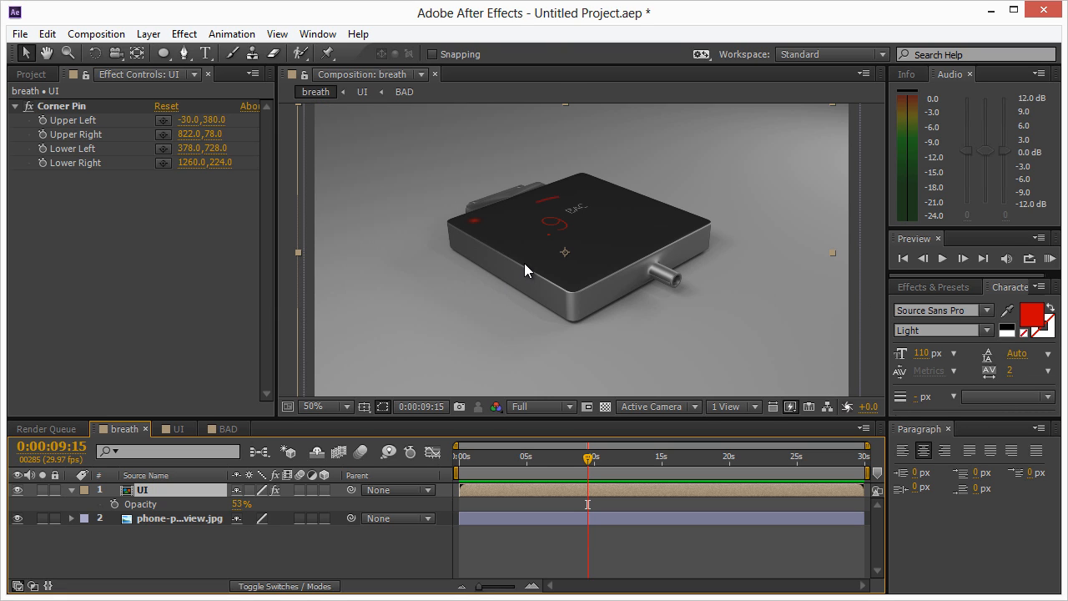
In the UI composition, move the GOOD UI layer's two Opacity keyframes and the BAD layer slightly earlier in time
{"action": "left_click", "coordinate": [178, 429]}
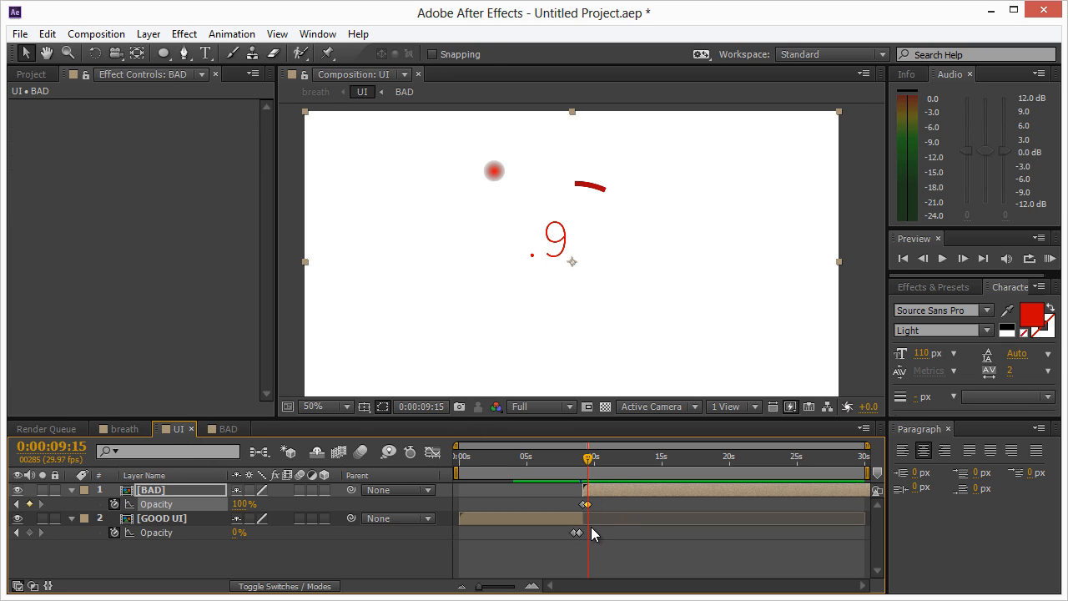
{"action": "left_click_drag", "start_coordinate": [591, 527], "coordinate": [572, 533]}
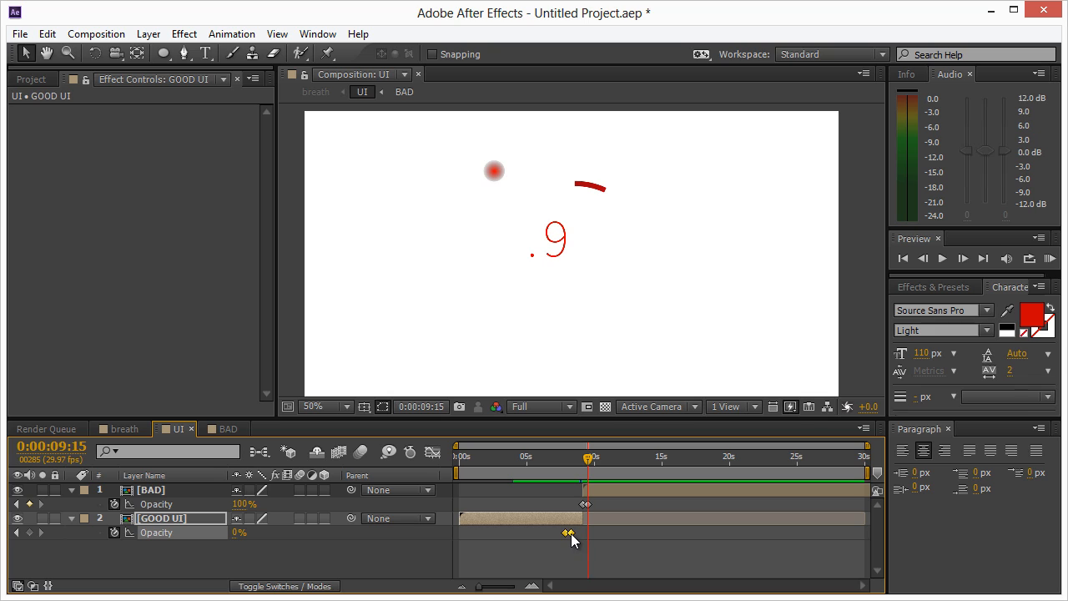
{"action": "left_click", "coordinate": [569, 533]}
{"action": "left_click_drag", "start_coordinate": [597, 493], "coordinate": [589, 494]}
{"action": "mouse_move", "coordinate": [553, 457]}
{"action": "left_mouse_down"}
{"action": "mouse_move", "coordinate": [580, 465]}
{"action": "mouse_move", "coordinate": [501, 462]}
{"action": "mouse_move", "coordinate": [572, 464]}
{"action": "left_mouse_up"}
In the breath composition, add a 100% Scale keyframe to the UI layer at 0:00:00:00
{"action": "left_click", "coordinate": [119, 428]}
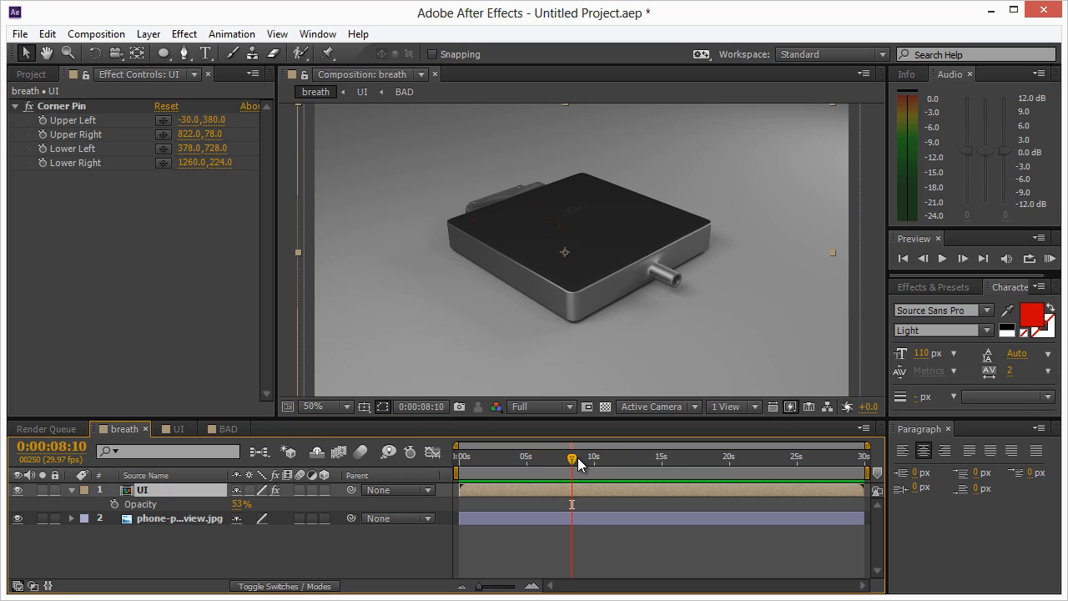
{"action": "left_click_drag", "start_coordinate": [577, 458], "coordinate": [458, 467]}
{"action": "key", "text": "s"}
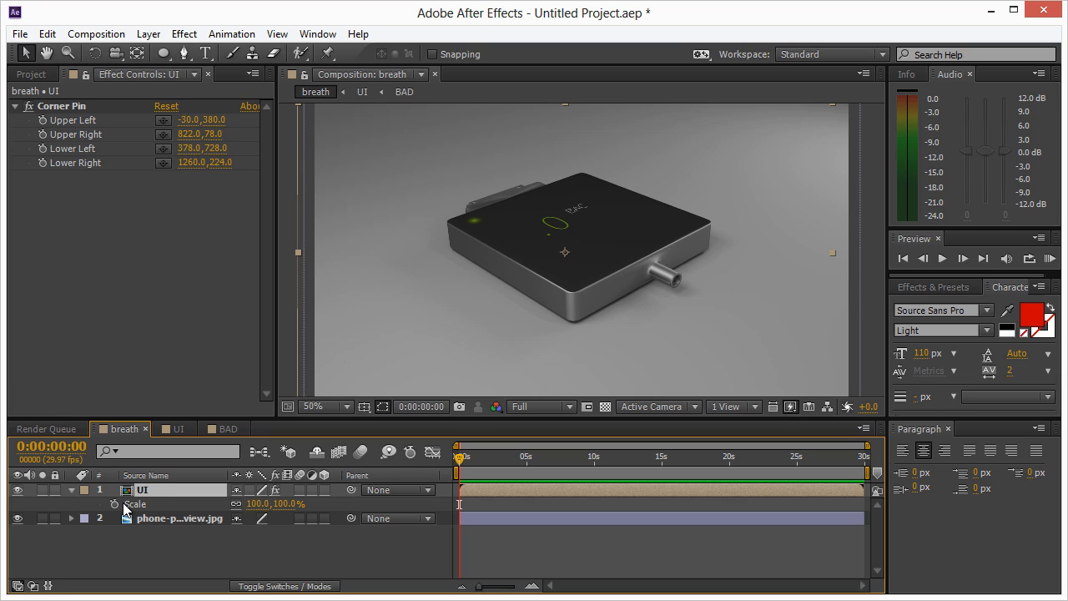
{"action": "left_click", "coordinate": [112, 504]}
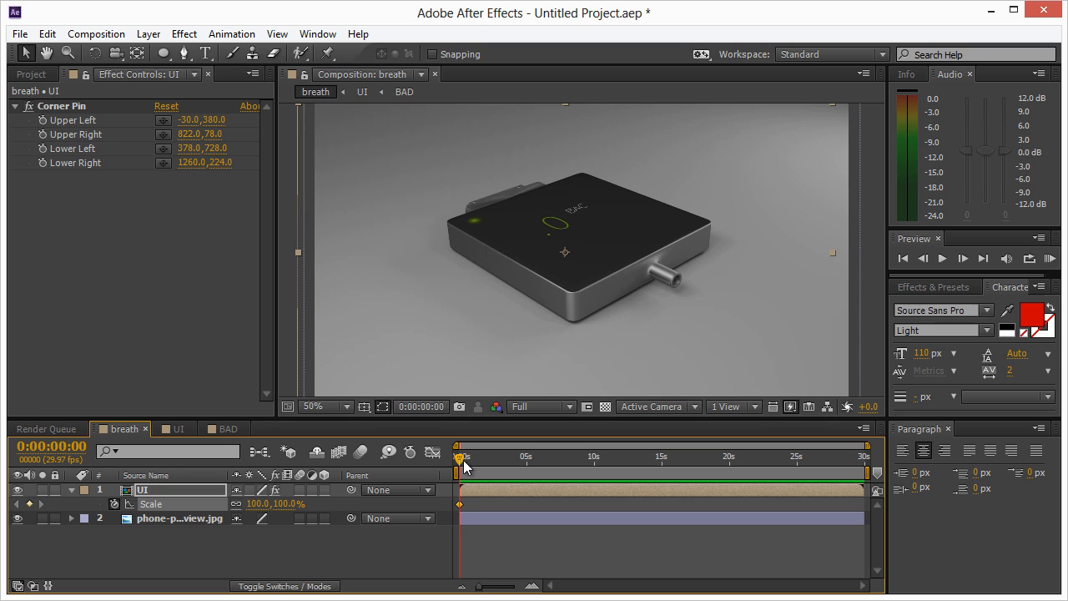
Remove the Scale keyframes from the UI layer in the breath composition
{"action": "left_click_drag", "start_coordinate": [459, 459], "coordinate": [682, 460]}
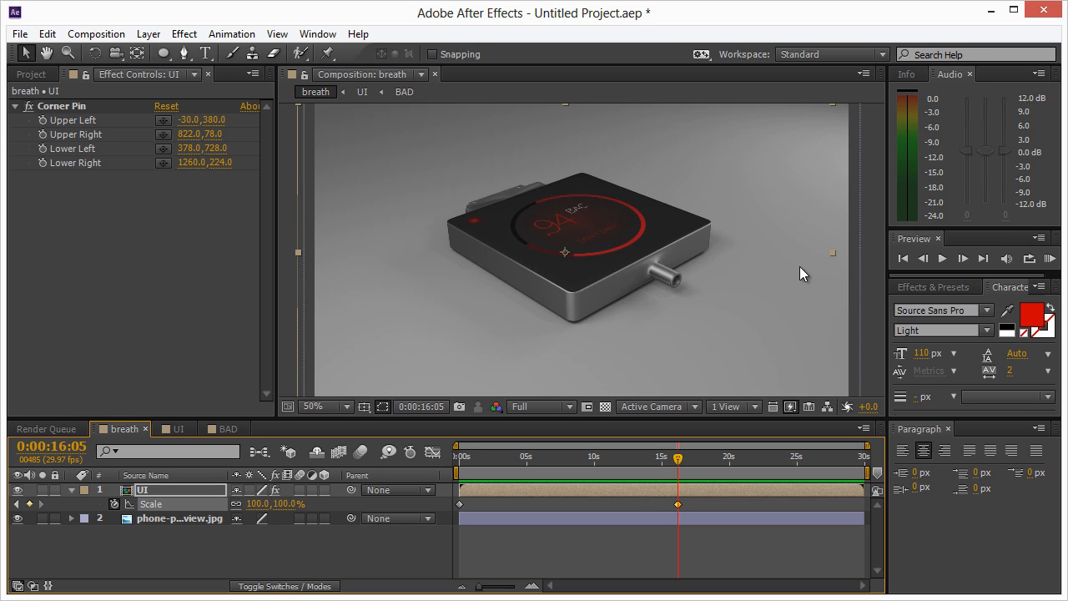
{"action": "left_click", "coordinate": [583, 287]}
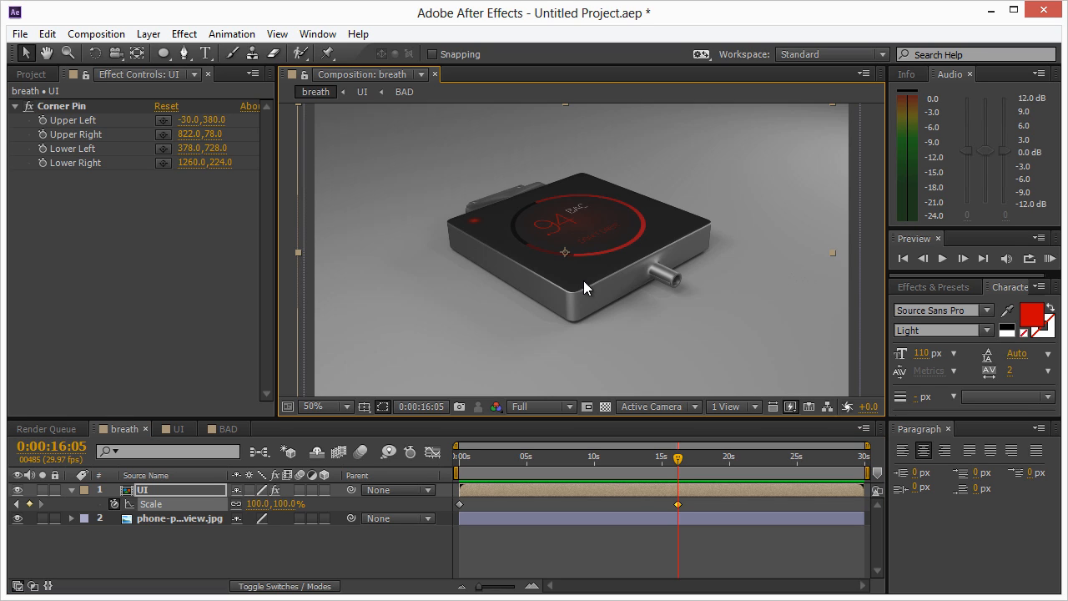
{"action": "left_click", "coordinate": [201, 519]}
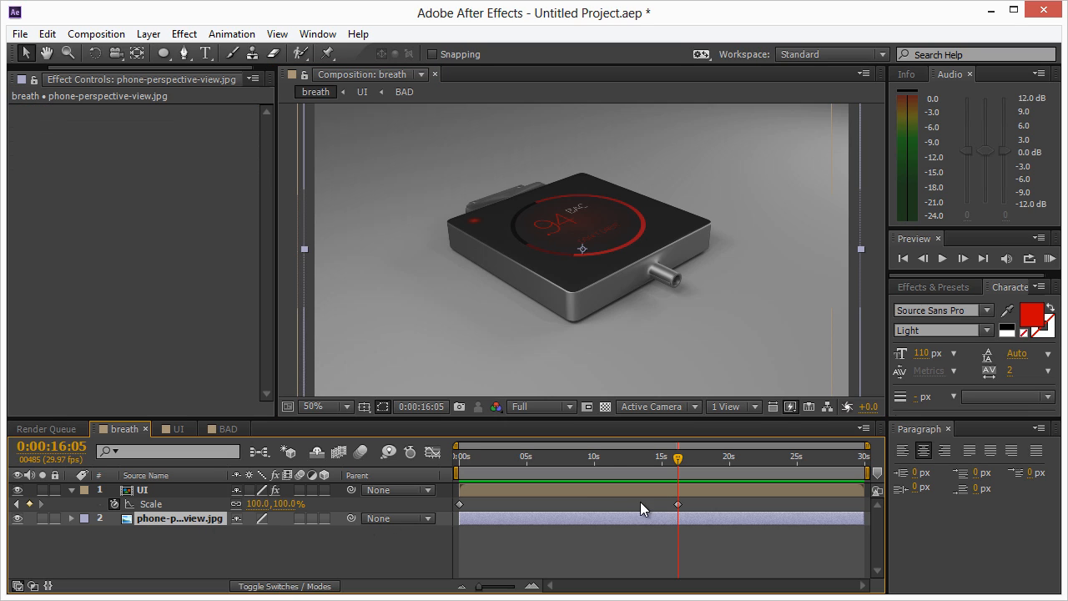
{"action": "left_click", "coordinate": [687, 505]}
{"action": "left_click", "coordinate": [677, 505]}
{"action": "key", "text": "Delete"}
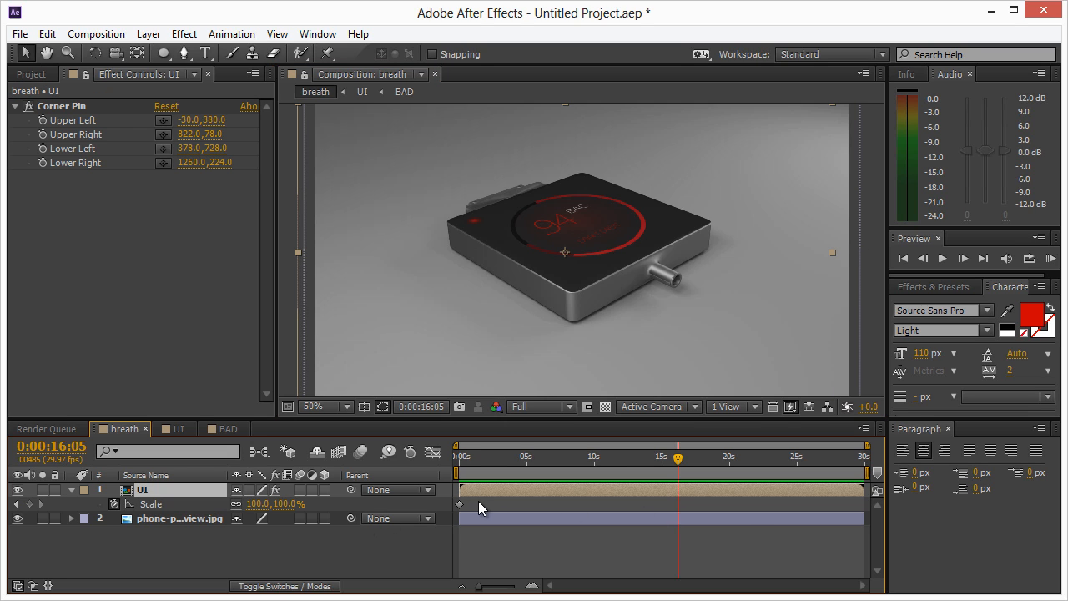
{"action": "left_click", "coordinate": [464, 502]}
{"action": "key", "text": "ctrl+z"}
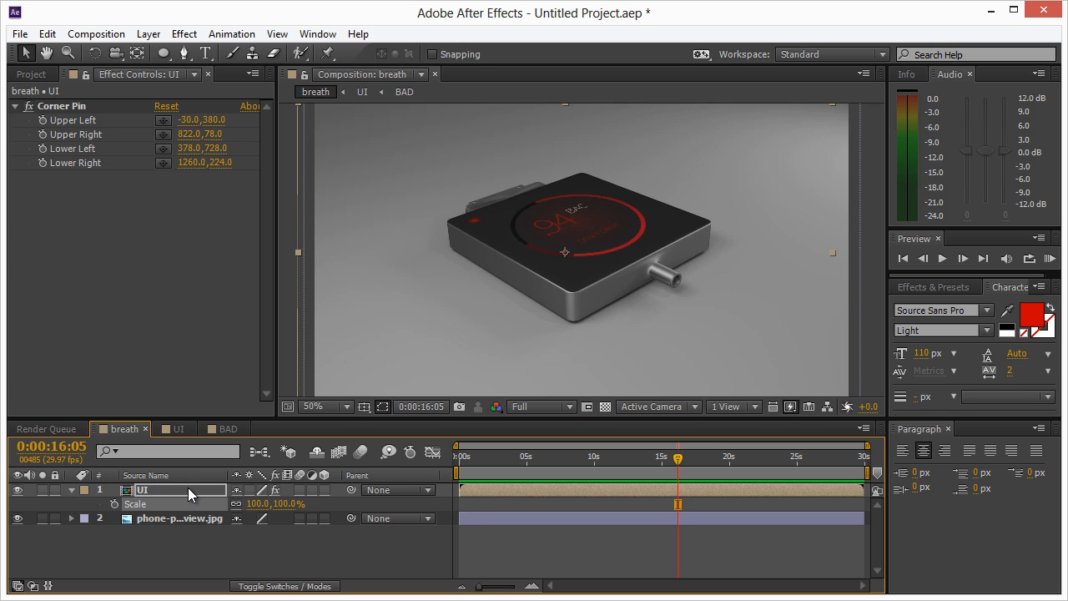
Pre-compose the UI layer and the phone-perspective-view image together into a new composition named "first view"
{"action": "left_click", "coordinate": [179, 518], "text": "shift"}
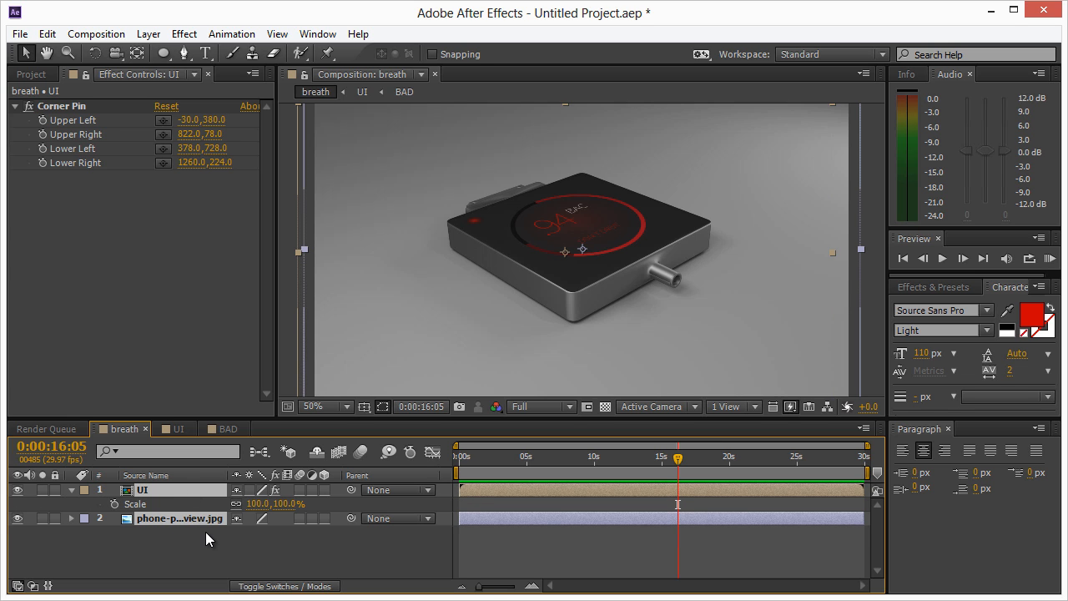
{"action": "left_click", "coordinate": [149, 33]}
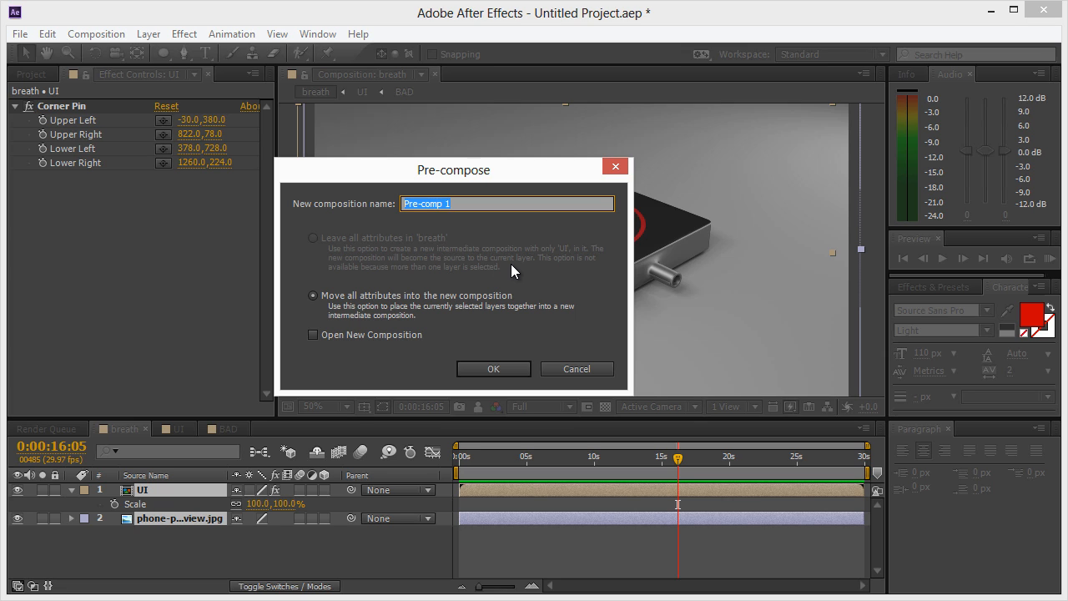
{"action": "type", "text": "first view"}
{"action": "key", "text": "Return"}
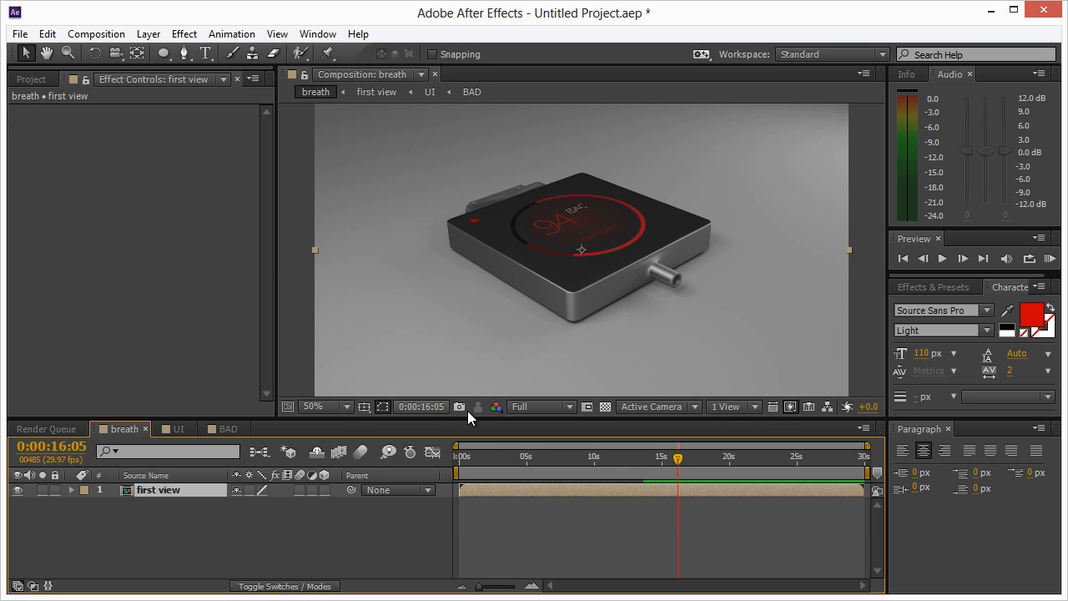
Turn on Collapse Transformations for the first view layer and enlarge it proportionally past the frame to about 121.3%
{"action": "left_click_drag", "start_coordinate": [466, 458], "coordinate": [499, 469]}
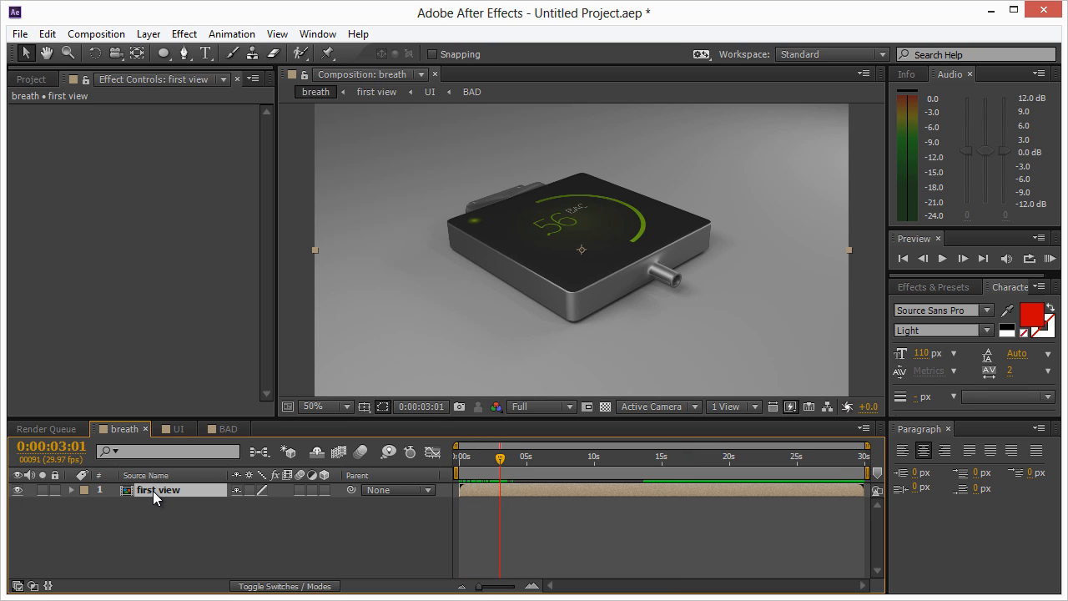
{"action": "key", "text": "F4"}
{"action": "key", "text": "F4"}
{"action": "key", "text": "comma"}
{"action": "left_click_drag", "start_coordinate": [448, 175], "coordinate": [465, 188]}
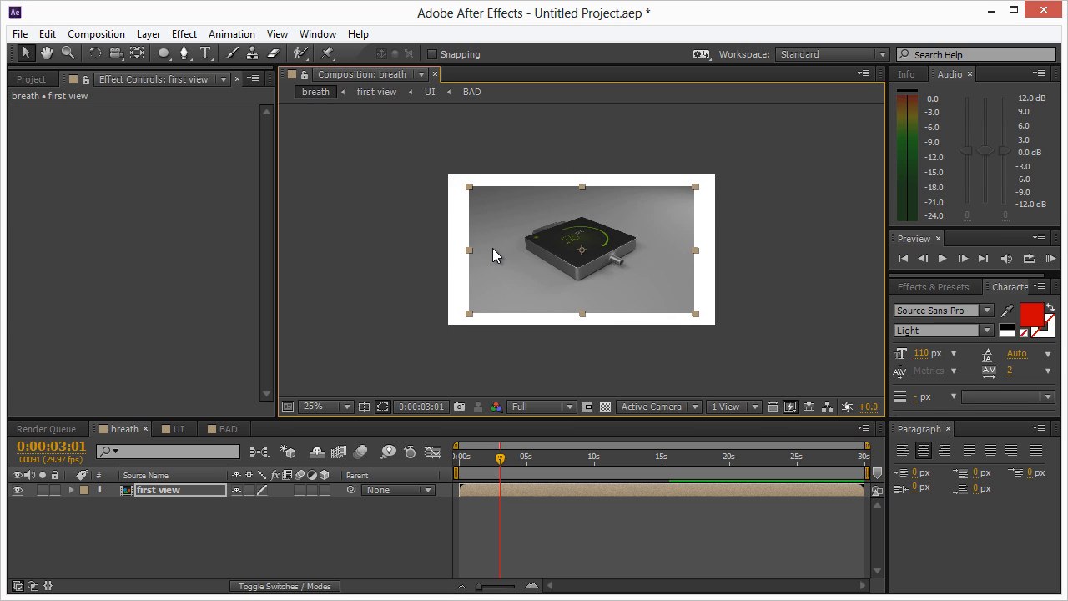
{"action": "left_click", "coordinate": [250, 490]}
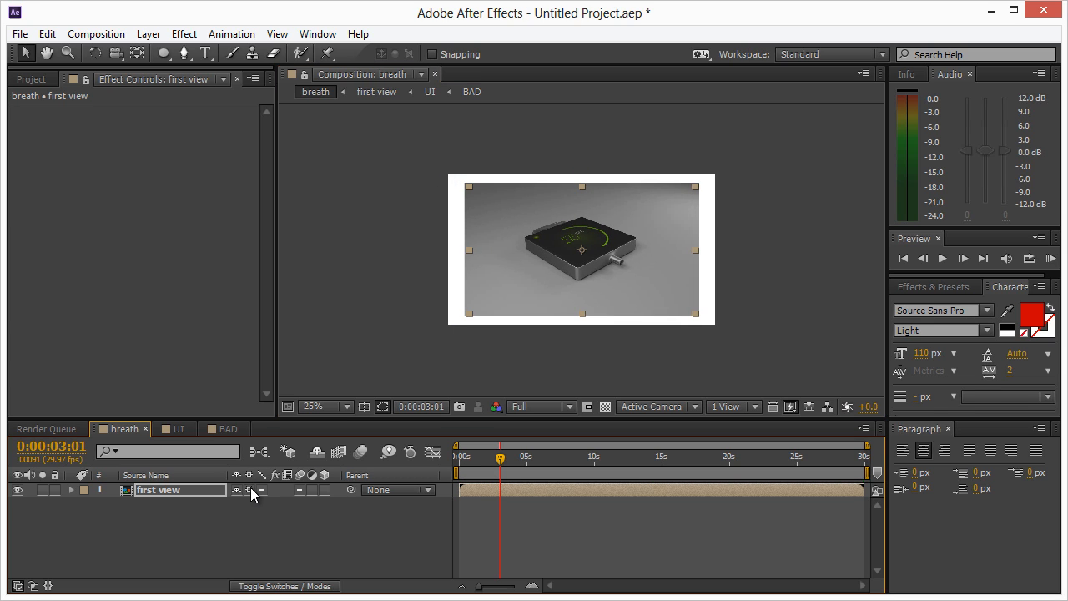
{"action": "left_click_drag", "start_coordinate": [467, 185], "coordinate": [418, 153]}
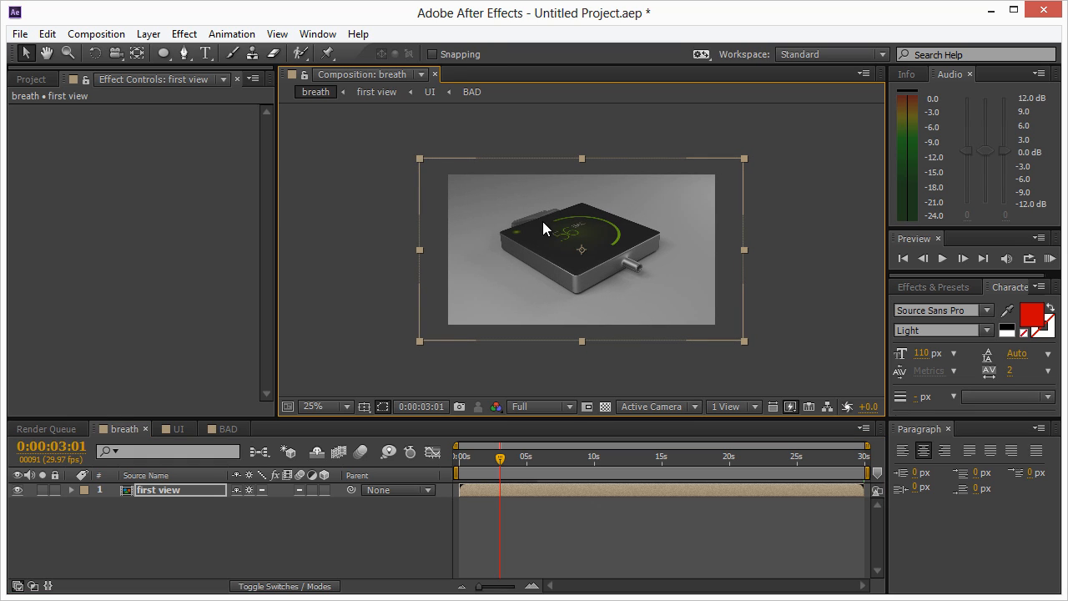
Add a Scale keyframe to the first view layer at 0:00:00:00 and set it to about 100.3% to fill the frame
{"action": "left_click_drag", "start_coordinate": [499, 464], "coordinate": [218, 479]}
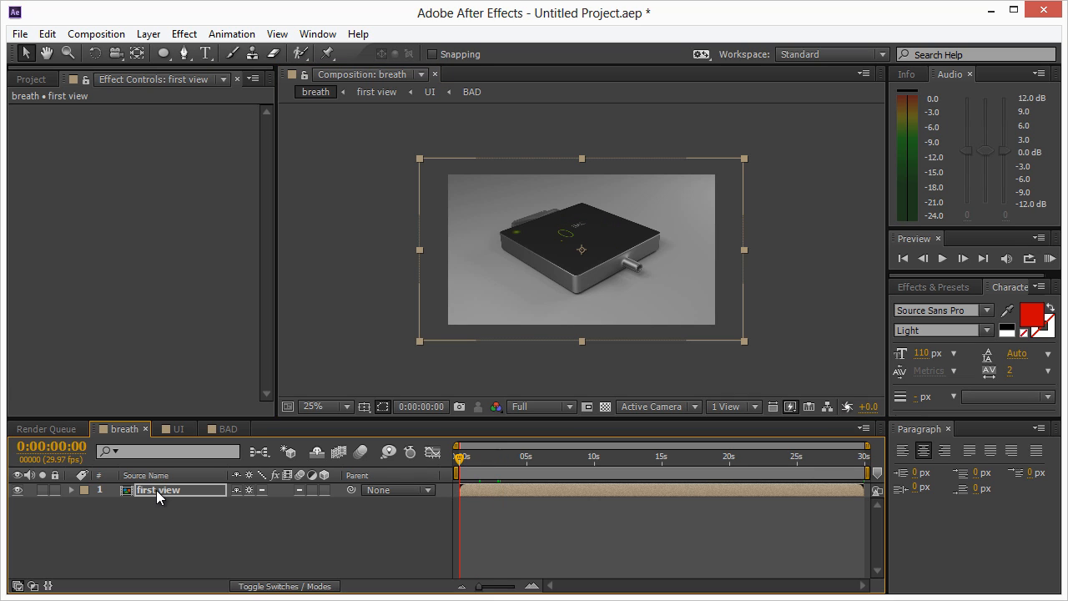
{"action": "key", "text": "s"}
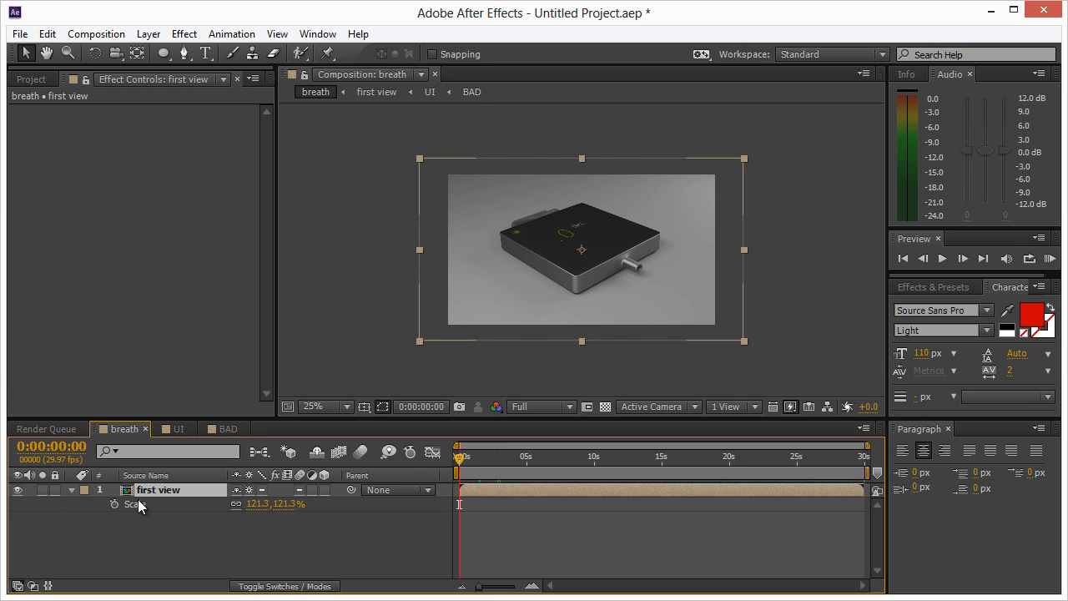
{"action": "left_click", "coordinate": [115, 504]}
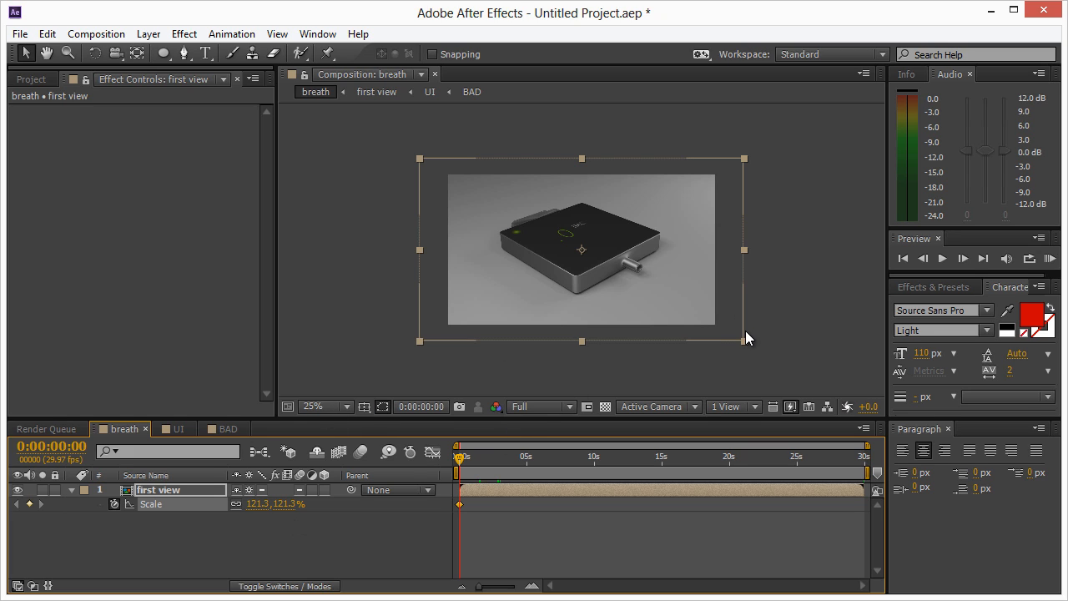
{"action": "left_click_drag", "start_coordinate": [745, 339], "coordinate": [706, 329]}
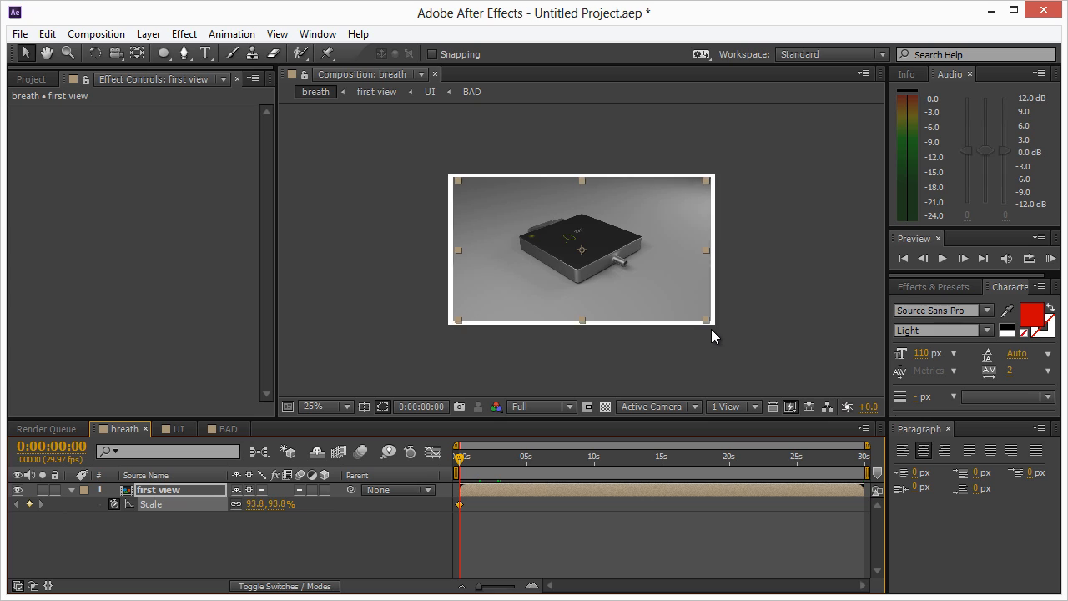
{"action": "key", "text": "ctrl+z"}
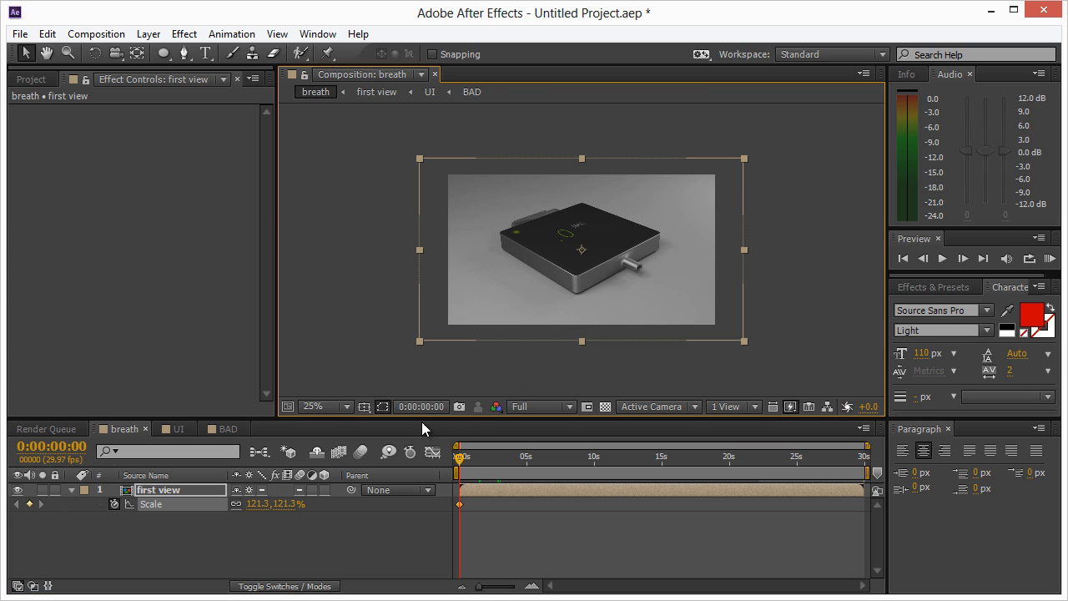
{"action": "left_click", "coordinate": [323, 404]}
{"action": "left_click", "coordinate": [331, 283]}
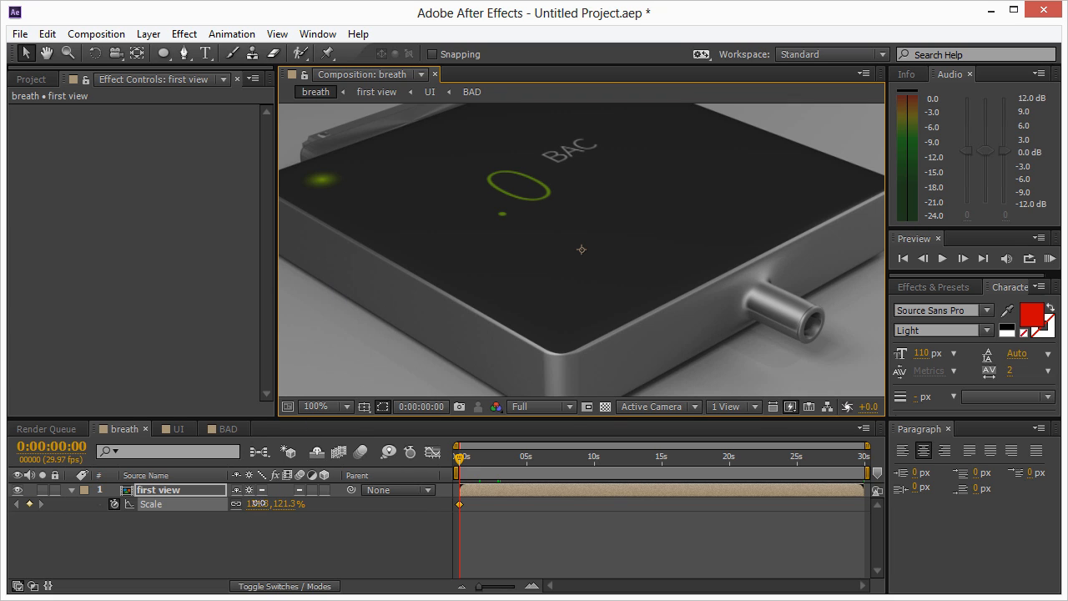
{"action": "left_click_drag", "start_coordinate": [258, 503], "coordinate": [220, 501]}
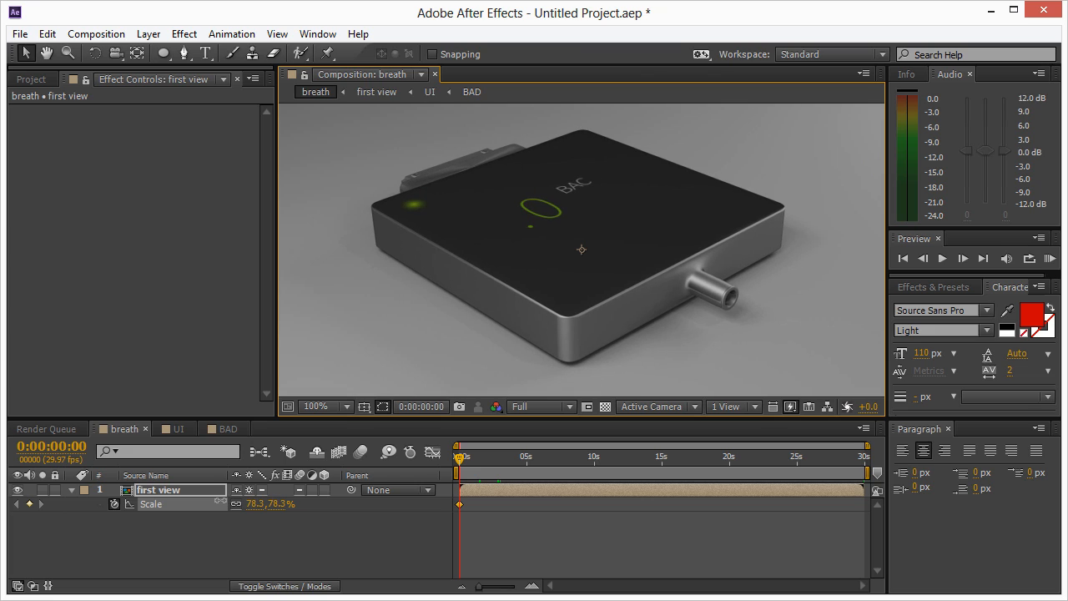
{"action": "left_click", "coordinate": [327, 406]}
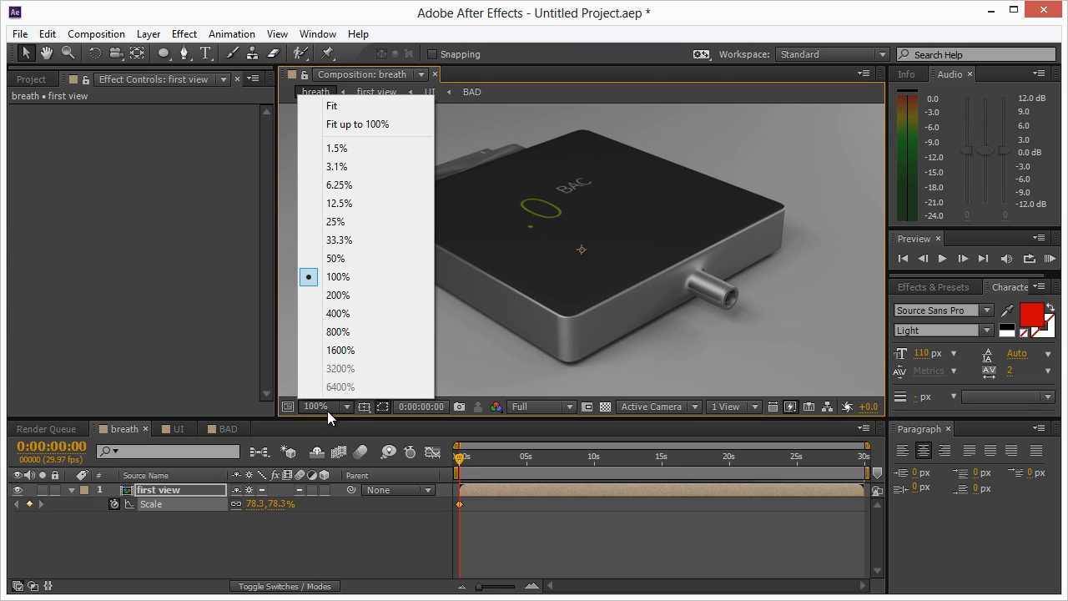
{"action": "left_click", "coordinate": [347, 221]}
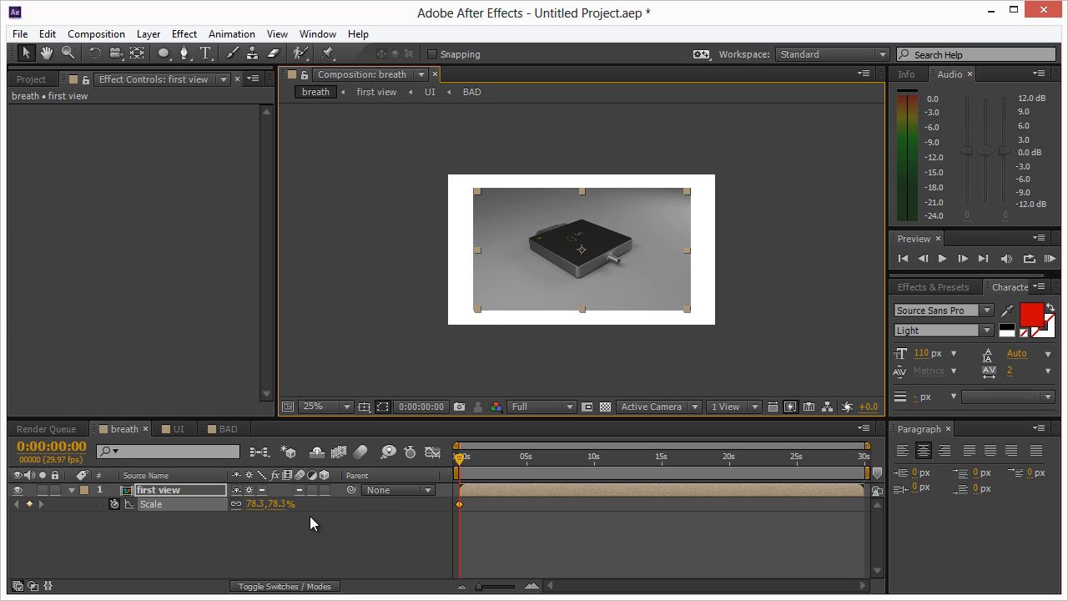
{"action": "left_click_drag", "start_coordinate": [251, 504], "coordinate": [277, 505]}
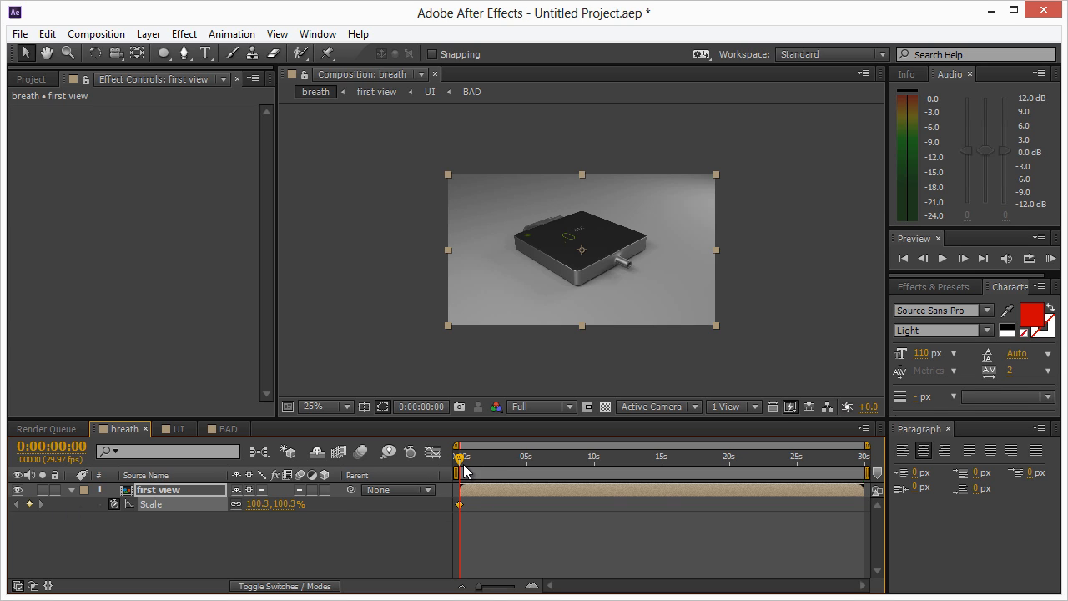
At 0:00:16:00, set the first view layer's Scale to 109.3% to keyframe a slow zoom-in
{"action": "left_click_drag", "start_coordinate": [463, 464], "coordinate": [680, 461]}
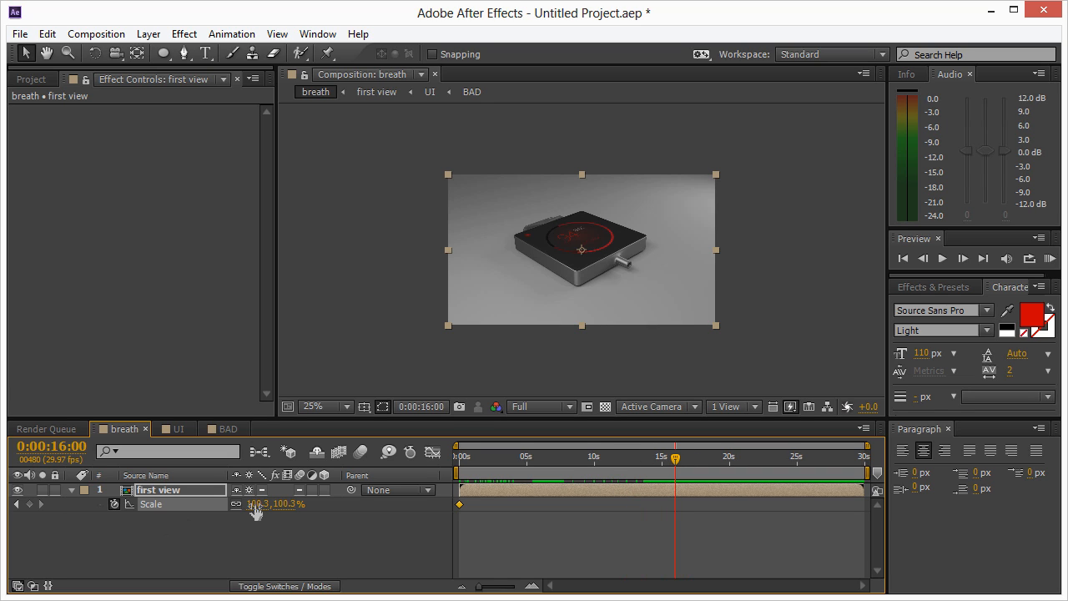
{"action": "left_click_drag", "start_coordinate": [255, 505], "coordinate": [264, 504]}
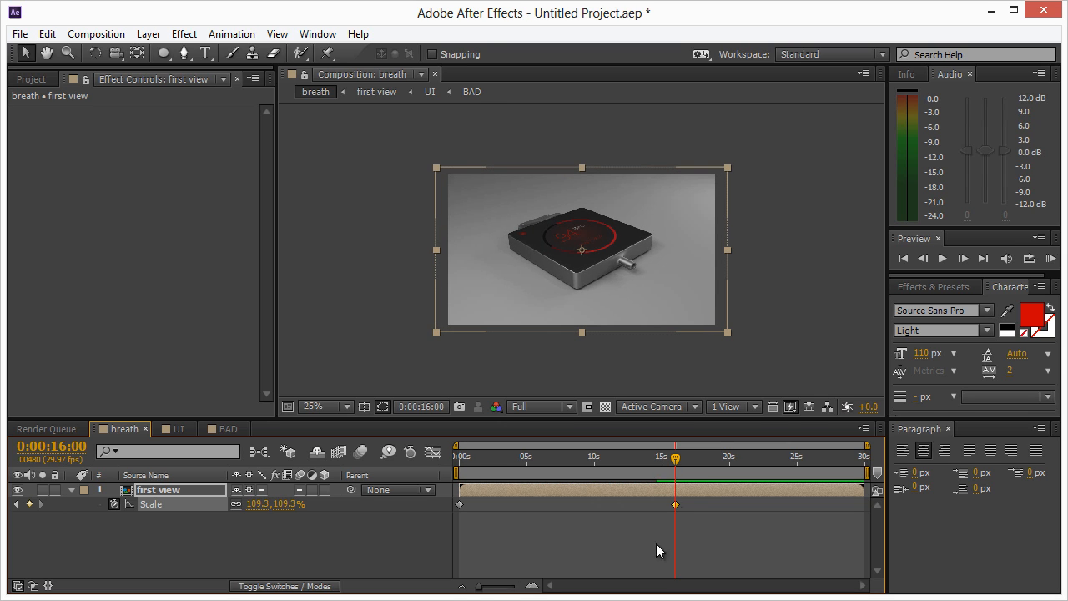
{"action": "left_click_drag", "start_coordinate": [665, 469], "coordinate": [682, 490]}
Create a 1280 × 720 px white solid above the first view layer and trim its start to just before 0:00:16:00
{"action": "left_click", "coordinate": [334, 299]}
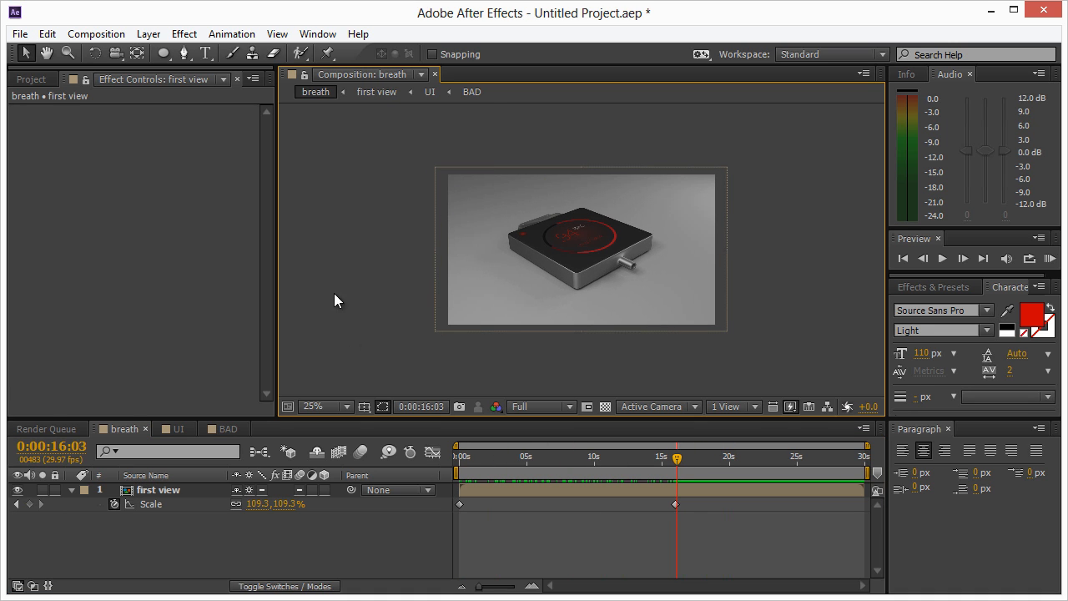
{"action": "left_click", "coordinate": [150, 35]}
{"action": "mouse_move", "coordinate": [172, 50]}
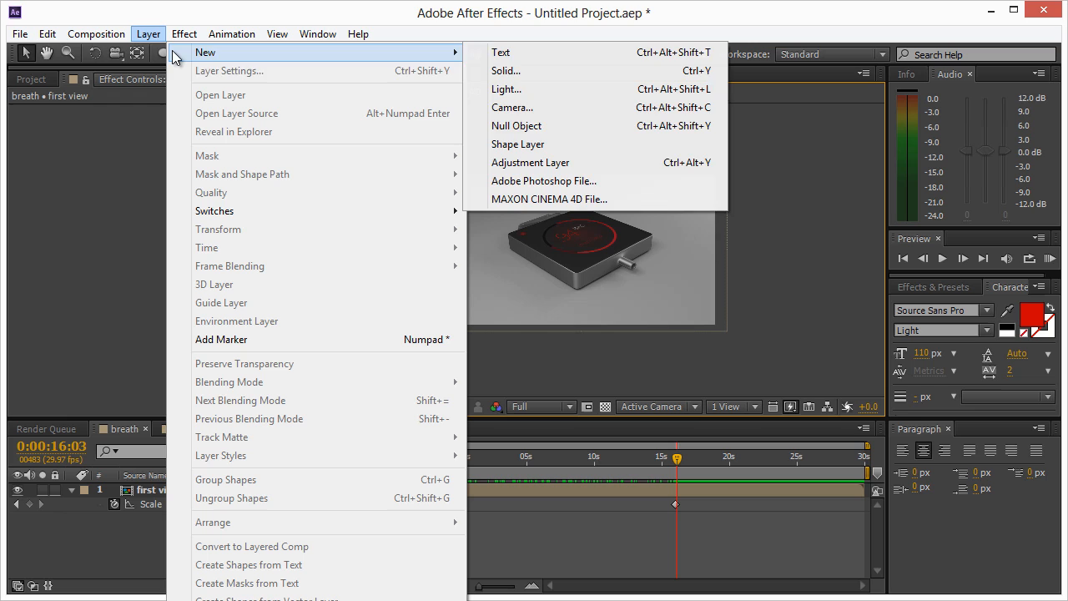
{"action": "left_click", "coordinate": [484, 70]}
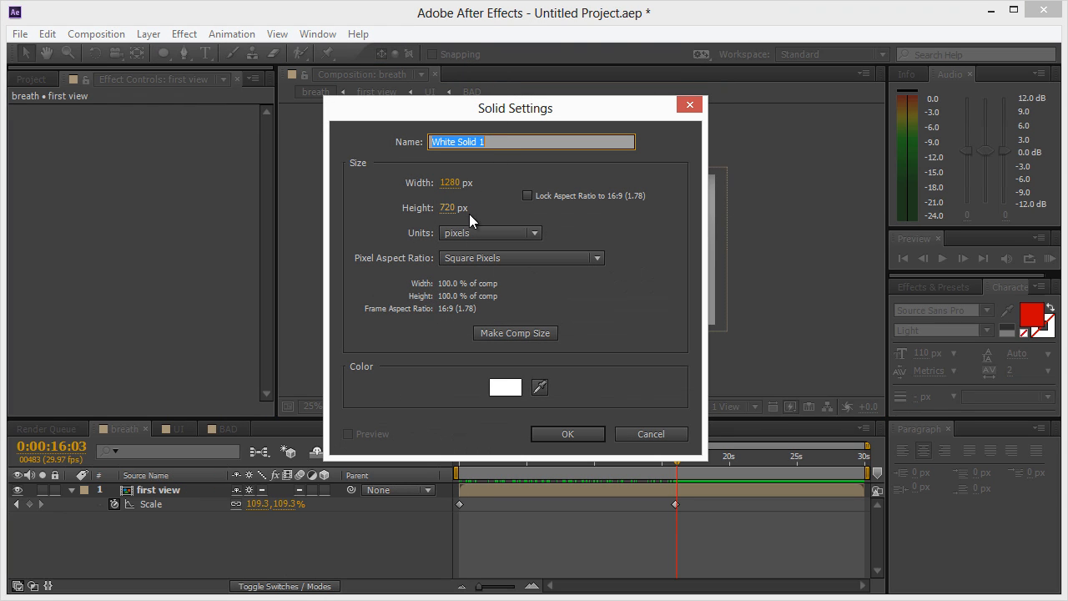
{"action": "left_click", "coordinate": [564, 433]}
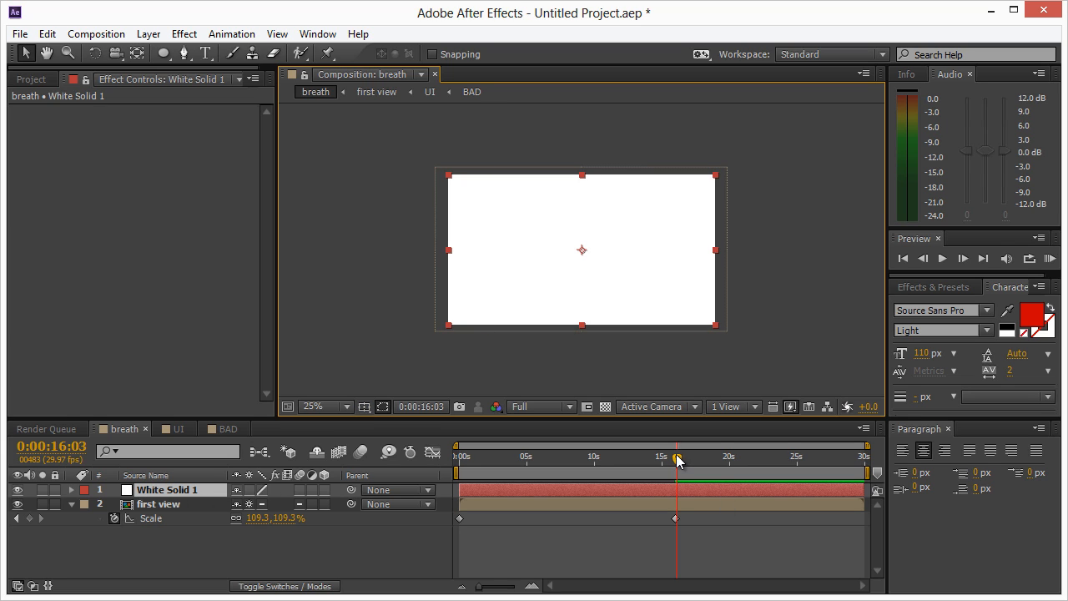
{"action": "left_click_drag", "start_coordinate": [460, 491], "coordinate": [673, 527]}
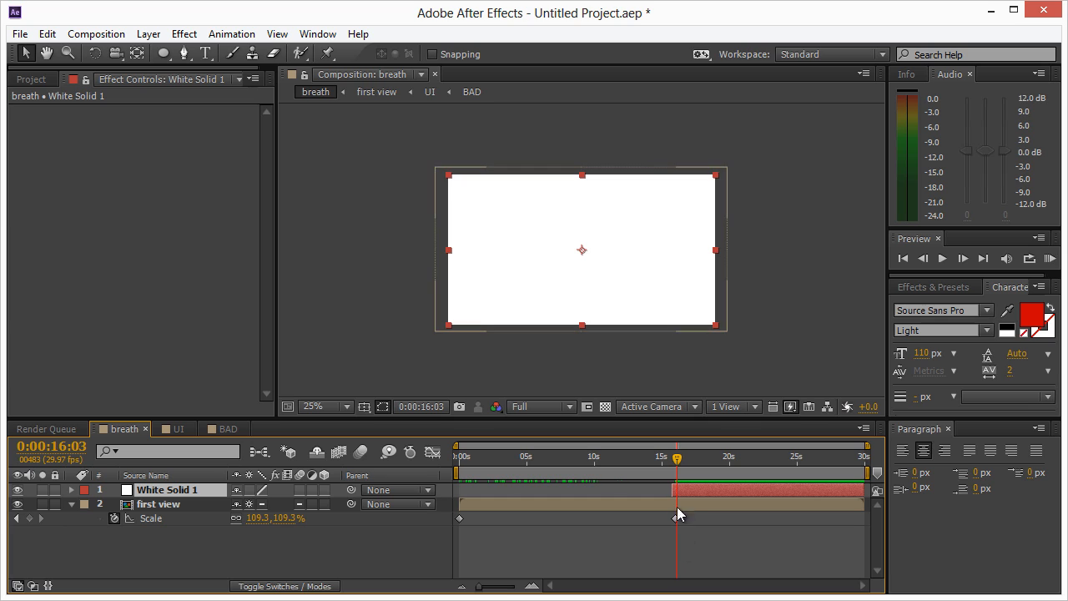
Keyframe the white solid's Opacity at 100% at 0:00:16:03 and at 0% at 0:00:15:24 for a quick fade-in
{"action": "mouse_move", "coordinate": [485, 591]}
{"action": "left_mouse_down"}
{"action": "mouse_move", "coordinate": [494, 592]}
{"action": "mouse_move", "coordinate": [470, 591]}
{"action": "mouse_move", "coordinate": [491, 594]}
{"action": "left_mouse_up"}
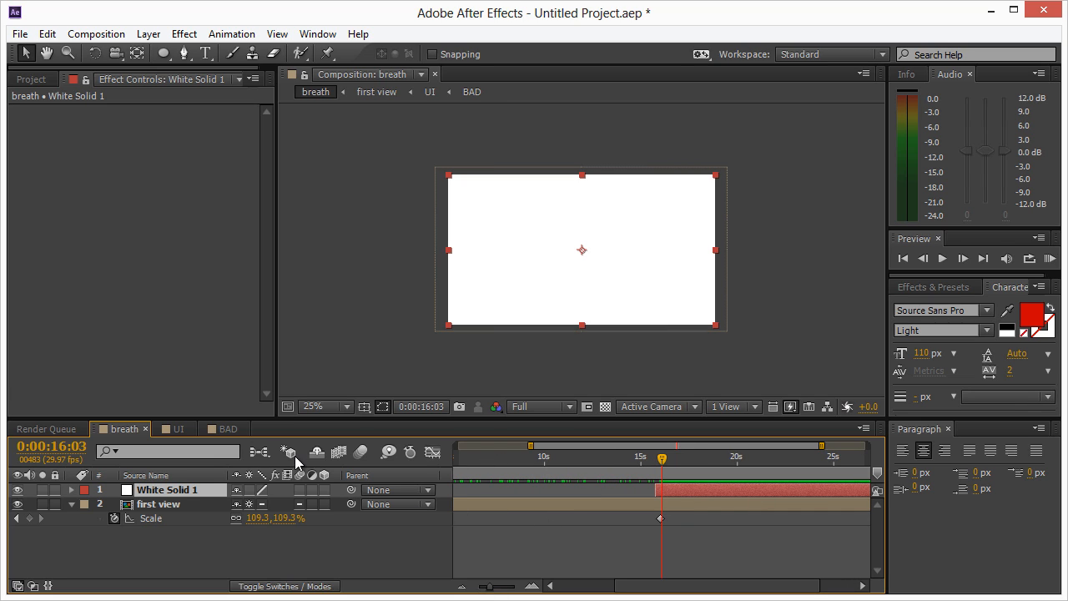
{"action": "key", "text": "t"}
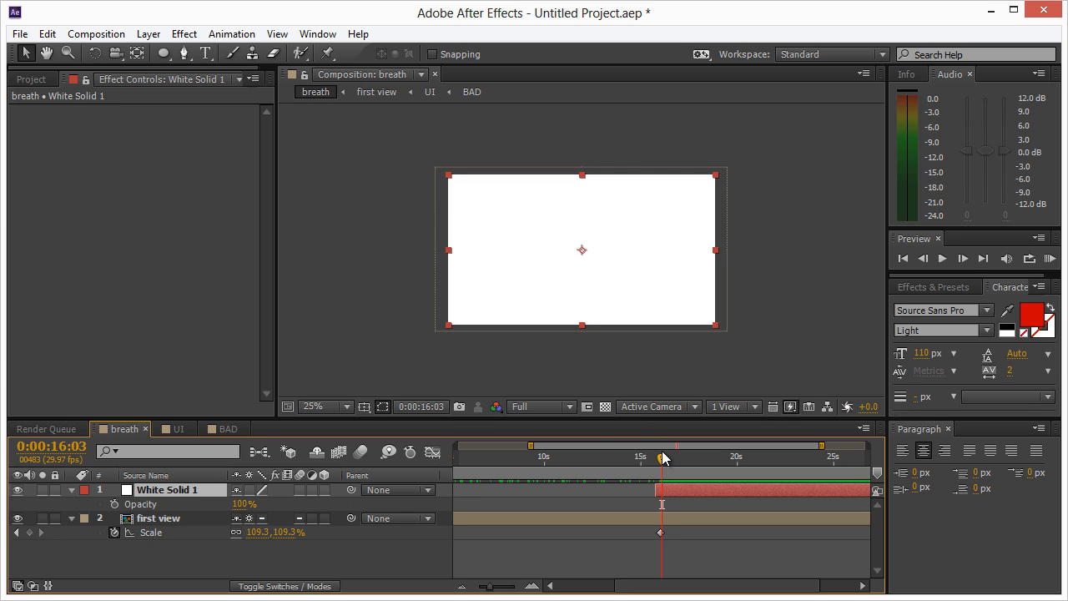
{"action": "left_click_drag", "start_coordinate": [662, 456], "coordinate": [662, 452]}
{"action": "left_click", "coordinate": [114, 504]}
{"action": "left_click_drag", "start_coordinate": [661, 459], "coordinate": [656, 464]}
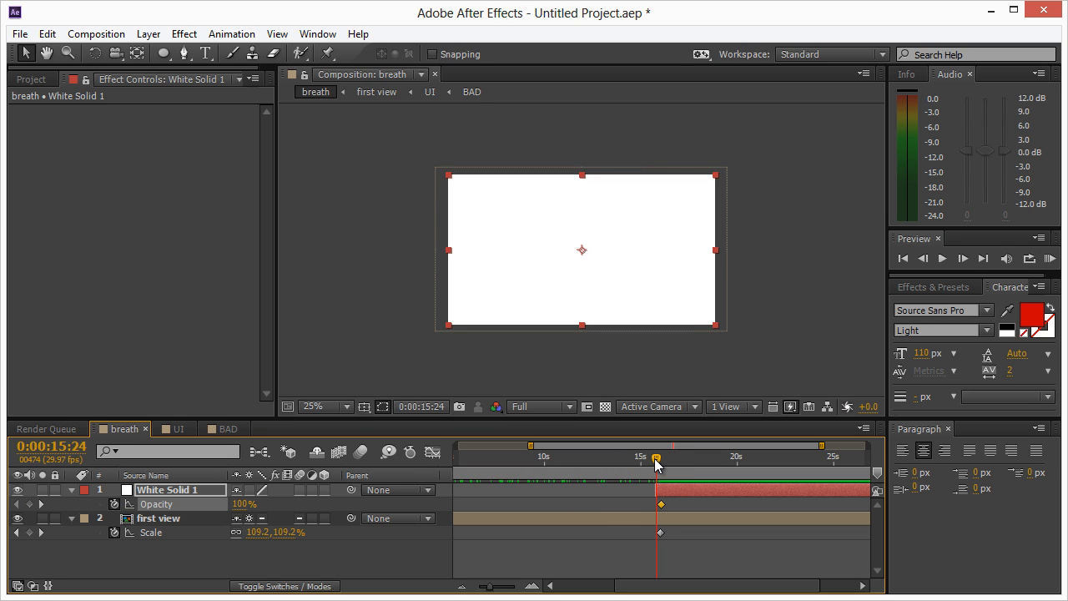
{"action": "left_click", "coordinate": [244, 505]}
{"action": "type", "text": "0"}
{"action": "key", "text": "Return"}
Add a 0% Opacity keyframe to the white solid at 0:00:16:11 to complete the flash
{"action": "left_click_drag", "start_coordinate": [657, 458], "coordinate": [668, 459]}
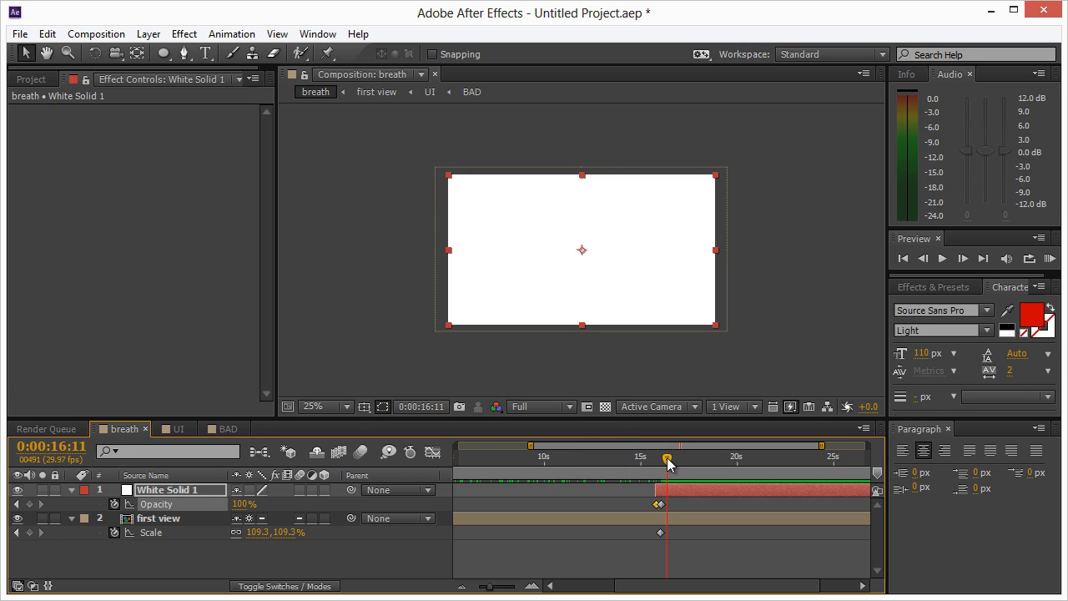
{"action": "left_click", "coordinate": [244, 504]}
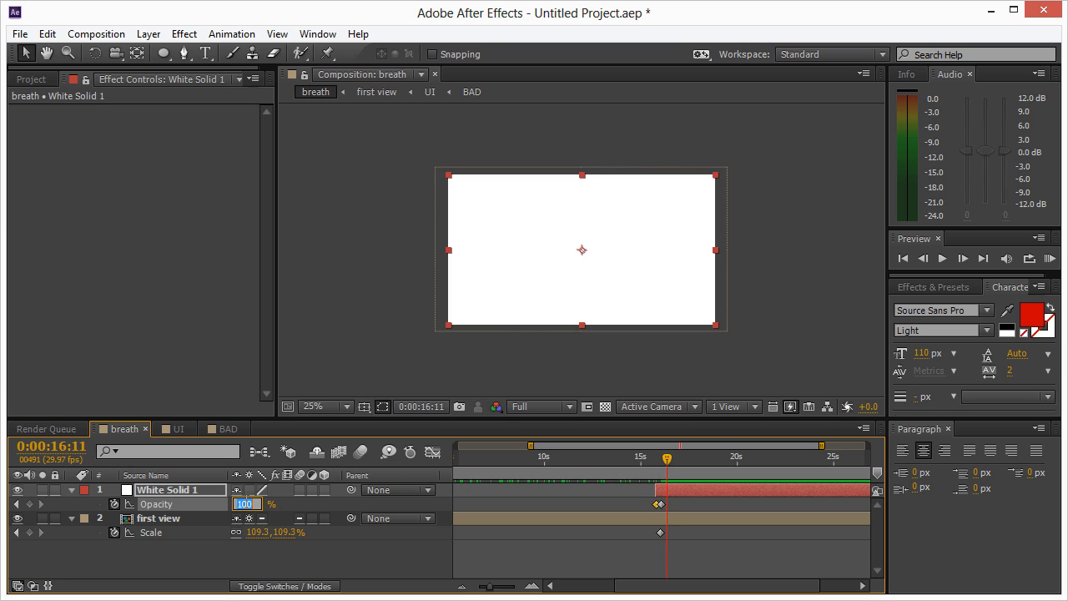
{"action": "type", "text": "0"}
{"action": "key", "text": "Return"}
{"action": "mouse_move", "coordinate": [668, 459]}
{"action": "left_mouse_down"}
{"action": "mouse_move", "coordinate": [645, 465]}
{"action": "mouse_move", "coordinate": [661, 465]}
{"action": "left_mouse_up"}
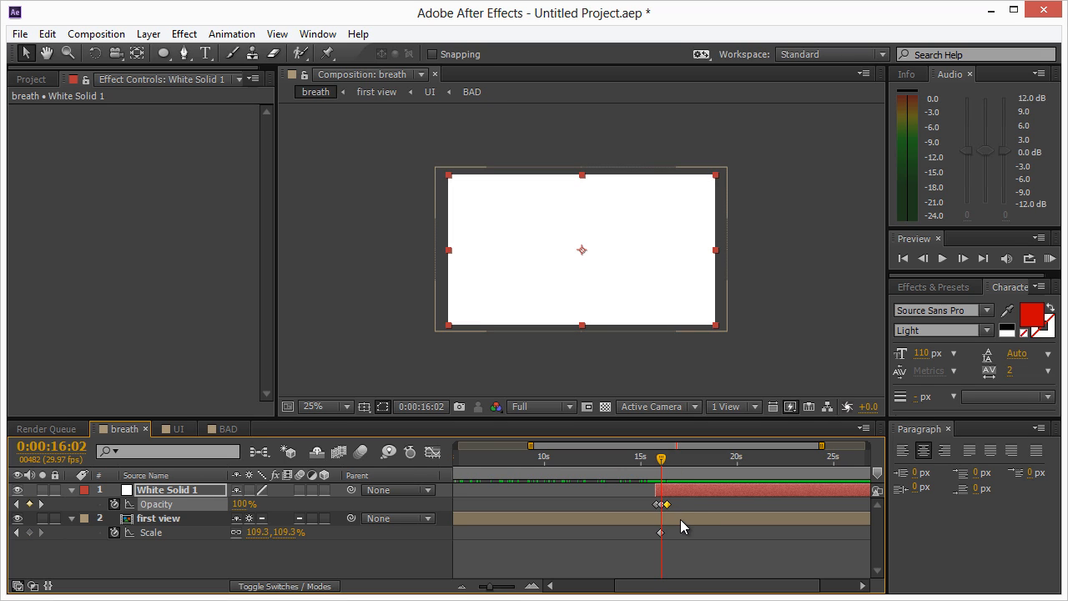
Trim the end of the first view layer to about 0:00:16:02, under the white flash
{"action": "left_click_drag", "start_coordinate": [489, 587], "coordinate": [470, 588]}
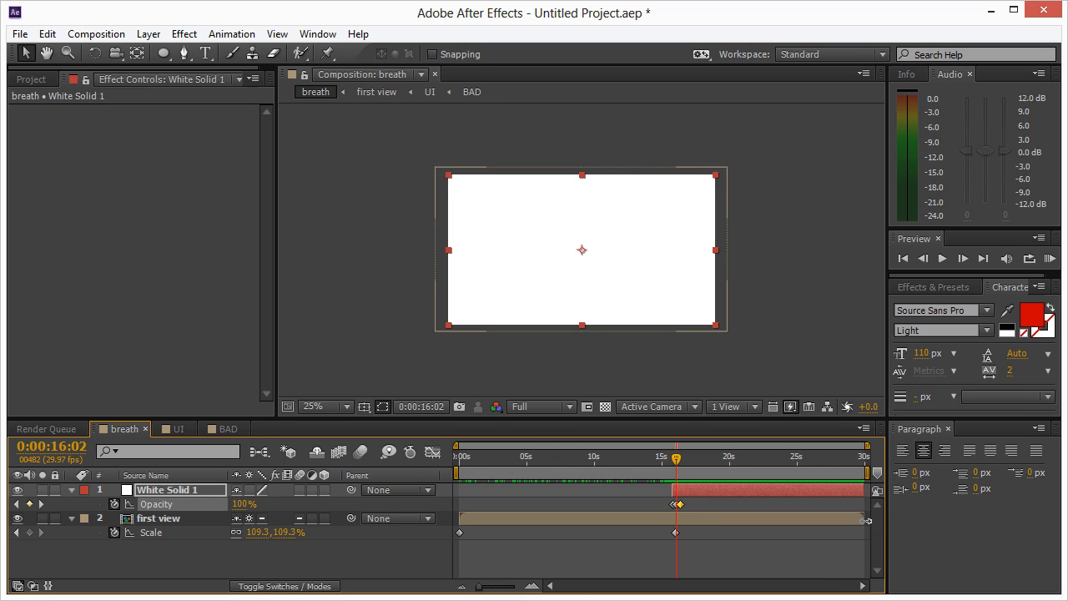
{"action": "left_click", "coordinate": [856, 519]}
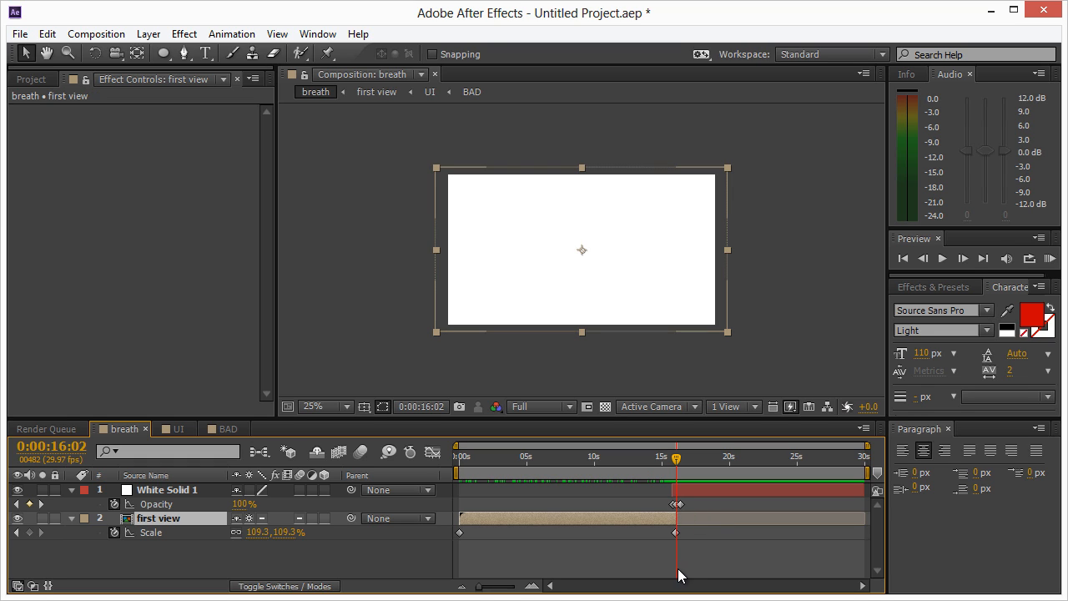
{"action": "left_click", "coordinate": [488, 591]}
{"action": "left_click_drag", "start_coordinate": [488, 589], "coordinate": [513, 589]}
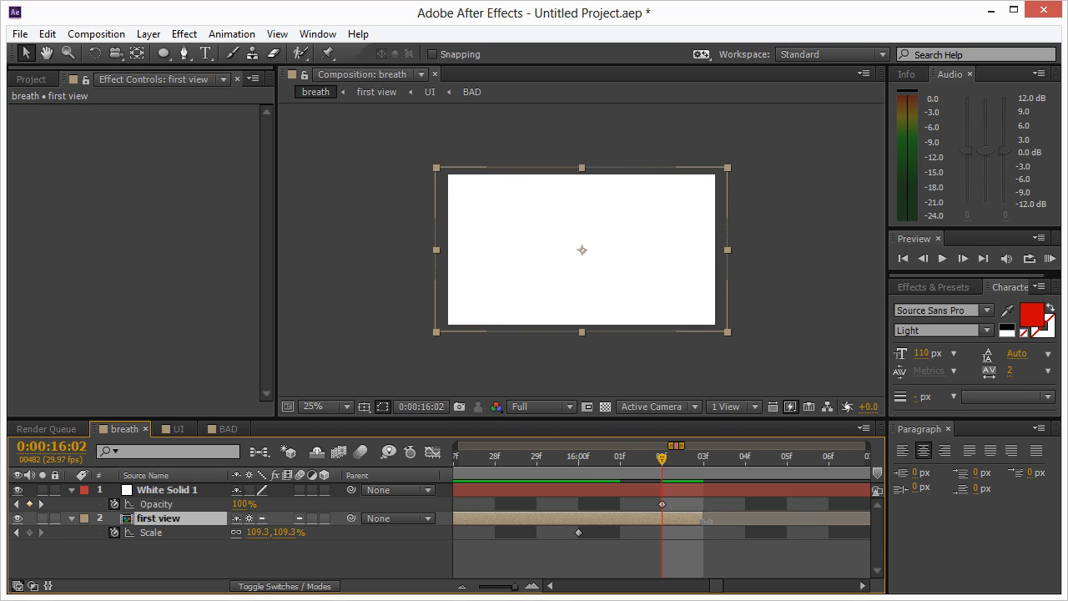
{"action": "left_click_drag", "start_coordinate": [690, 518], "coordinate": [645, 533]}
{"action": "left_click_drag", "start_coordinate": [513, 590], "coordinate": [493, 589]}
Add phone-topview.jpg to the breath composition and scale it down to 74.8% so it slightly overfills the frame
{"action": "mouse_move", "coordinate": [661, 458]}
{"action": "left_mouse_down"}
{"action": "mouse_move", "coordinate": [645, 458]}
{"action": "mouse_move", "coordinate": [675, 460]}
{"action": "left_mouse_up"}
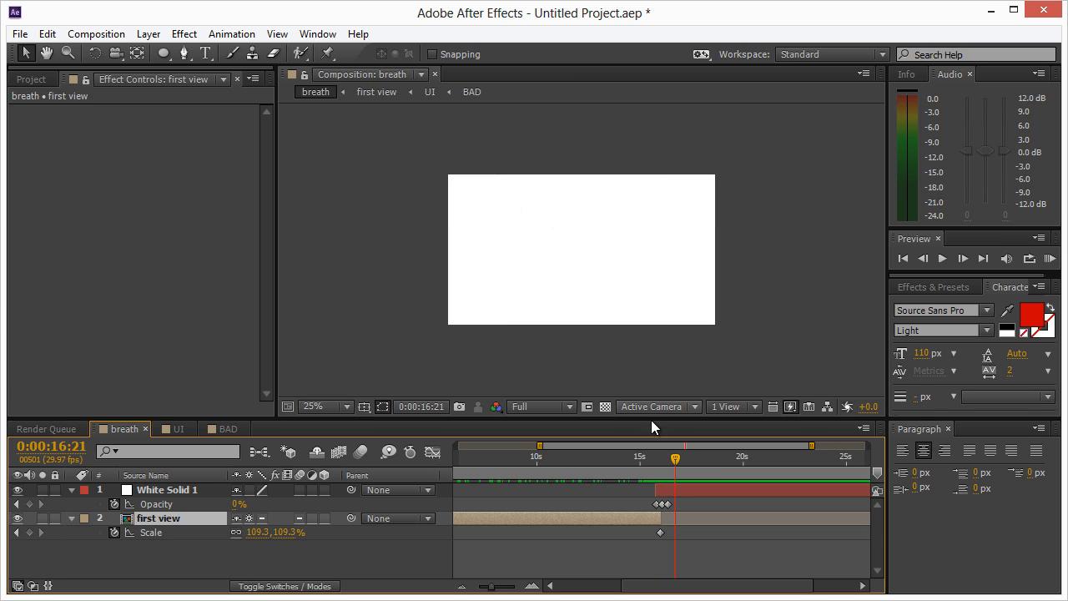
{"action": "mouse_move", "coordinate": [678, 458]}
{"action": "left_mouse_down"}
{"action": "mouse_move", "coordinate": [639, 458]}
{"action": "mouse_move", "coordinate": [679, 461]}
{"action": "left_mouse_up"}
{"action": "key", "text": "ctrl+0"}
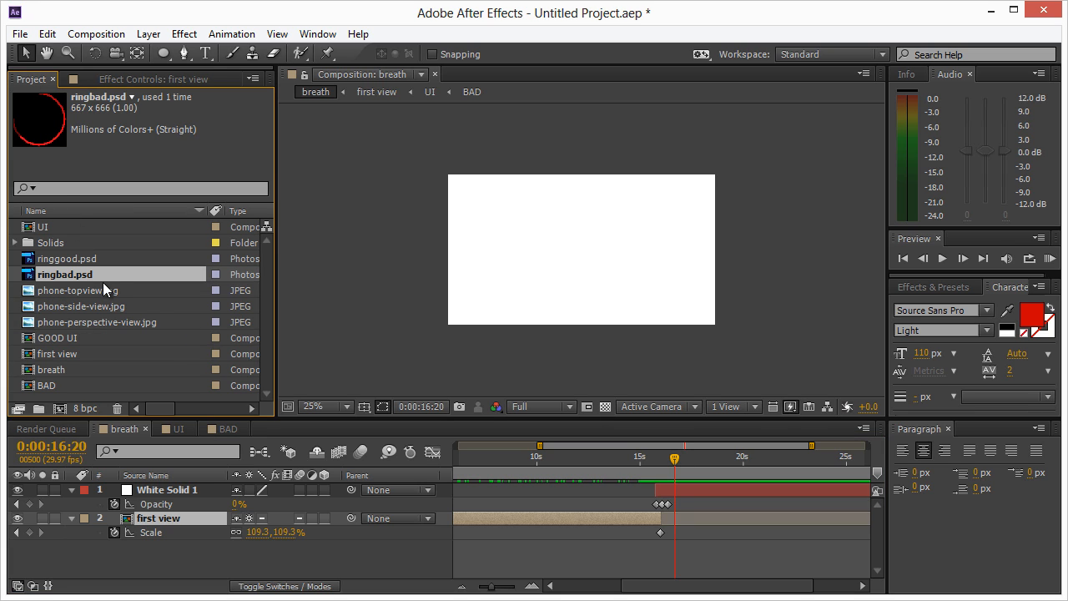
{"action": "left_click", "coordinate": [79, 291]}
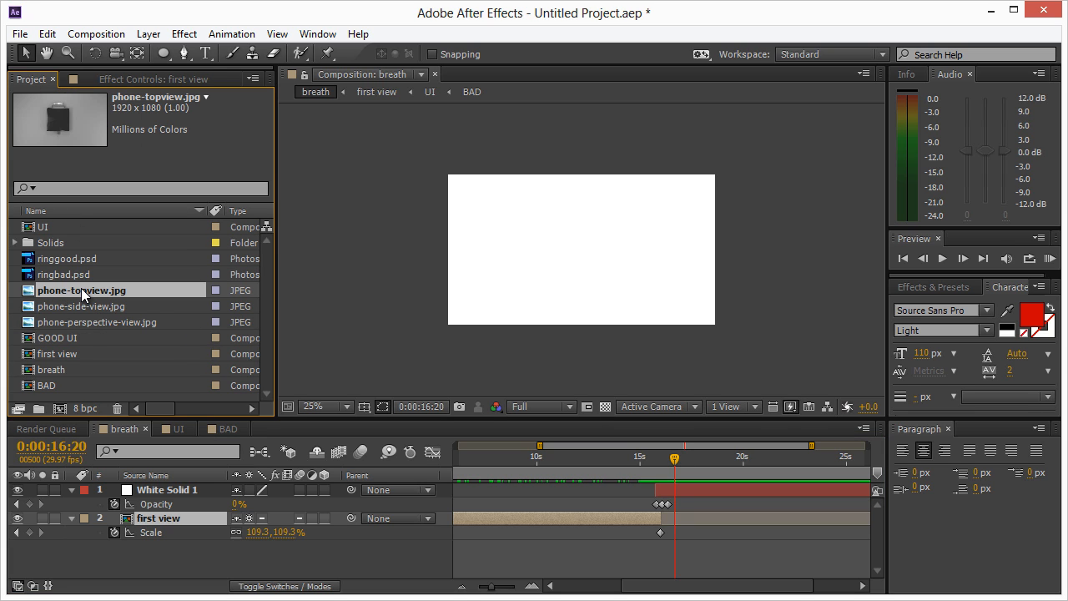
{"action": "left_click_drag", "start_coordinate": [81, 290], "coordinate": [581, 256]}
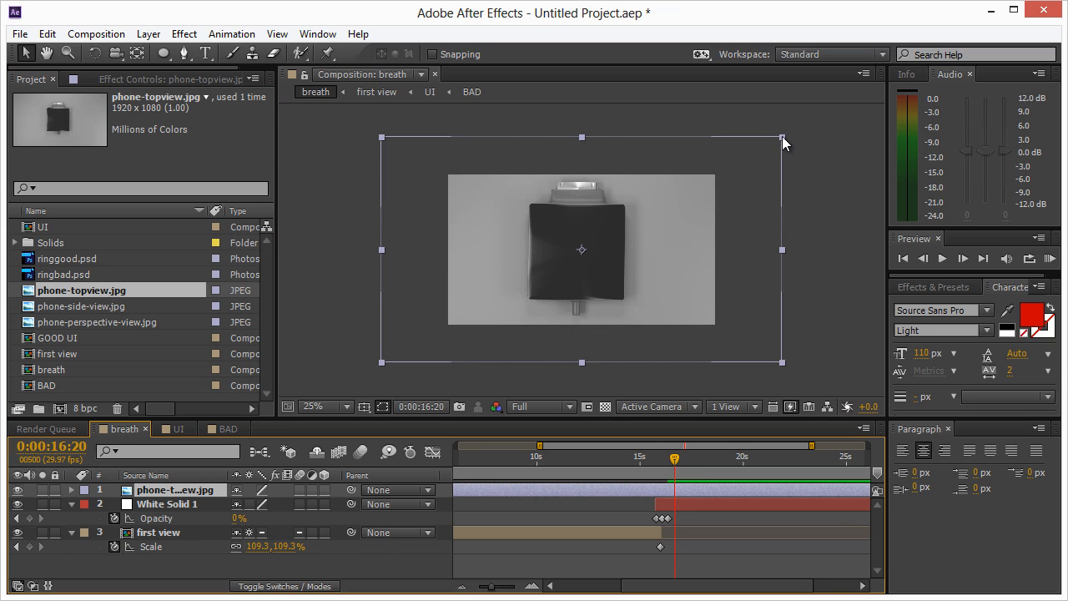
{"action": "left_click_drag", "start_coordinate": [782, 137], "coordinate": [745, 170]}
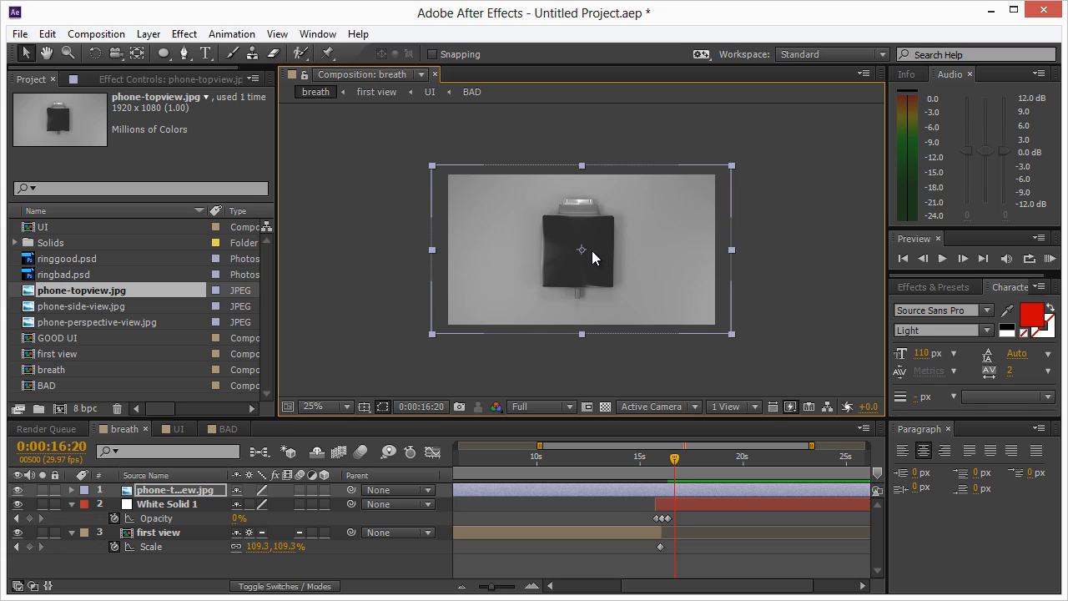
Trim the phone-topview layer's start to 0:00:16:04 and move the layer below the white solid
{"action": "mouse_move", "coordinate": [674, 459]}
{"action": "left_mouse_down"}
{"action": "mouse_move", "coordinate": [658, 464]}
{"action": "mouse_move", "coordinate": [669, 459]}
{"action": "left_mouse_up"}
{"action": "left_click_drag", "start_coordinate": [608, 499], "coordinate": [662, 463]}
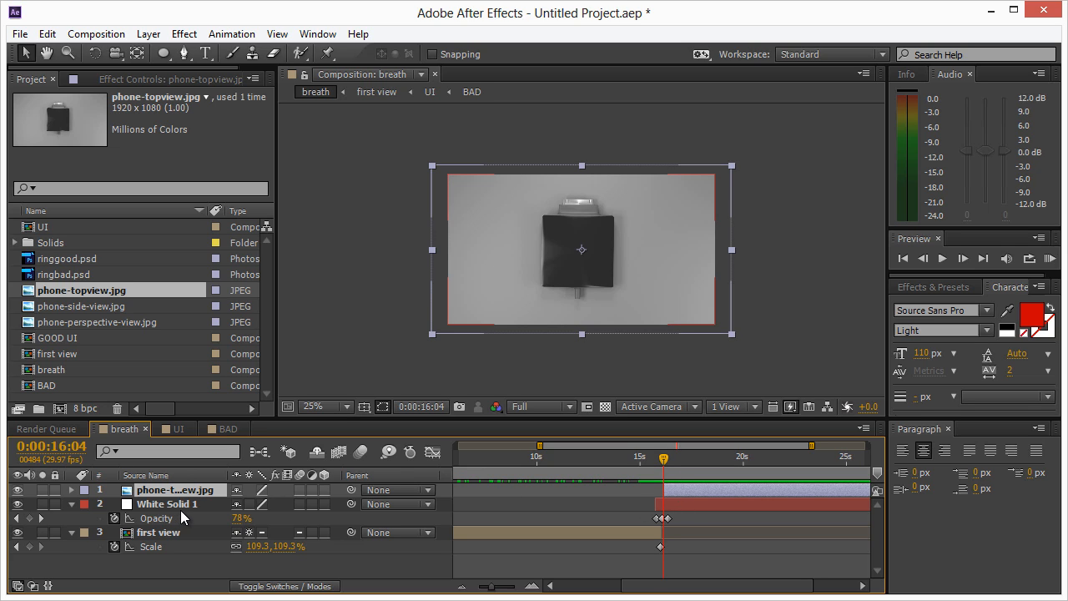
{"action": "key", "text": "t"}
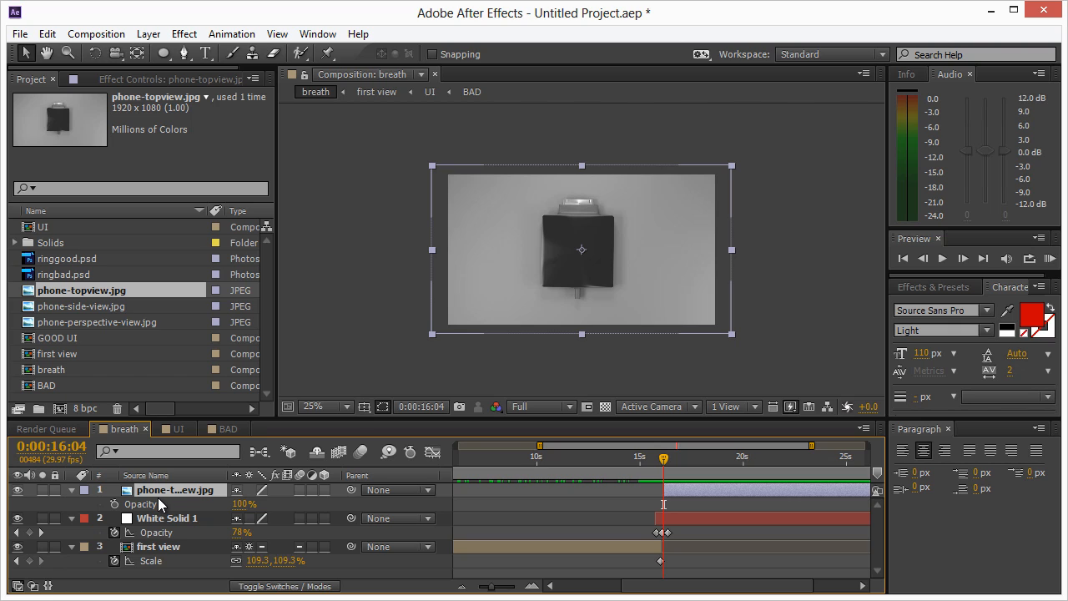
{"action": "left_click_drag", "start_coordinate": [664, 458], "coordinate": [666, 458]}
{"action": "left_click_drag", "start_coordinate": [173, 497], "coordinate": [169, 522]}
{"action": "left_click_drag", "start_coordinate": [657, 463], "coordinate": [673, 465]}
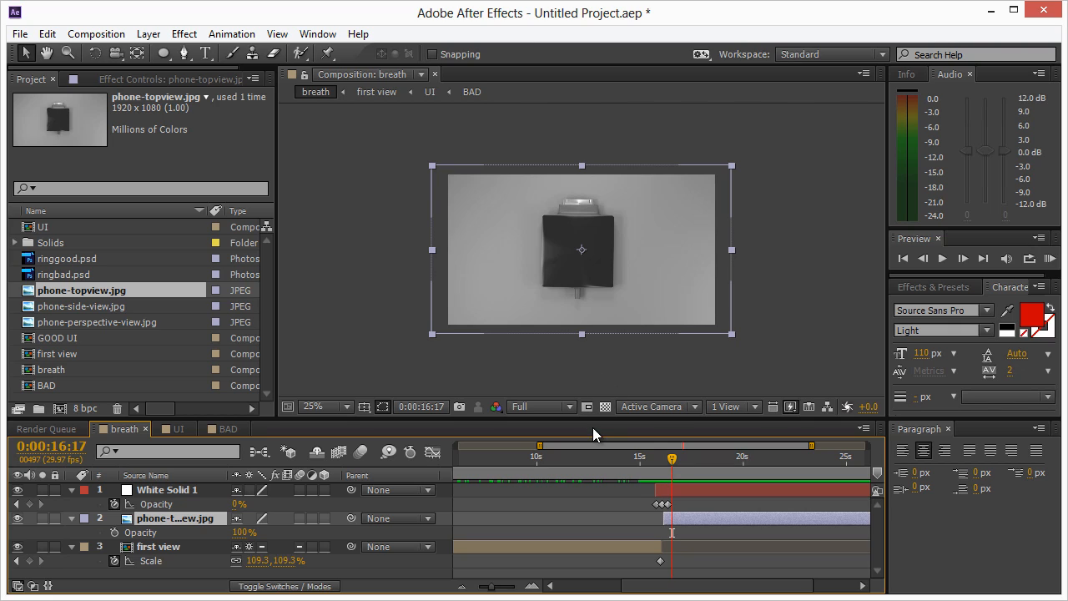
Keyframe the phone-topview layer's Scale at 74.8% at 0:00:16:04 and at 81.8% at 0:00:18:04
{"action": "left_click_drag", "start_coordinate": [676, 460], "coordinate": [666, 459]}
{"action": "key", "text": "s"}
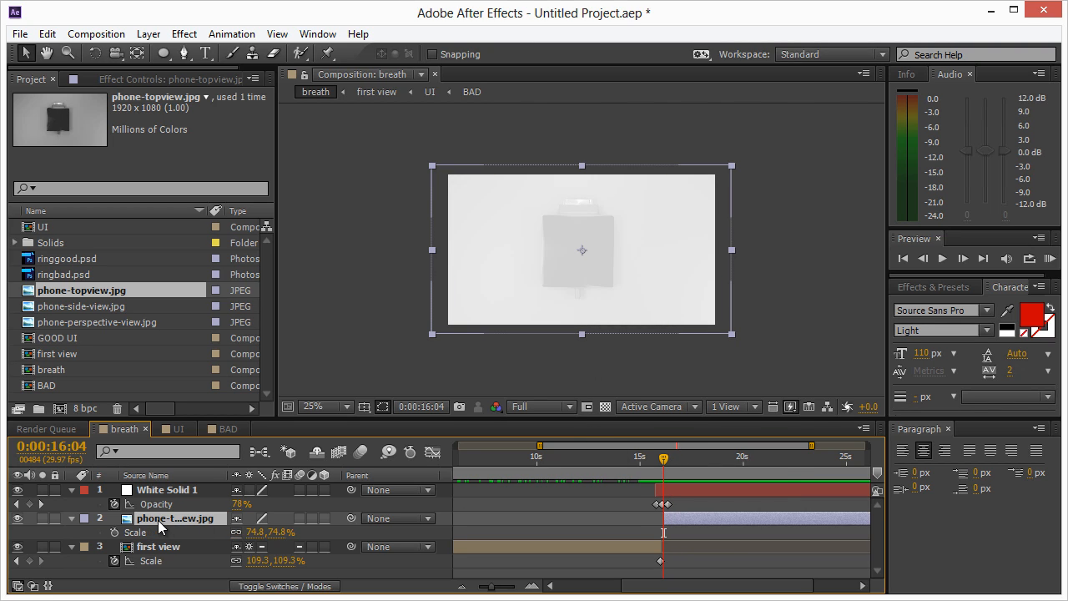
{"action": "left_click", "coordinate": [114, 533]}
{"action": "left_click_drag", "start_coordinate": [665, 458], "coordinate": [706, 455]}
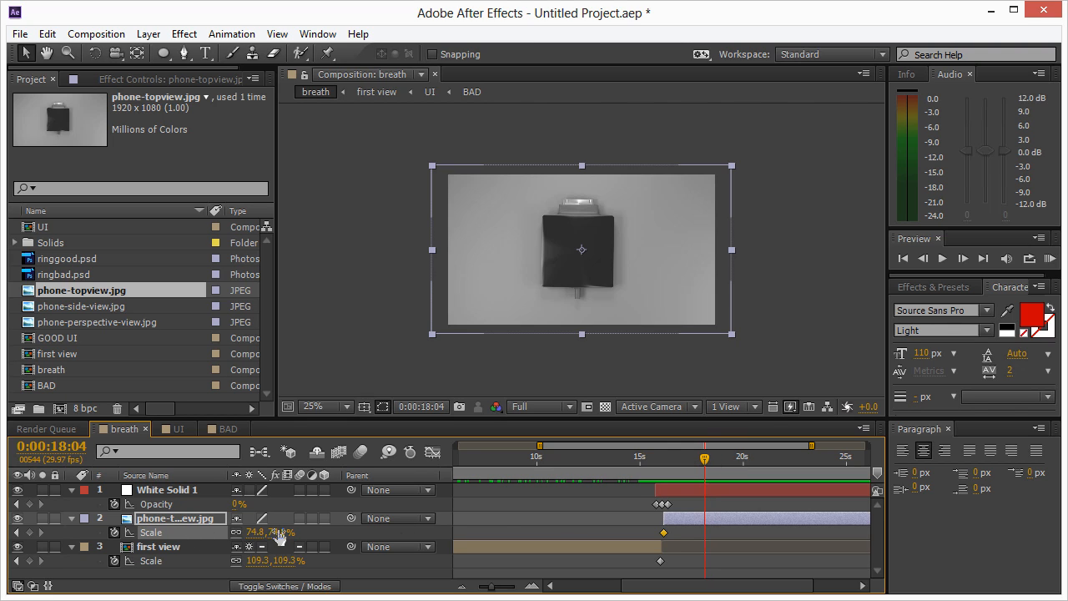
{"action": "left_click_drag", "start_coordinate": [279, 537], "coordinate": [284, 533]}
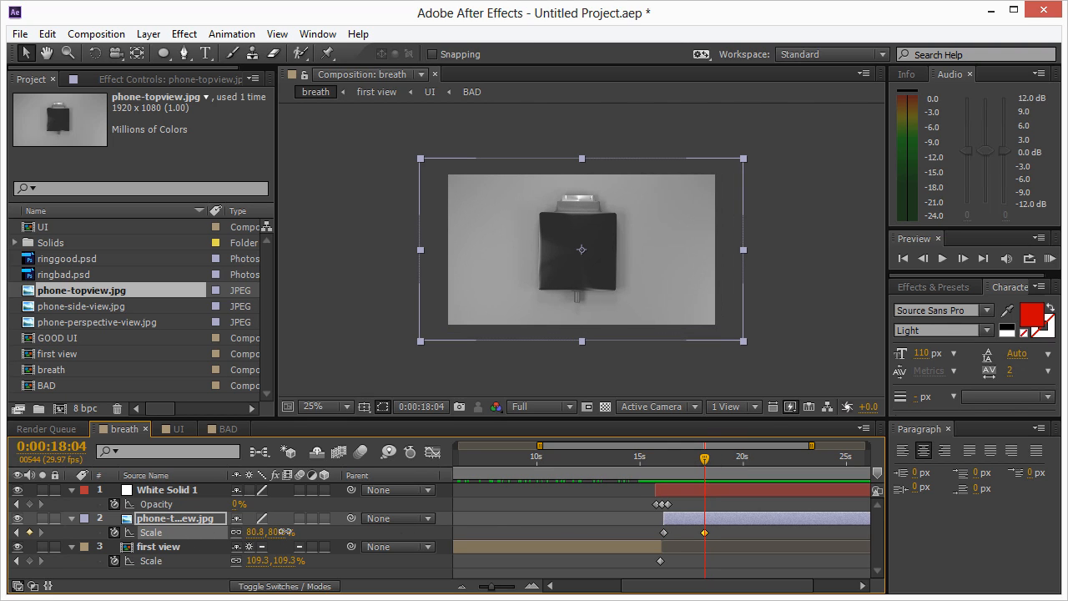
{"action": "mouse_move", "coordinate": [705, 458]}
{"action": "left_mouse_down"}
{"action": "mouse_move", "coordinate": [599, 457]}
{"action": "mouse_move", "coordinate": [714, 464]}
{"action": "mouse_move", "coordinate": [703, 457]}
{"action": "left_mouse_up"}
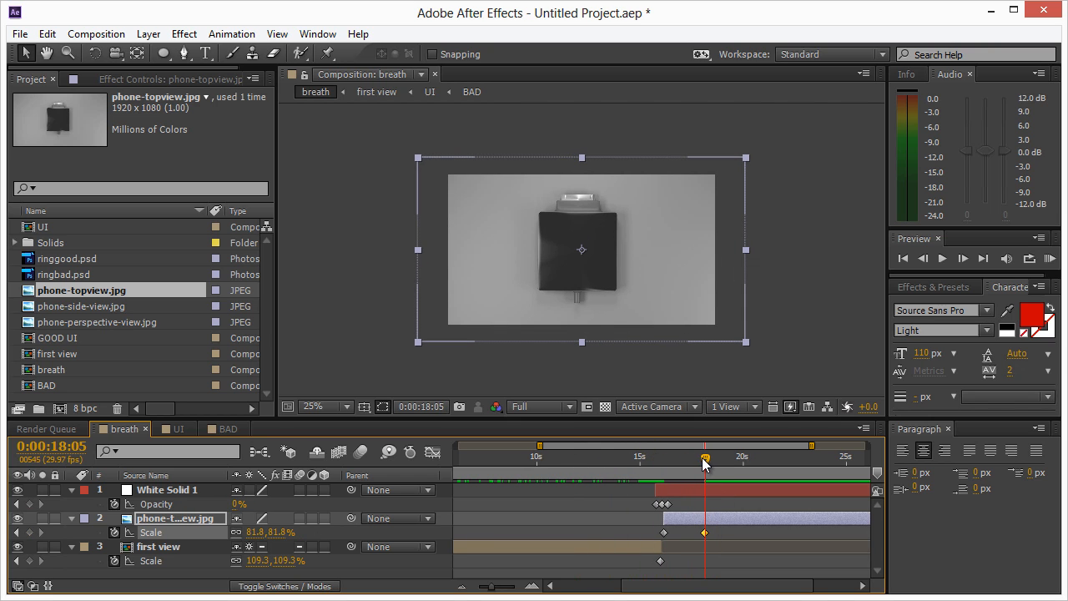
Set the phone-topview layer's second Scale keyframe to 78% for a slower zoom
{"action": "double_click", "coordinate": [705, 533]}
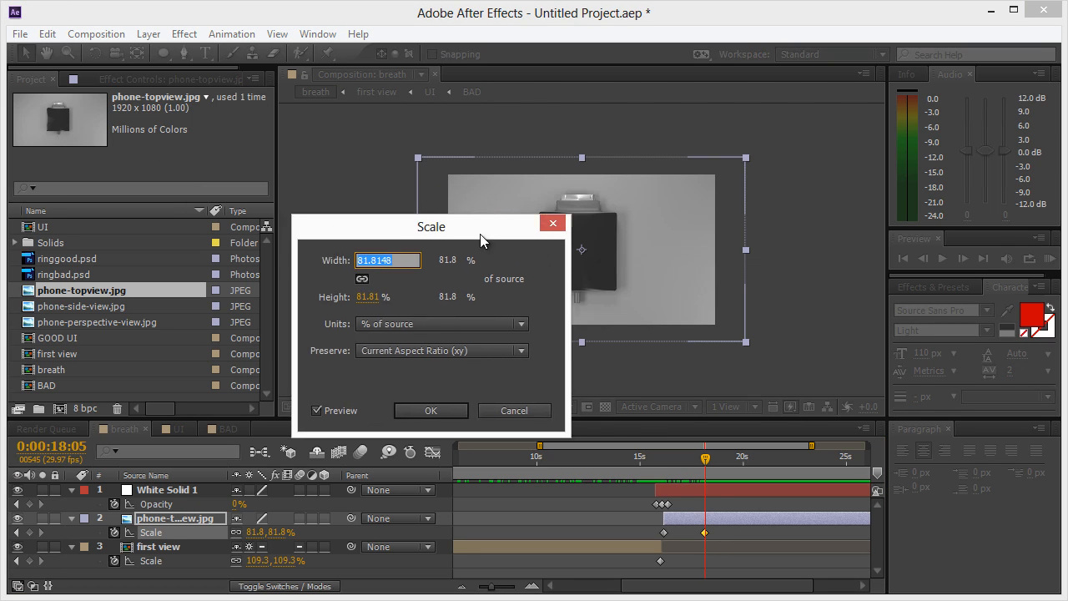
{"action": "left_click", "coordinate": [423, 257]}
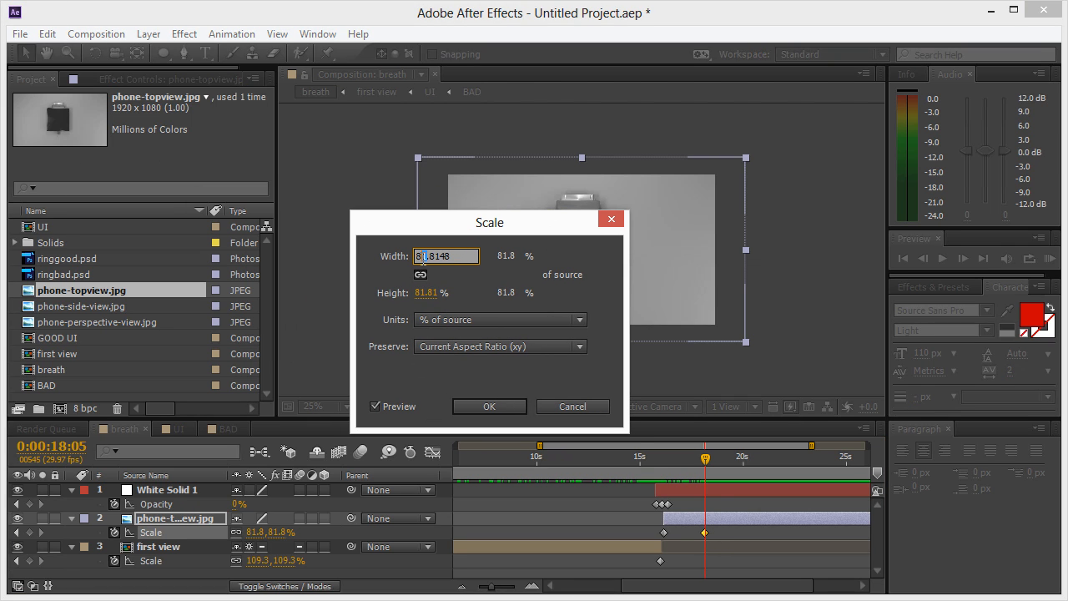
{"action": "left_click", "coordinate": [570, 408]}
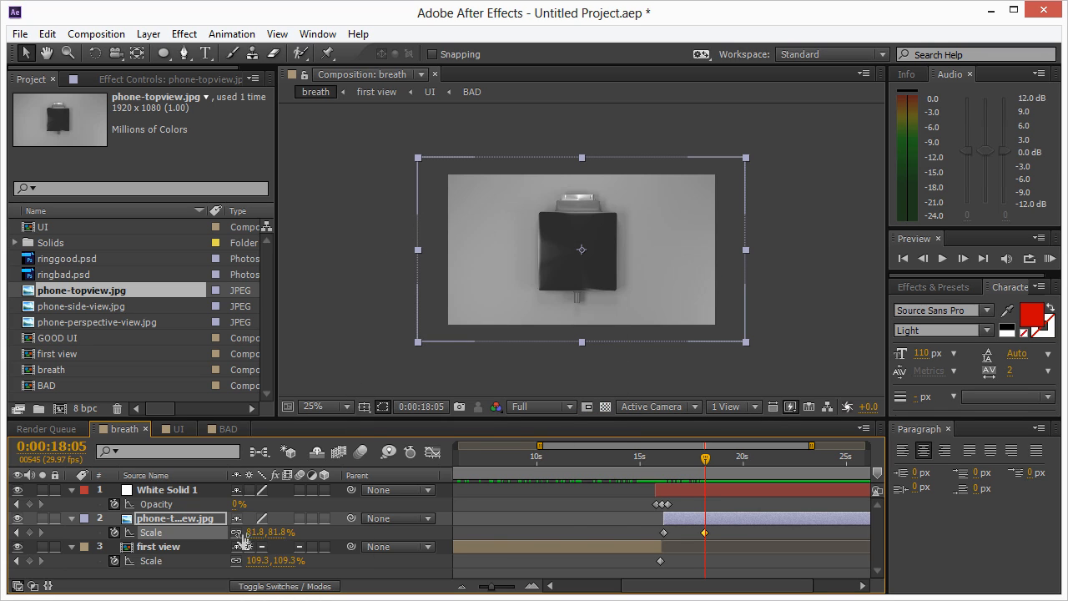
{"action": "left_click_drag", "start_coordinate": [686, 464], "coordinate": [709, 464]}
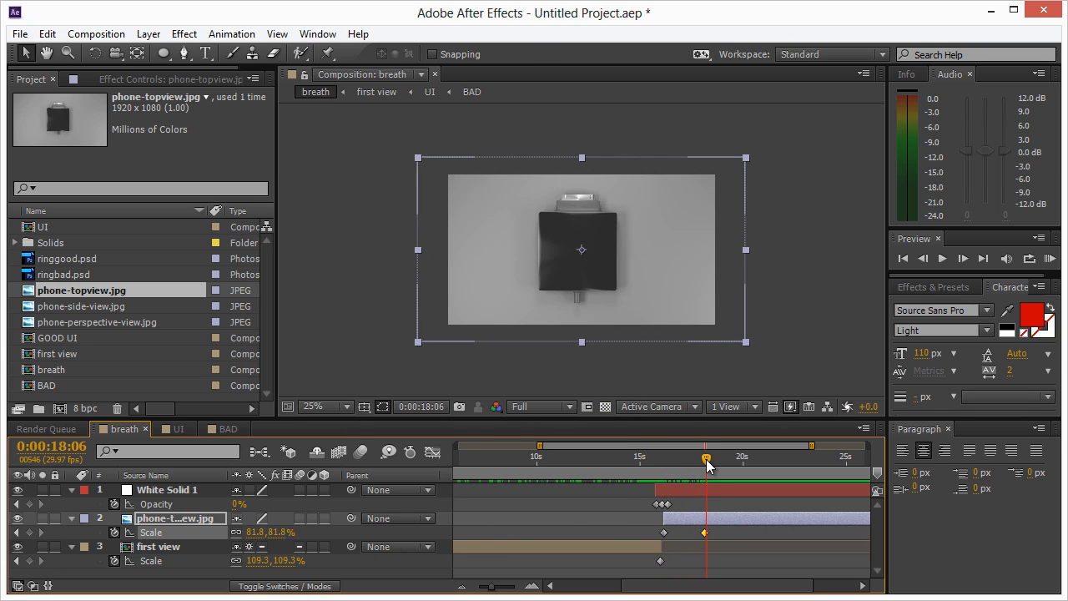
{"action": "double_click", "coordinate": [705, 532]}
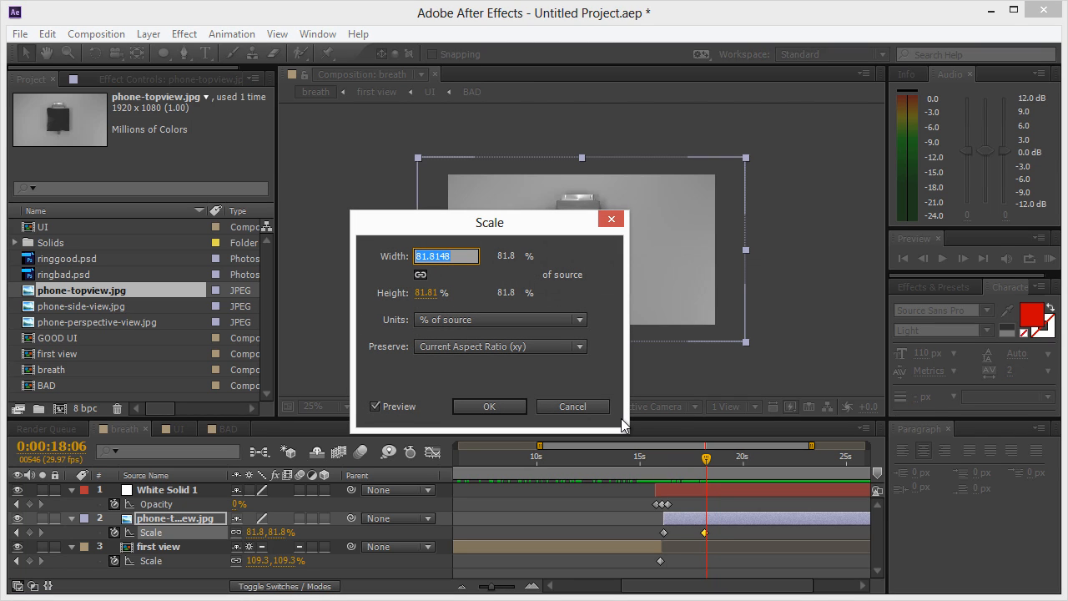
{"action": "type", "text": "78"}
{"action": "key", "text": "Return"}
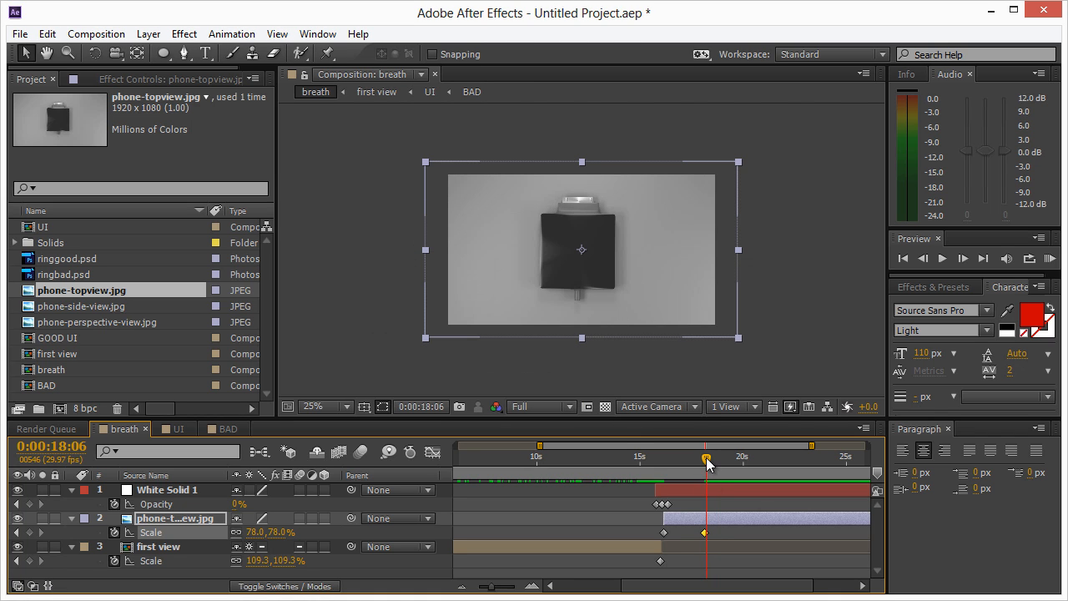
Duplicate the white solid and shift the copy so it starts just before 0:00:18:05
{"action": "left_click_drag", "start_coordinate": [707, 464], "coordinate": [733, 456]}
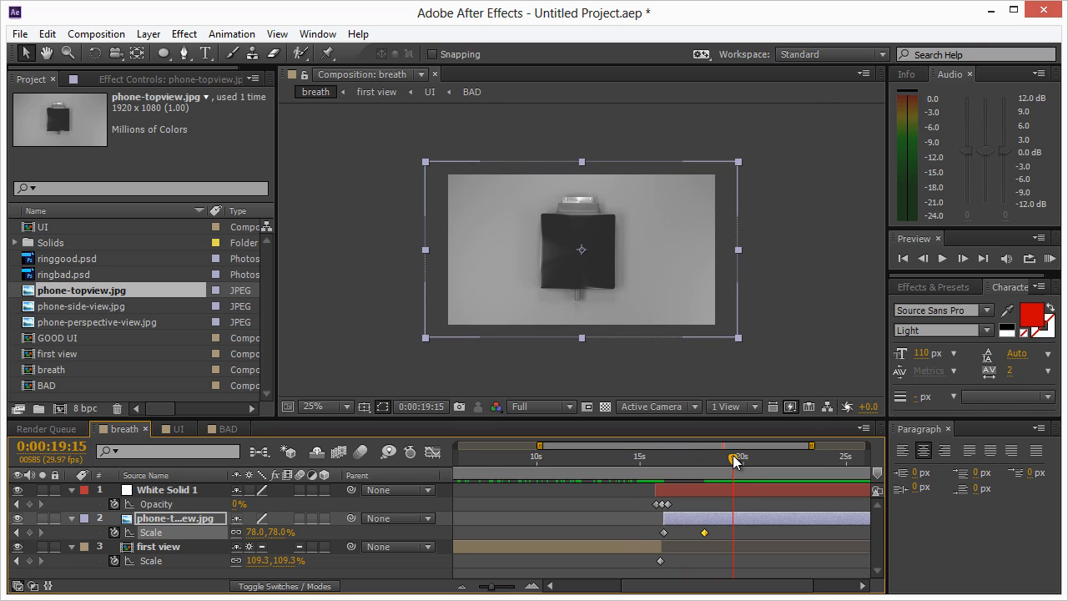
{"action": "left_click", "coordinate": [688, 491]}
{"action": "key", "text": "ctrl+d"}
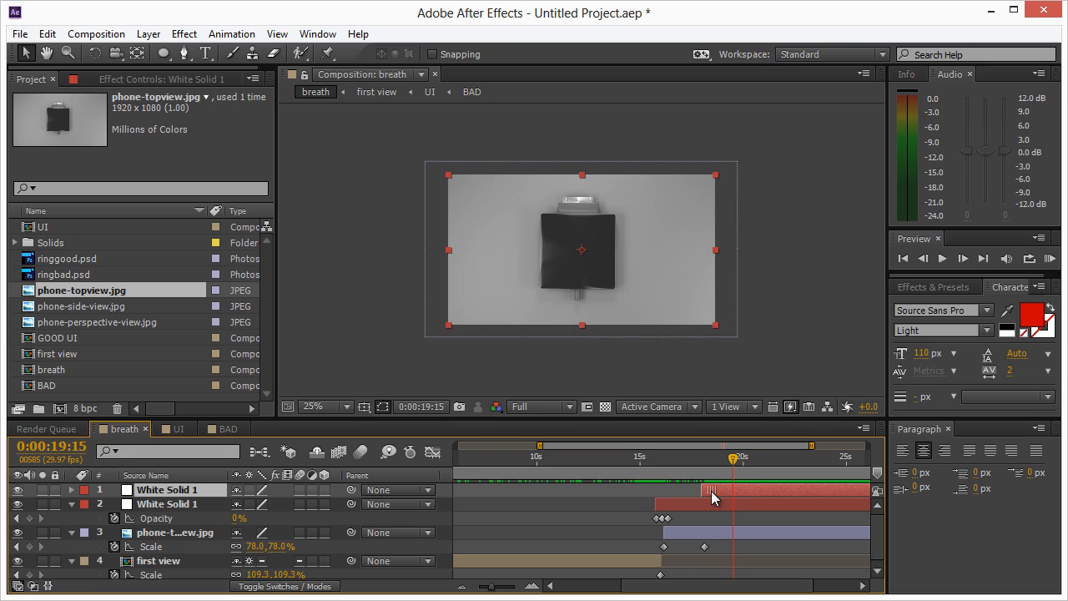
{"action": "mouse_move", "coordinate": [714, 467]}
{"action": "left_mouse_down"}
{"action": "mouse_move", "coordinate": [687, 464]}
{"action": "mouse_move", "coordinate": [706, 468]}
{"action": "left_mouse_up"}
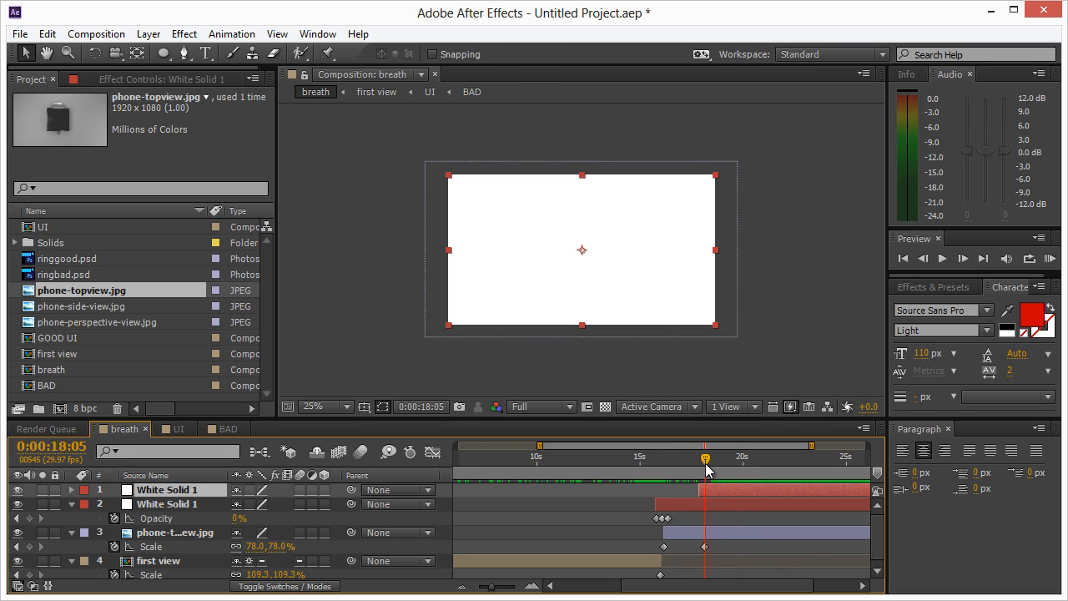
Shift the phone-topview layer slightly earlier, to start just before 0:00:16:00, and trim its end to about 0:00:18:06
{"action": "left_click", "coordinate": [806, 536]}
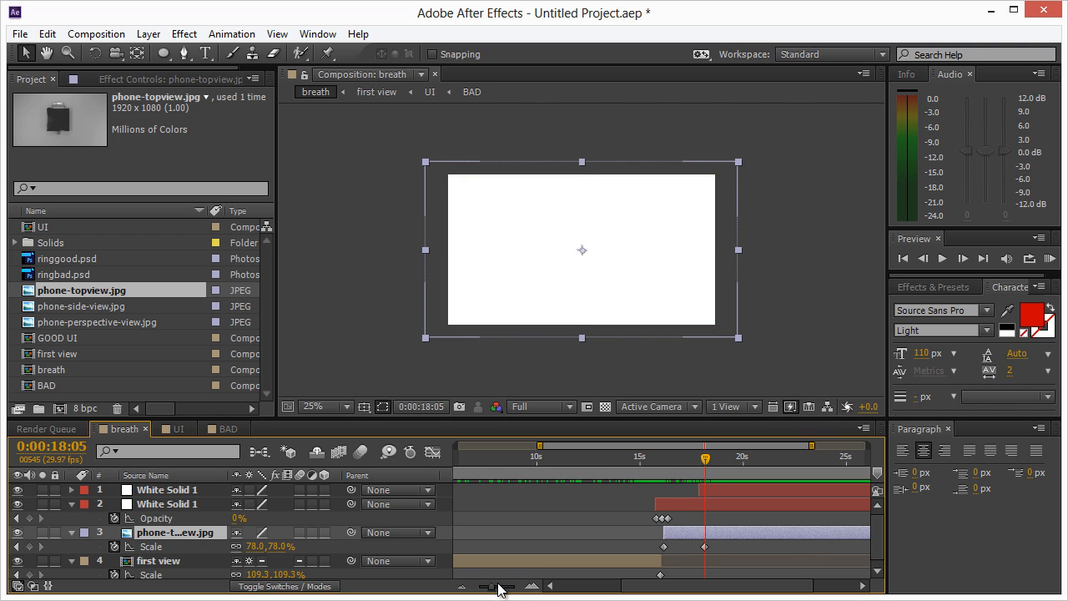
{"action": "mouse_move", "coordinate": [499, 590]}
{"action": "left_mouse_down"}
{"action": "mouse_move", "coordinate": [481, 591]}
{"action": "mouse_move", "coordinate": [499, 586]}
{"action": "left_mouse_up"}
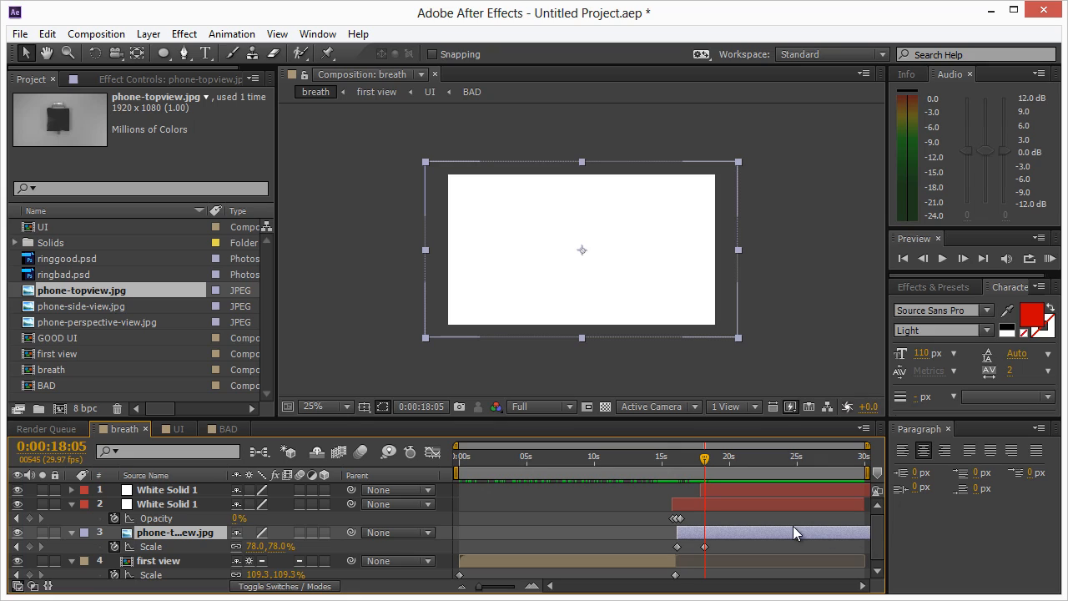
{"action": "left_click_drag", "start_coordinate": [817, 530], "coordinate": [526, 528]}
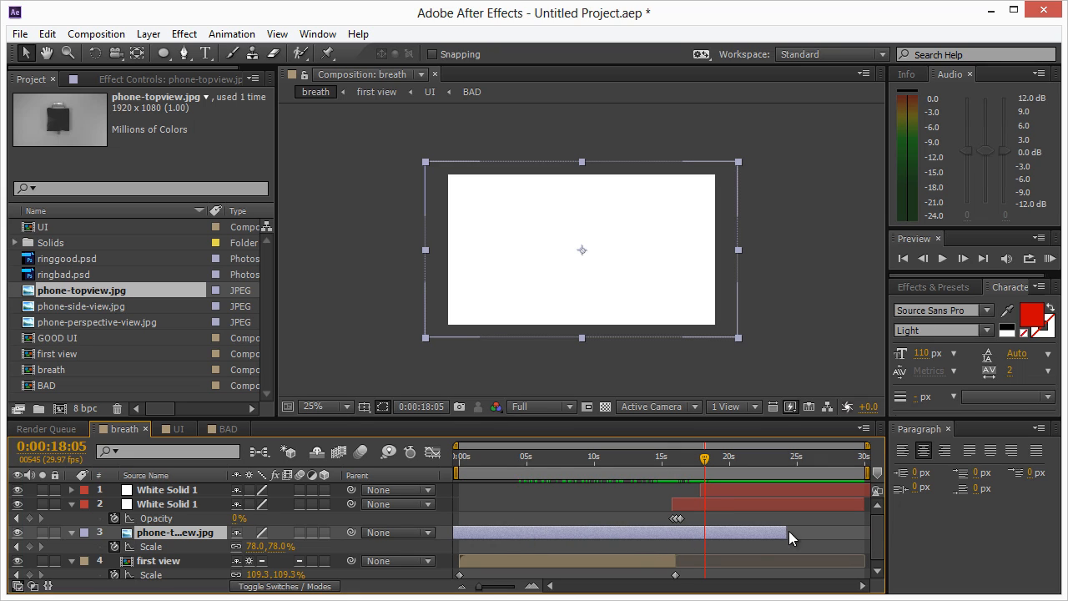
{"action": "left_click_drag", "start_coordinate": [769, 531], "coordinate": [727, 531]}
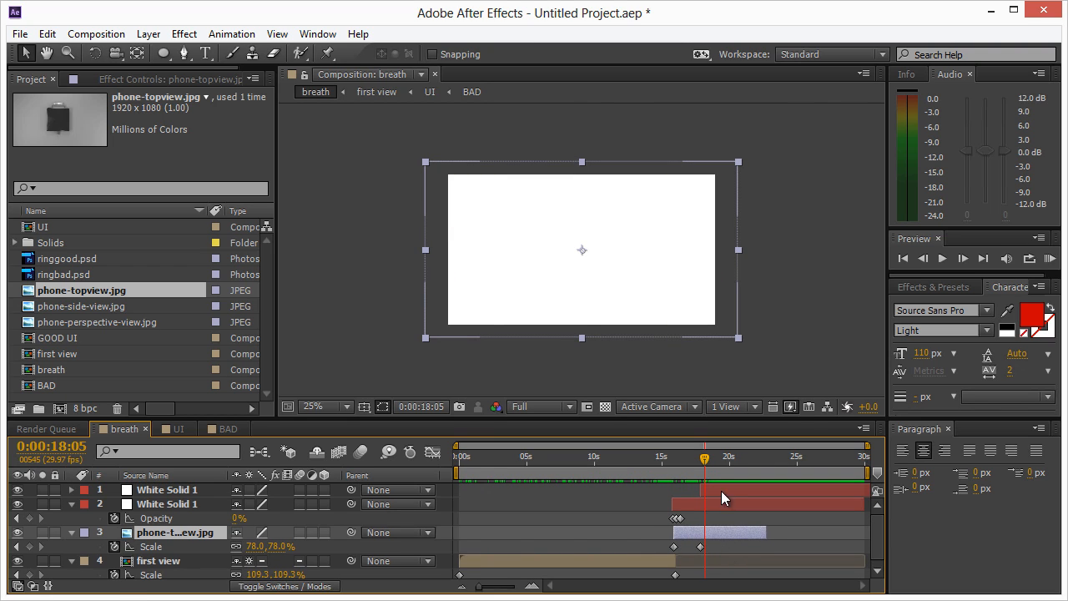
{"action": "left_click", "coordinate": [665, 456]}
{"action": "left_click_drag", "start_coordinate": [665, 456], "coordinate": [706, 459]}
{"action": "left_click_drag", "start_coordinate": [766, 531], "coordinate": [704, 531]}
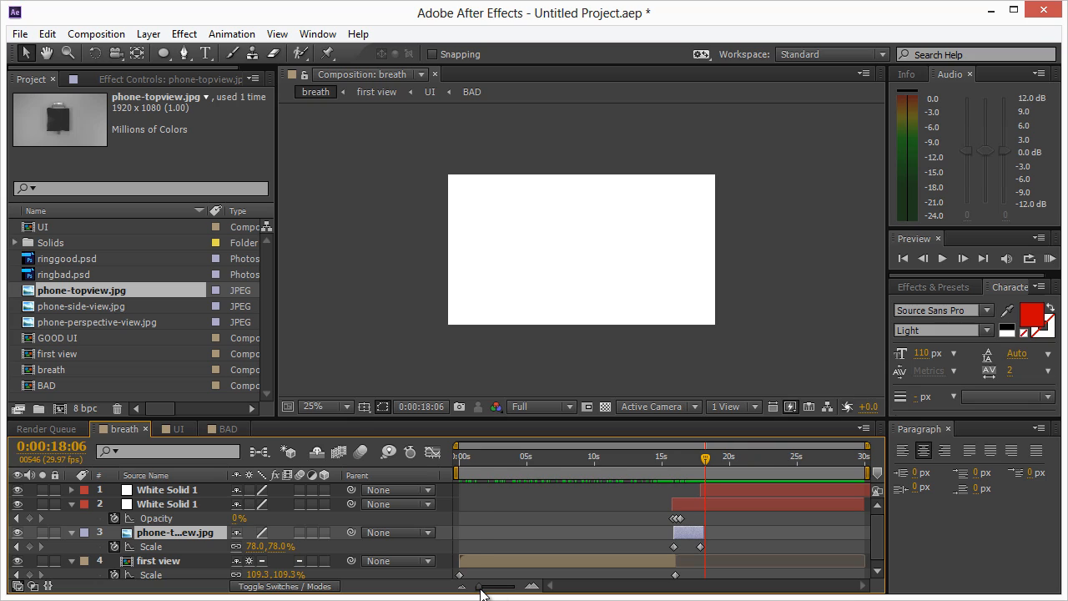
{"action": "left_click_drag", "start_coordinate": [483, 589], "coordinate": [506, 590]}
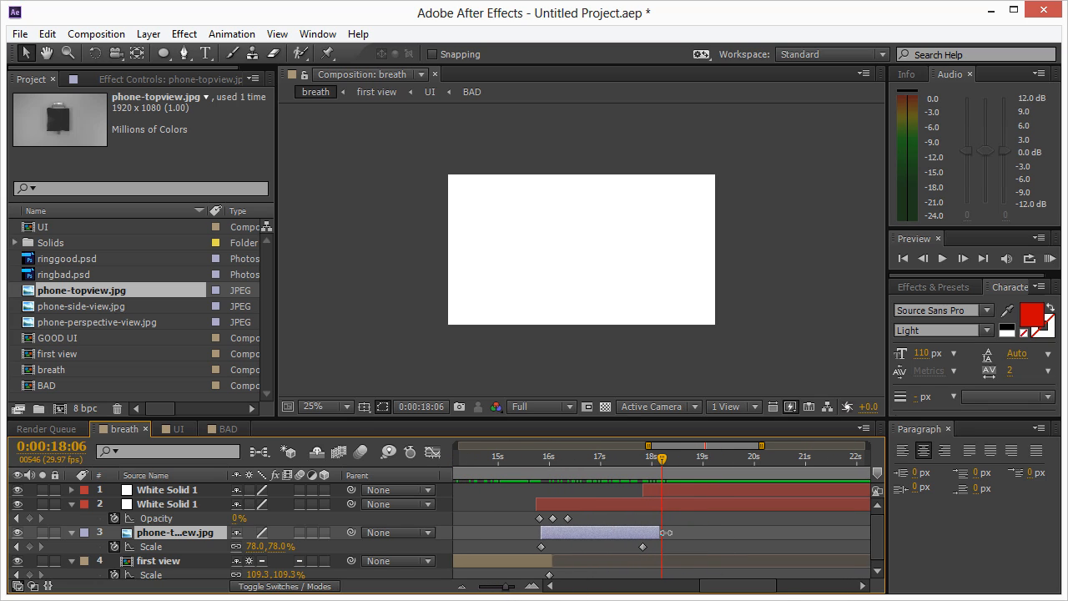
{"action": "left_click_drag", "start_coordinate": [661, 532], "coordinate": [661, 536]}
Add phone-side-view.jpg to the breath composition and scale it down until it slightly overfills the frame
{"action": "mouse_move", "coordinate": [658, 457]}
{"action": "left_mouse_down"}
{"action": "mouse_move", "coordinate": [647, 457]}
{"action": "mouse_move", "coordinate": [676, 456]}
{"action": "left_mouse_up"}
{"action": "left_click", "coordinate": [80, 305]}
{"action": "left_click_drag", "start_coordinate": [71, 304], "coordinate": [574, 249]}
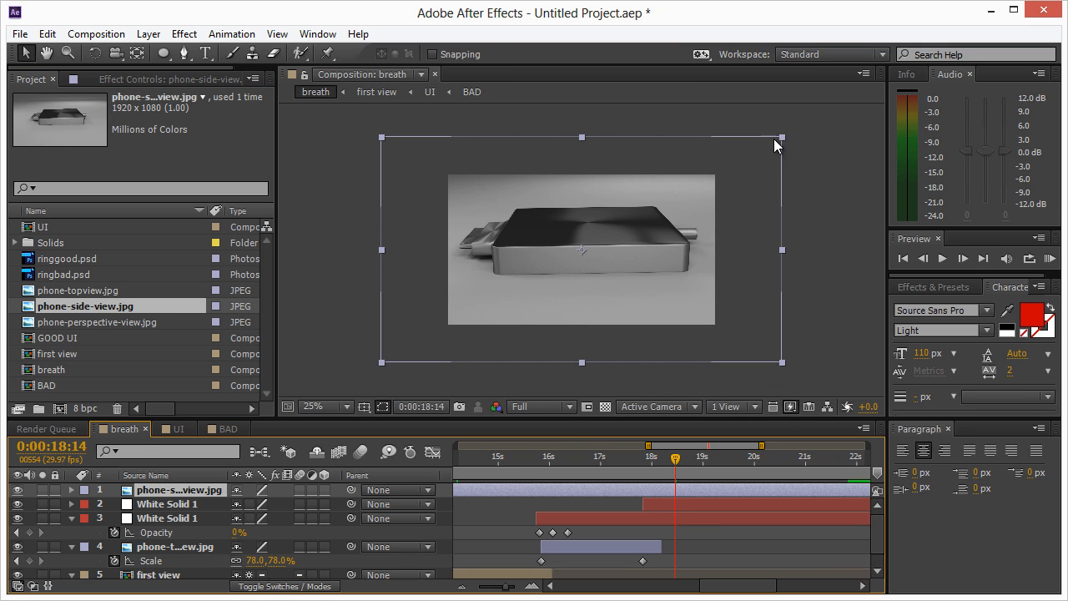
{"action": "left_click_drag", "start_coordinate": [780, 139], "coordinate": [731, 155]}
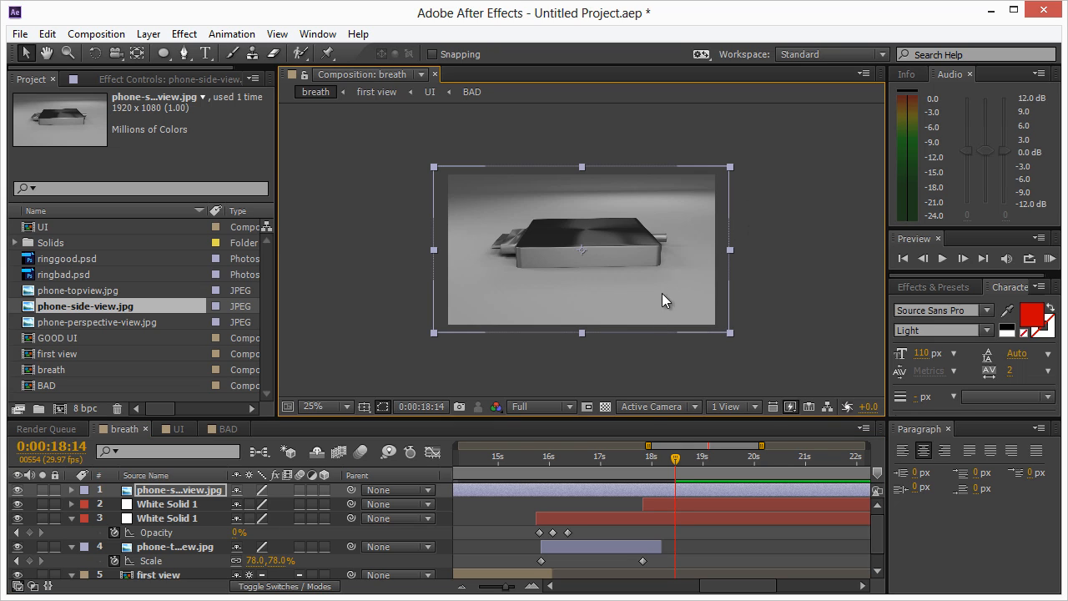
Shorten the phone-side-view layer to run from 0:00:18:08 to about 0:00:24:00
{"action": "left_click", "coordinate": [603, 492]}
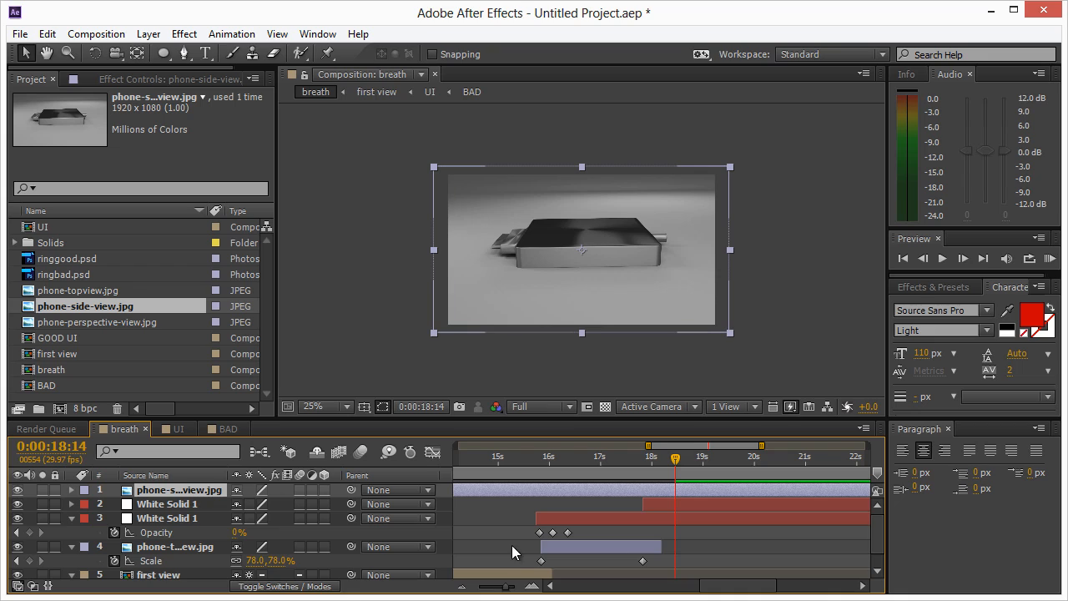
{"action": "left_click_drag", "start_coordinate": [505, 587], "coordinate": [476, 587]}
{"action": "left_click_drag", "start_coordinate": [613, 488], "coordinate": [563, 487]}
{"action": "left_click_drag", "start_coordinate": [461, 488], "coordinate": [561, 487]}
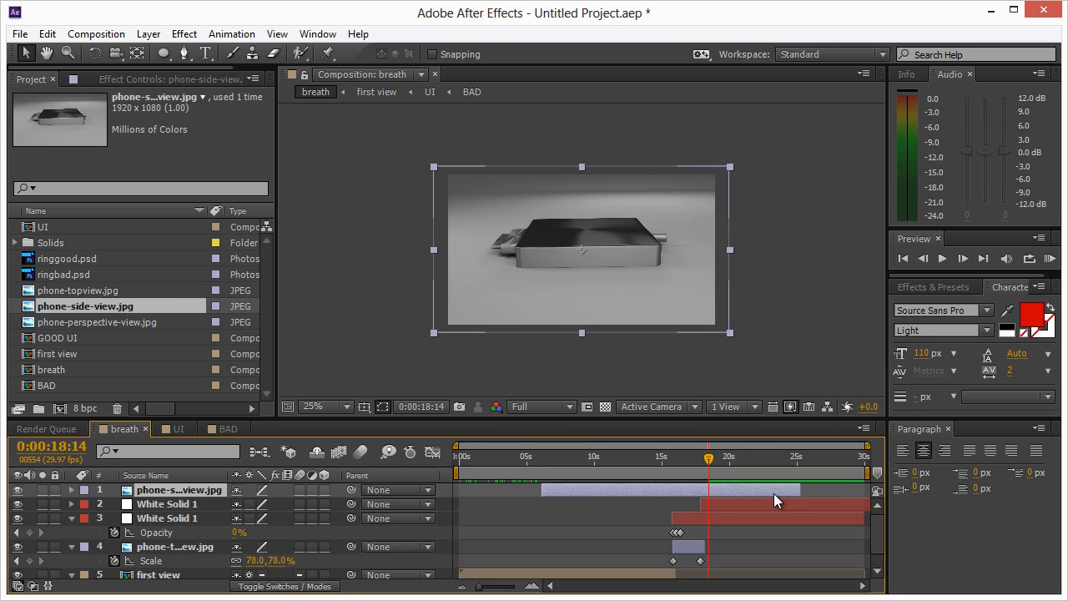
{"action": "left_click_drag", "start_coordinate": [799, 493], "coordinate": [749, 490]}
{"action": "mouse_move", "coordinate": [708, 453]}
{"action": "left_mouse_down"}
{"action": "mouse_move", "coordinate": [695, 453]}
{"action": "mouse_move", "coordinate": [706, 453]}
{"action": "left_mouse_up"}
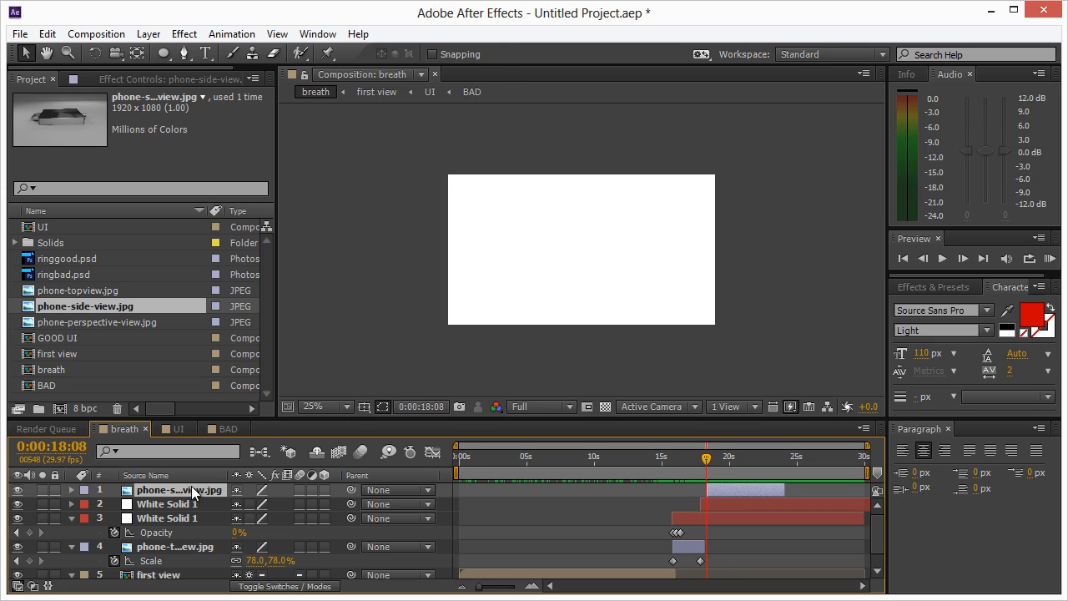
Place the phone-side-view layer beneath the duplicated white solid and shift it slightly earlier to start at 0:00:18:06
{"action": "mouse_move", "coordinate": [189, 504]}
{"action": "left_mouse_down"}
{"action": "mouse_move", "coordinate": [187, 517]}
{"action": "mouse_move", "coordinate": [188, 493]}
{"action": "left_mouse_up"}
{"action": "left_click_drag", "start_coordinate": [708, 456], "coordinate": [706, 455]}
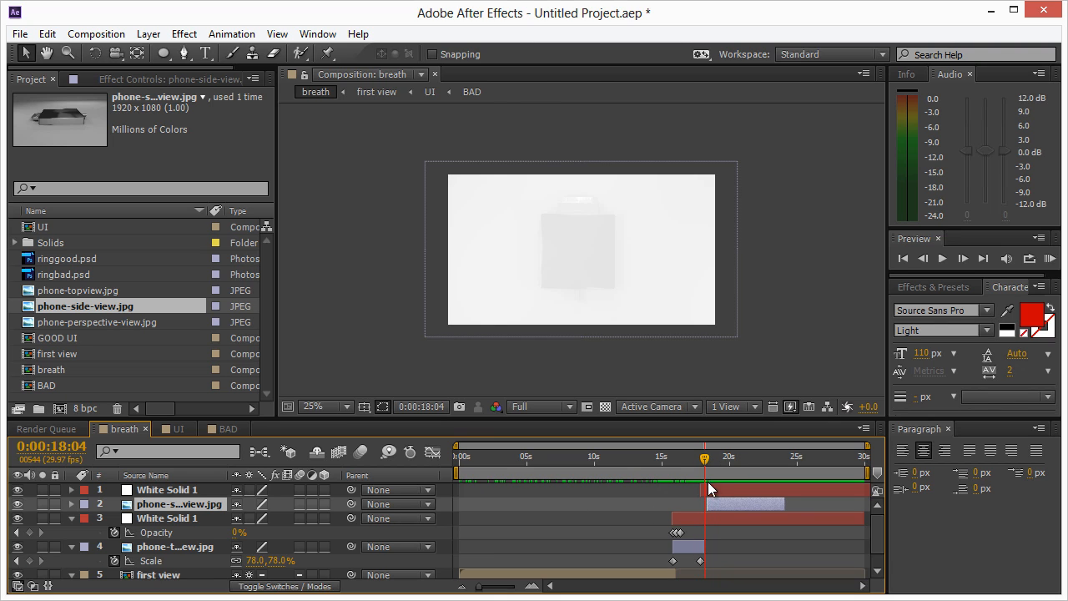
{"action": "left_click_drag", "start_coordinate": [715, 502], "coordinate": [712, 500]}
{"action": "mouse_move", "coordinate": [706, 455]}
{"action": "left_mouse_down"}
{"action": "mouse_move", "coordinate": [715, 459]}
{"action": "mouse_move", "coordinate": [705, 460]}
{"action": "left_mouse_up"}
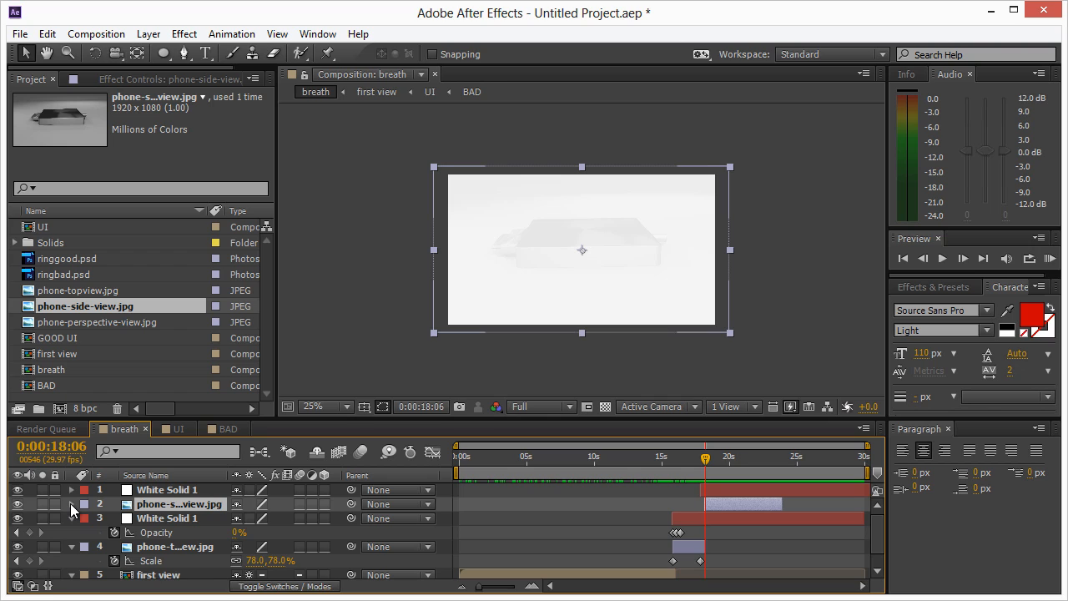
Animate the phone-side-view layer's scale from 73.8% at 0:00:18:06 to a slightly larger value at 0:00:23:17
{"action": "key", "text": "s"}
{"action": "left_click", "coordinate": [115, 518]}
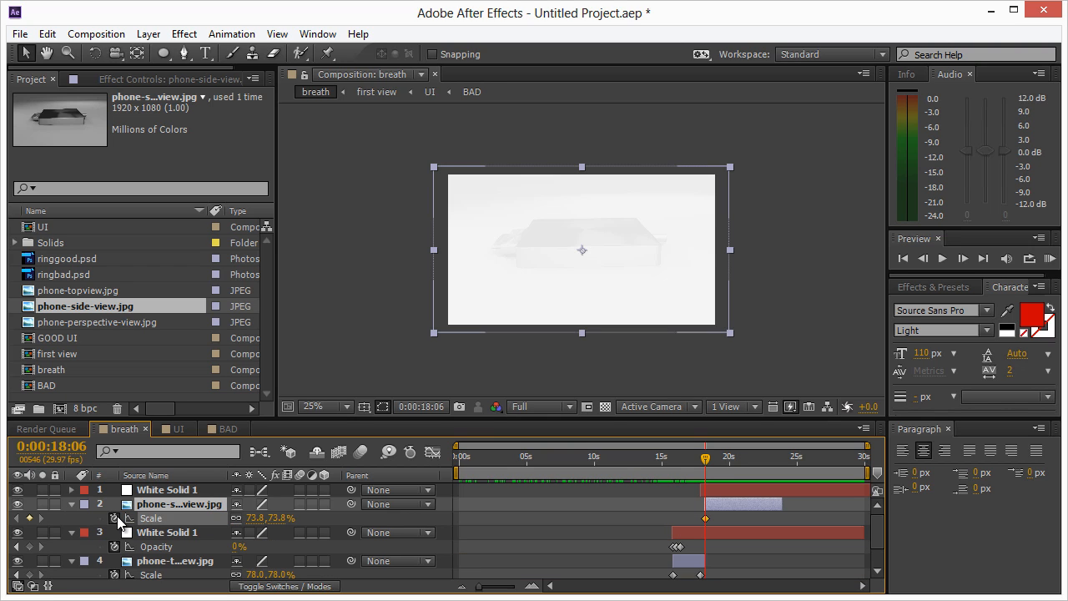
{"action": "left_click_drag", "start_coordinate": [705, 459], "coordinate": [778, 457]}
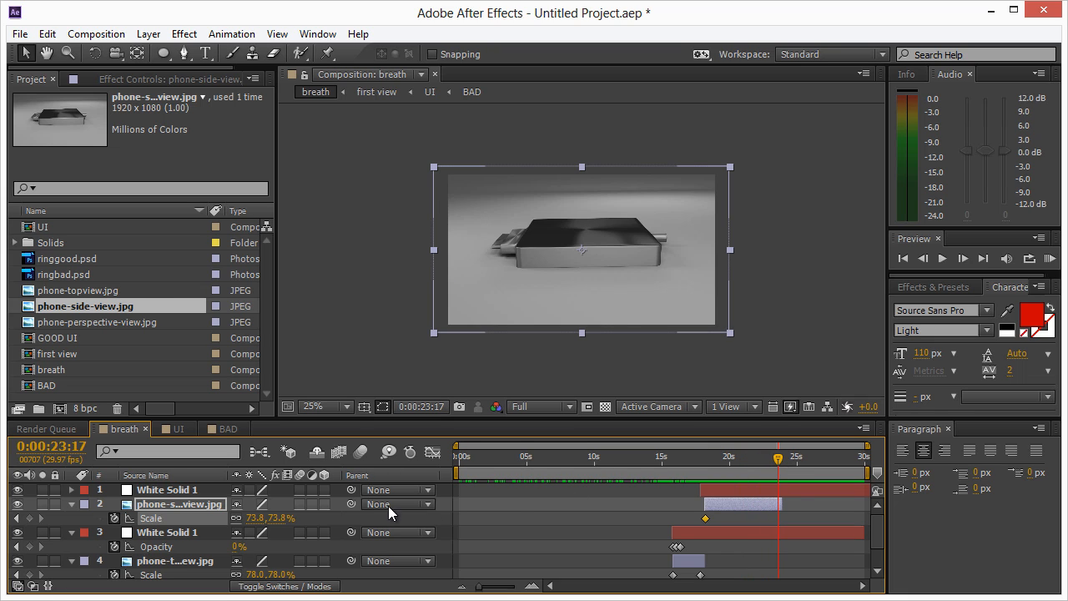
{"action": "left_click_drag", "start_coordinate": [255, 519], "coordinate": [261, 518]}
Enlarge the composition view to 50% magnification and preview the whole animation
{"action": "left_click_drag", "start_coordinate": [777, 457], "coordinate": [553, 462]}
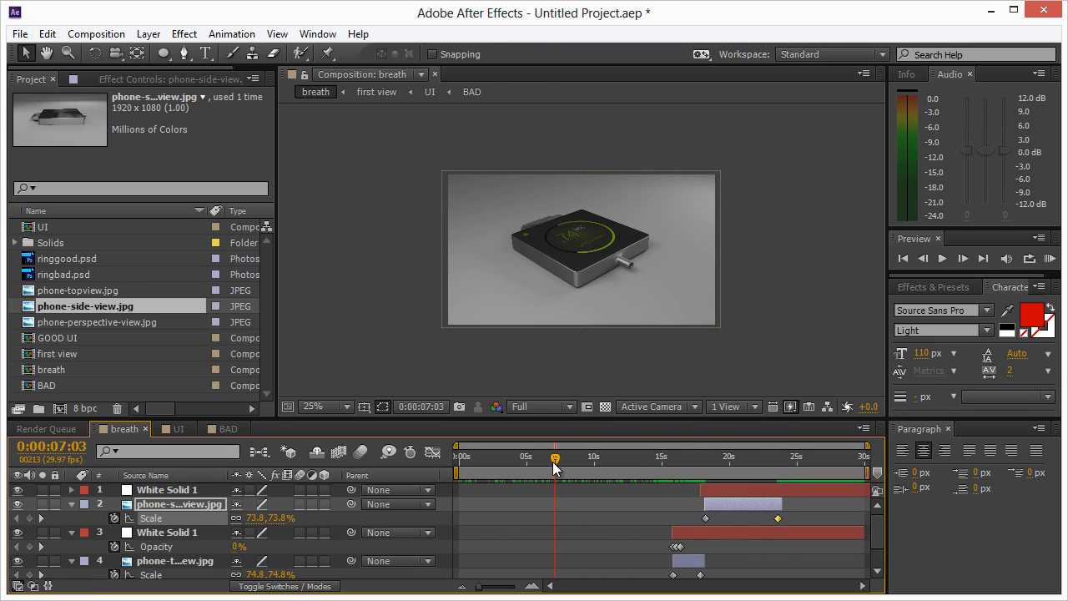
{"action": "left_click", "coordinate": [326, 409]}
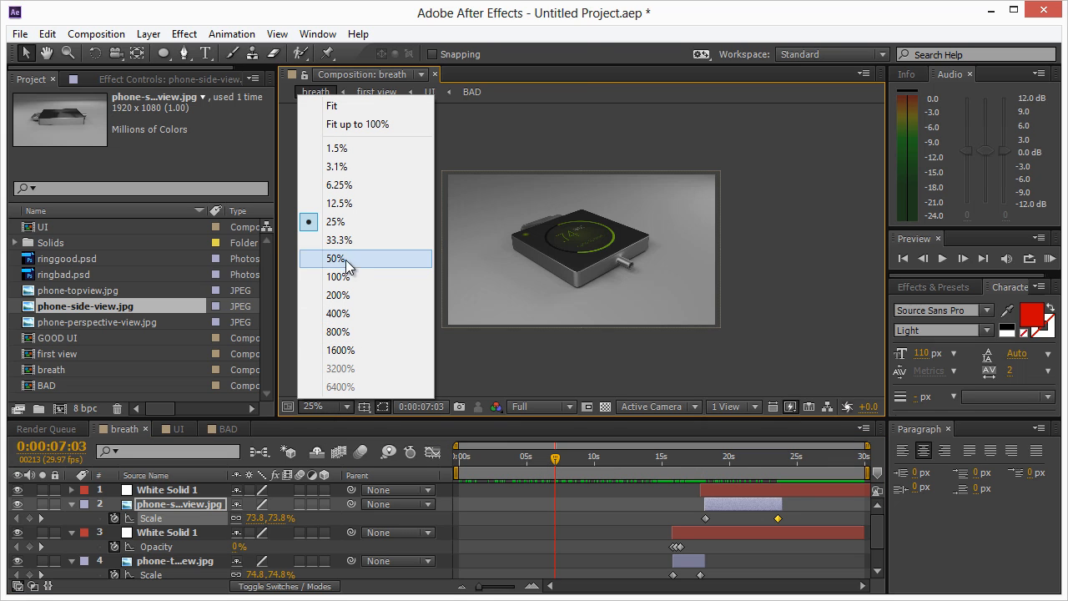
{"action": "left_click", "coordinate": [575, 23]}
{"action": "scroll", "coordinate": [628, 325], "scroll_direction": "up", "scroll_amount": 2}
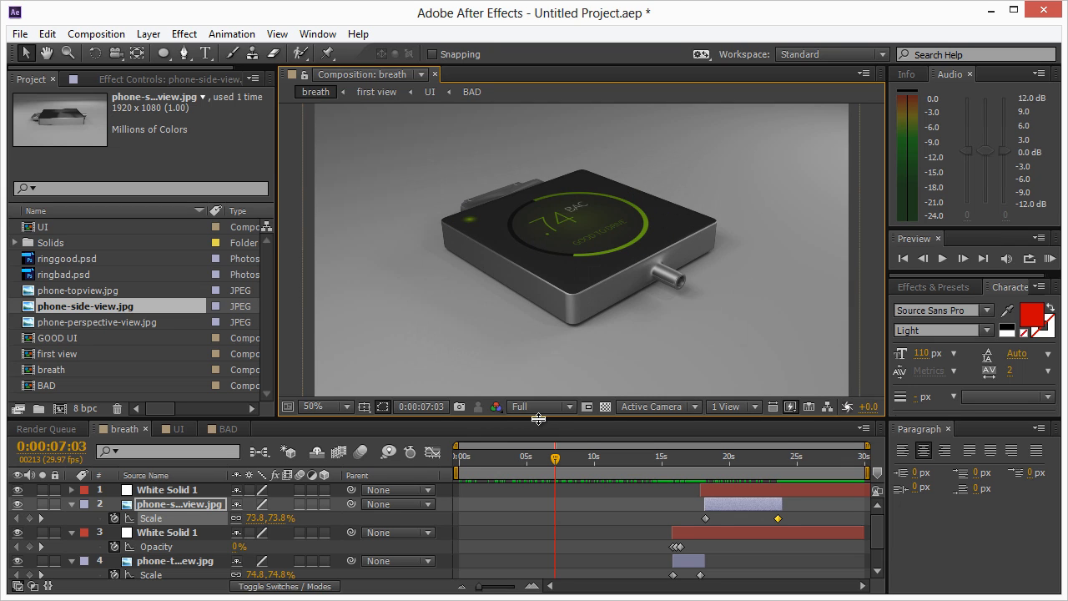
{"action": "left_click_drag", "start_coordinate": [536, 418], "coordinate": [536, 491]}
{"action": "left_click_drag", "start_coordinate": [281, 267], "coordinate": [150, 268]}
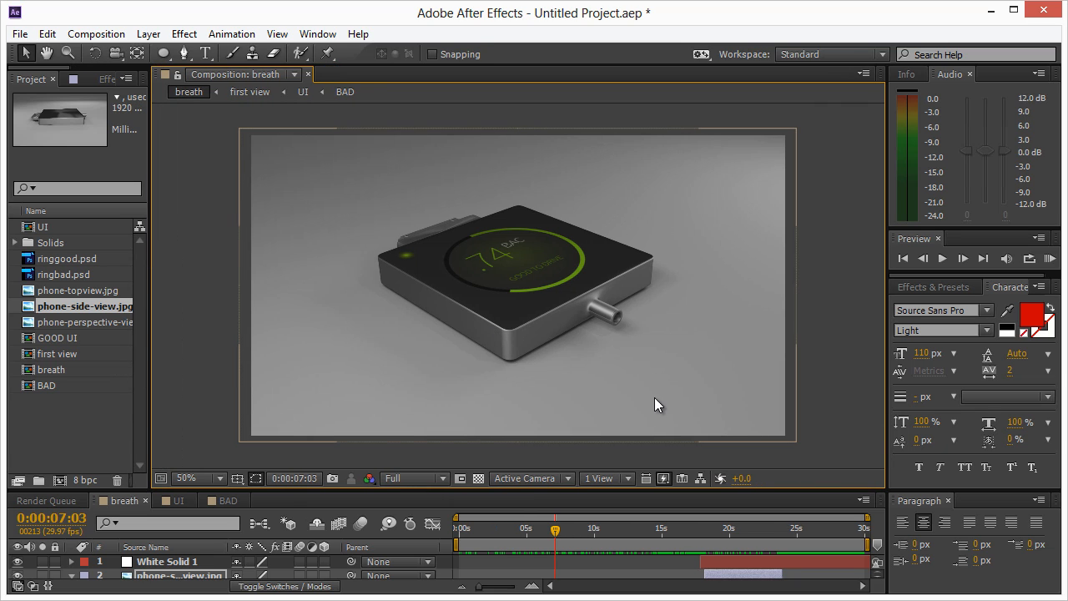
{"action": "key", "text": "KP_0"}
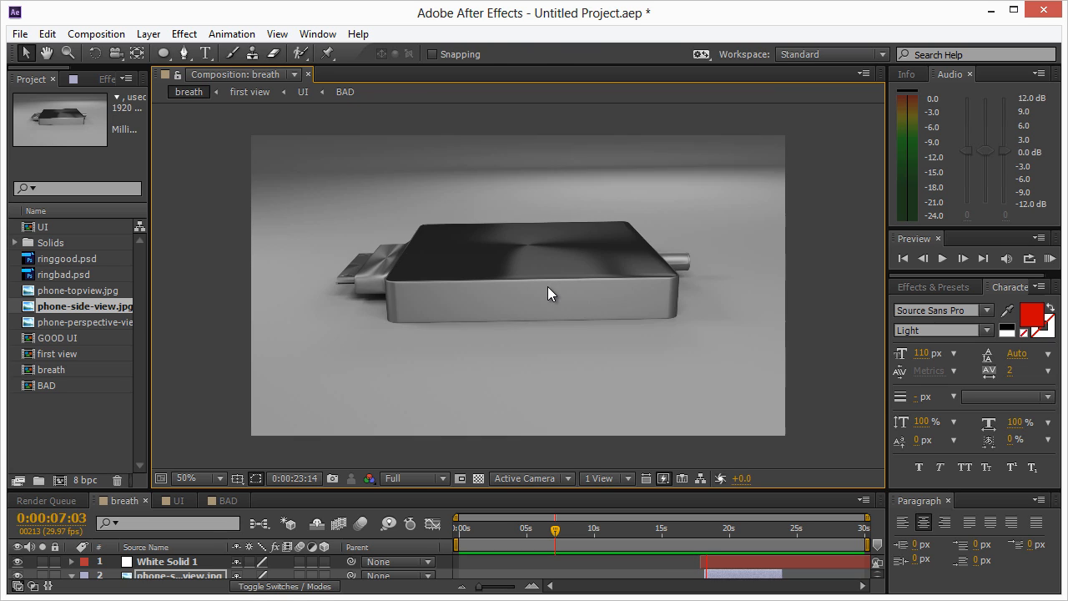
{"action": "key", "text": "space"}
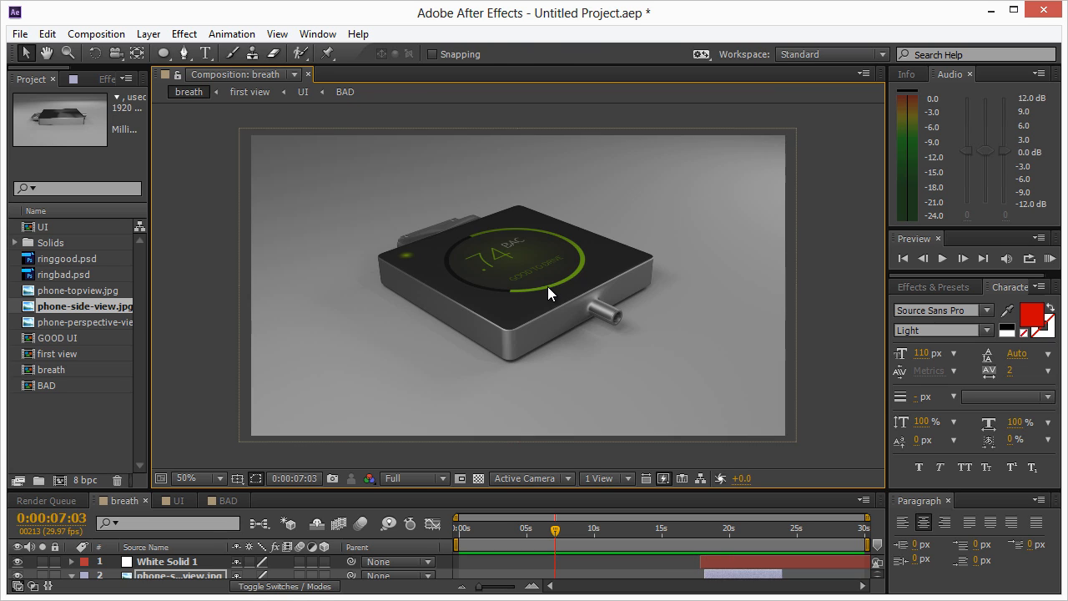
Move the phone-side-view layer later to start just before 0:00:21:00, and extend phone-topview and its closing scale keyframe to meet it
{"action": "left_click_drag", "start_coordinate": [492, 489], "coordinate": [491, 397]}
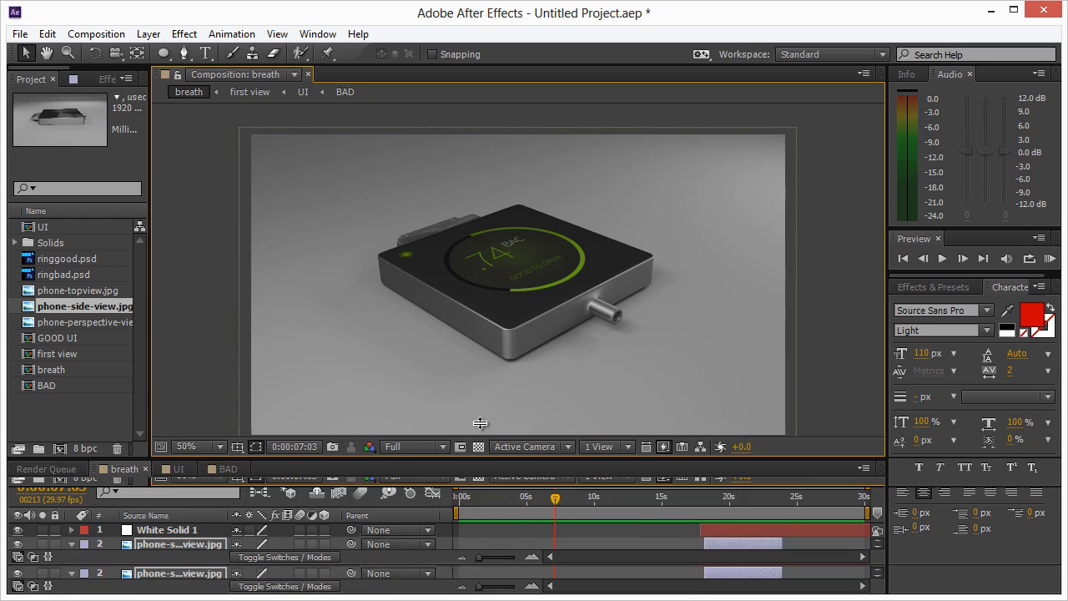
{"action": "key", "text": "u"}
{"action": "scroll", "coordinate": [721, 509], "scroll_direction": "down", "scroll_amount": 1}
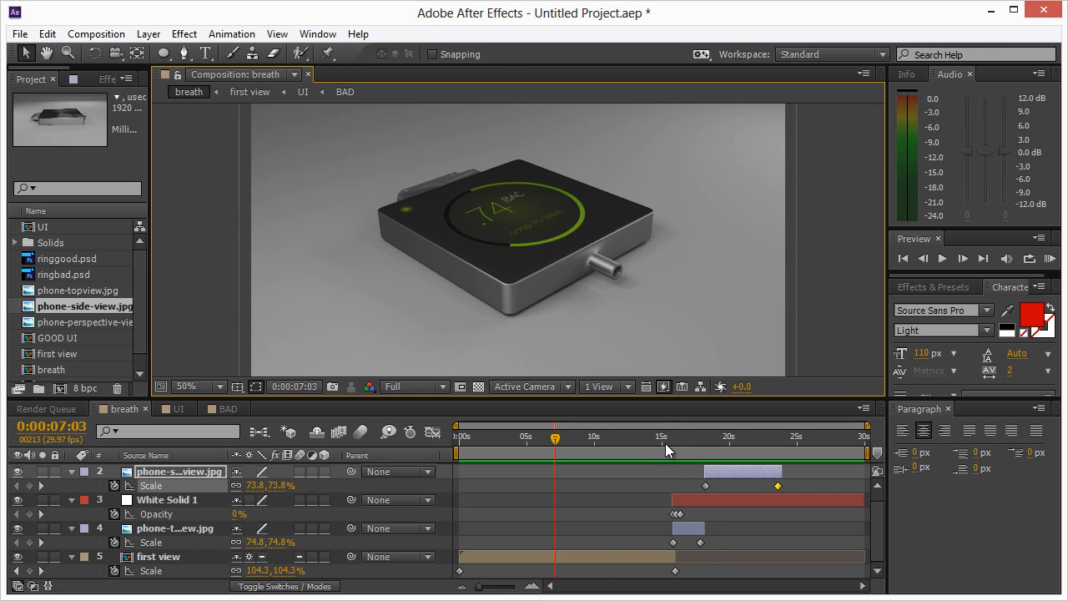
{"action": "left_click_drag", "start_coordinate": [666, 451], "coordinate": [759, 471]}
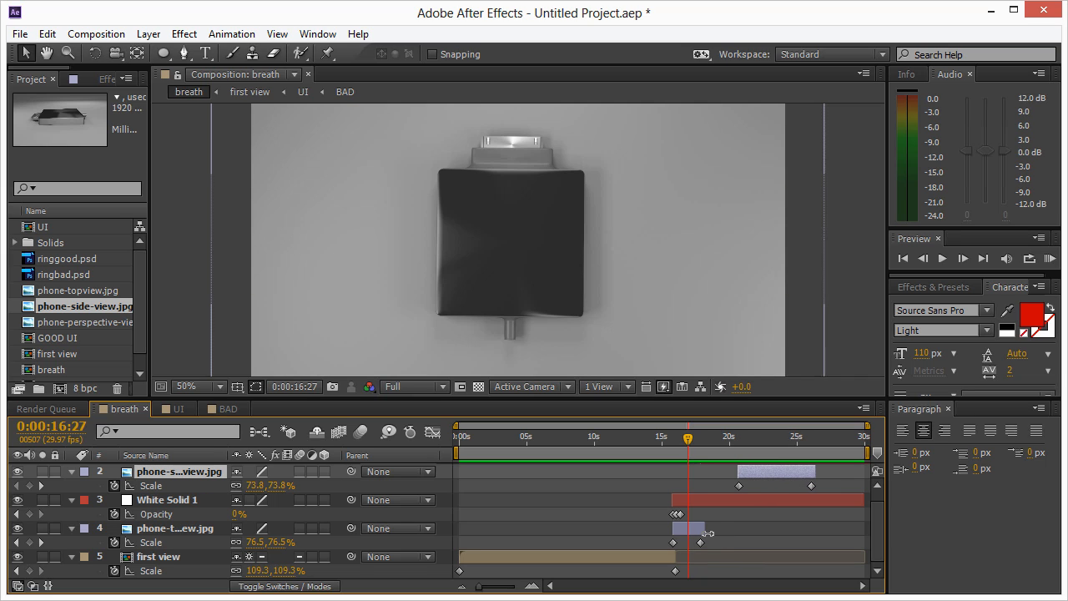
{"action": "left_click_drag", "start_coordinate": [706, 533], "coordinate": [738, 543]}
Shift the duplicated white solid to start just after 0:00:20:00 and nudge the phone-topview layer to start just after 0:00:16:00
{"action": "left_click_drag", "start_coordinate": [692, 436], "coordinate": [745, 466]}
{"action": "scroll", "coordinate": [715, 501], "scroll_direction": "up", "scroll_amount": 1}
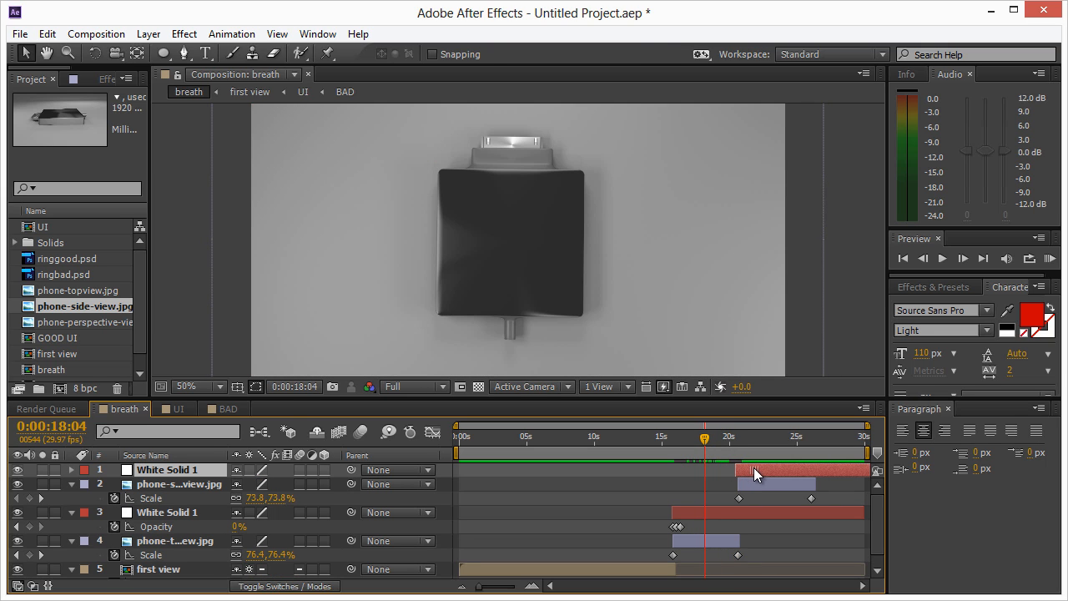
{"action": "left_click_drag", "start_coordinate": [731, 440], "coordinate": [674, 434]}
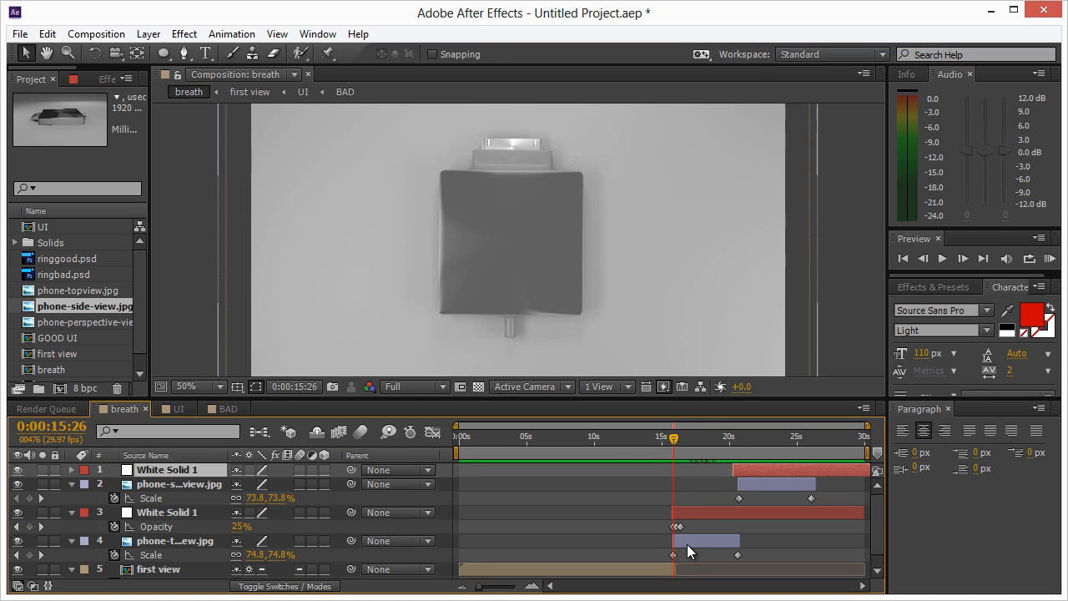
{"action": "left_click_drag", "start_coordinate": [686, 545], "coordinate": [690, 544]}
{"action": "mouse_move", "coordinate": [667, 435]}
{"action": "left_mouse_down"}
{"action": "mouse_move", "coordinate": [681, 435]}
{"action": "mouse_move", "coordinate": [662, 435]}
{"action": "left_mouse_up"}
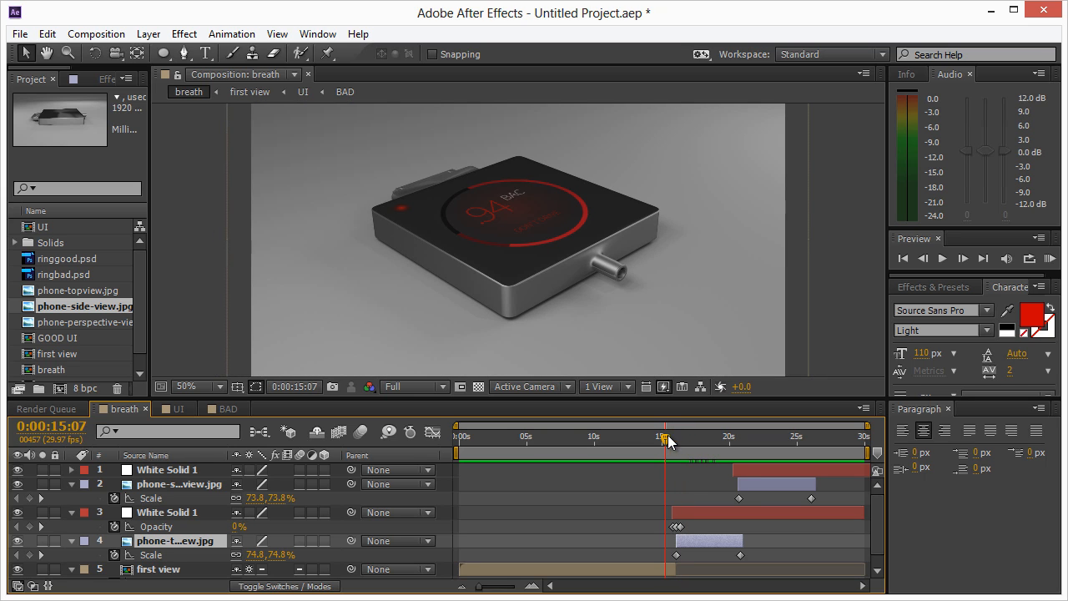
Preview the retimed shots and white flash transitions in a larger composition view
{"action": "left_click_drag", "start_coordinate": [261, 398], "coordinate": [250, 477]}
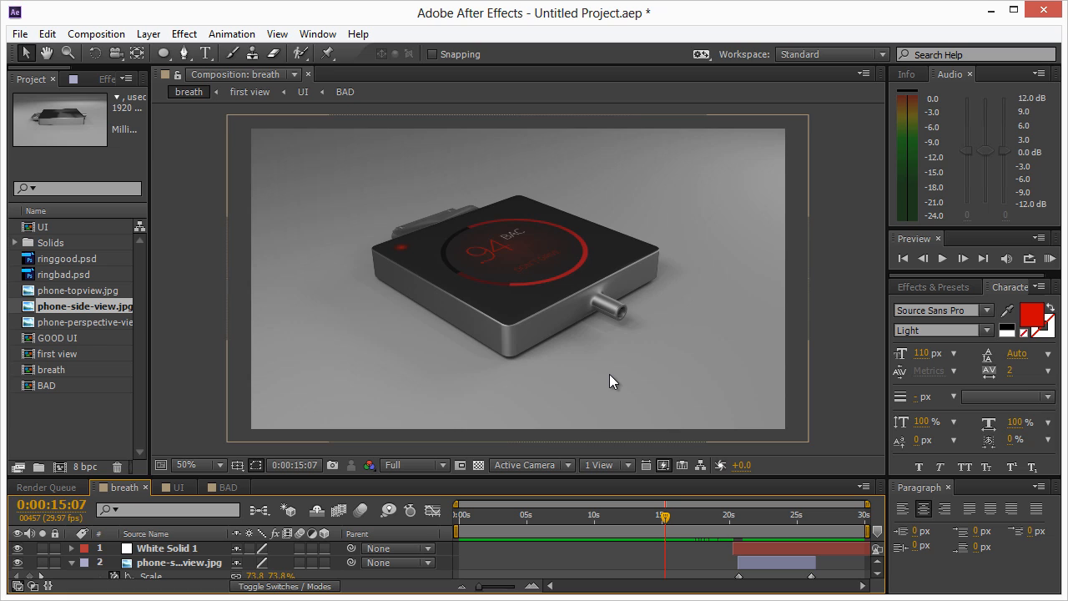
{"action": "key", "text": "space"}
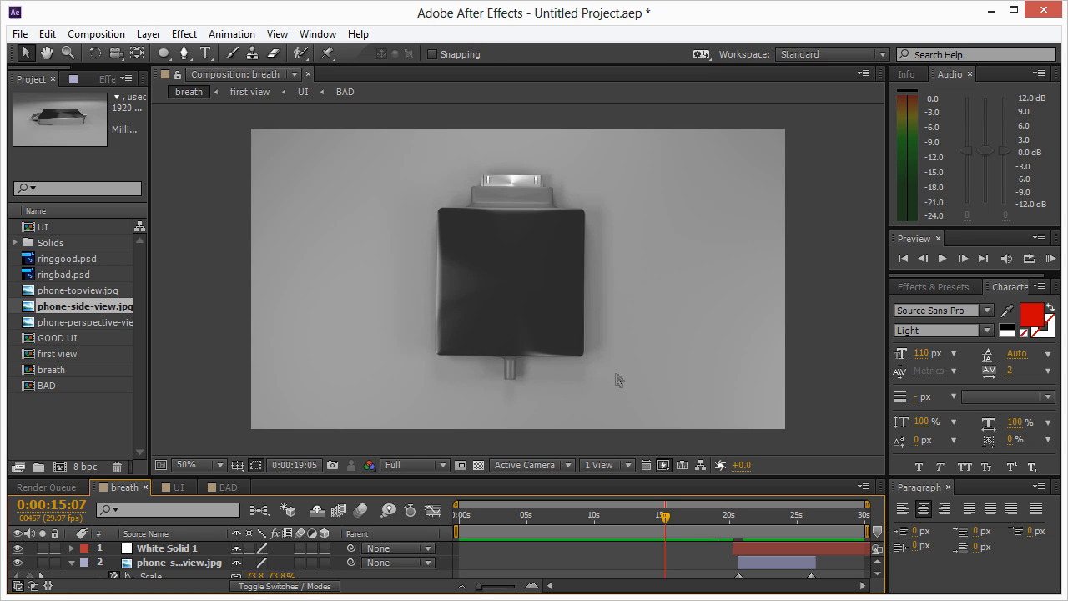
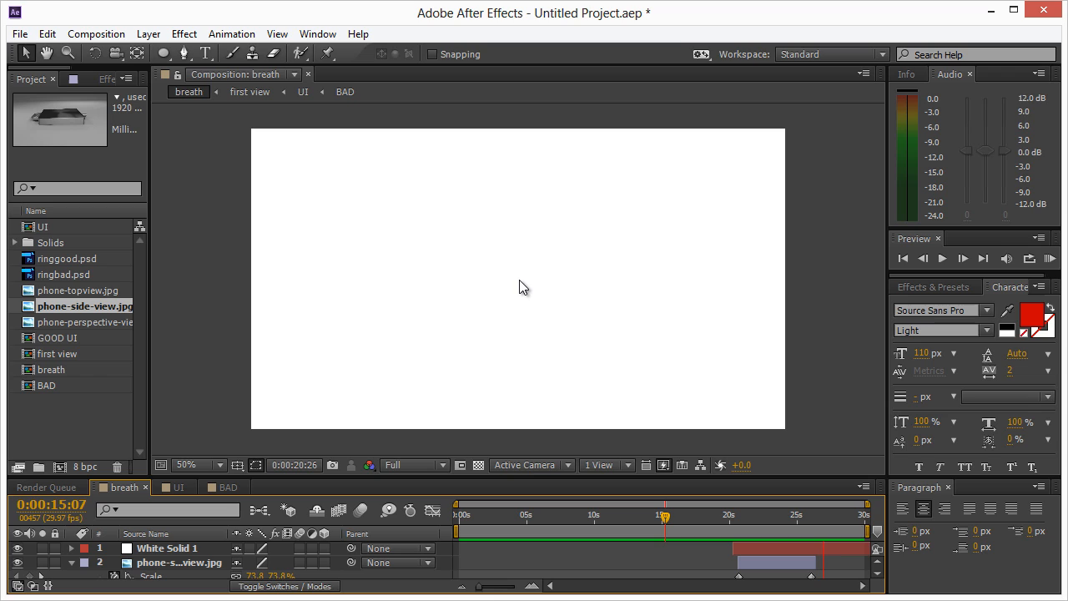
{"action": "key", "text": "space"}
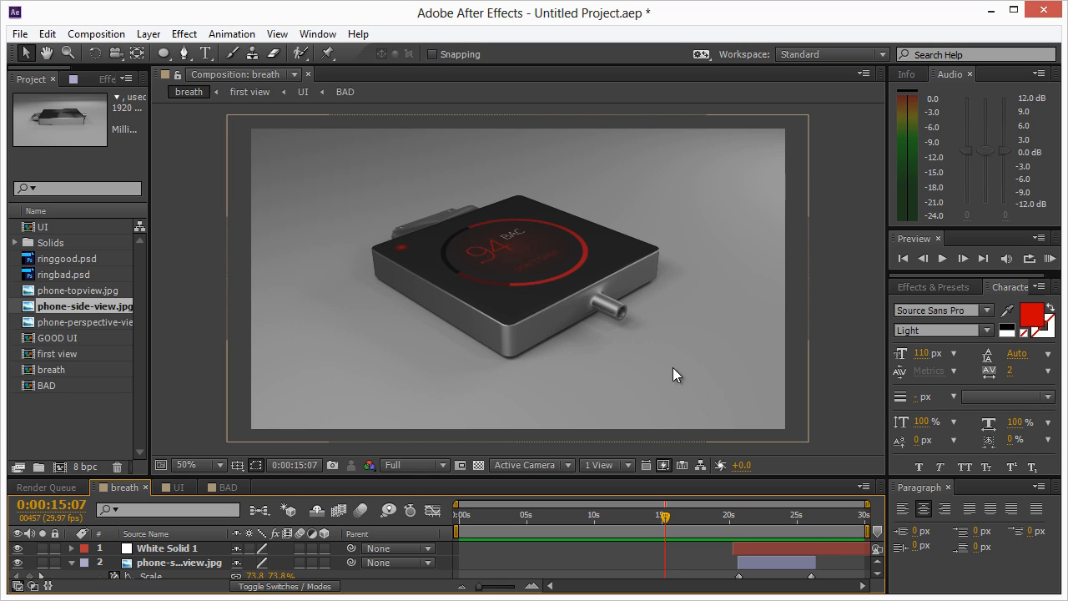
Import Bitbasic_-_09_-_Please_Mind_the_Dubstep.mp3 and add it as the topmost layer of the breath composition
{"action": "left_click", "coordinate": [77, 425]}
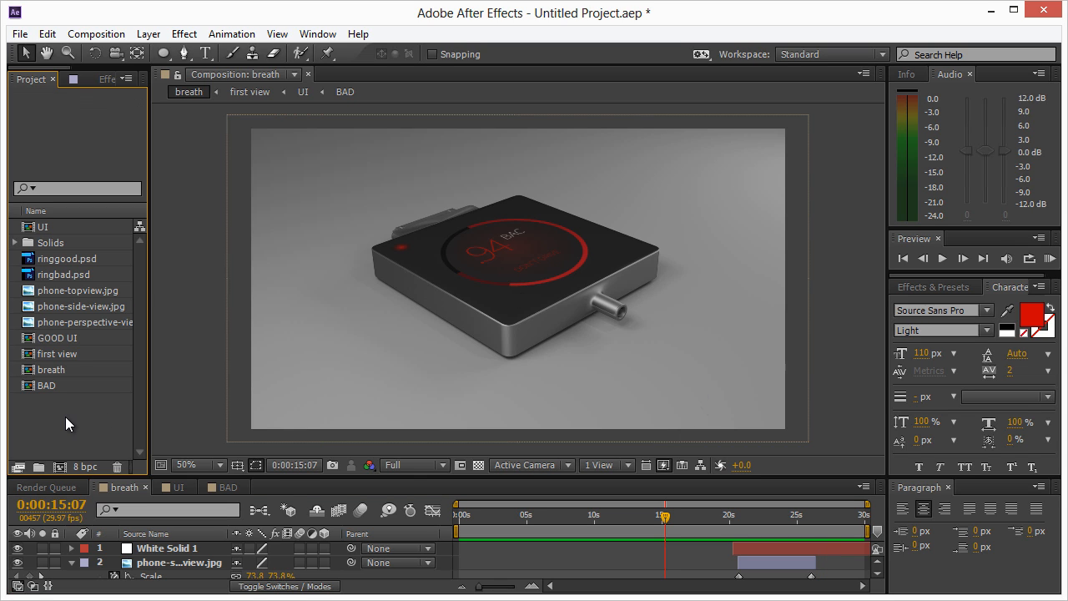
{"action": "right_click", "coordinate": [65, 417]}
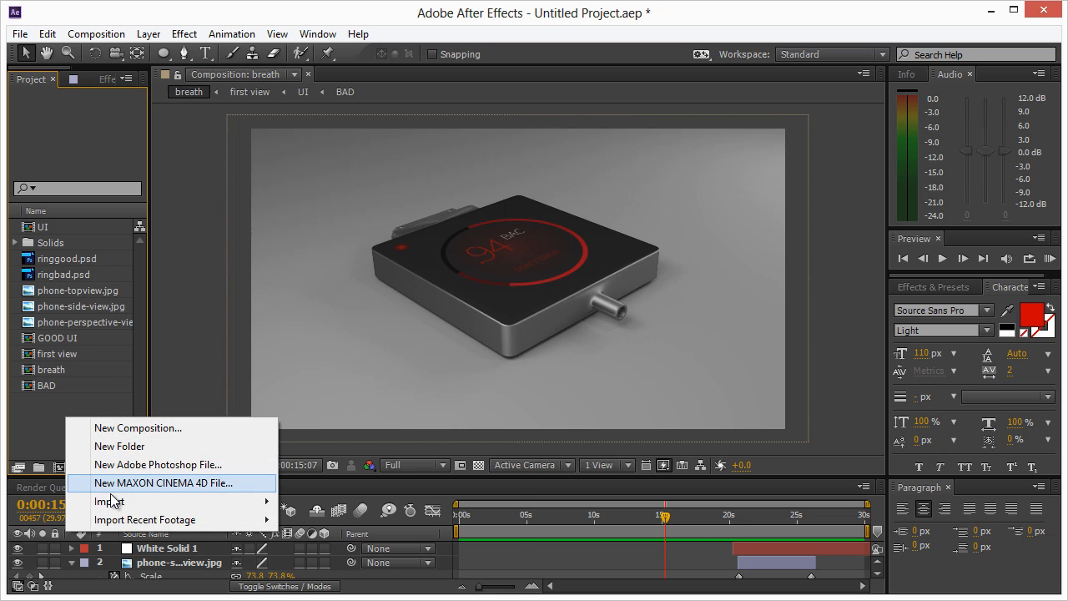
{"action": "mouse_move", "coordinate": [112, 500]}
{"action": "left_click", "coordinate": [312, 500]}
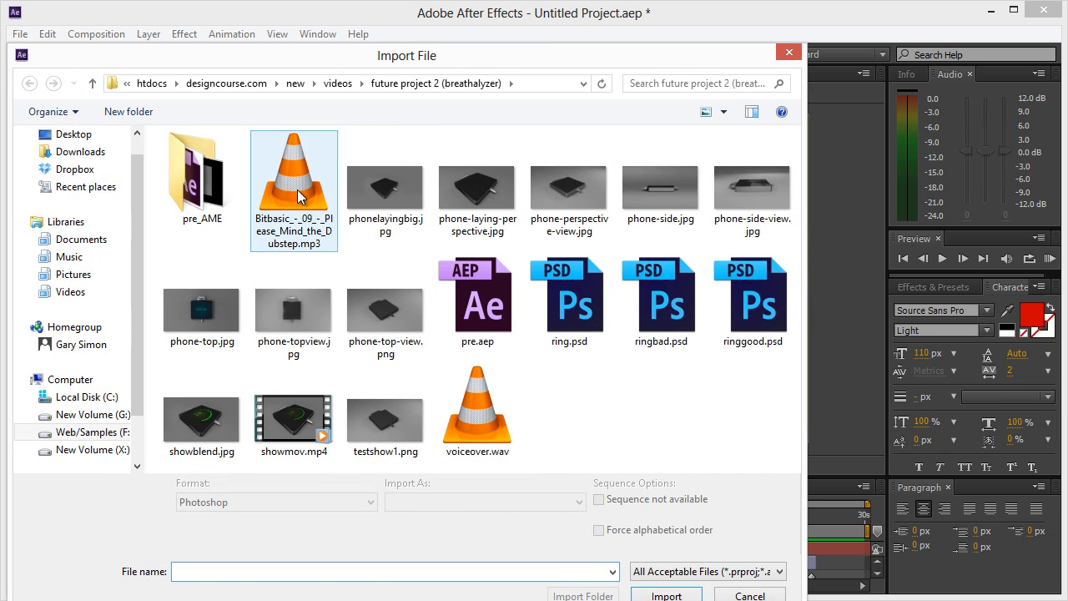
{"action": "double_click", "coordinate": [296, 192]}
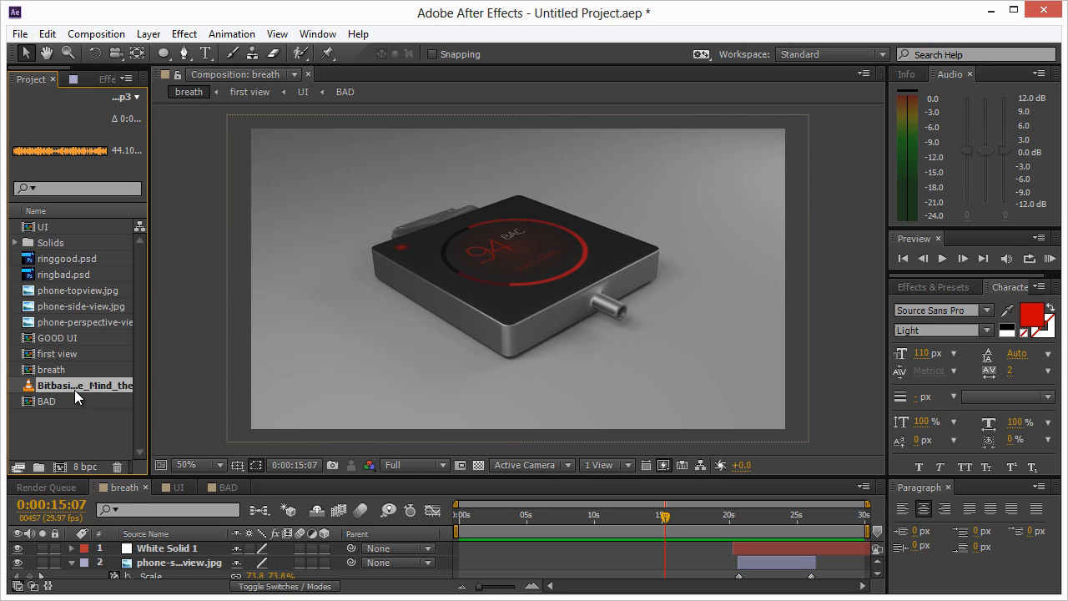
{"action": "left_click_drag", "start_coordinate": [74, 390], "coordinate": [435, 351]}
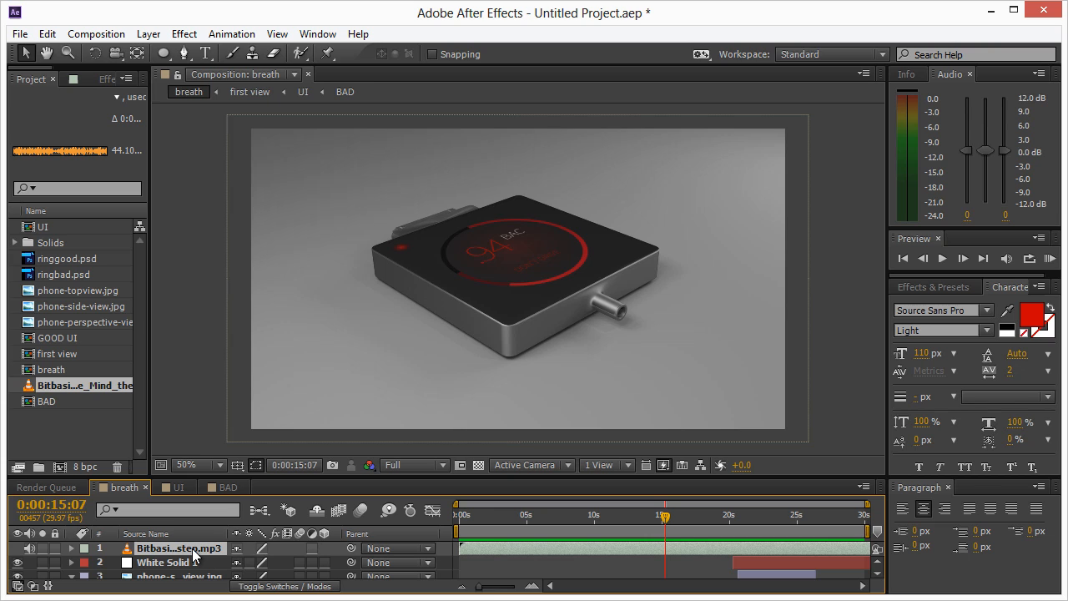
Lower the music layer's audio levels to -8 dB
{"action": "left_click", "coordinate": [72, 548]}
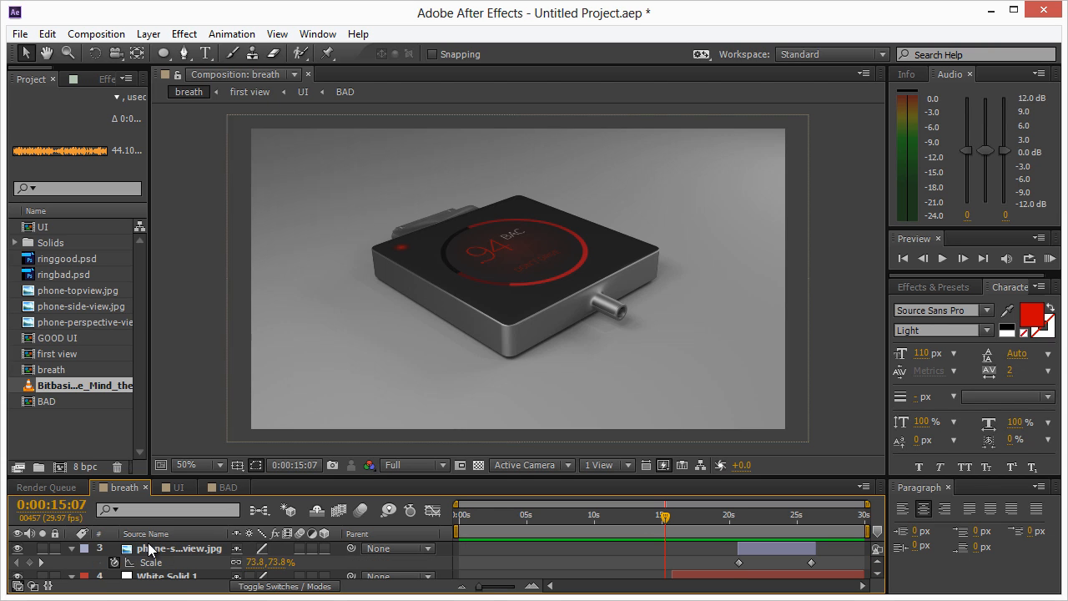
{"action": "left_click_drag", "start_coordinate": [180, 478], "coordinate": [180, 373]}
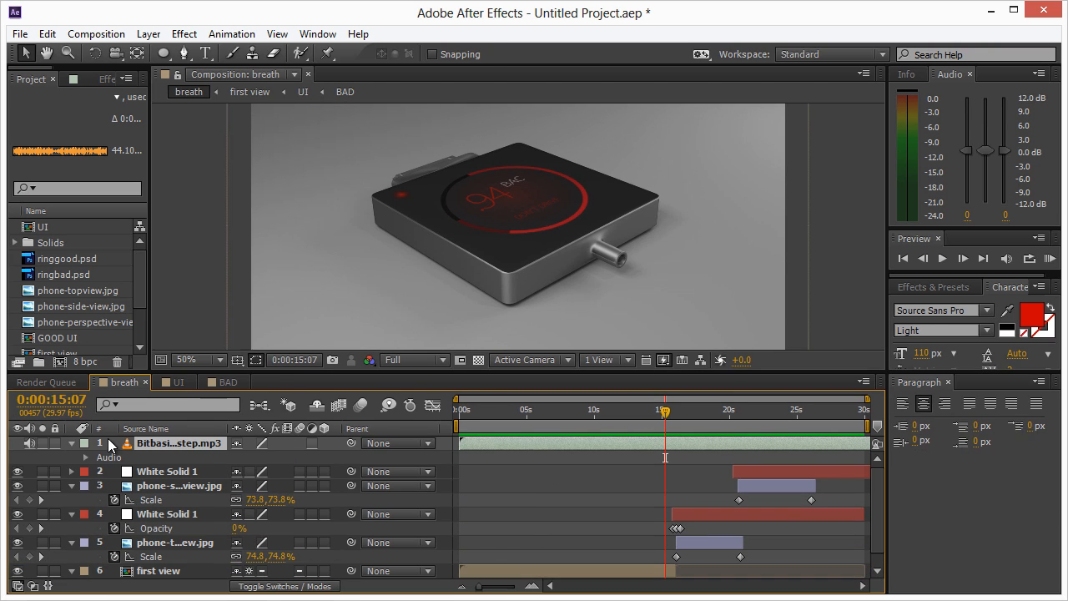
{"action": "left_click", "coordinate": [86, 458]}
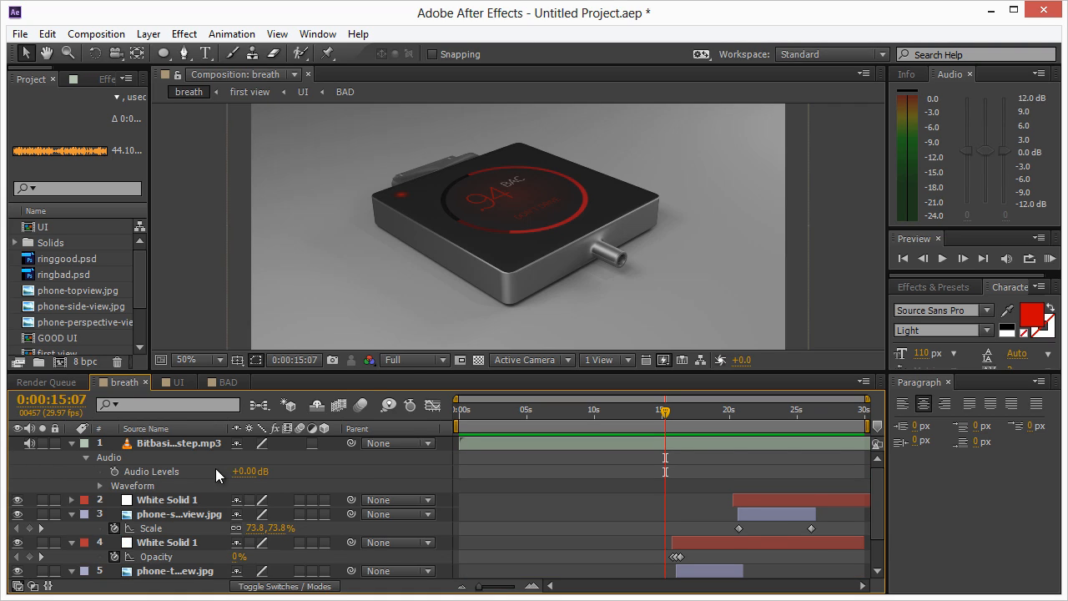
{"action": "left_click", "coordinate": [243, 470]}
{"action": "type", "text": "-8"}
{"action": "key", "text": "Return"}
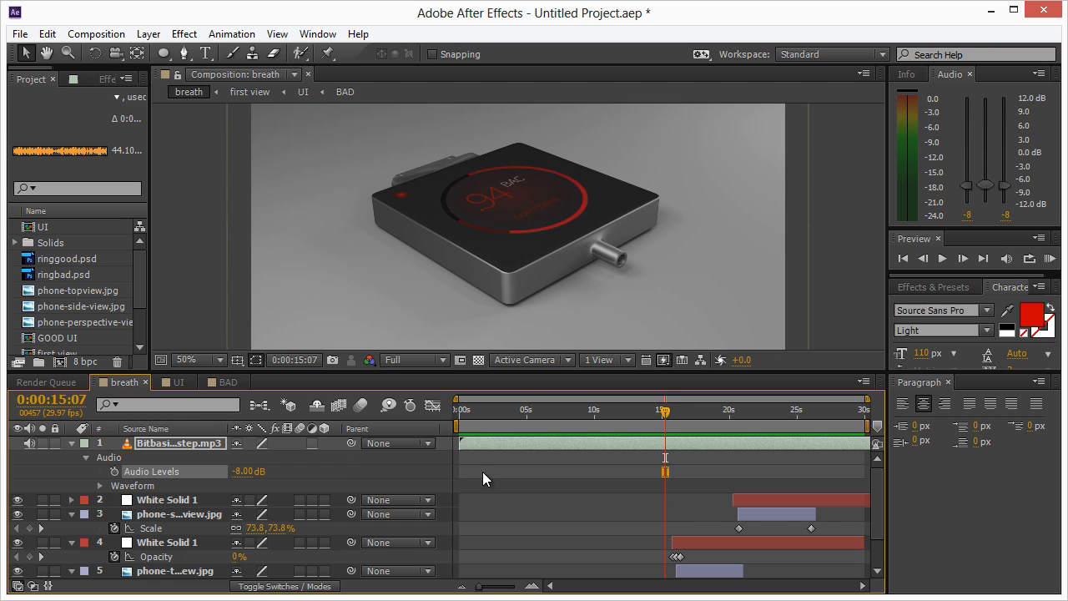
Preview the breath composition with the music in a larger view
{"action": "left_click_drag", "start_coordinate": [390, 371], "coordinate": [389, 480]}
{"action": "key", "text": "KP_0"}
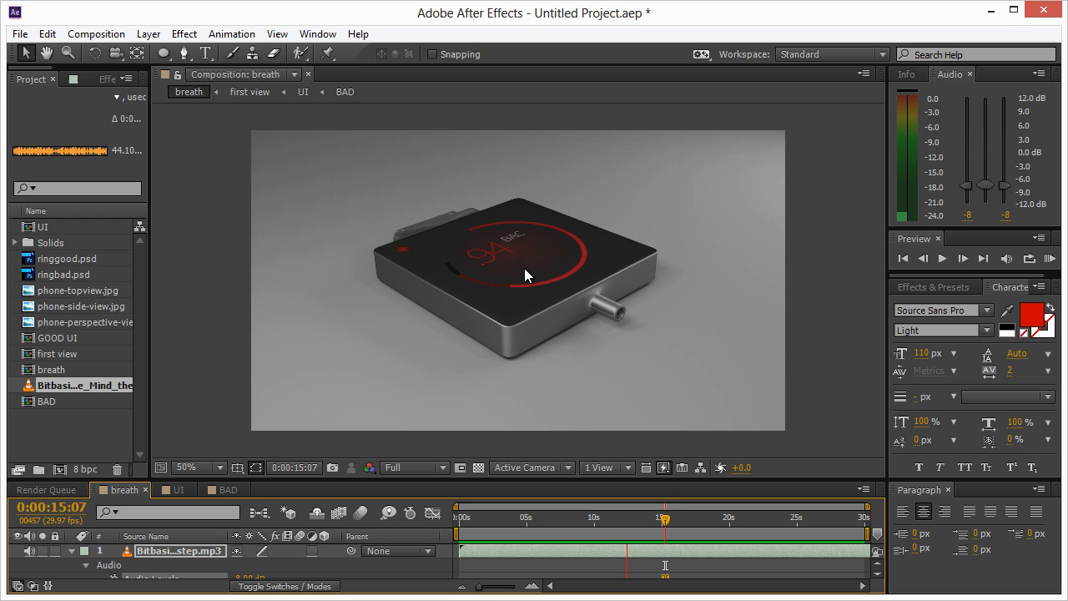
{"action": "key", "text": "space"}
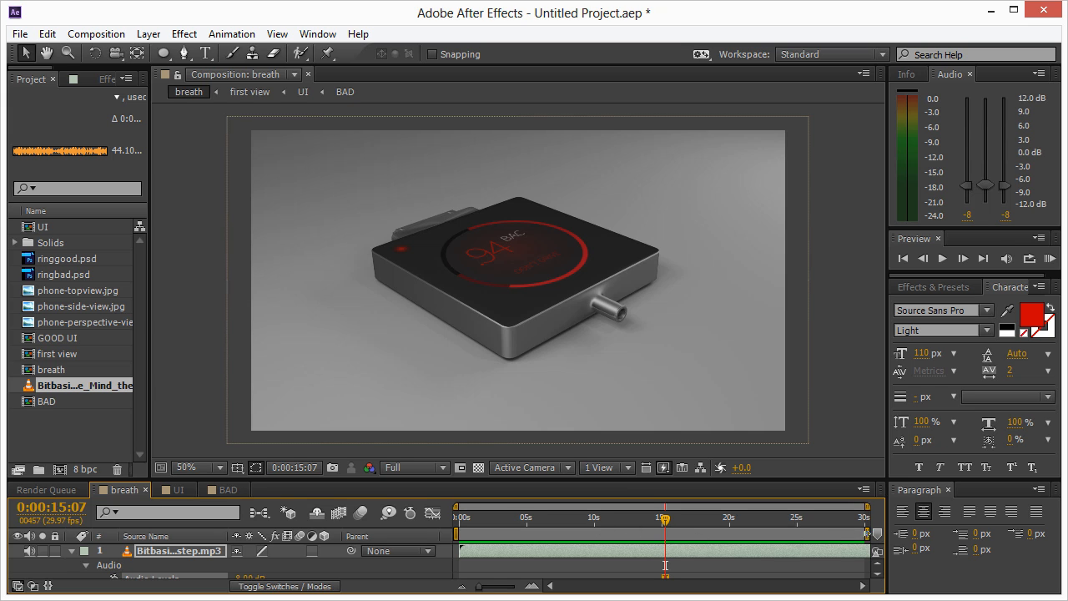
Shorten the work area to end at about 0:00:25:00 and move the current time to 0:00:23:10
{"action": "left_click_drag", "start_coordinate": [867, 533], "coordinate": [796, 534]}
{"action": "left_click", "coordinate": [662, 518]}
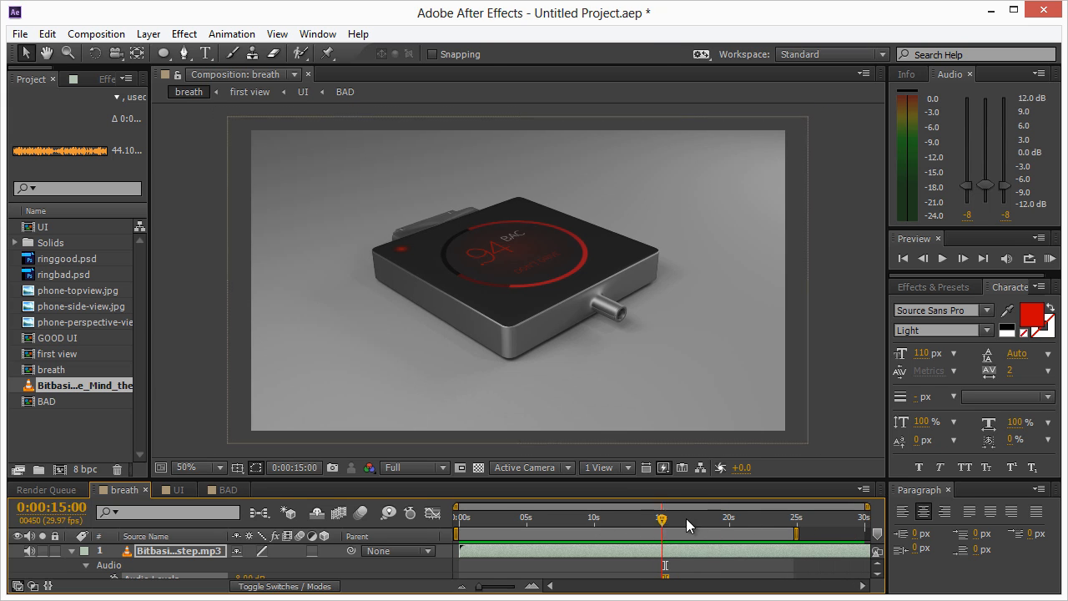
{"action": "left_click_drag", "start_coordinate": [687, 518], "coordinate": [776, 522]}
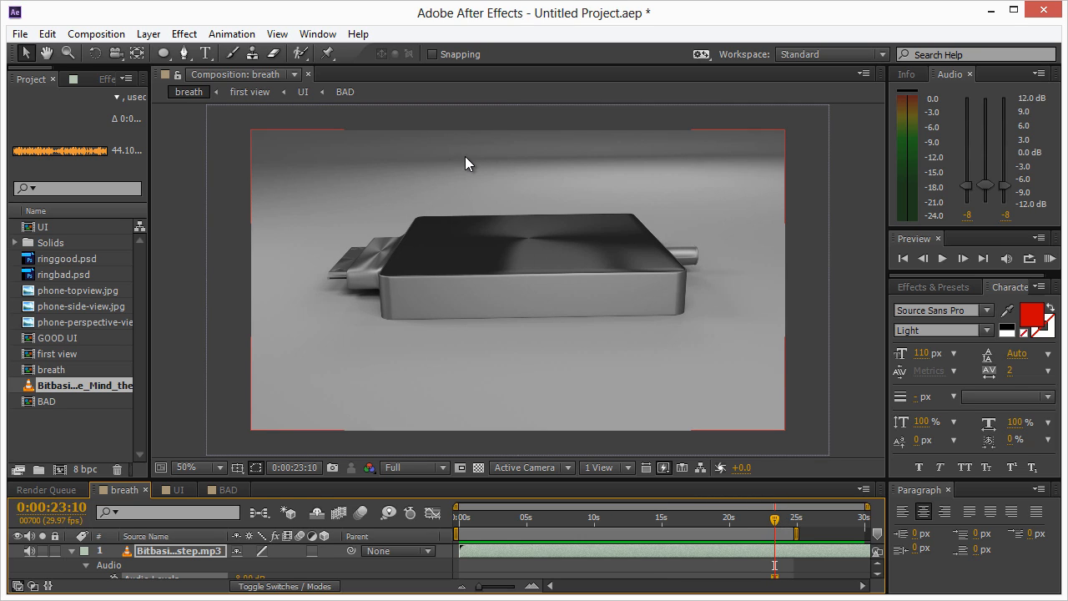
{"action": "left_click", "coordinate": [446, 372]}
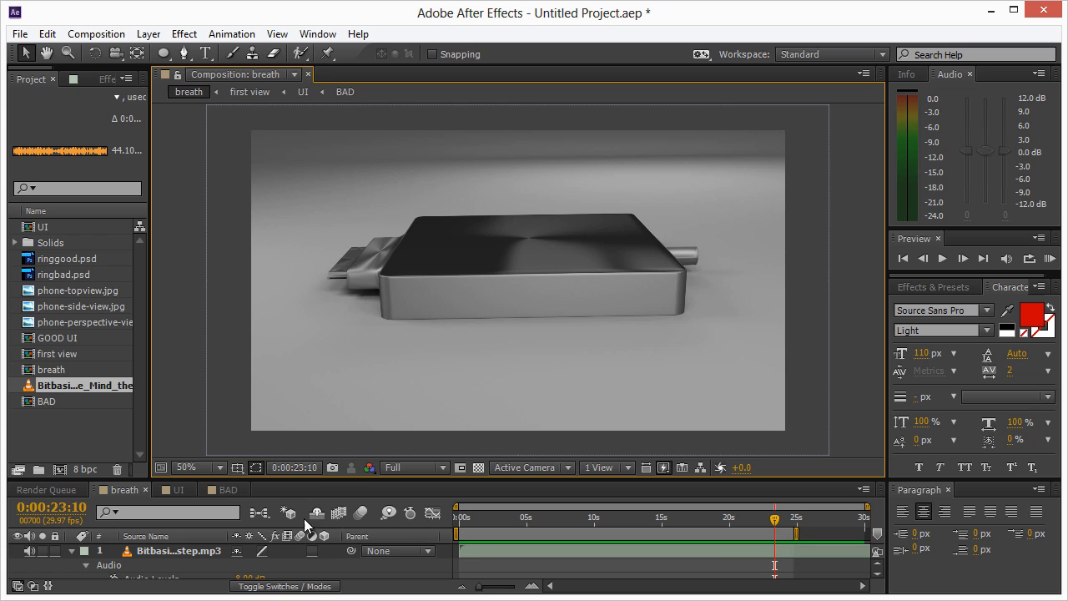
{"action": "left_click_drag", "start_coordinate": [305, 479], "coordinate": [308, 390]}
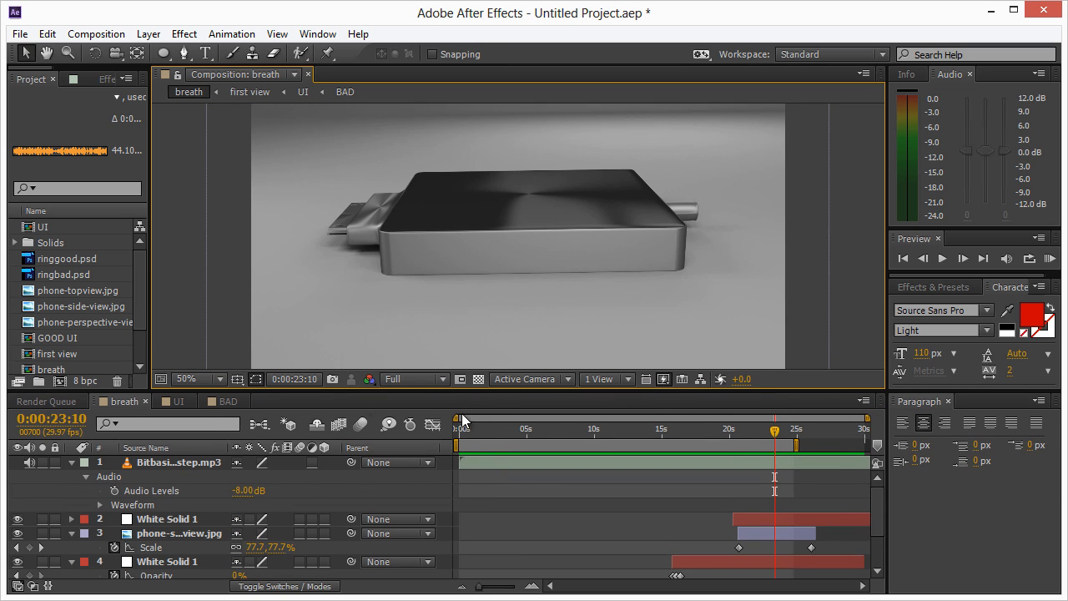
Extend the work area to end just before the 30-second mark and move the current time to 0:00:23:29
{"action": "mouse_move", "coordinate": [789, 438]}
{"action": "left_mouse_down"}
{"action": "mouse_move", "coordinate": [688, 439]}
{"action": "mouse_move", "coordinate": [858, 447]}
{"action": "mouse_move", "coordinate": [786, 431]}
{"action": "mouse_move", "coordinate": [829, 433]}
{"action": "mouse_move", "coordinate": [783, 434]}
{"action": "left_mouse_up"}
{"action": "scroll", "coordinate": [840, 254], "scroll_direction": "up", "scroll_amount": 1}
{"action": "scroll", "coordinate": [840, 254], "scroll_direction": "down", "scroll_amount": 1}
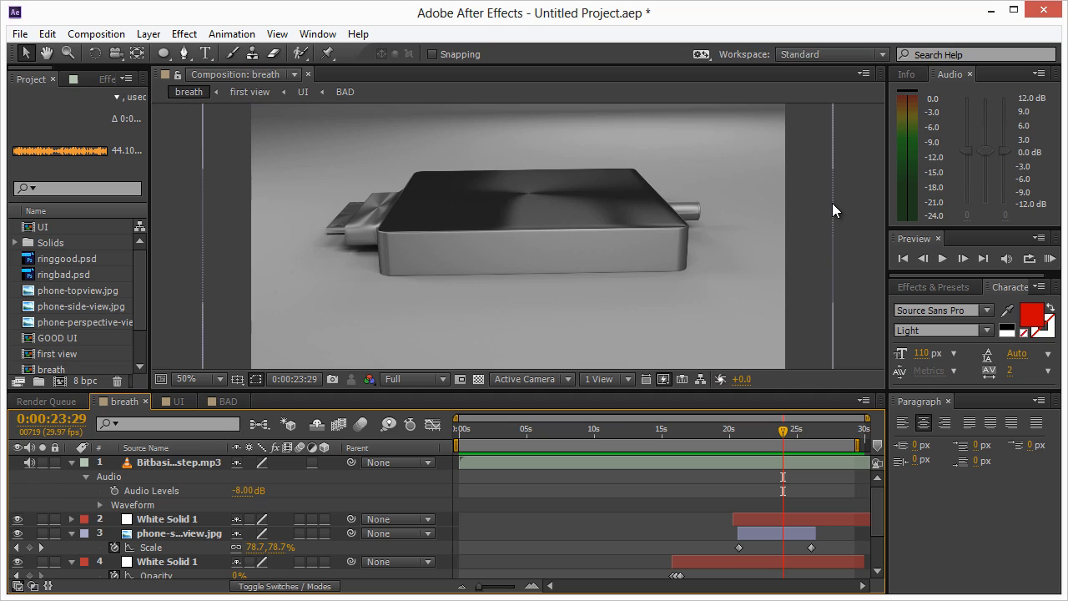
{"action": "key", "text": "h"}
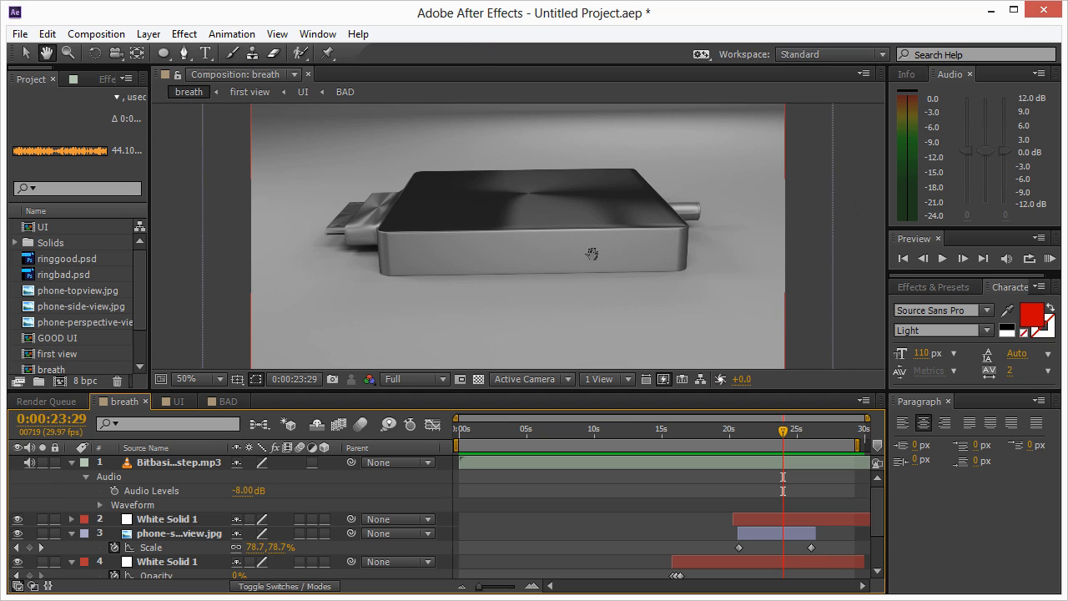
{"action": "mouse_move", "coordinate": [592, 254]}
{"action": "left_mouse_down"}
{"action": "mouse_move", "coordinate": [587, 308]}
{"action": "mouse_move", "coordinate": [604, 244]}
{"action": "left_mouse_up"}
{"action": "key", "text": "v"}
{"action": "scroll", "coordinate": [605, 244], "scroll_direction": "down", "scroll_amount": 1}
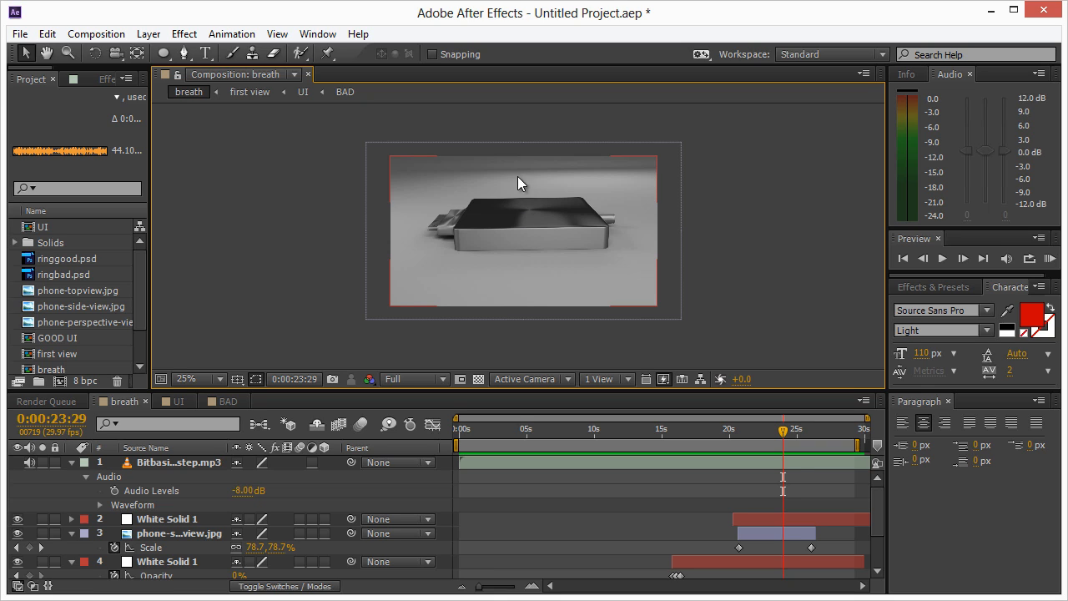
{"action": "left_click", "coordinate": [540, 225]}
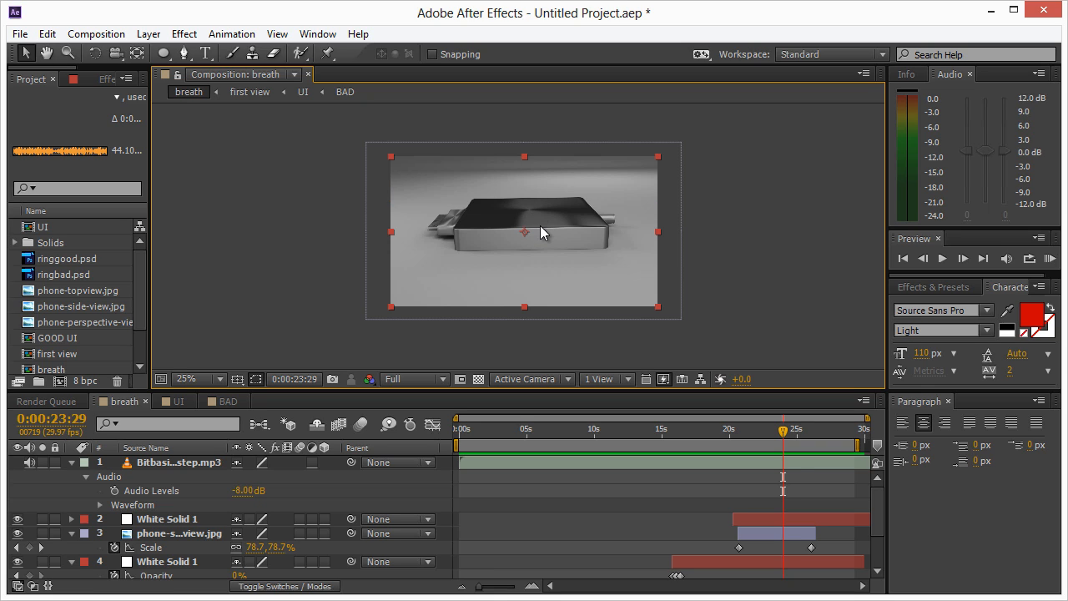
Try removing the phone side view layer's scale keyframes and repositioning the image, and undo these changes
{"action": "left_click_drag", "start_coordinate": [783, 440], "coordinate": [811, 440]}
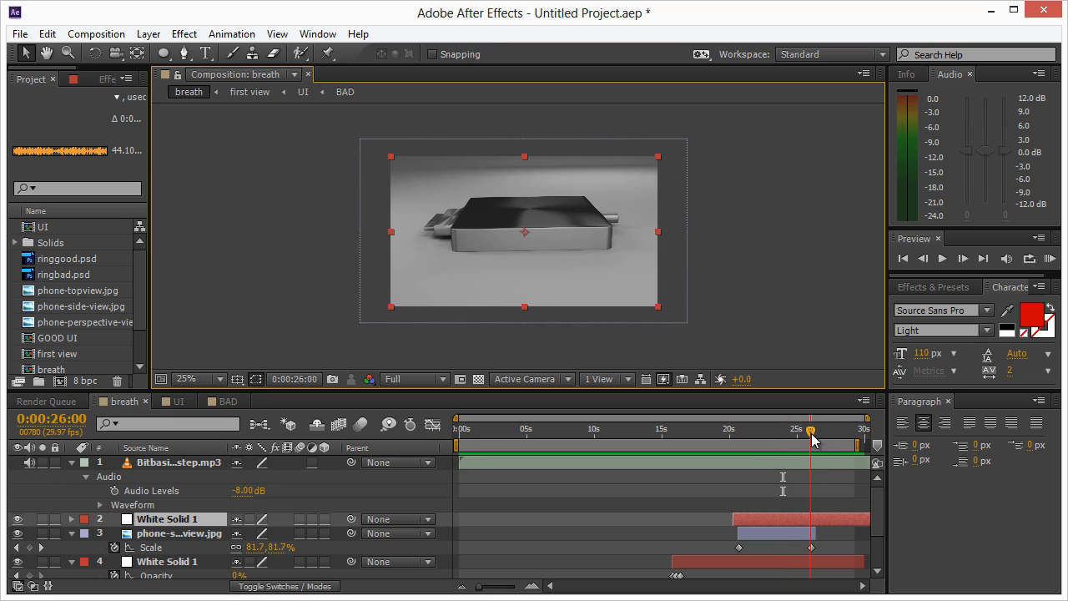
{"action": "left_click", "coordinate": [811, 548]}
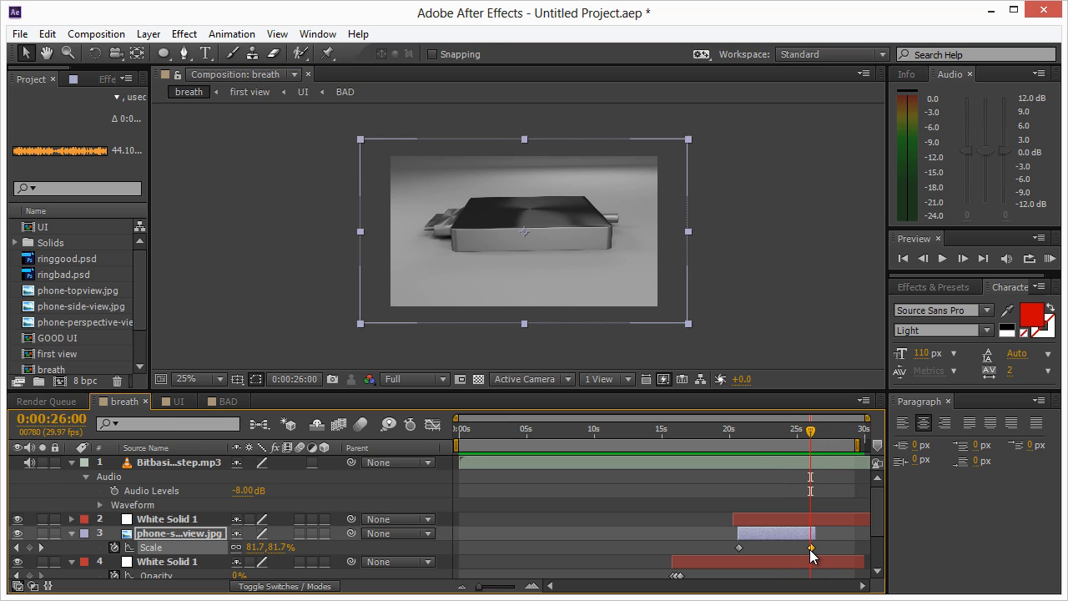
{"action": "left_click_drag", "start_coordinate": [811, 548], "coordinate": [739, 549]}
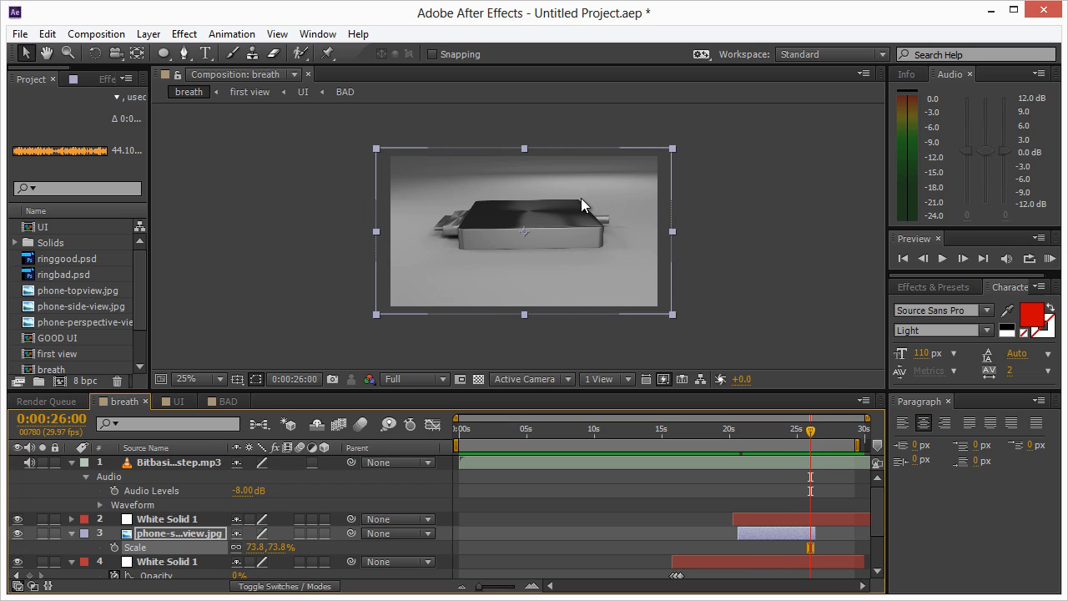
{"action": "left_click_drag", "start_coordinate": [561, 215], "coordinate": [538, 218]}
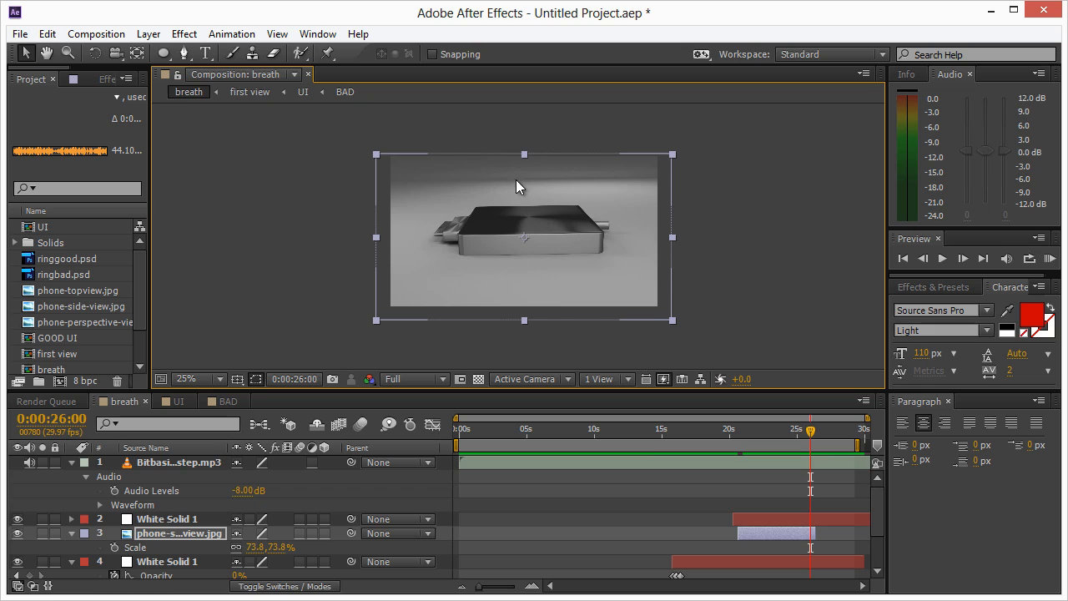
{"action": "left_click_drag", "start_coordinate": [612, 208], "coordinate": [612, 203]}
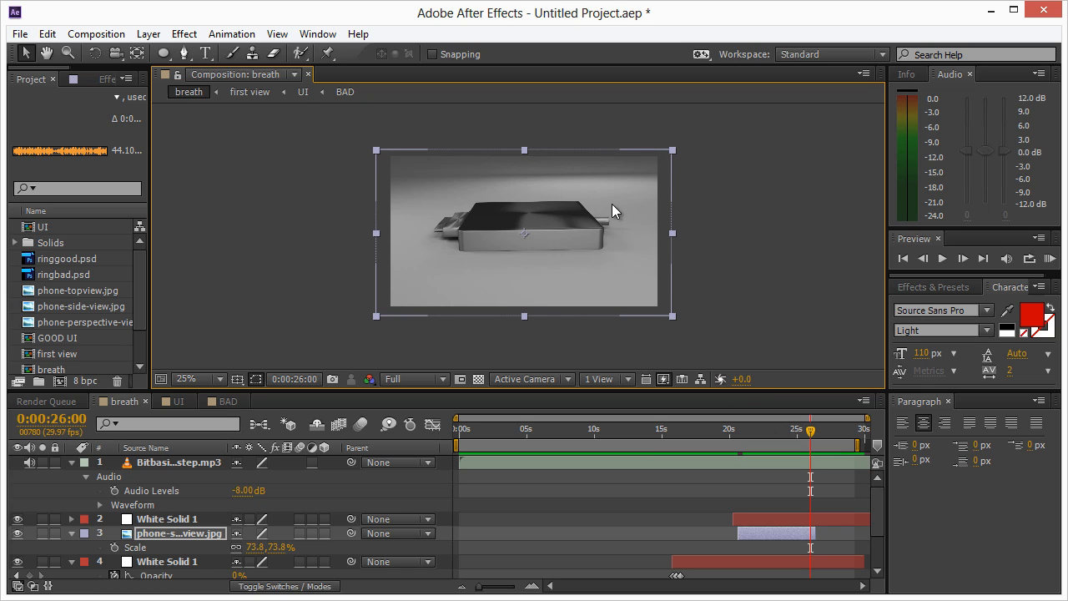
{"action": "key", "text": "ctrl+z"}
{"action": "key", "text": "ctrl+z"}
{"action": "key", "text": "ctrl+z"}
{"action": "key", "text": "ctrl+z"}
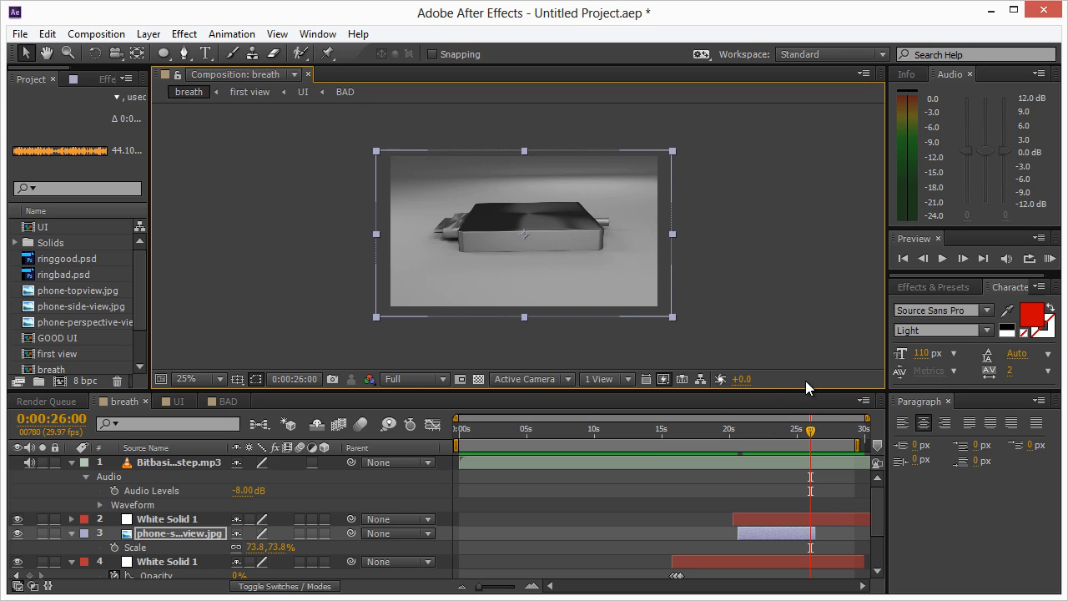
{"action": "key", "text": "ctrl+z"}
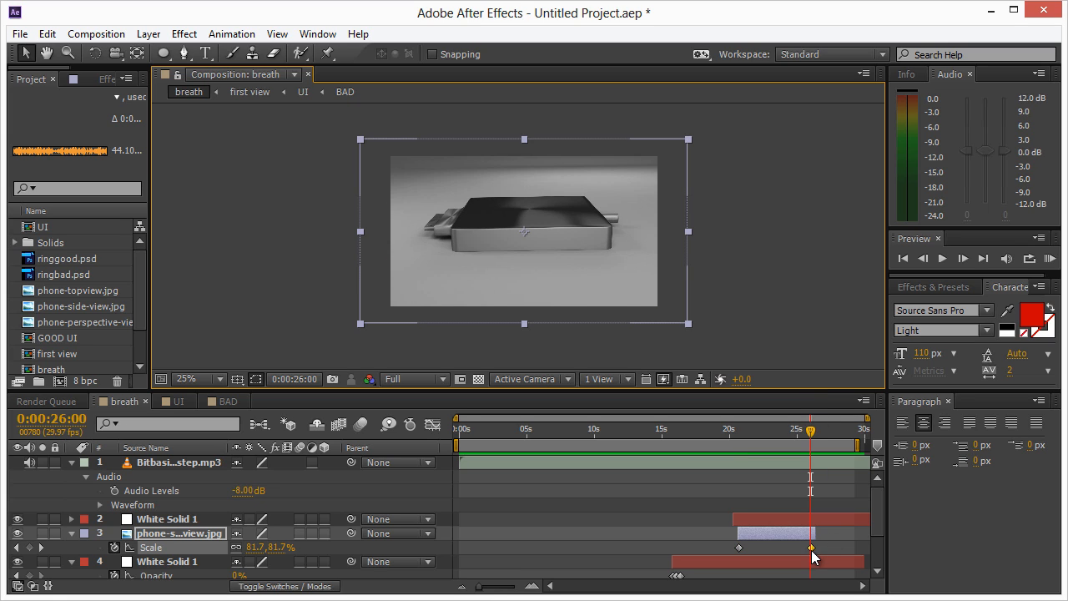
Extend the phone side view layer to the end of the work area and move the current time to 0:00:27:07
{"action": "left_click_drag", "start_coordinate": [810, 432], "coordinate": [795, 432]}
{"action": "left_click_drag", "start_coordinate": [816, 533], "coordinate": [853, 533]}
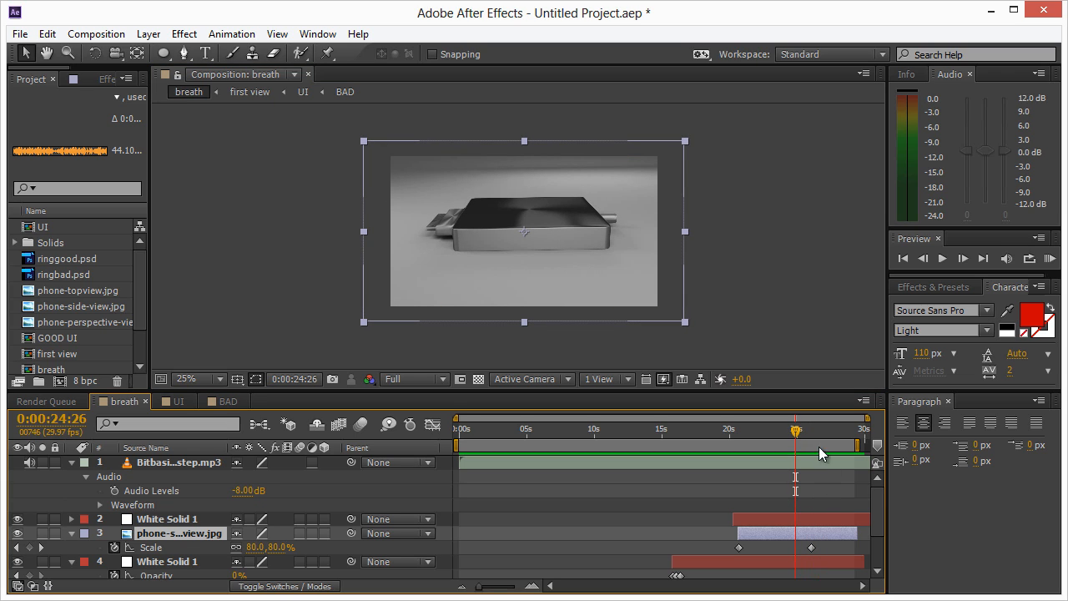
{"action": "left_click_drag", "start_coordinate": [797, 433], "coordinate": [824, 439]}
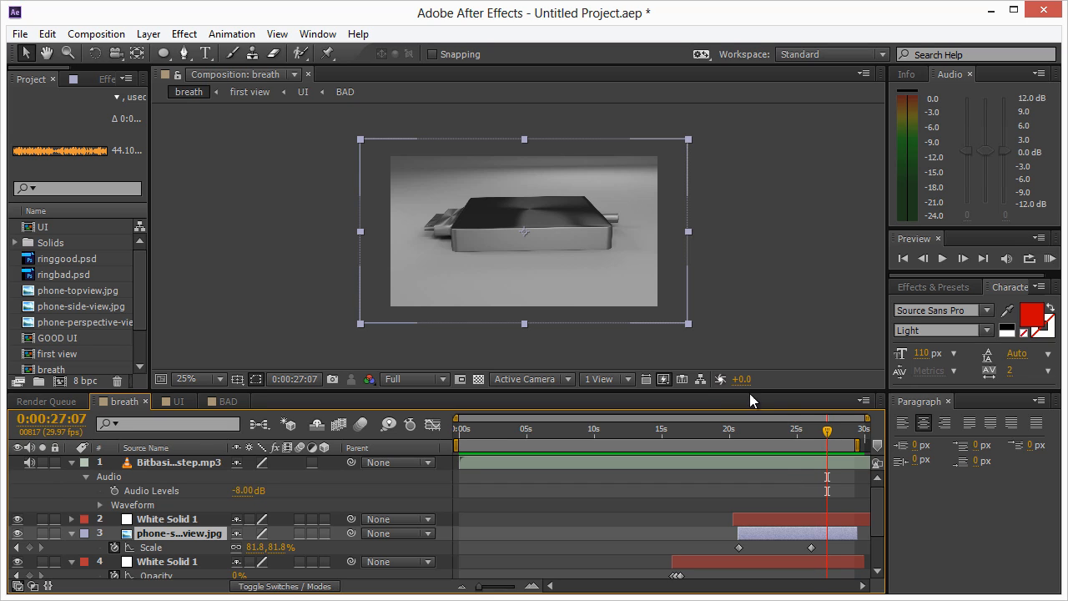
Add a text layer reading "Know your limit." near the image's upper edge and color it white, FFFFFF
{"action": "left_click", "coordinate": [718, 208]}
{"action": "left_click", "coordinate": [205, 52]}
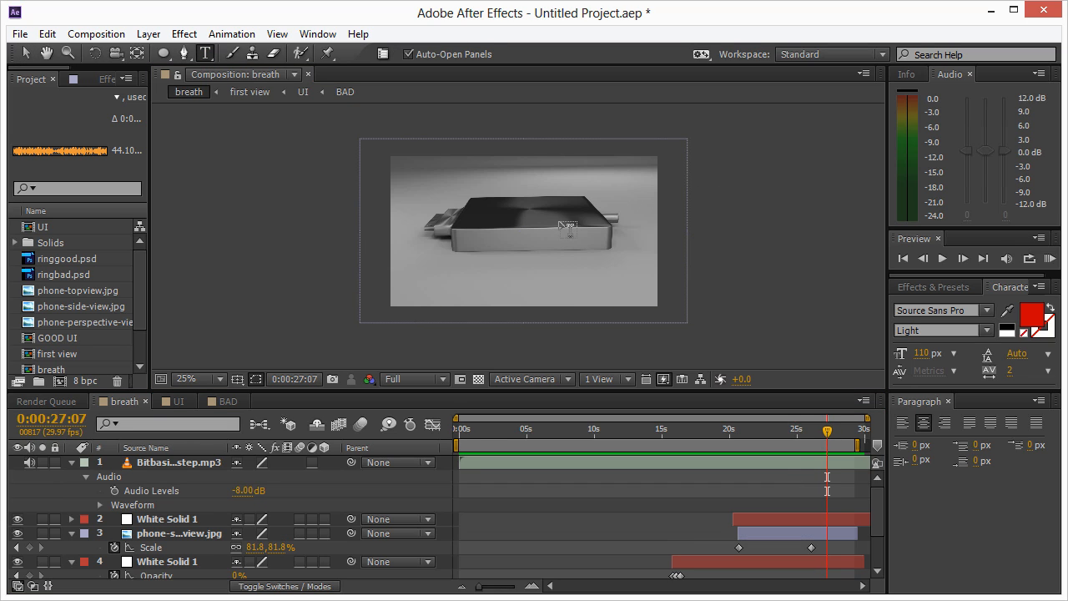
{"action": "left_click", "coordinate": [478, 180]}
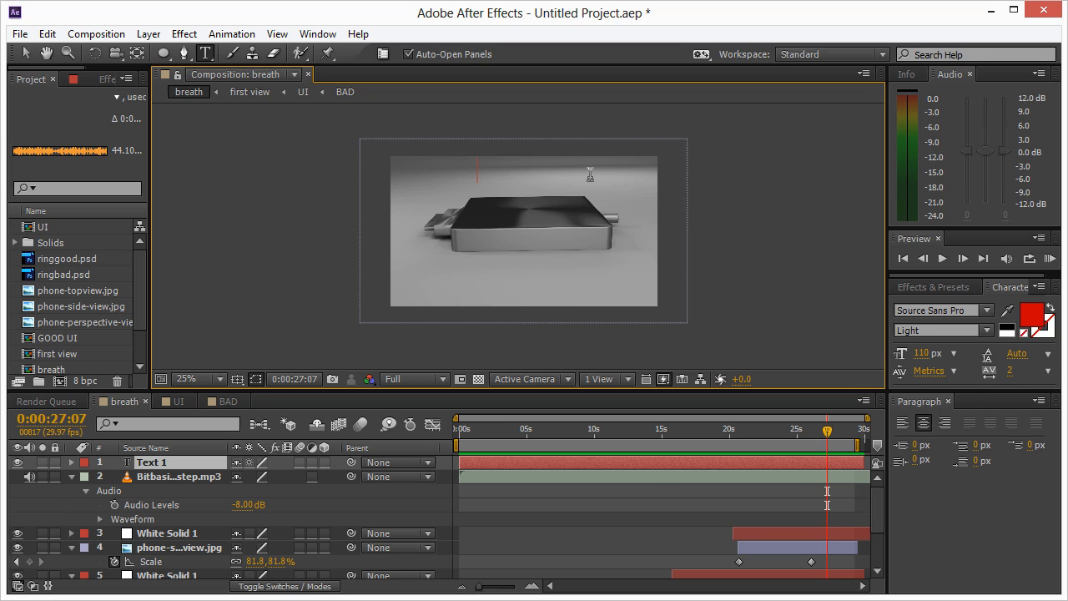
{"action": "type", "text": "Know your limit."}
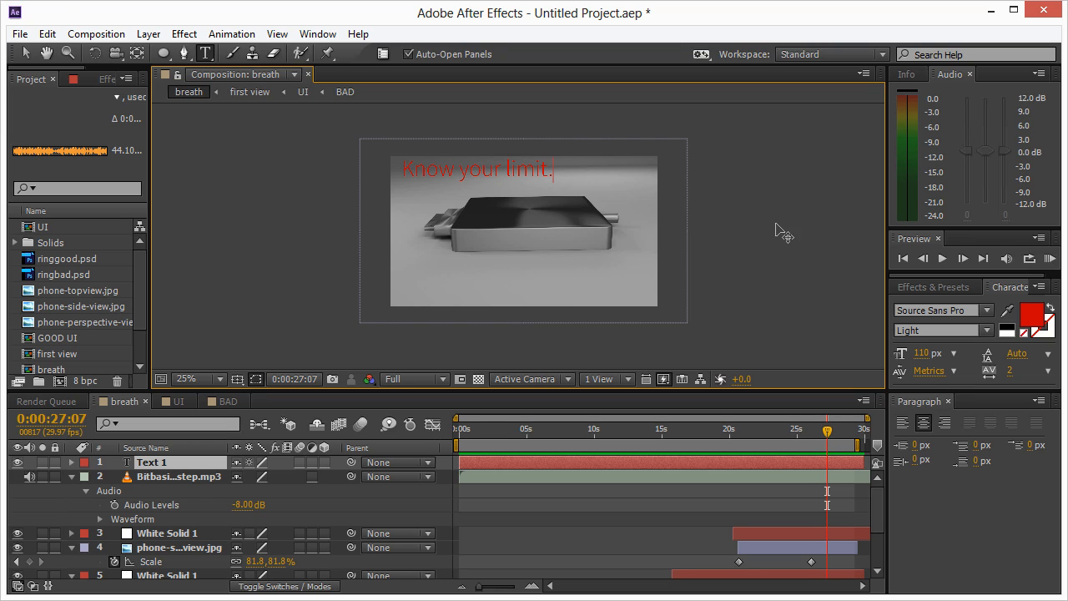
{"action": "left_click", "coordinate": [25, 52]}
{"action": "left_click", "coordinate": [1033, 315]}
{"action": "left_click", "coordinate": [689, 236]}
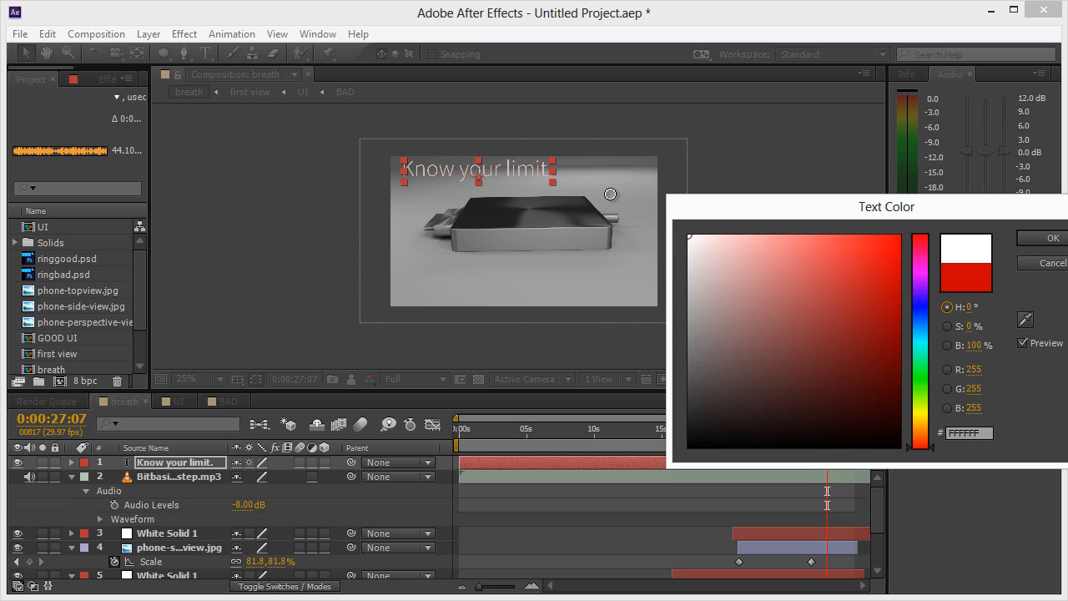
{"action": "left_click", "coordinate": [1033, 239]}
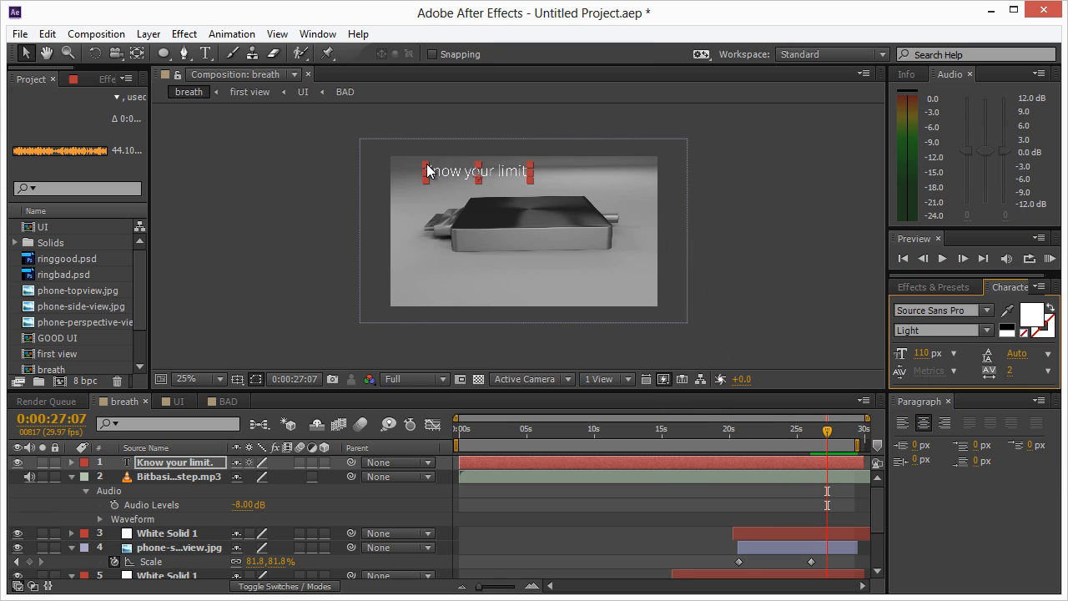
Scale the "Know your limit." text down and center it above the device
{"action": "left_click_drag", "start_coordinate": [421, 166], "coordinate": [498, 169]}
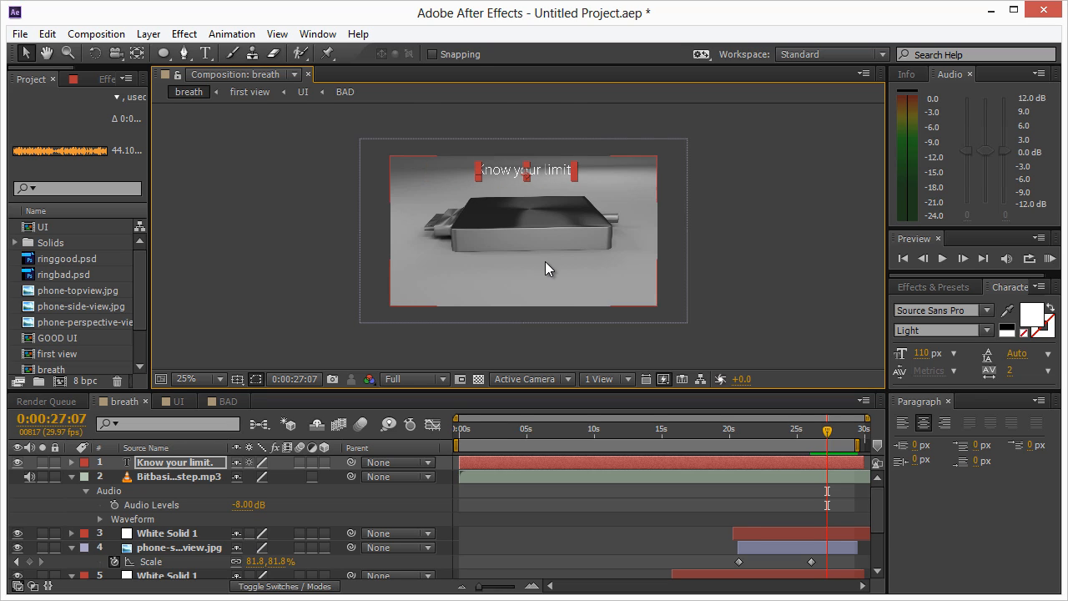
{"action": "key", "text": "."}
{"action": "scroll", "coordinate": [532, 240], "scroll_direction": "up", "scroll_amount": 3}
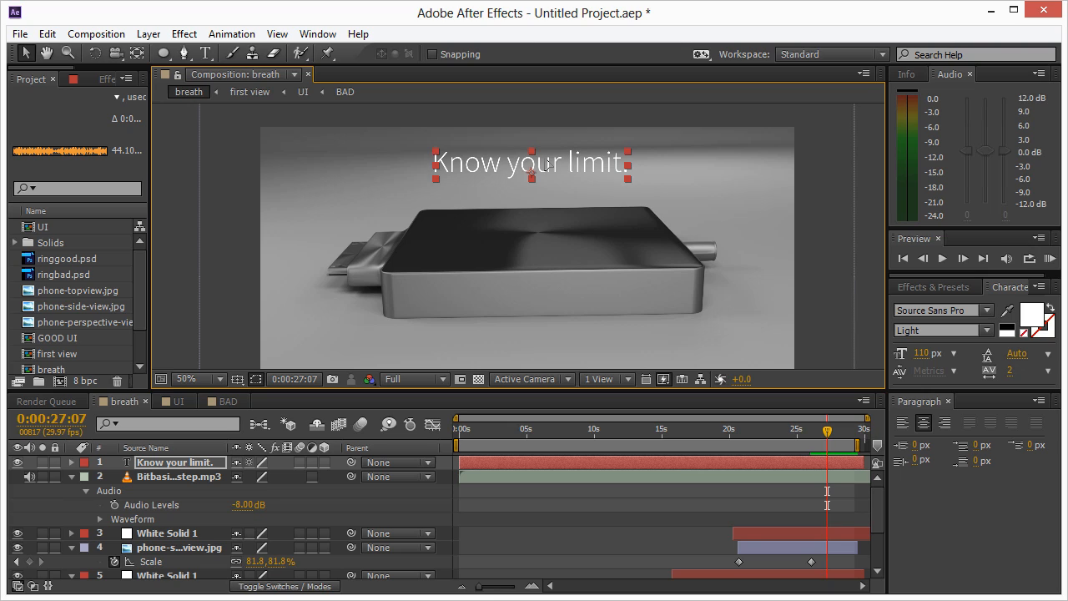
{"action": "left_click", "coordinate": [551, 107]}
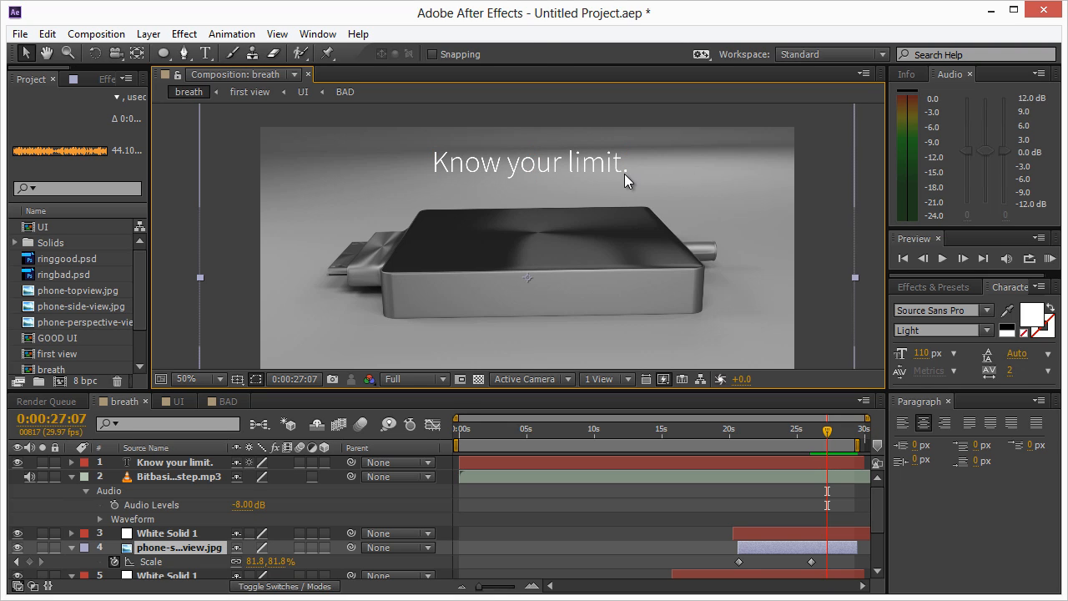
{"action": "key", "text": "comma"}
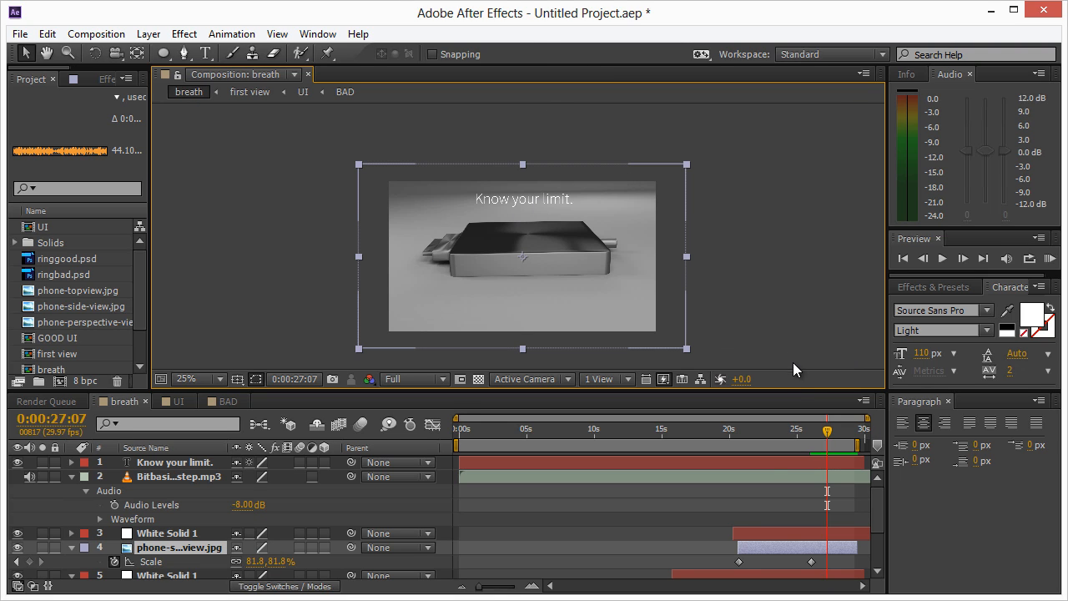
Move the "Know your limit." text straight down so it sits centered below the device
{"action": "left_click", "coordinate": [767, 461]}
{"action": "left_click_drag", "start_coordinate": [551, 204], "coordinate": [551, 303]}
{"action": "left_click", "coordinate": [706, 234]}
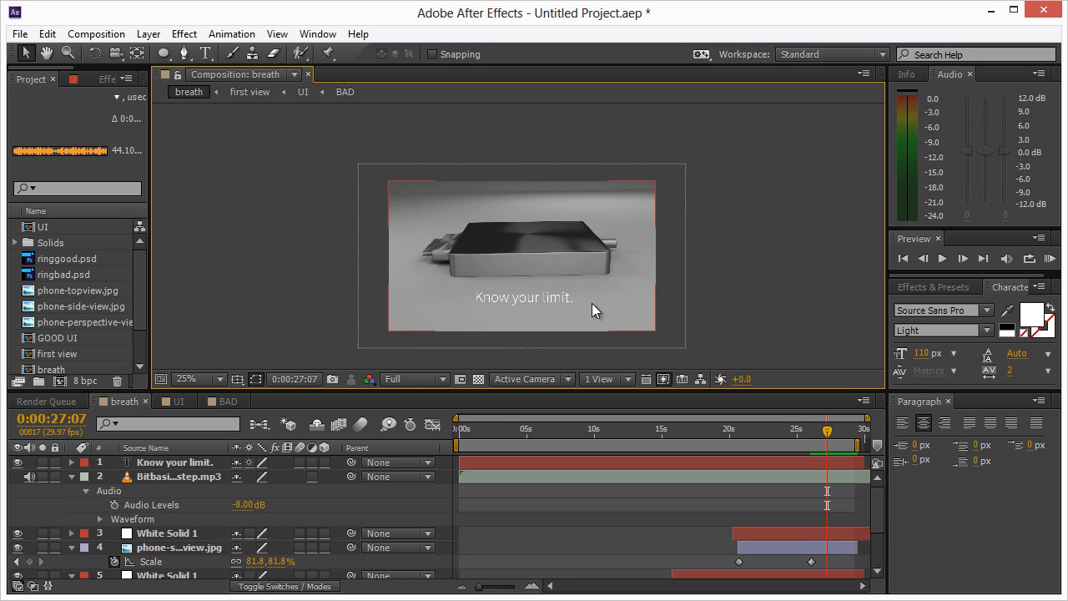
{"action": "key", "text": "period"}
{"action": "left_click_drag", "start_coordinate": [575, 313], "coordinate": [559, 255]}
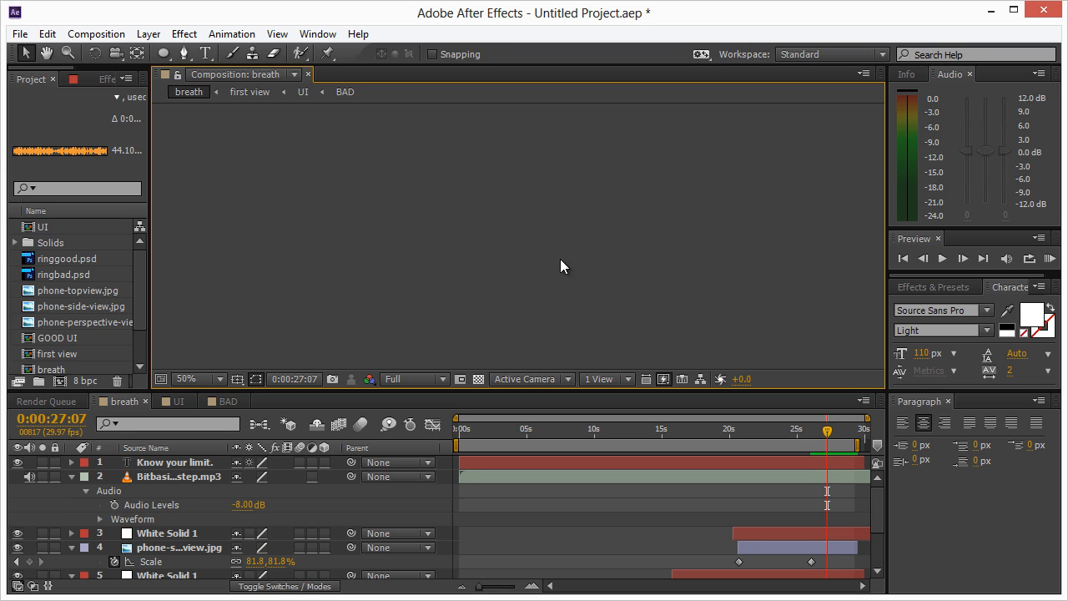
{"action": "scroll", "coordinate": [559, 258], "scroll_direction": "down", "scroll_amount": 6}
{"action": "scroll", "coordinate": [516, 215], "scroll_direction": "up", "scroll_amount": 2}
{"action": "left_click_drag", "start_coordinate": [498, 208], "coordinate": [512, 303]}
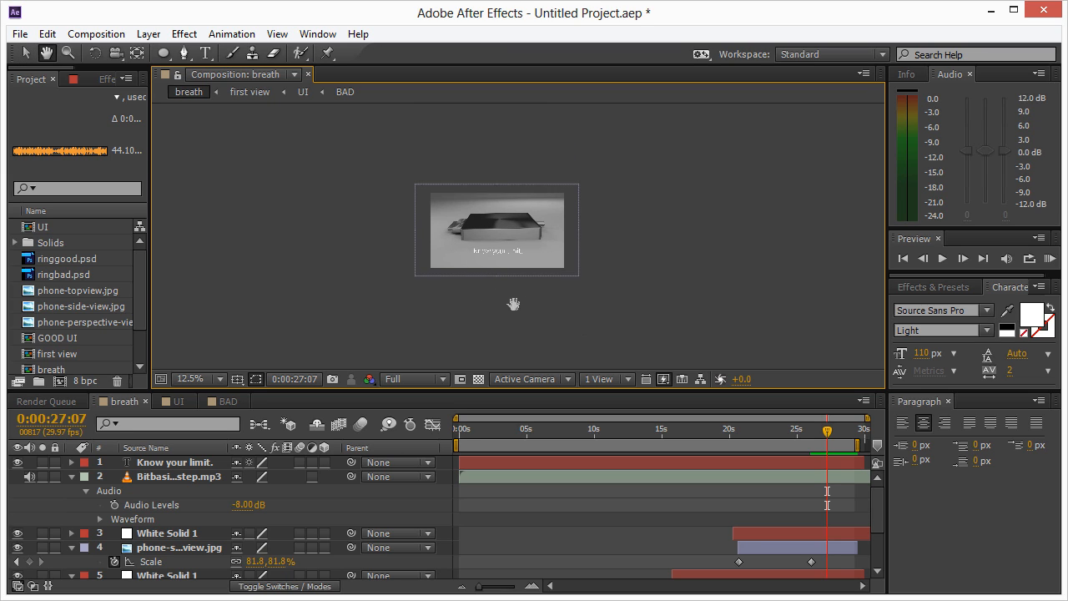
{"action": "scroll", "coordinate": [514, 307], "scroll_direction": "up", "scroll_amount": 2}
{"action": "scroll", "coordinate": [515, 307], "scroll_direction": "up", "scroll_amount": 2}
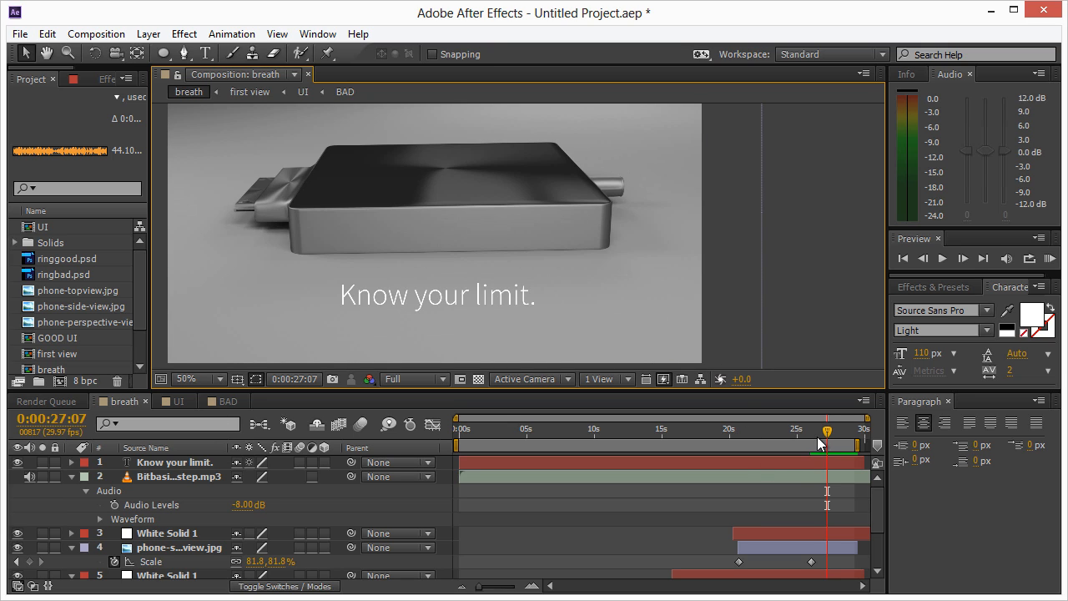
Add an opacity keyframe of 0% to the "Know your limit." layer at 0:00:25:19
{"action": "left_click_drag", "start_coordinate": [828, 431], "coordinate": [805, 431]}
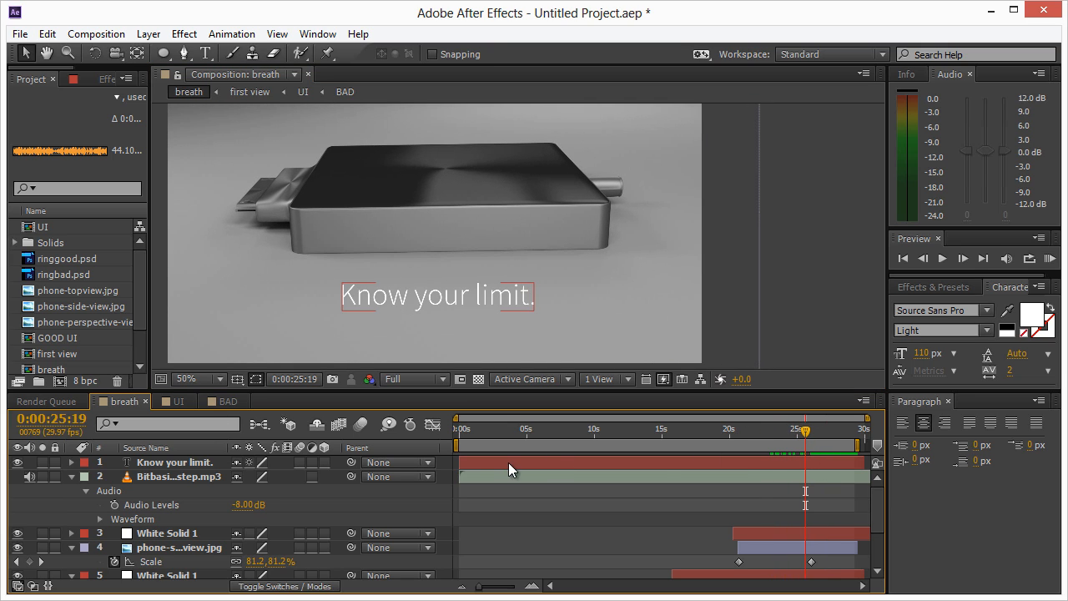
{"action": "left_click", "coordinate": [108, 466]}
{"action": "key", "text": "t"}
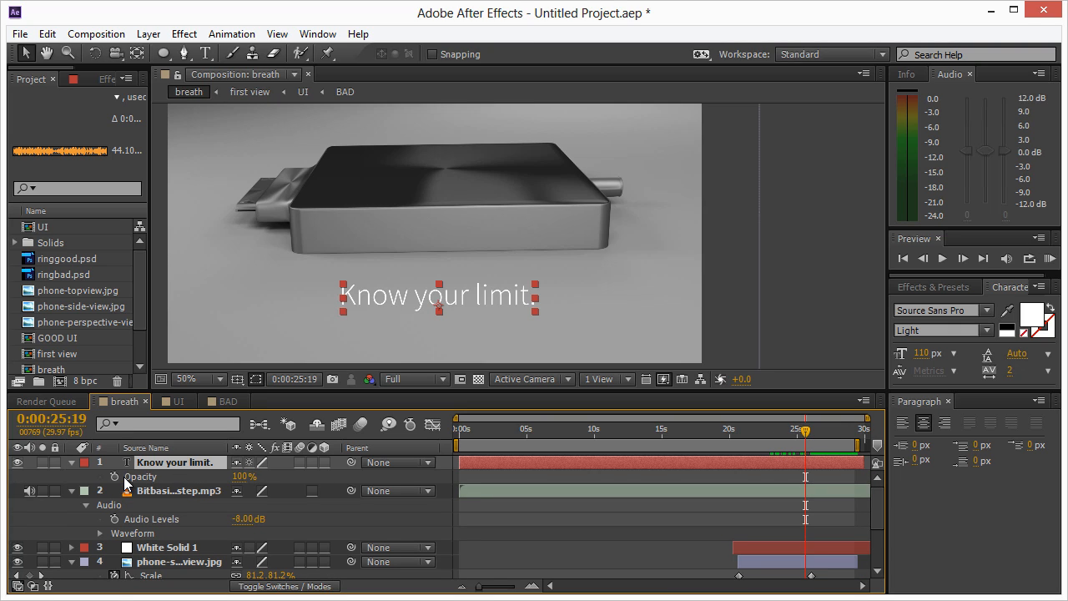
{"action": "left_click", "coordinate": [115, 476]}
{"action": "left_click", "coordinate": [244, 476]}
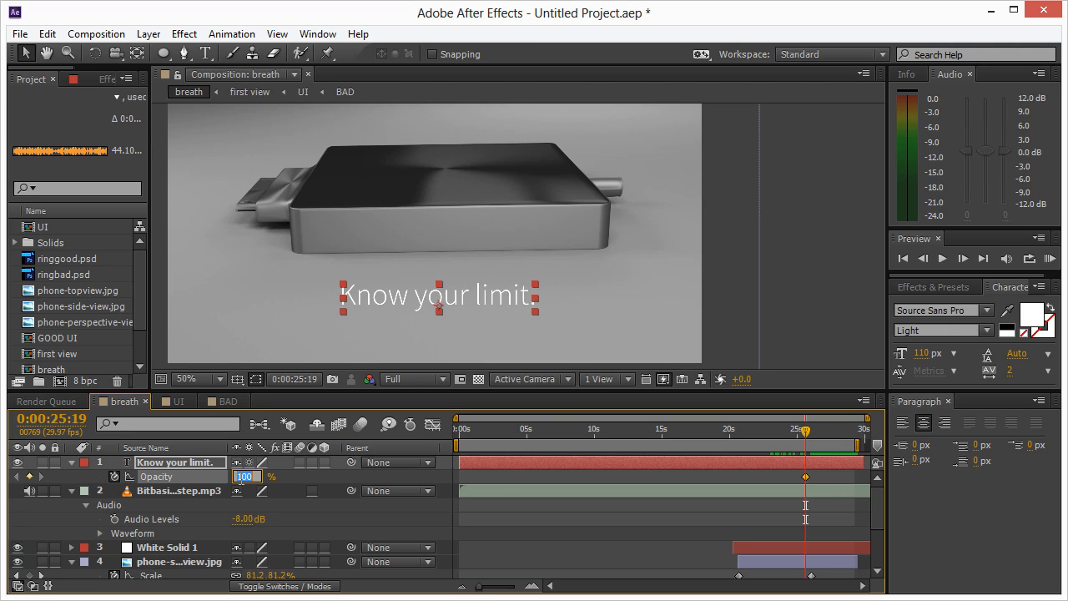
{"action": "type", "text": "0"}
{"action": "key", "text": "Return"}
Set the text layer's opacity to 100% at 0:00:26:18 to complete its fade-in
{"action": "left_click_drag", "start_coordinate": [804, 431], "coordinate": [819, 430]}
{"action": "left_click", "coordinate": [239, 476]}
{"action": "type", "text": "10"}
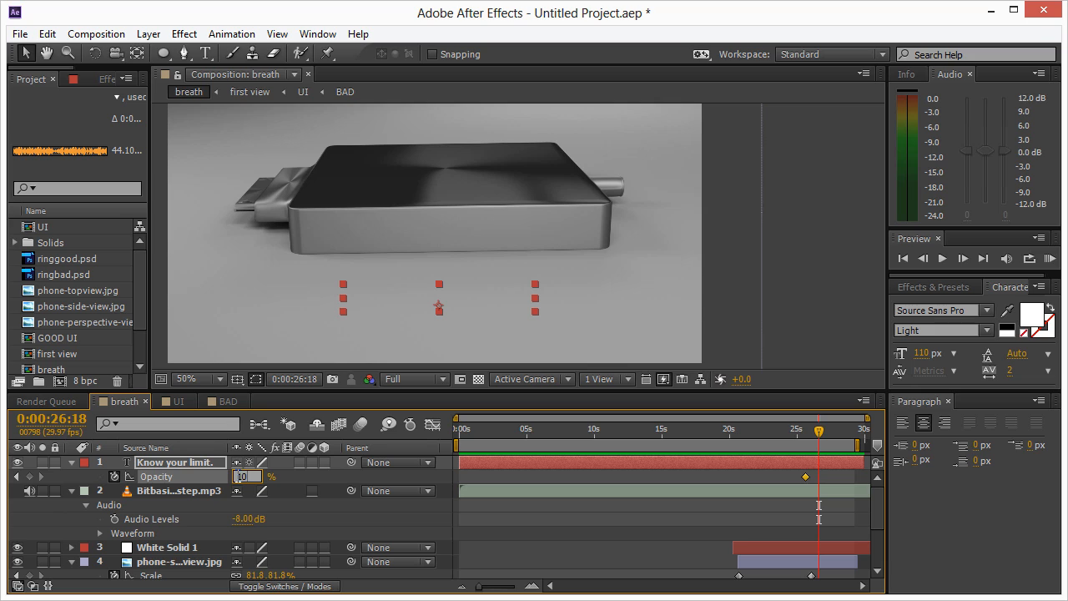
{"action": "type", "text": "0"}
{"action": "key", "text": "Return"}
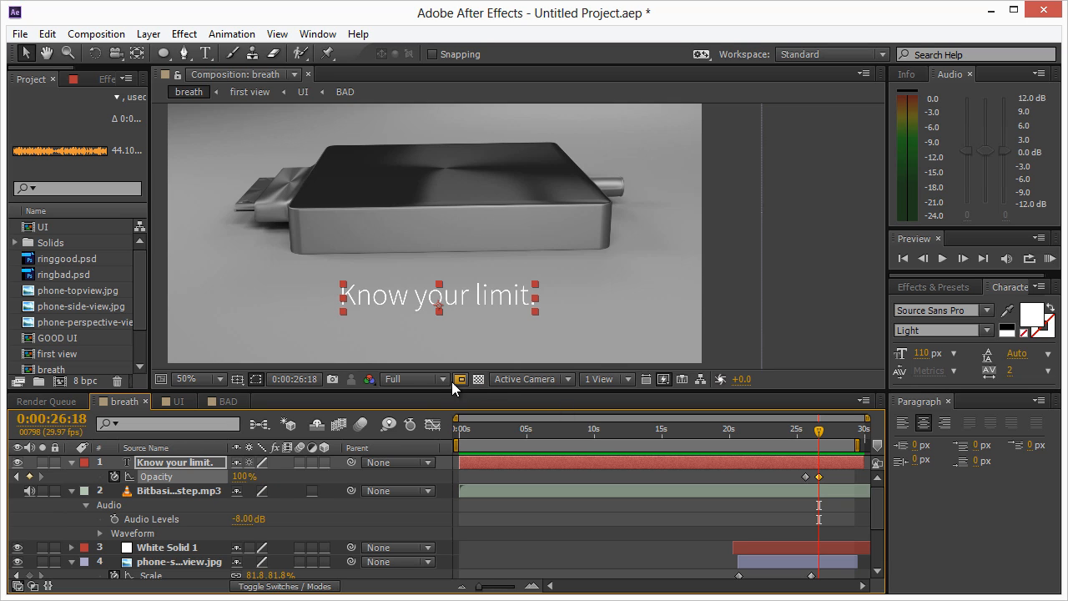
Enlarge the composition view and preview the breath composition with the closing text and music
{"action": "scroll", "coordinate": [597, 285], "scroll_direction": "down", "scroll_amount": 1}
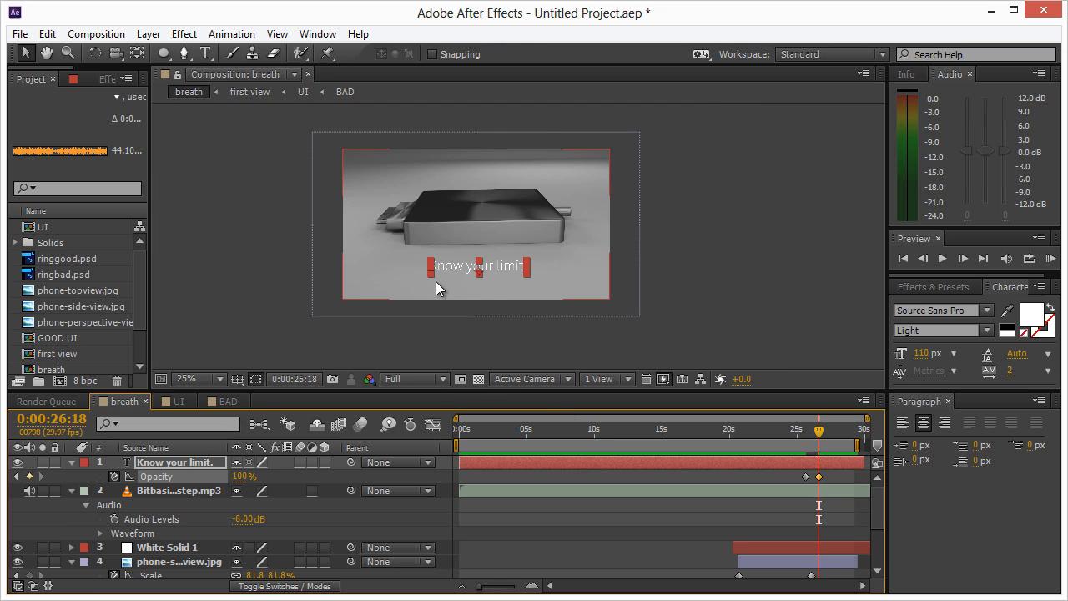
{"action": "scroll", "coordinate": [436, 281], "scroll_direction": "up", "scroll_amount": 1}
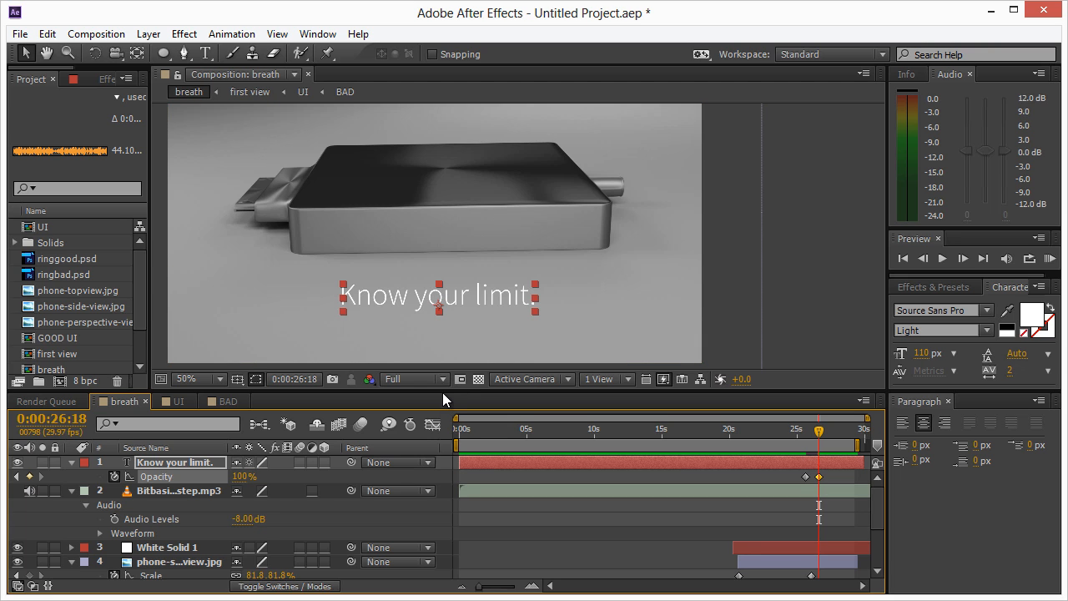
{"action": "left_click_drag", "start_coordinate": [442, 392], "coordinate": [455, 544]}
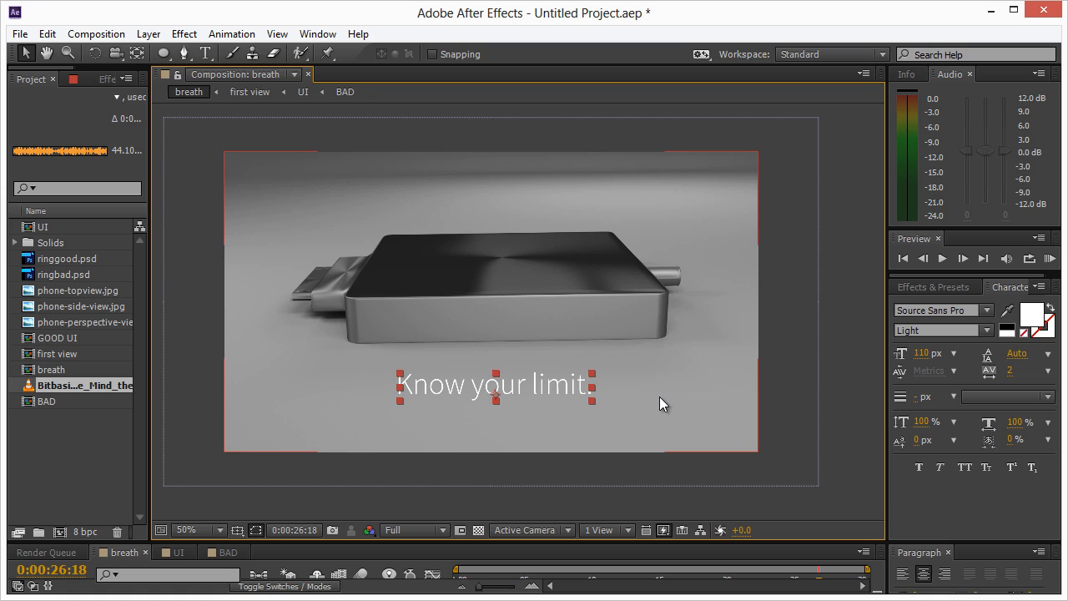
{"action": "key", "text": "KP_0"}
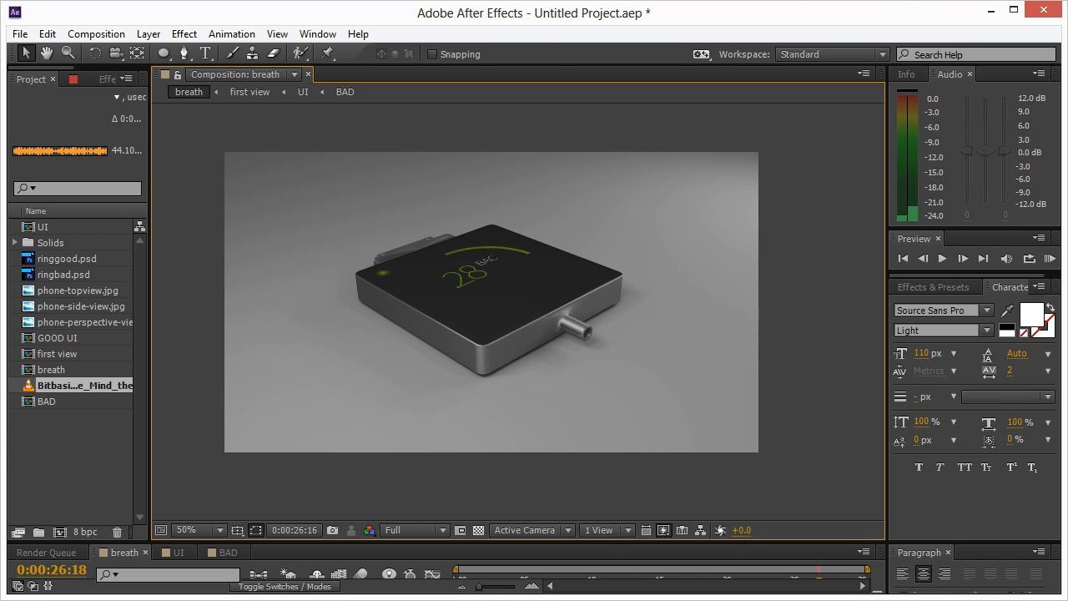
{"action": "key", "text": "space"}
{"action": "left_click", "coordinate": [602, 264]}
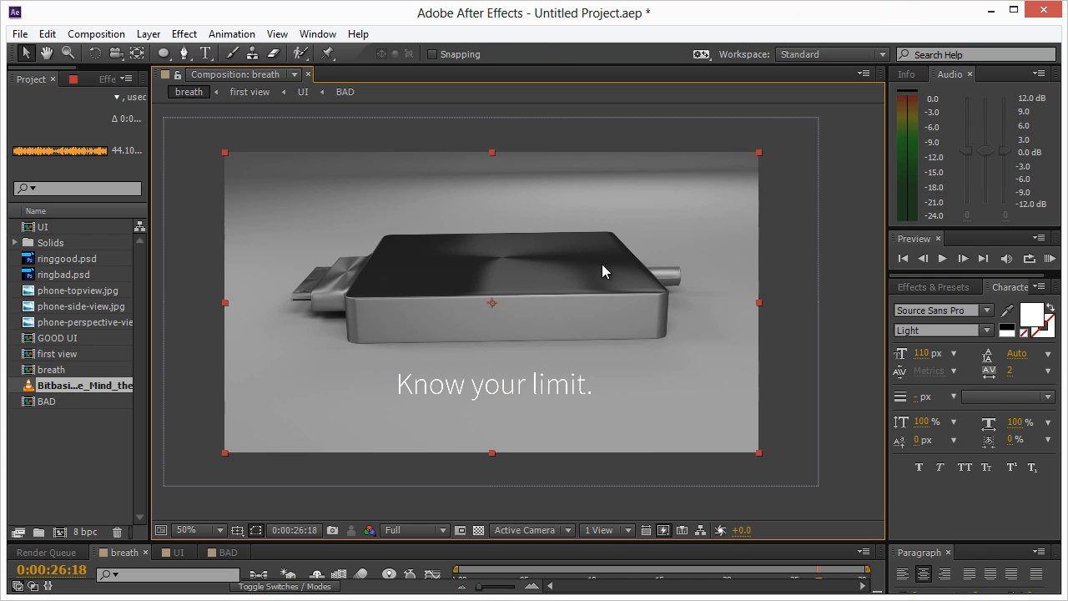
{"action": "left_click", "coordinate": [845, 261]}
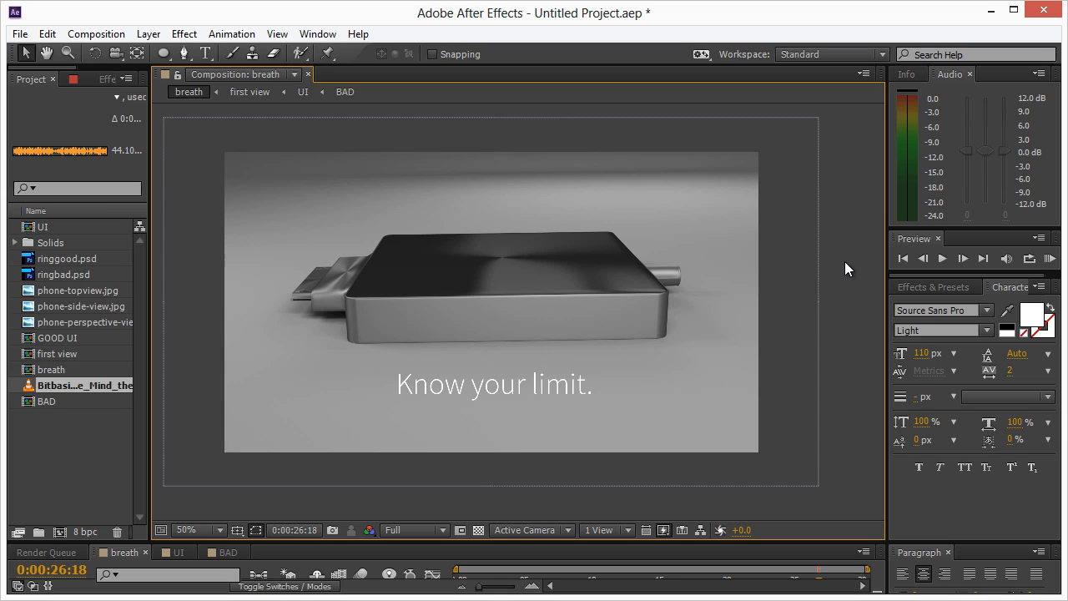